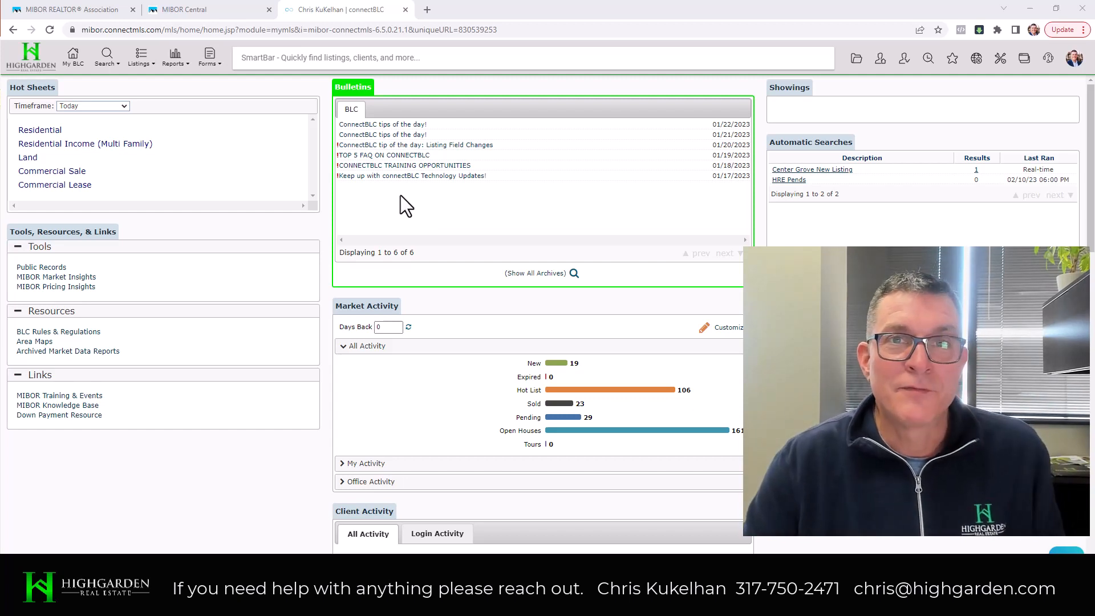
Step: Open the Cross Property general search form and look through its current search fields
click(108, 58)
mouse_move(129, 83)
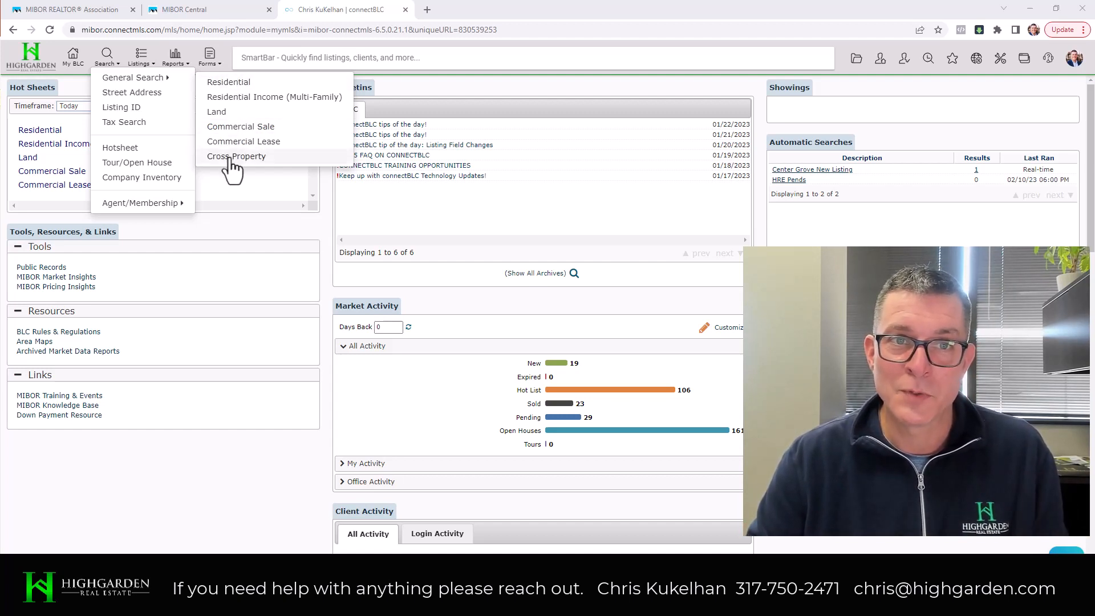
click(109, 62)
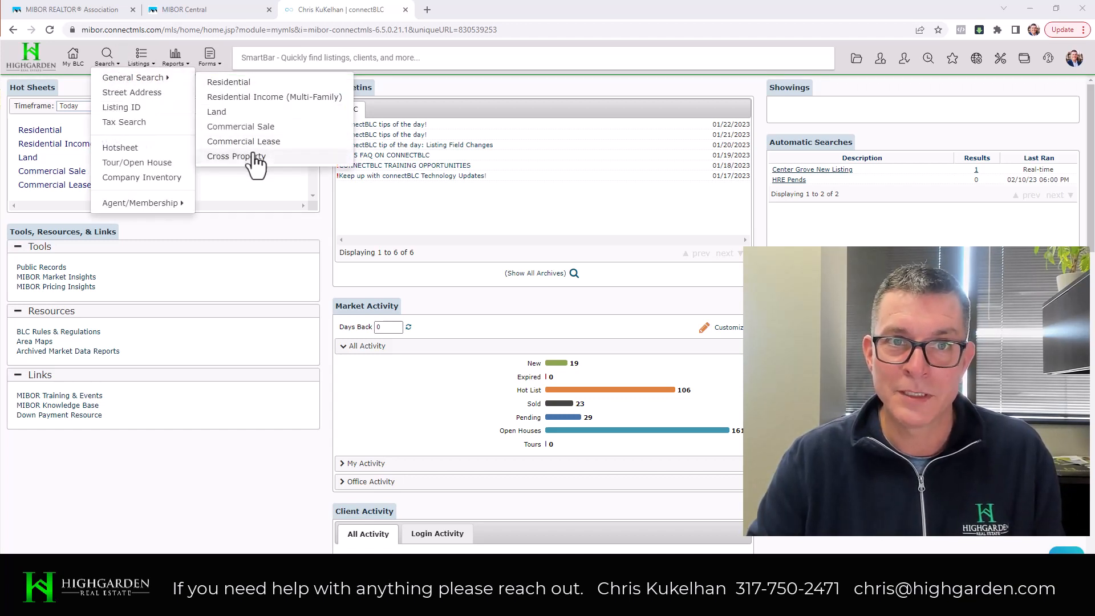
click(109, 60)
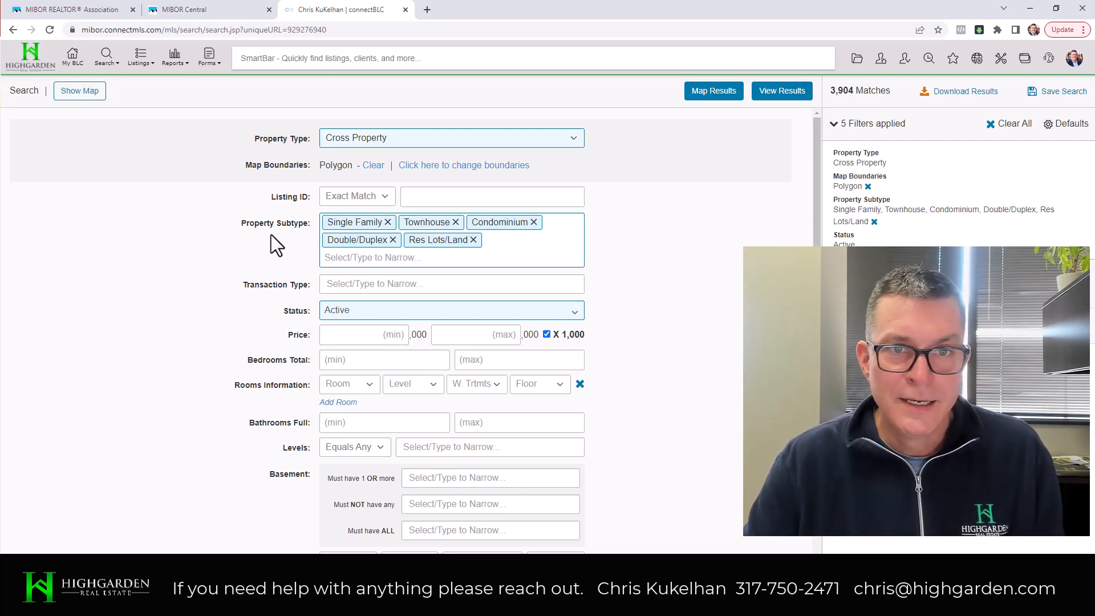
scroll(267, 251, down, 6)
scroll(265, 451, up, 2)
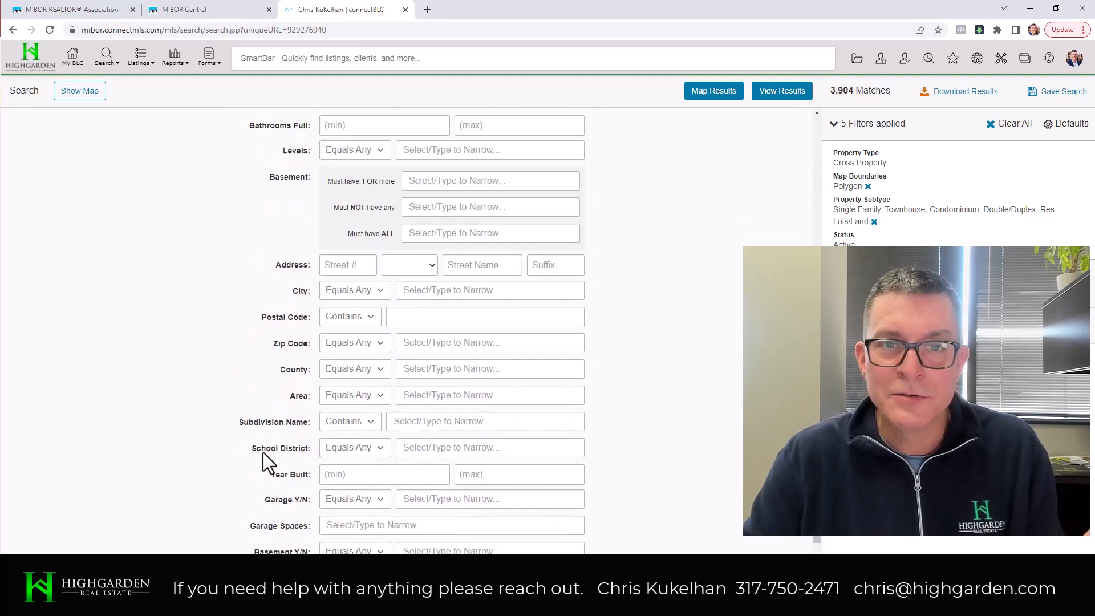
scroll(263, 453, down, 2)
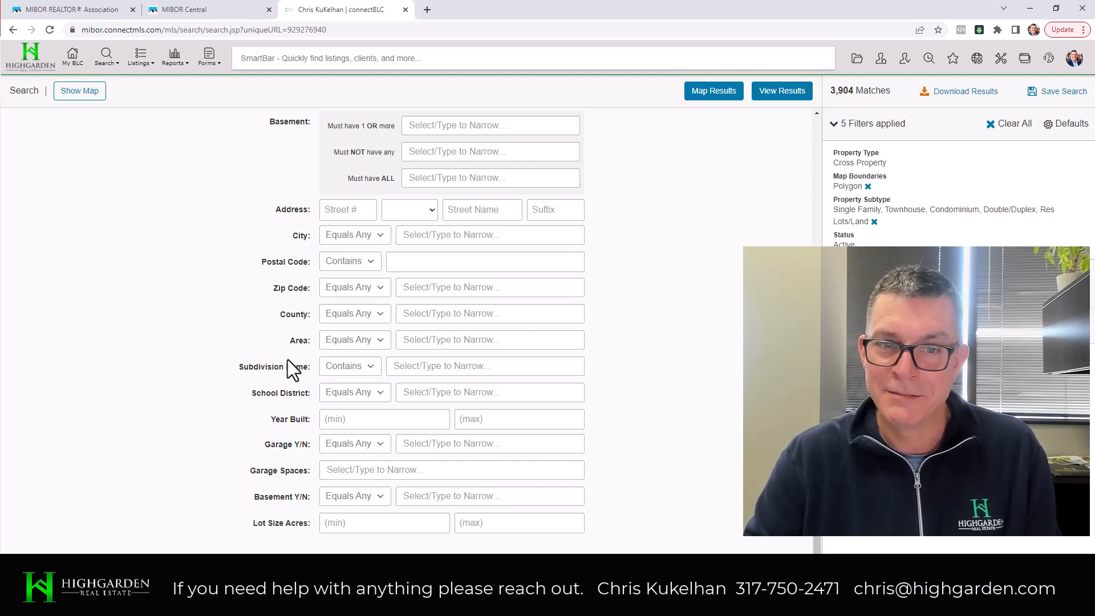
scroll(288, 360, up, 4)
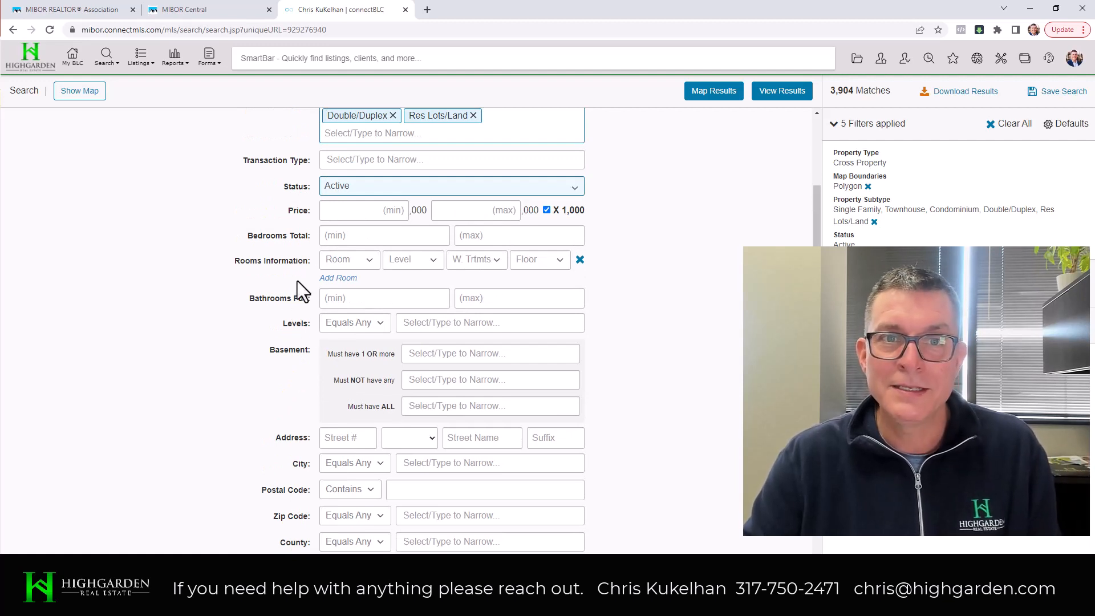
scroll(298, 291, up, 2)
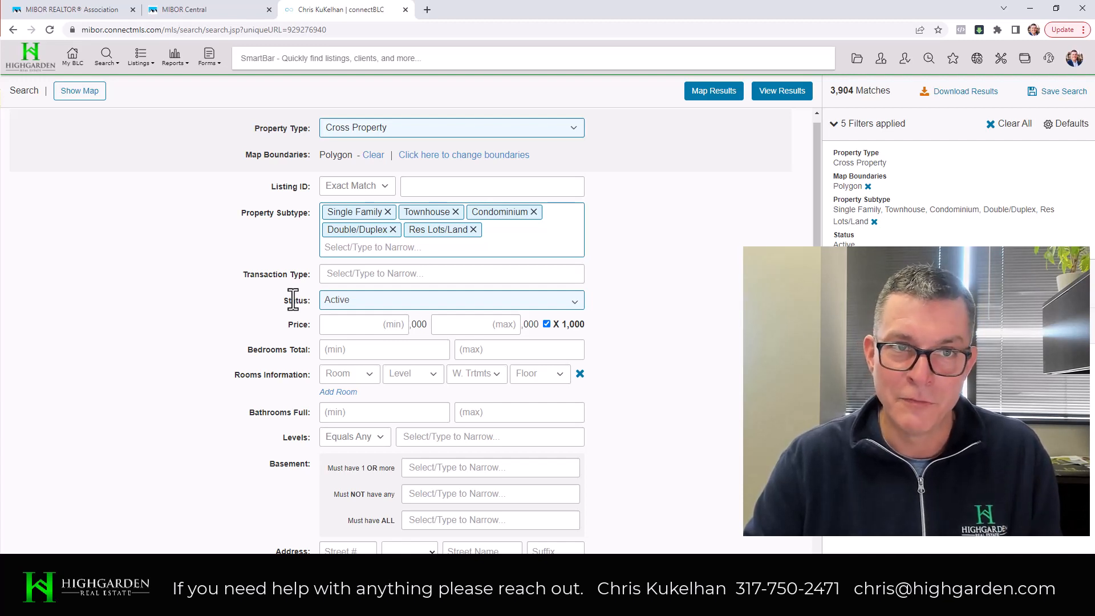
Step: Reopen the Cross Property general search and bring up the dialog for adding and removing its fields
click(109, 60)
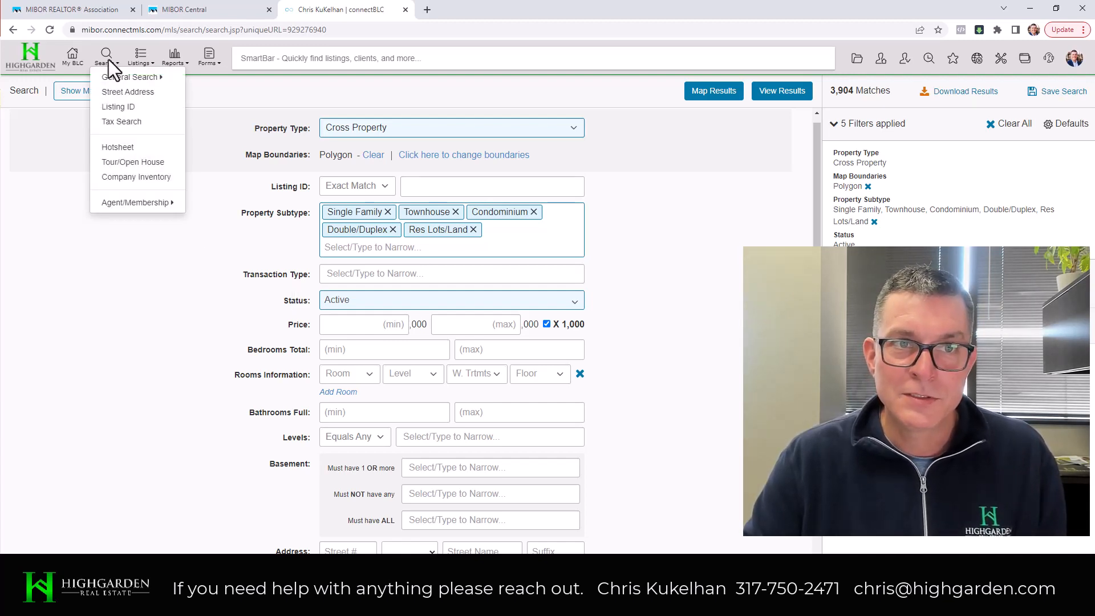
mouse_move(122, 79)
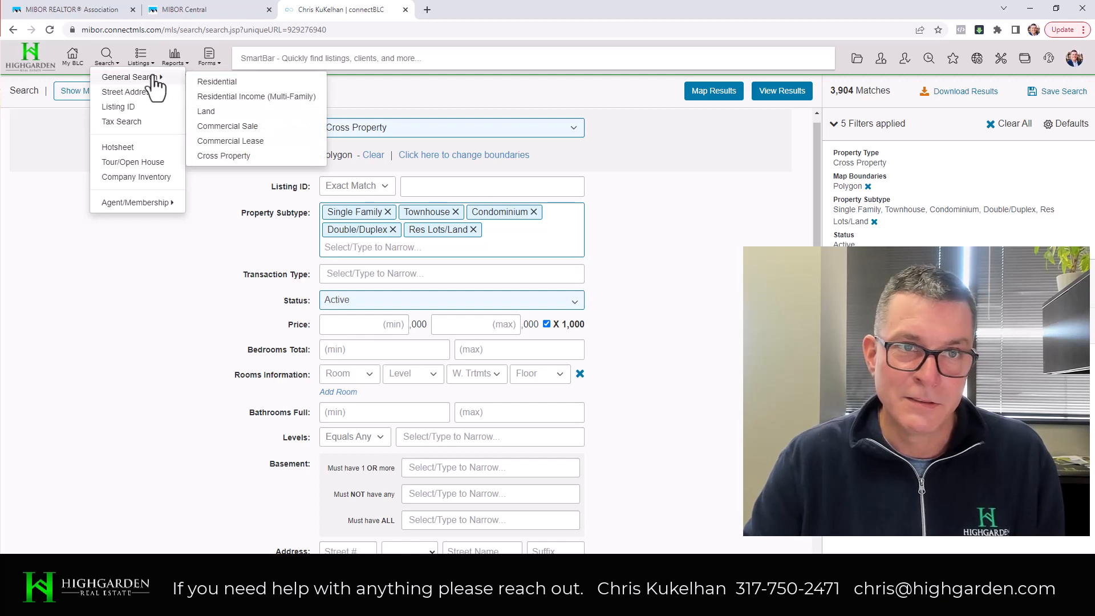
click(222, 157)
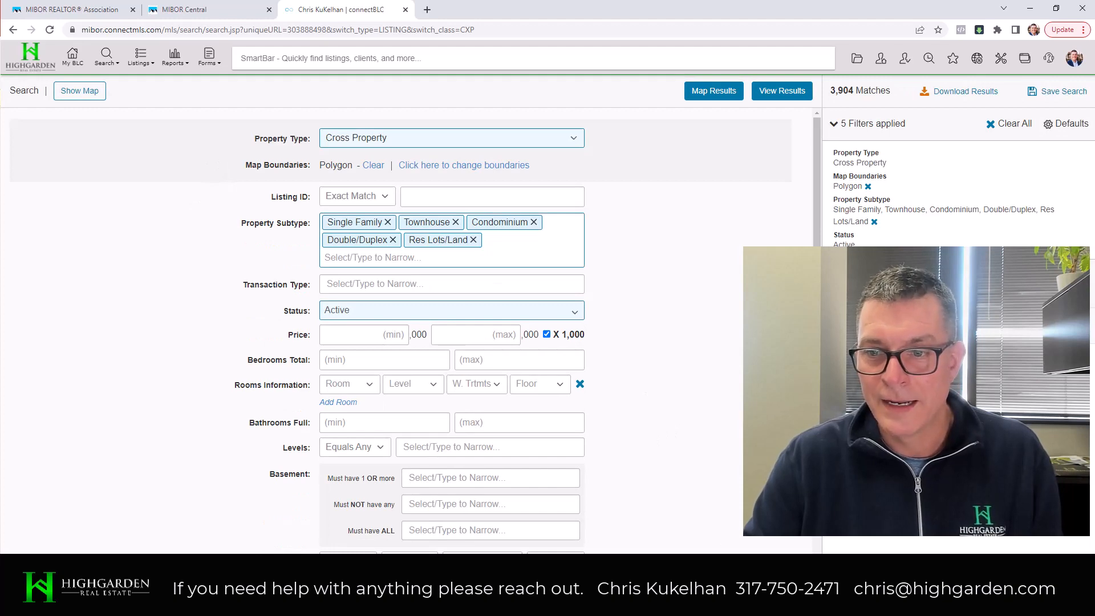
click(873, 326)
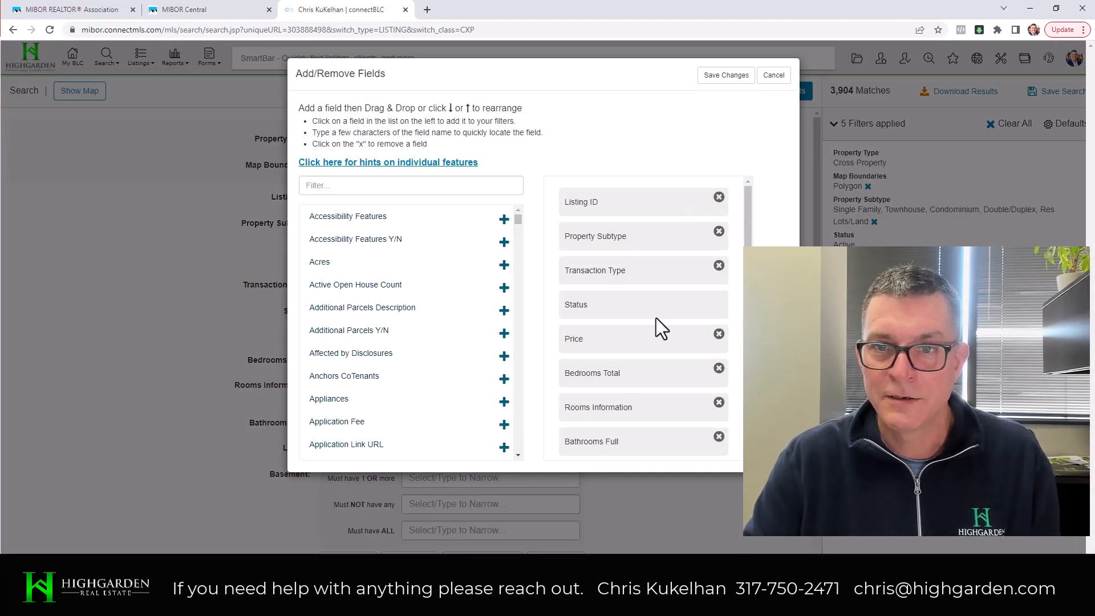
Step: Remove every selected field except Status from the Cross Property search form
click(719, 197)
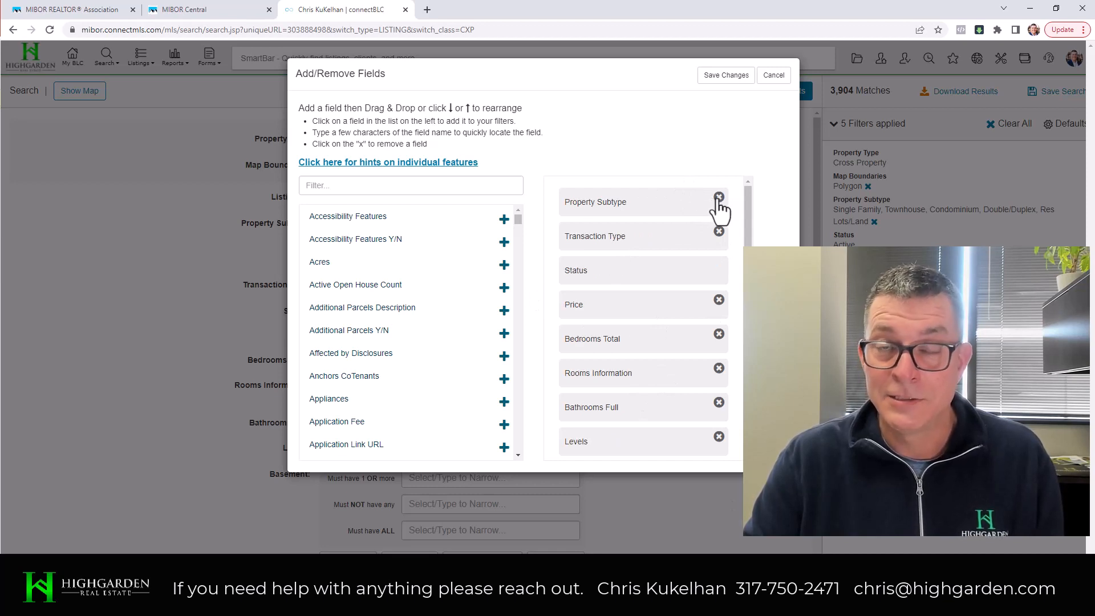
click(719, 198)
click(718, 197)
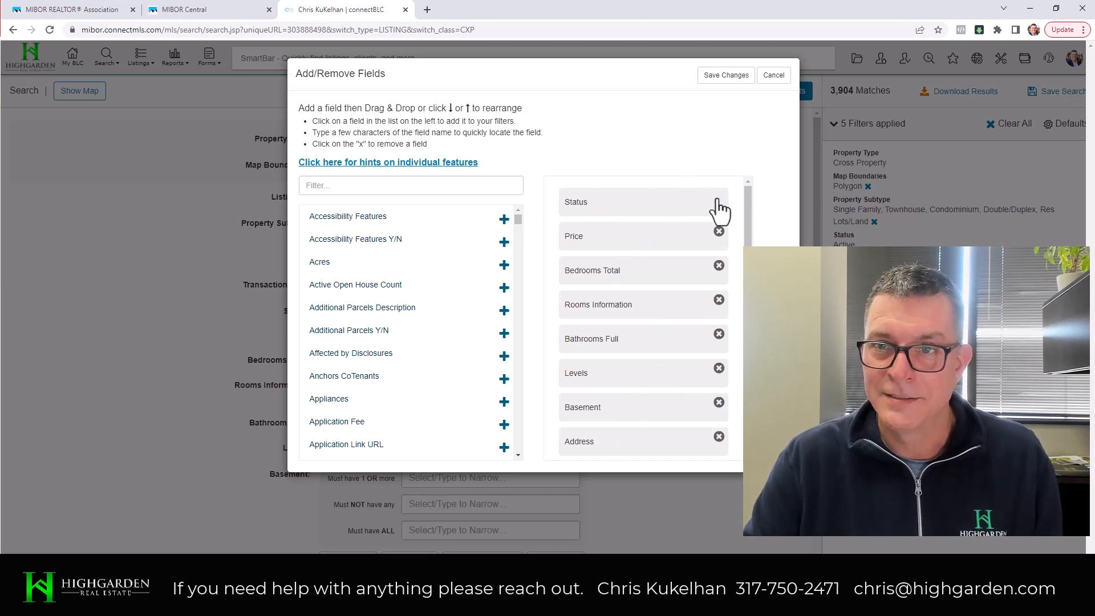
click(719, 231)
click(719, 231)
click(719, 231)
click(719, 231)
click(718, 232)
click(719, 231)
double_click(719, 231)
click(719, 231)
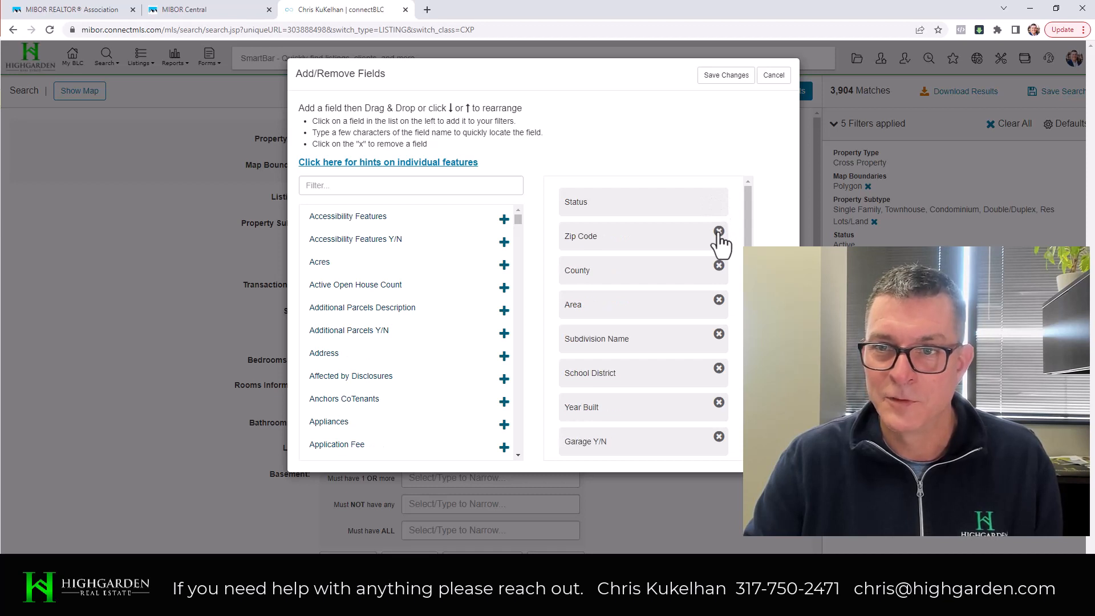
click(719, 231)
click(719, 231)
click(718, 231)
click(718, 231)
click(722, 234)
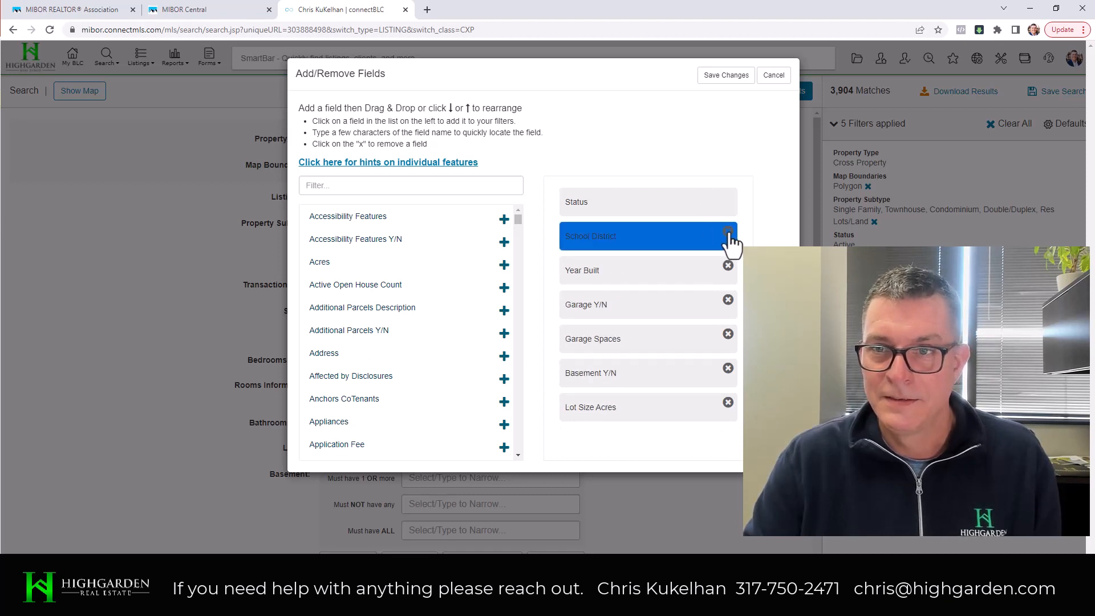
click(729, 232)
click(729, 232)
click(729, 232)
click(728, 232)
click(729, 232)
click(728, 232)
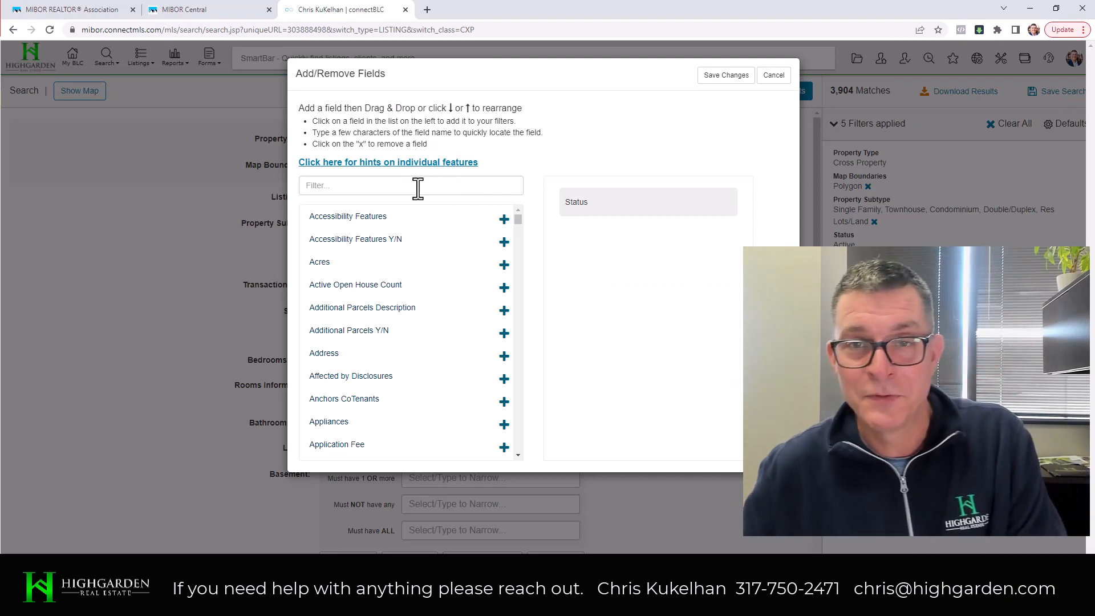
Step: Check the reference PDF of preferred search fields, and add the Property Type field to the search form
drag(0, 80, 439, 68)
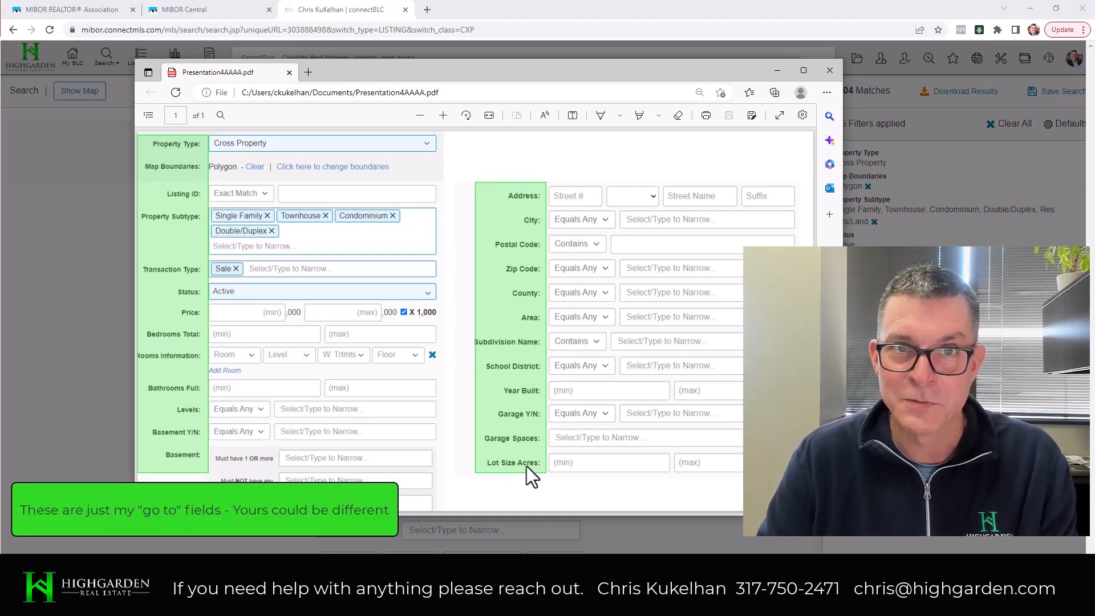
drag(508, 71, 0, 71)
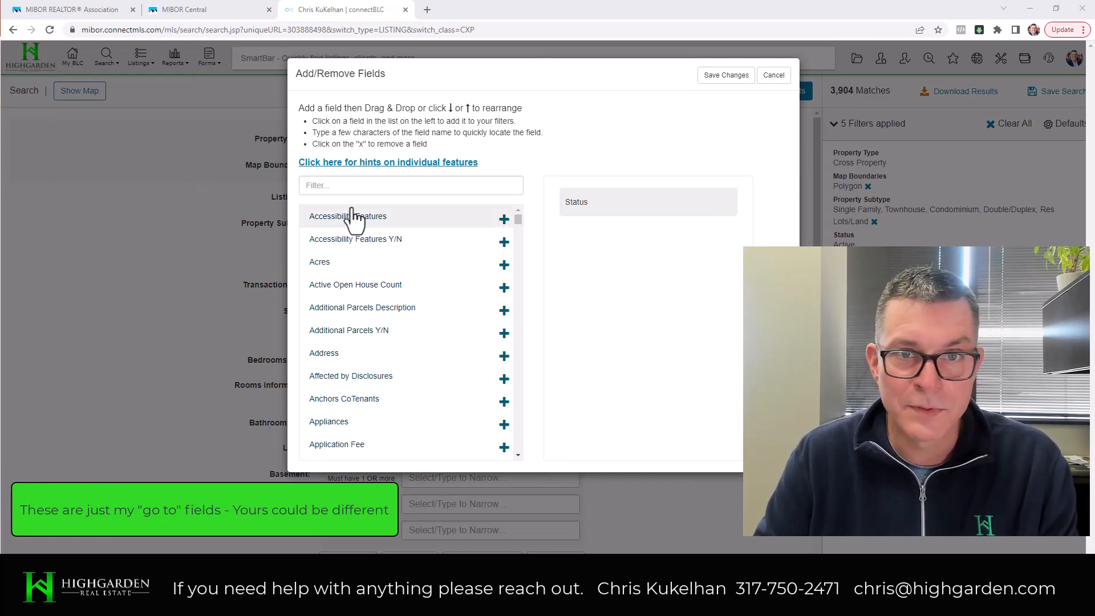
click(348, 186)
text(property)
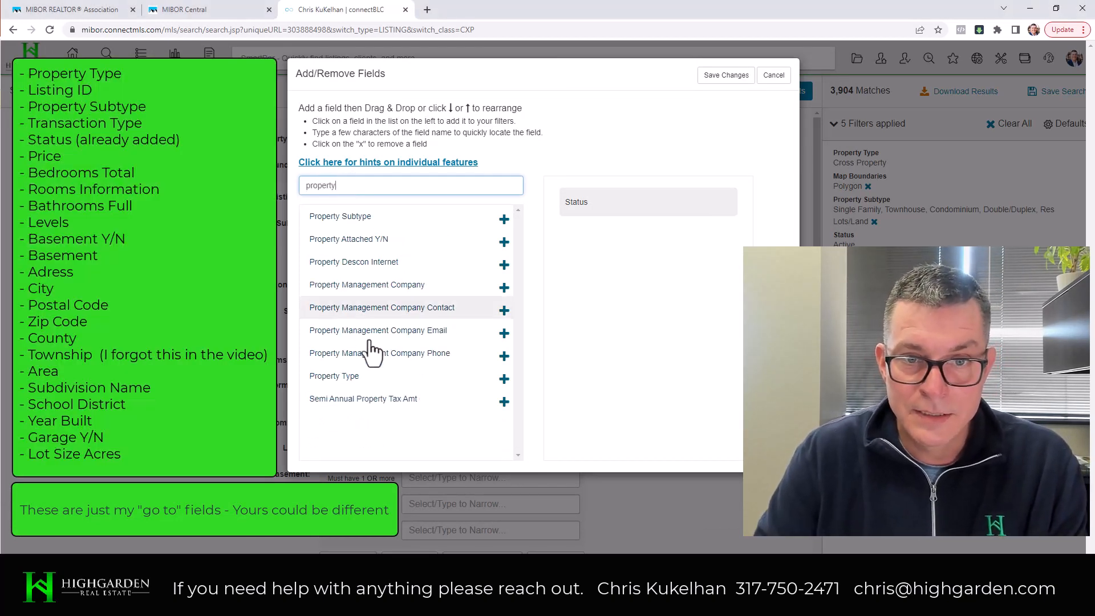
click(504, 379)
Step: Add the Listing ID and Property Subtype fields to the search form, in that order
drag(347, 189, 301, 190)
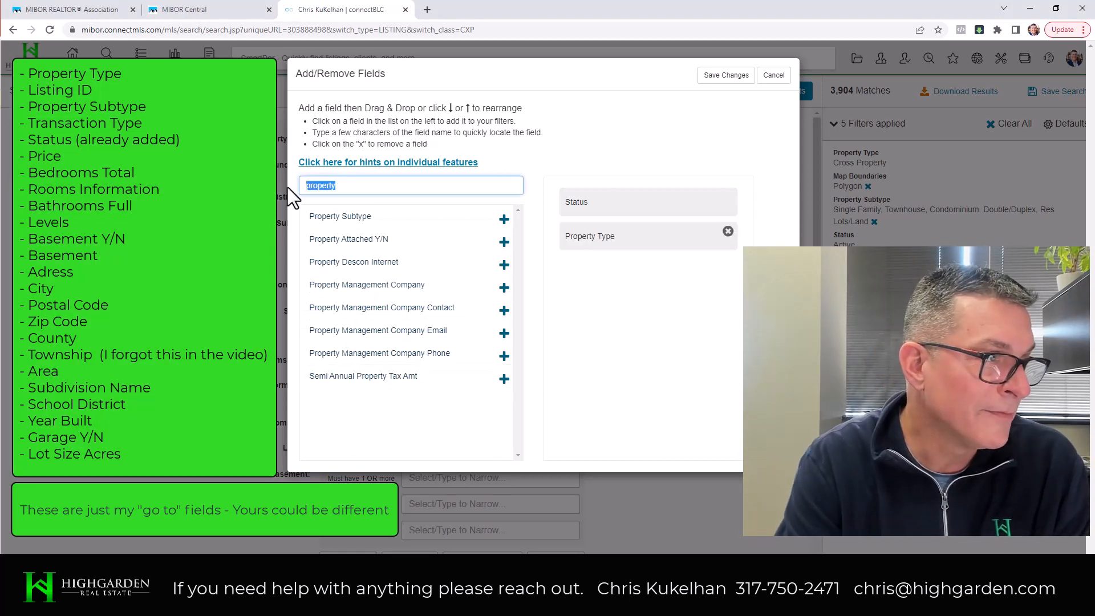
text(listing)
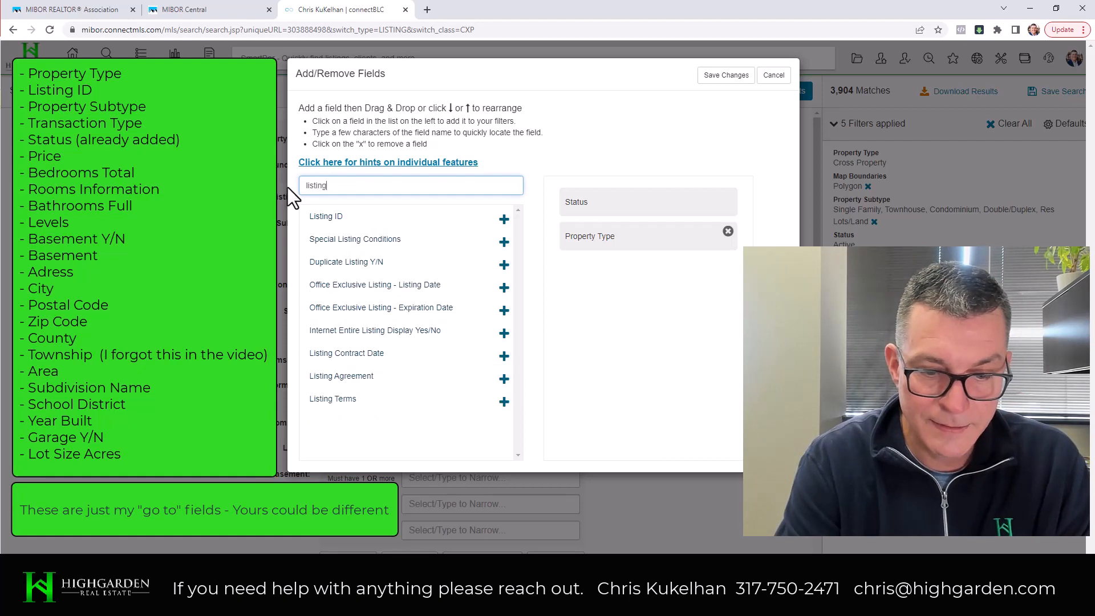
text( i)
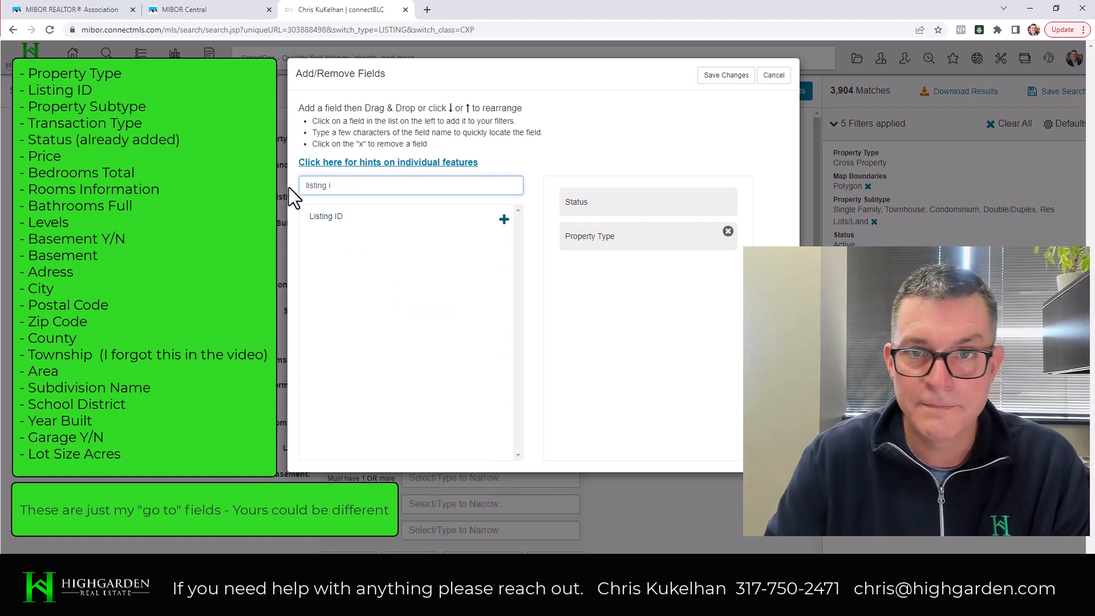
click(504, 220)
triple_click(354, 185)
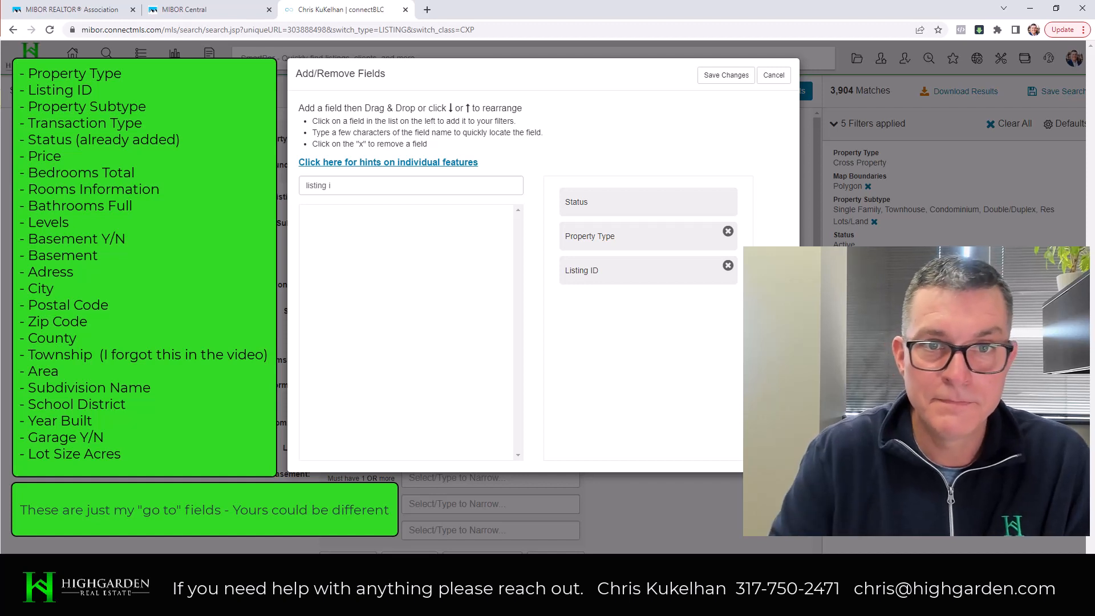
triple_click(340, 185)
text(property)
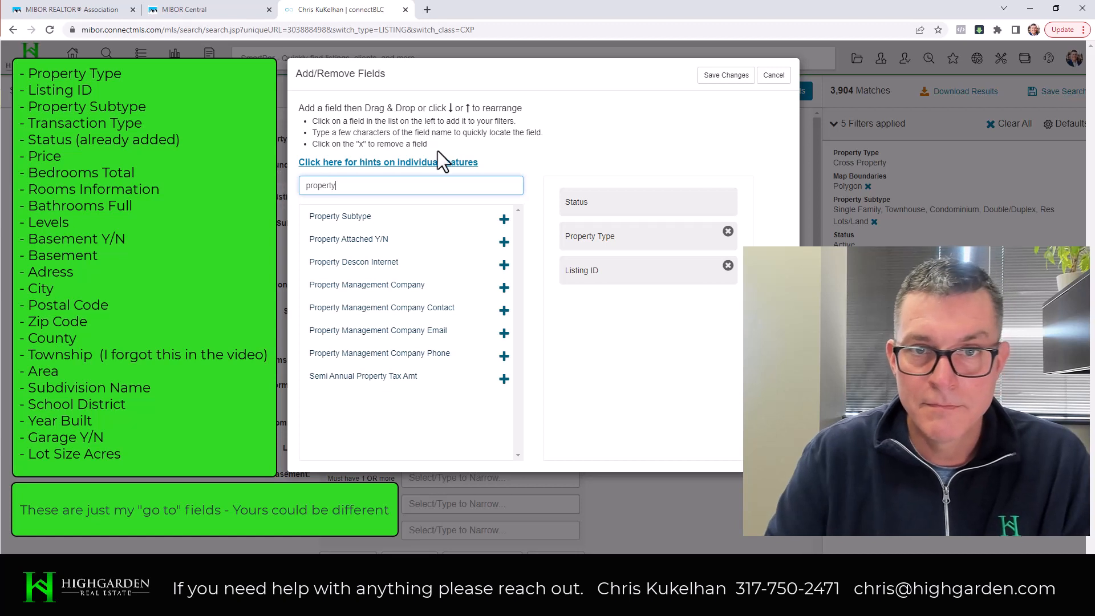
click(504, 219)
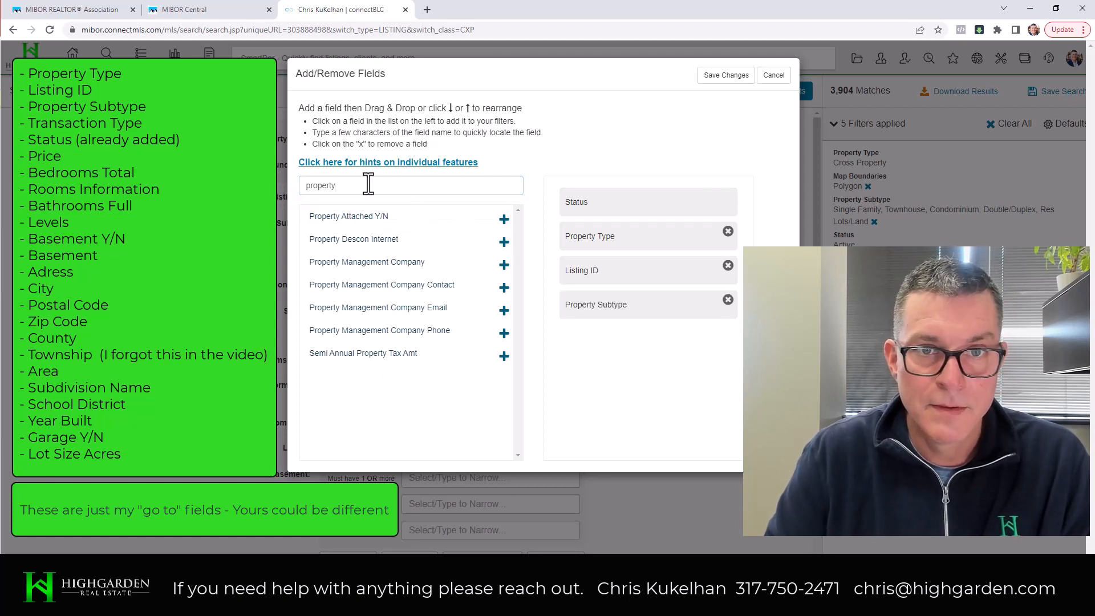
Step: Add the Transaction Type and Price fields to the search form, in that order
triple_click(333, 186)
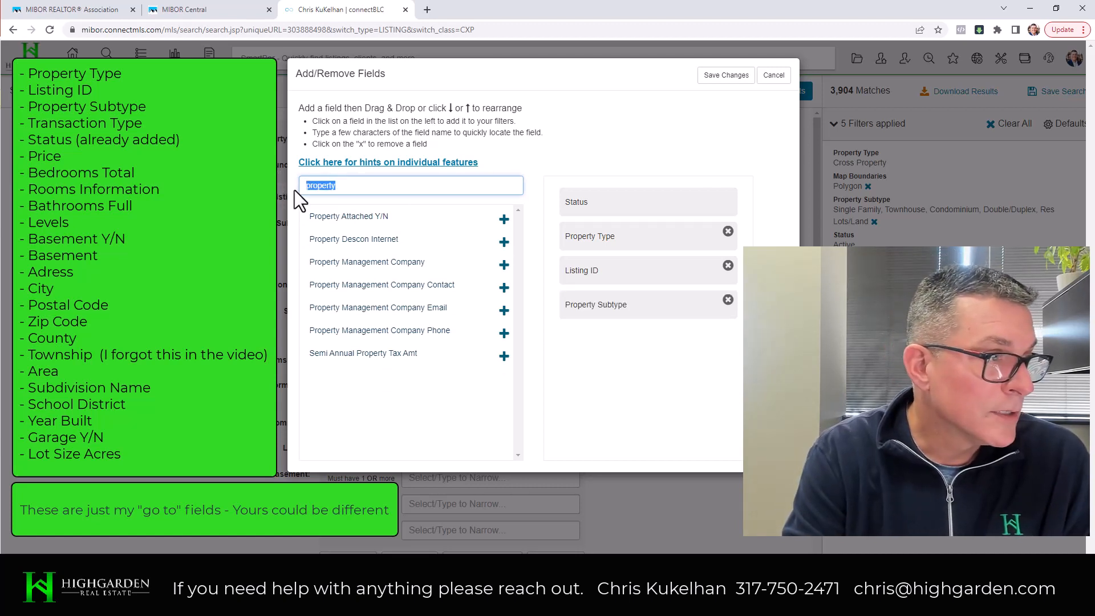
text(t)
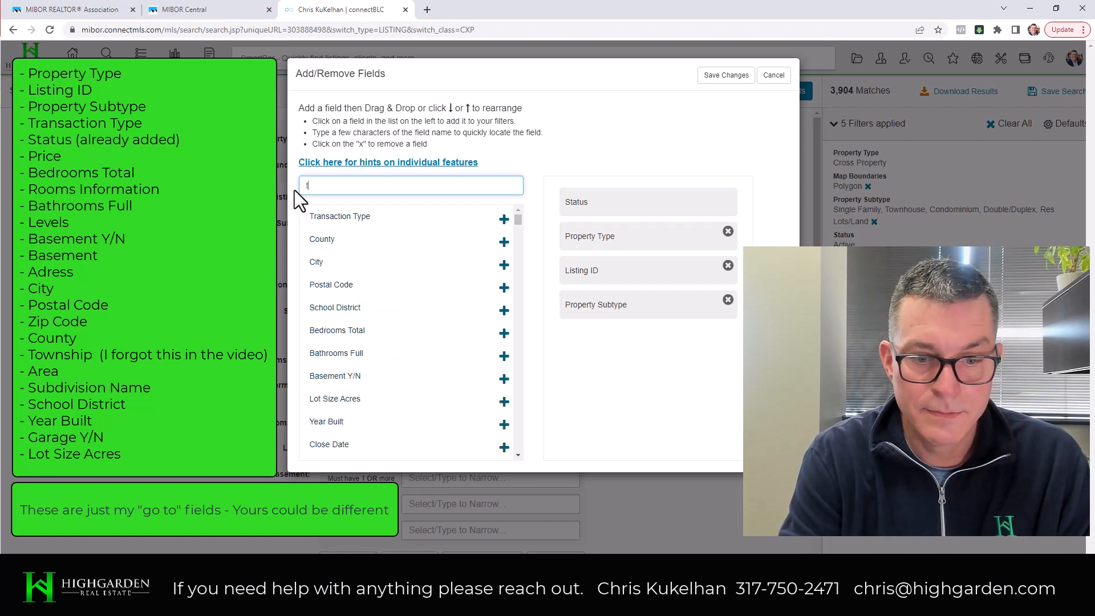
text(ransaction)
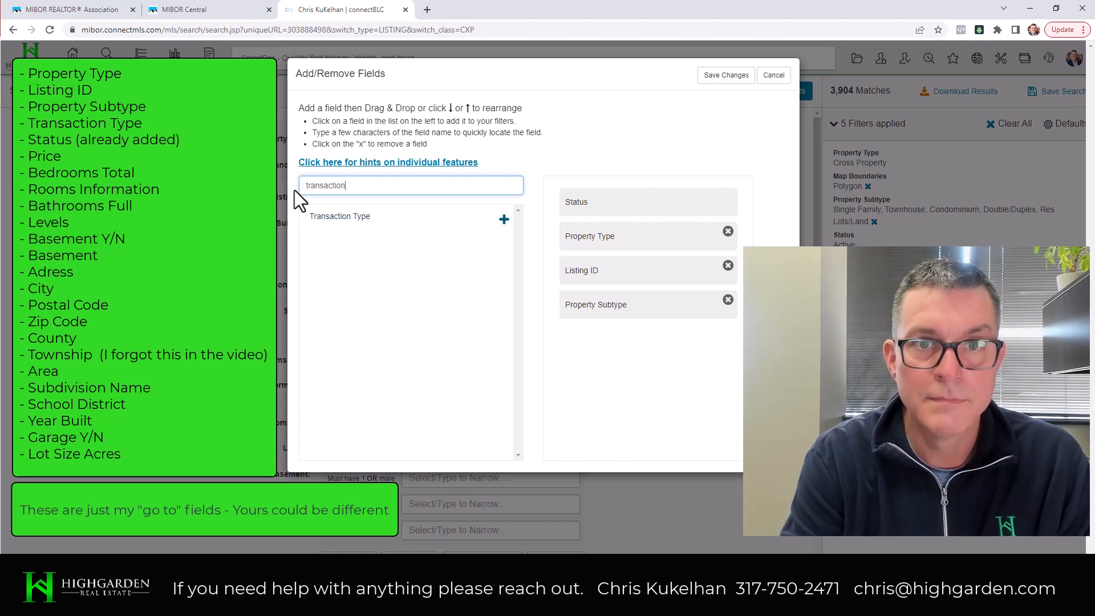
click(505, 221)
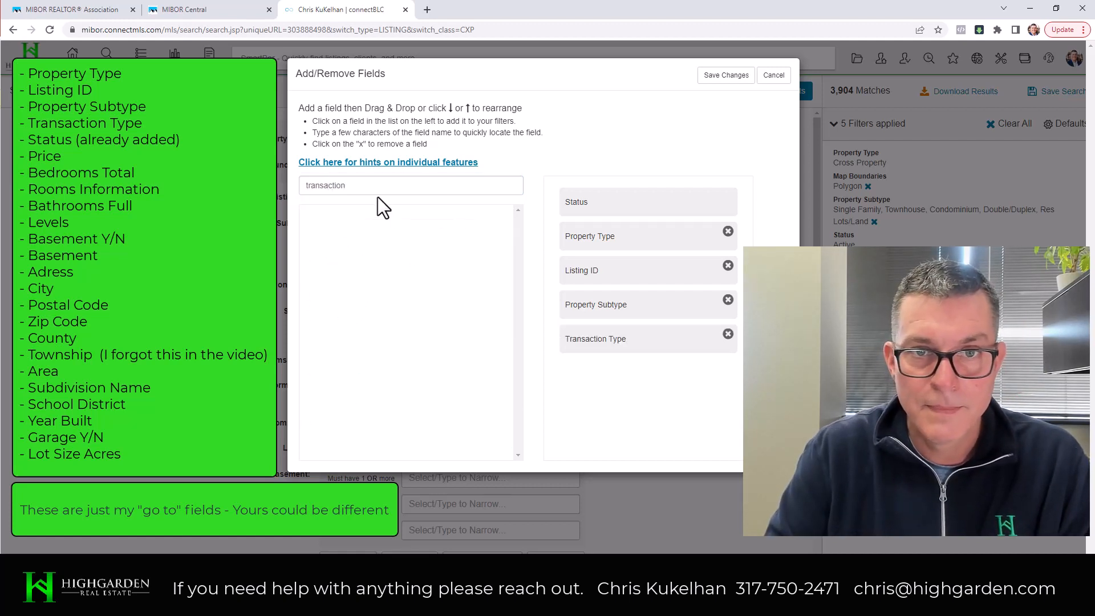
drag(368, 188, 289, 187)
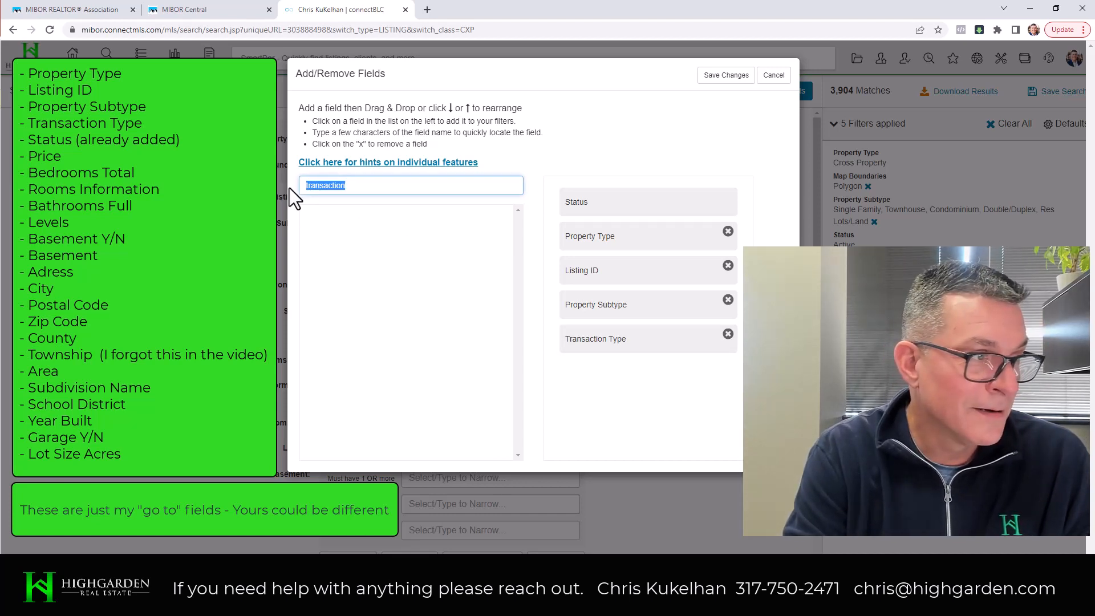
text(price)
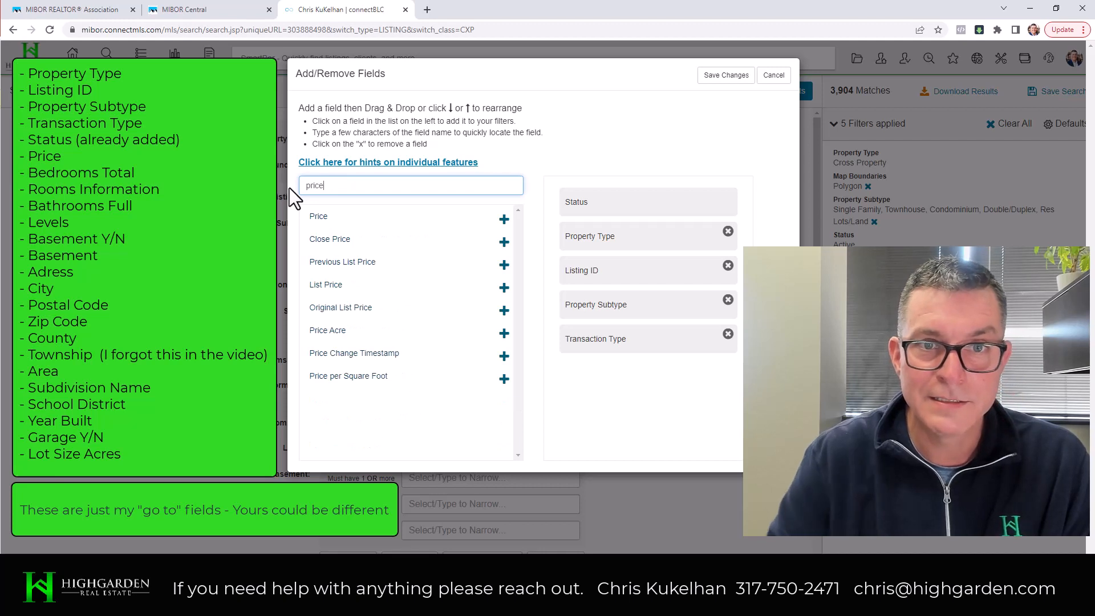
click(503, 220)
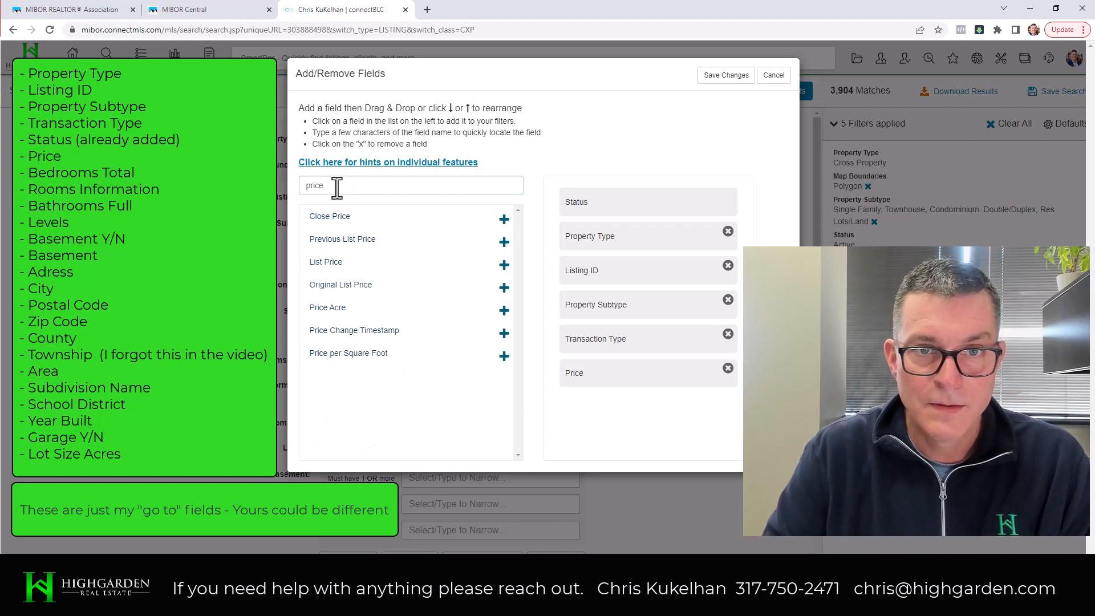
Step: Add the Bedrooms Total and Rooms Information fields to the search form, in that order
drag(335, 186, 292, 190)
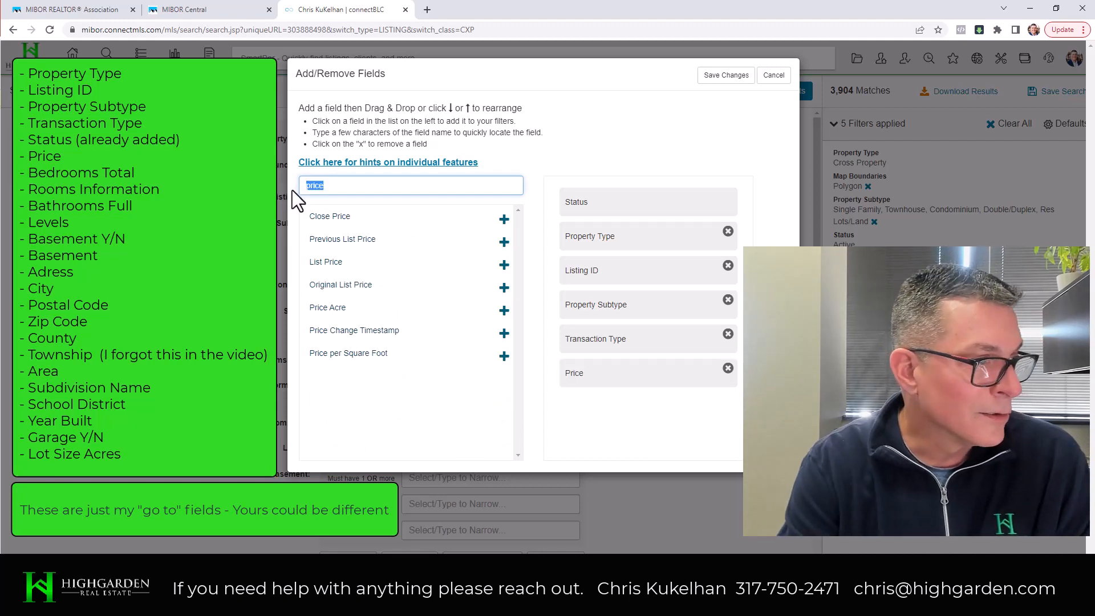
text(bedroo)
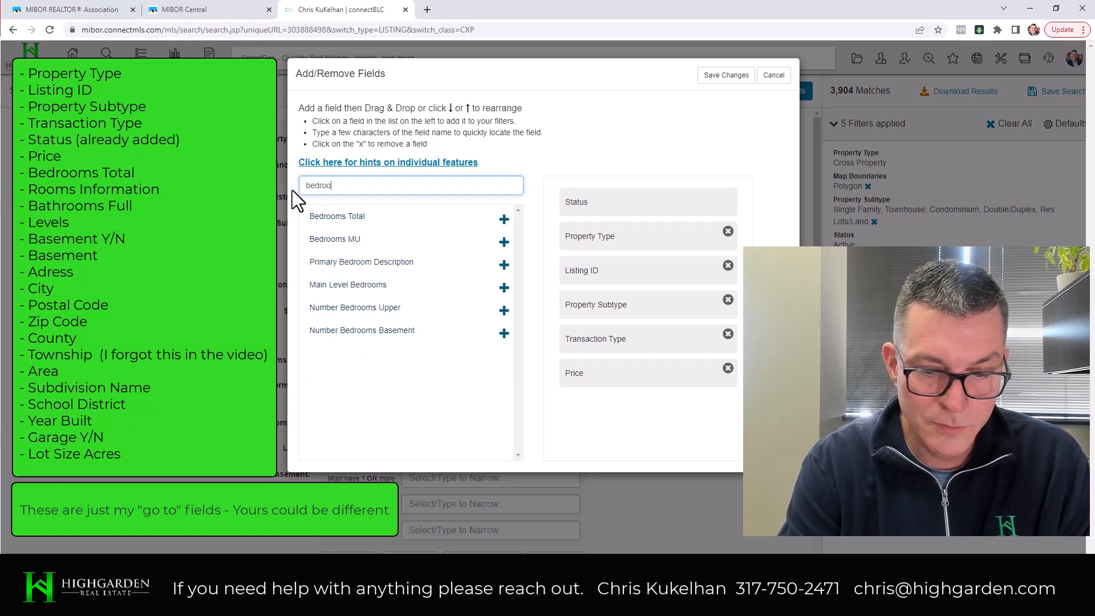
text(ms)
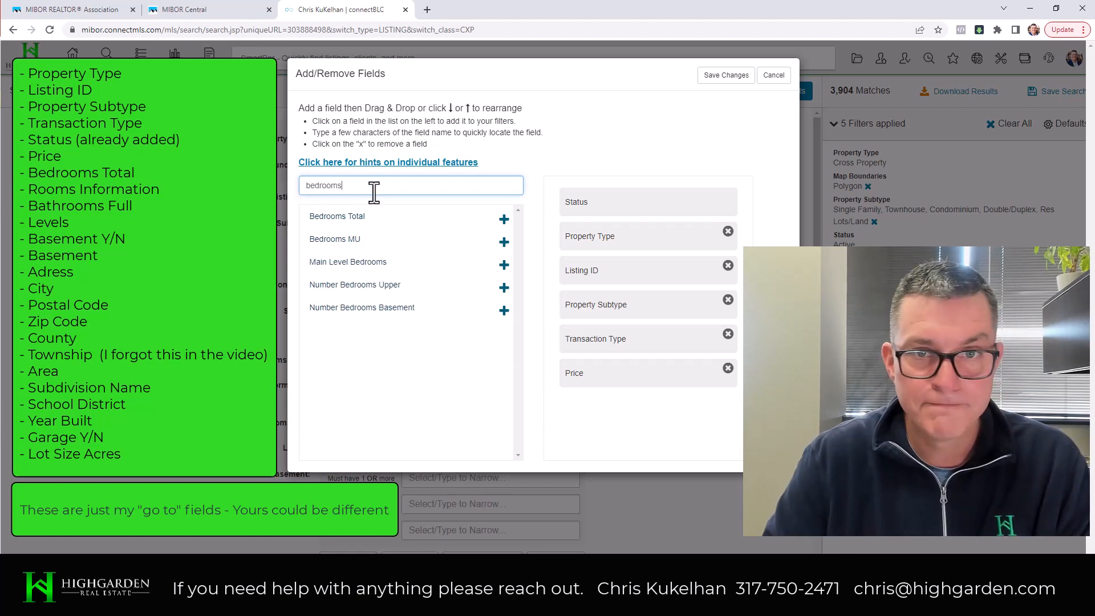
click(503, 220)
double_click(300, 186)
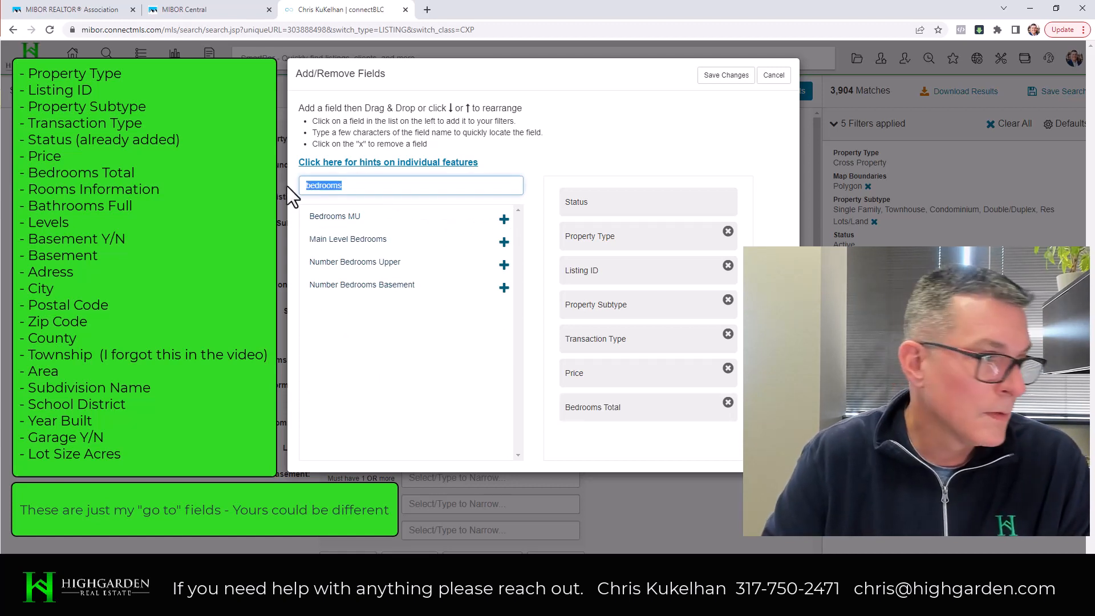
text(r)
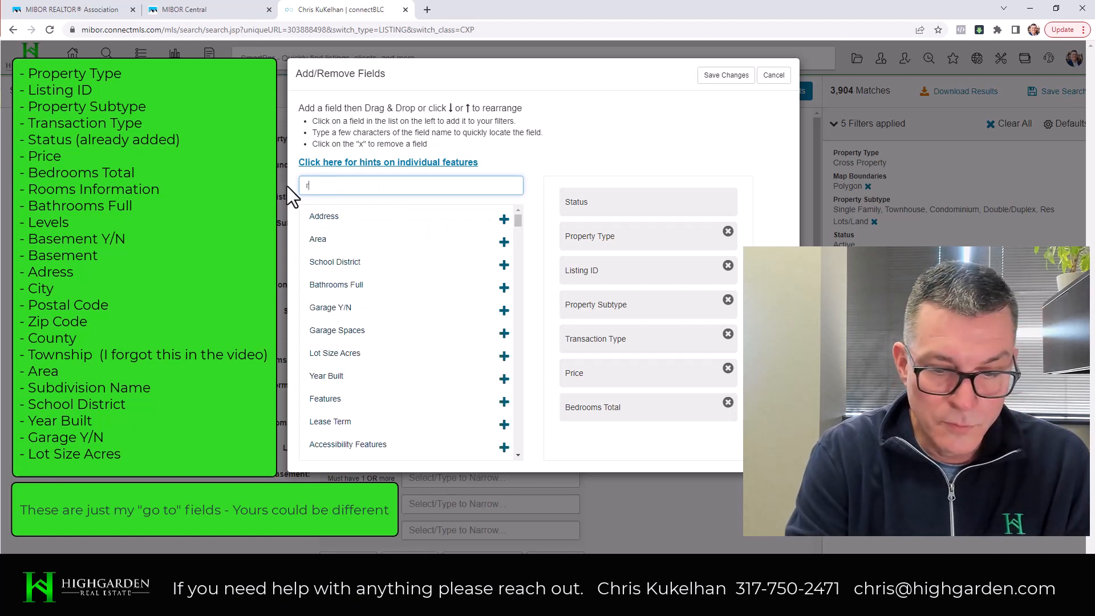
text(ooms in)
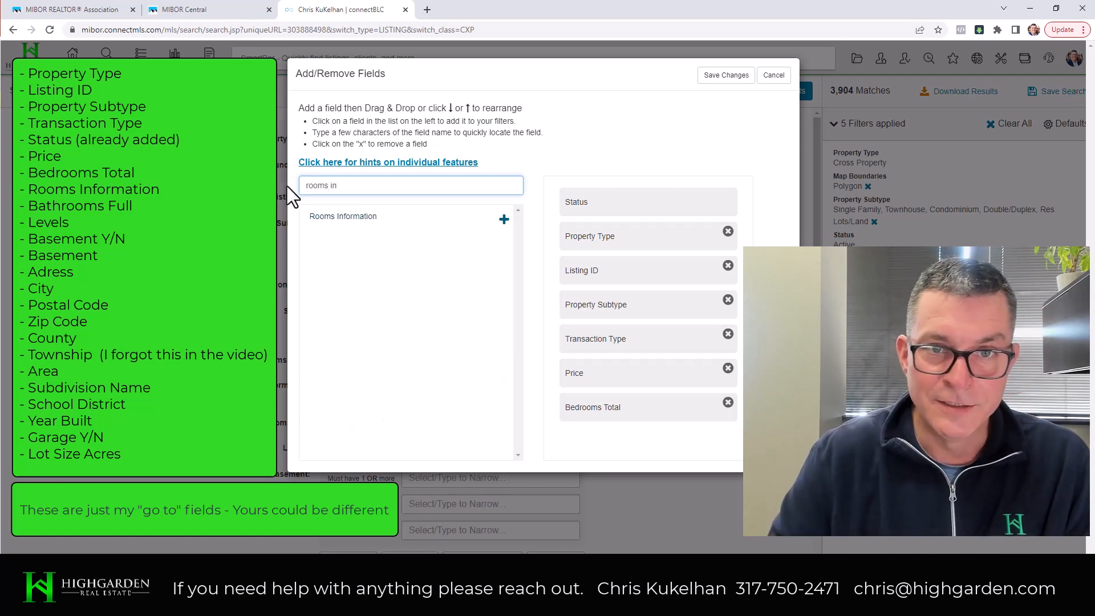
click(504, 220)
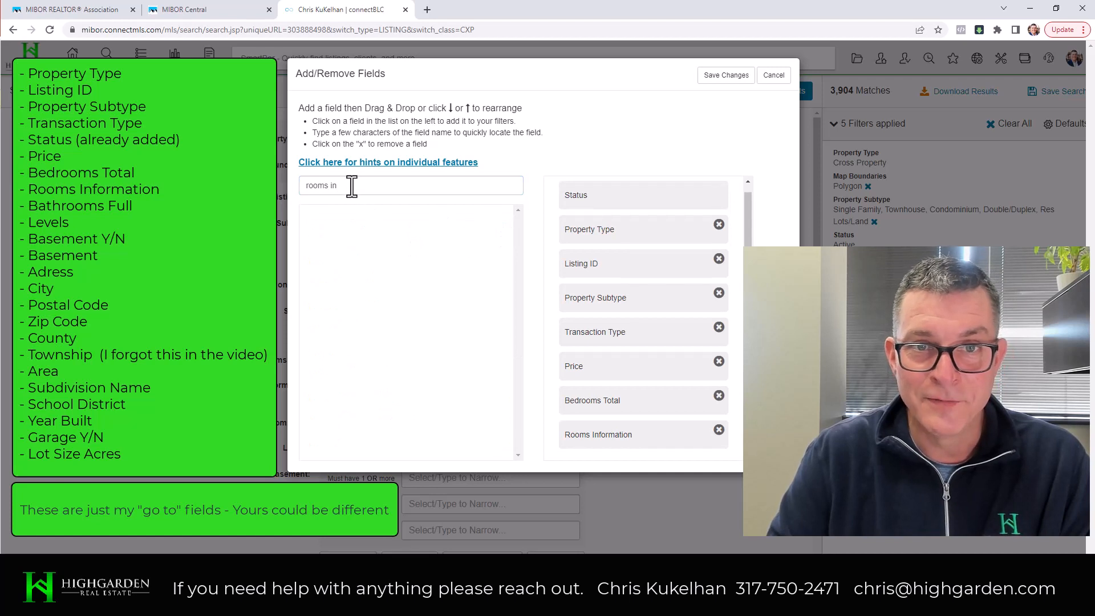
Step: Add the Bathrooms Full and Levels fields to the search form, in that order
drag(351, 186, 305, 190)
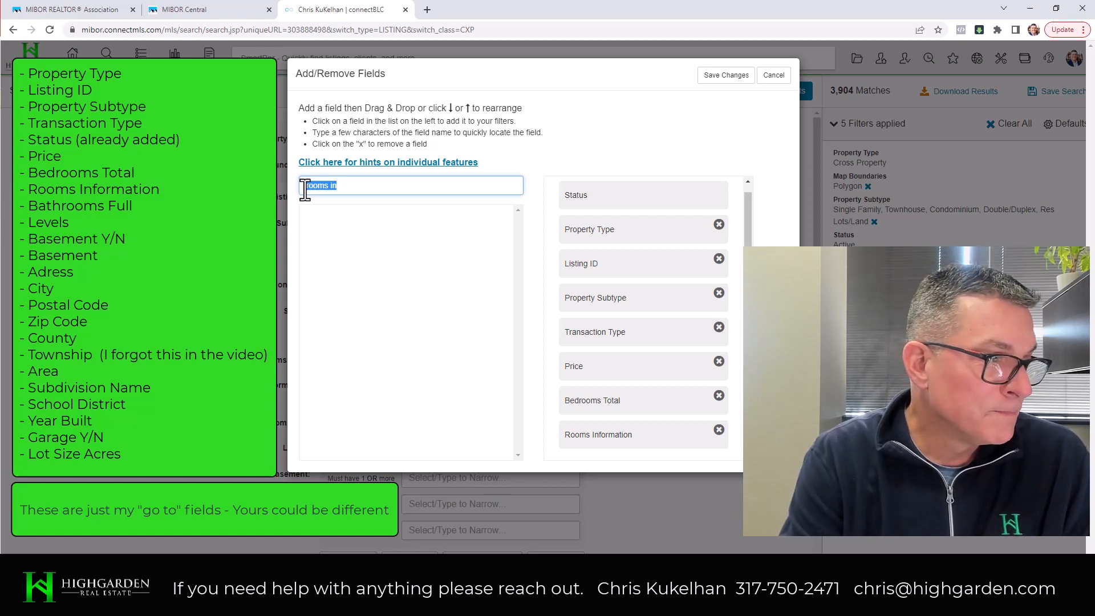
text(bat)
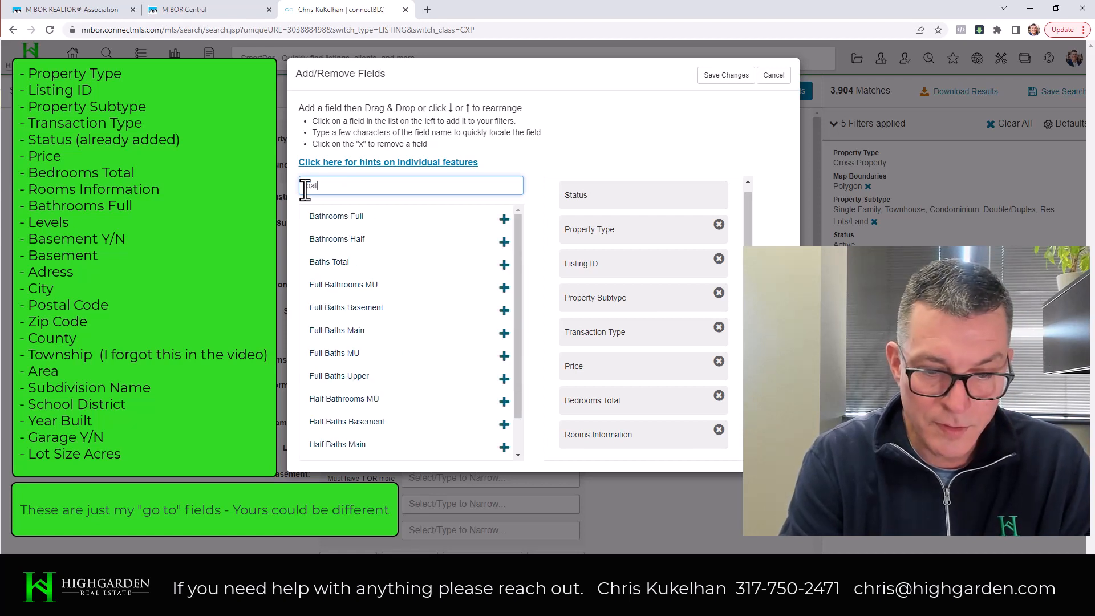
text(hrooms)
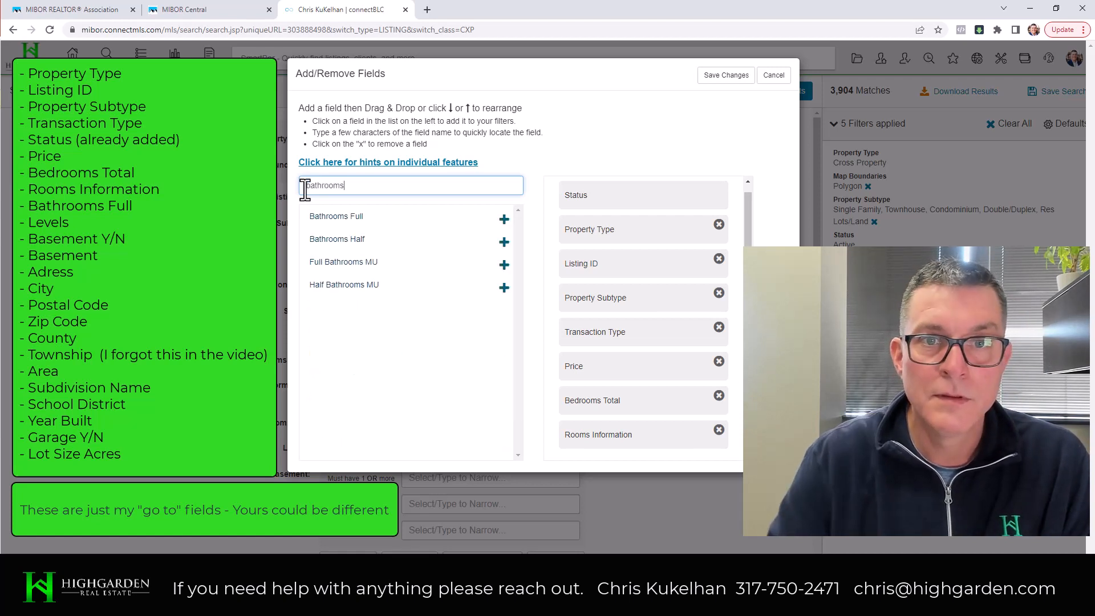
click(504, 220)
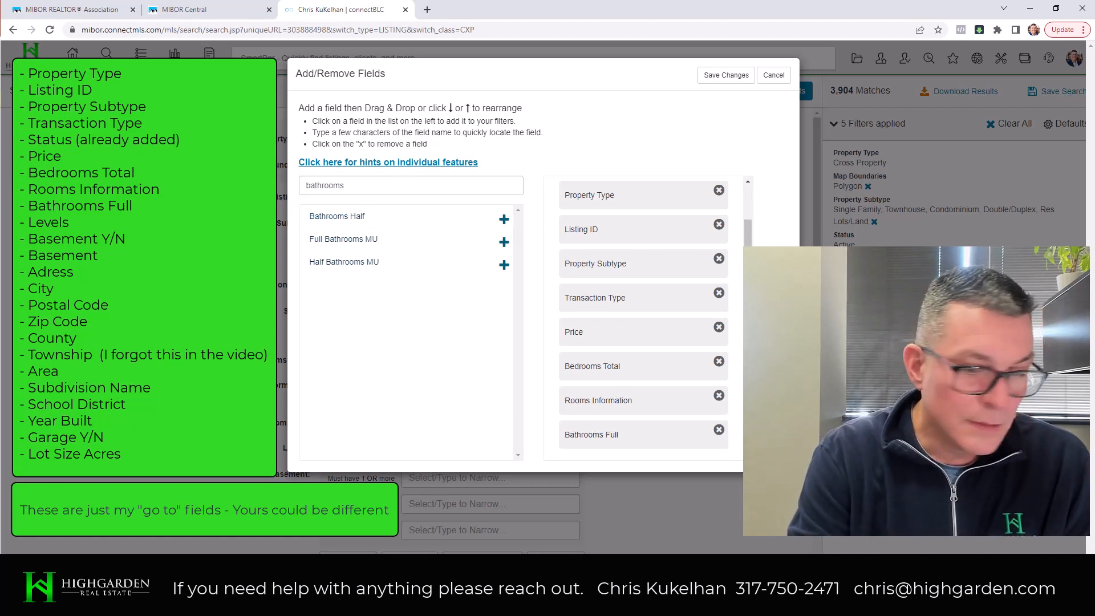
double_click(322, 181)
text(levels)
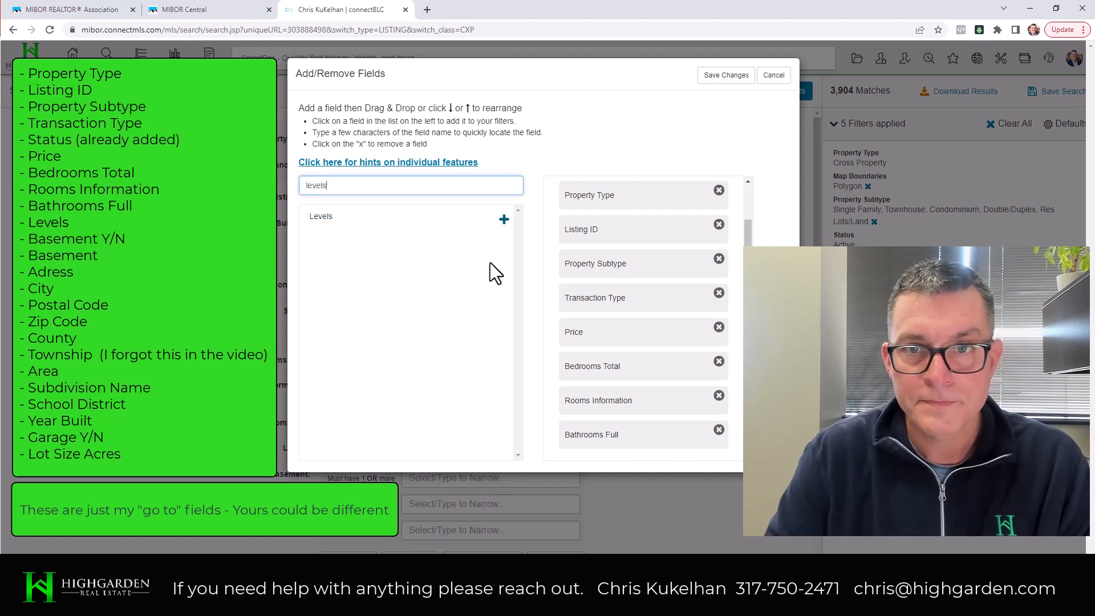
click(503, 220)
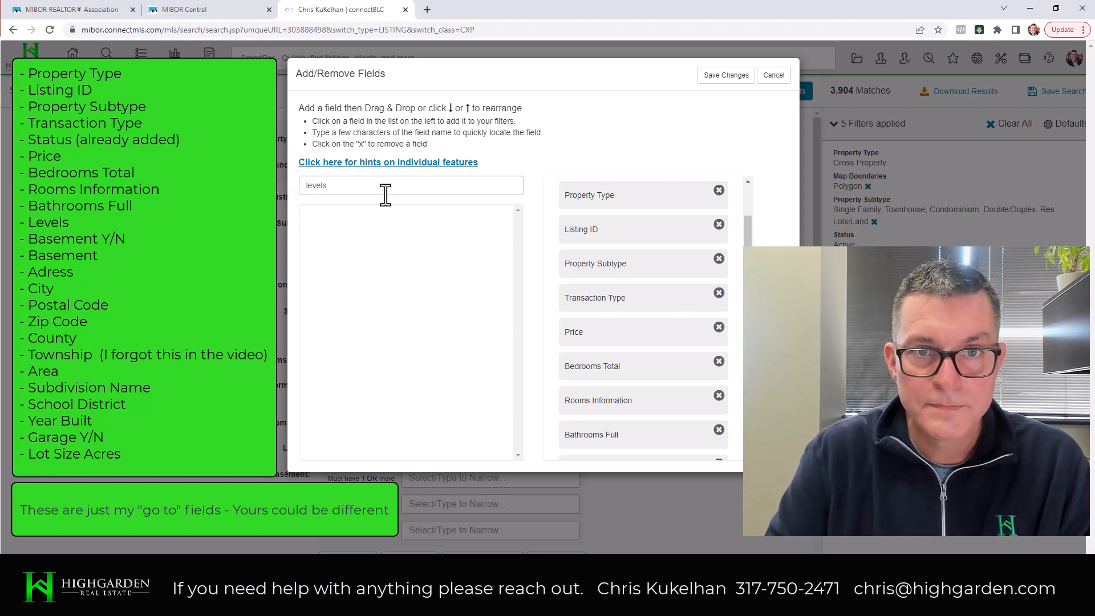
Step: Add the Basement Y/N and Basement fields to the search form, in that order
double_click(384, 188)
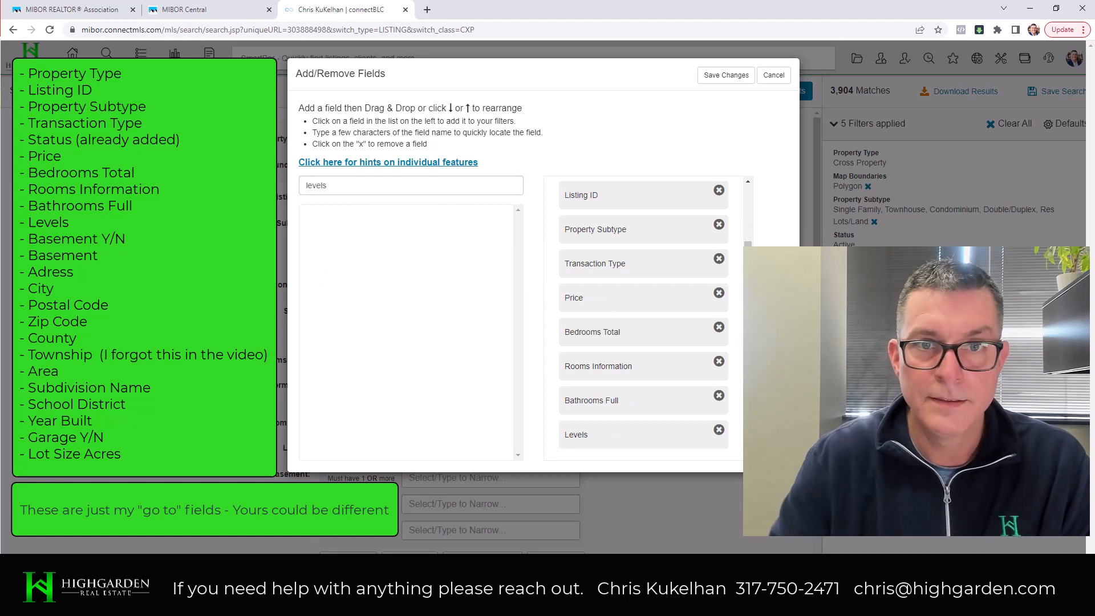
drag(348, 187, 293, 186)
text(basem)
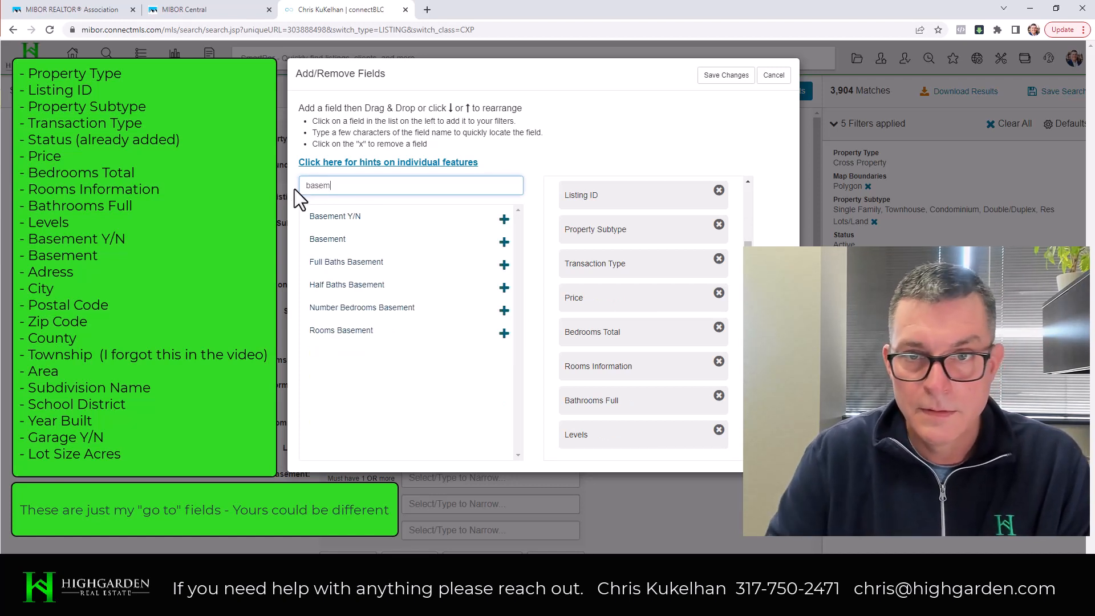
click(504, 219)
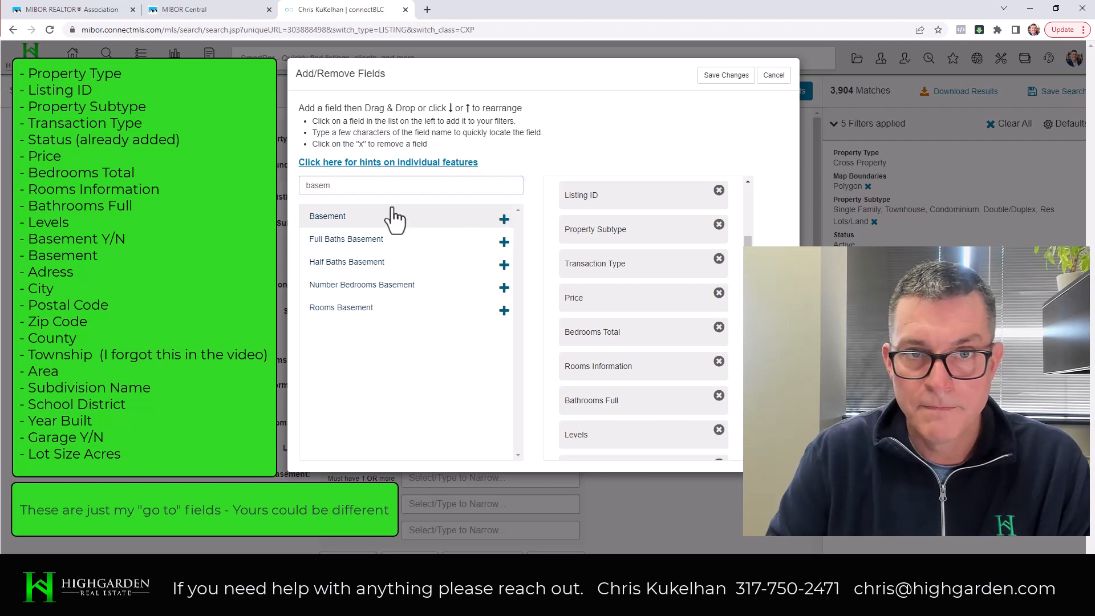
drag(335, 185, 279, 187)
click(280, 187)
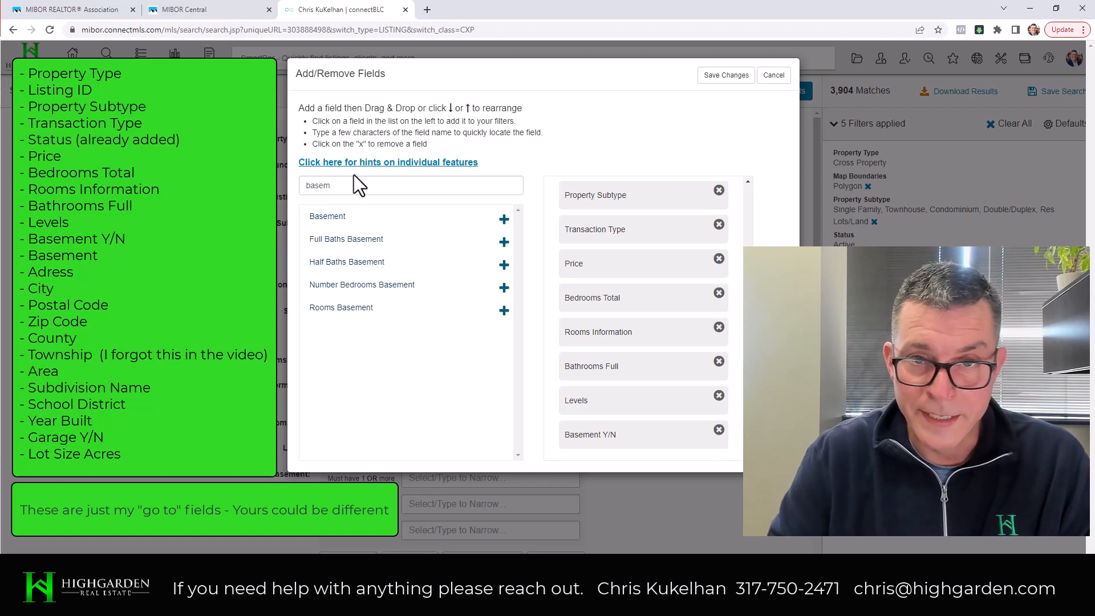
click(504, 219)
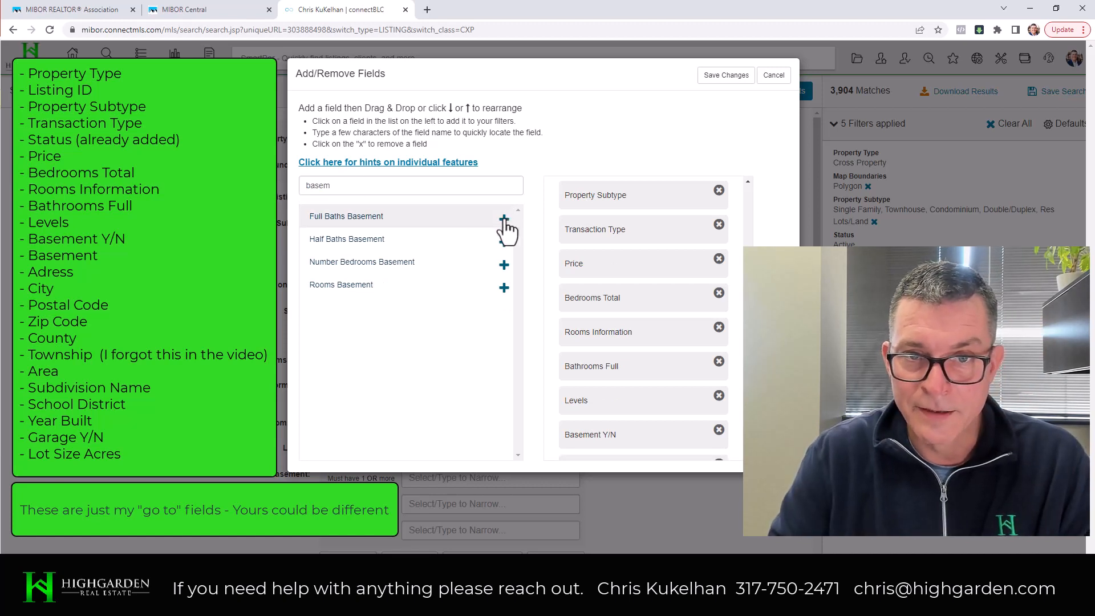
Step: Add the Address and City fields to the search form, in that order
double_click(379, 186)
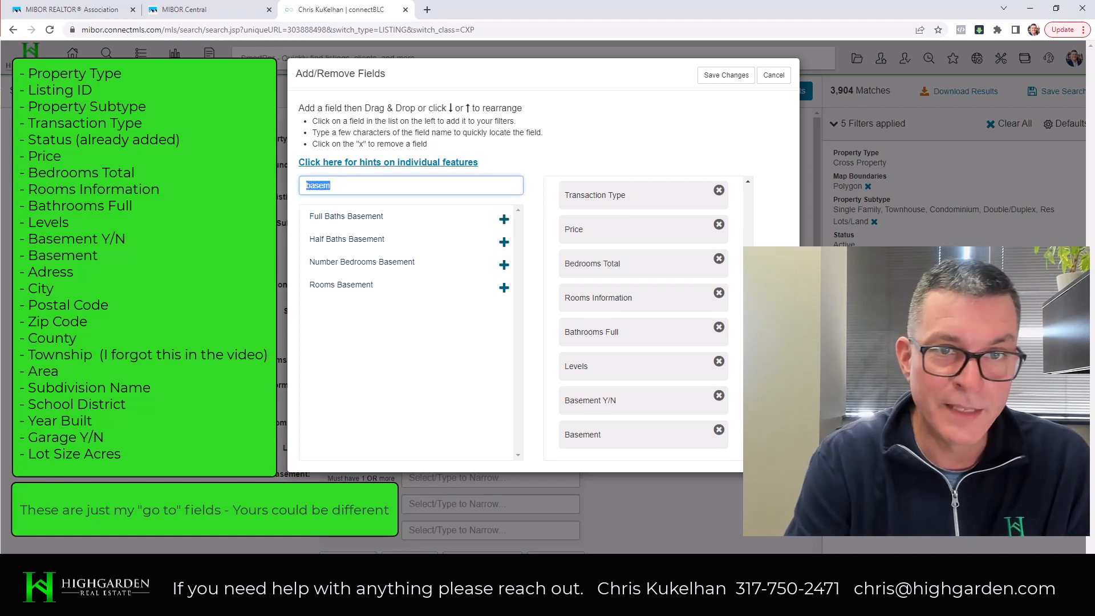
text(address)
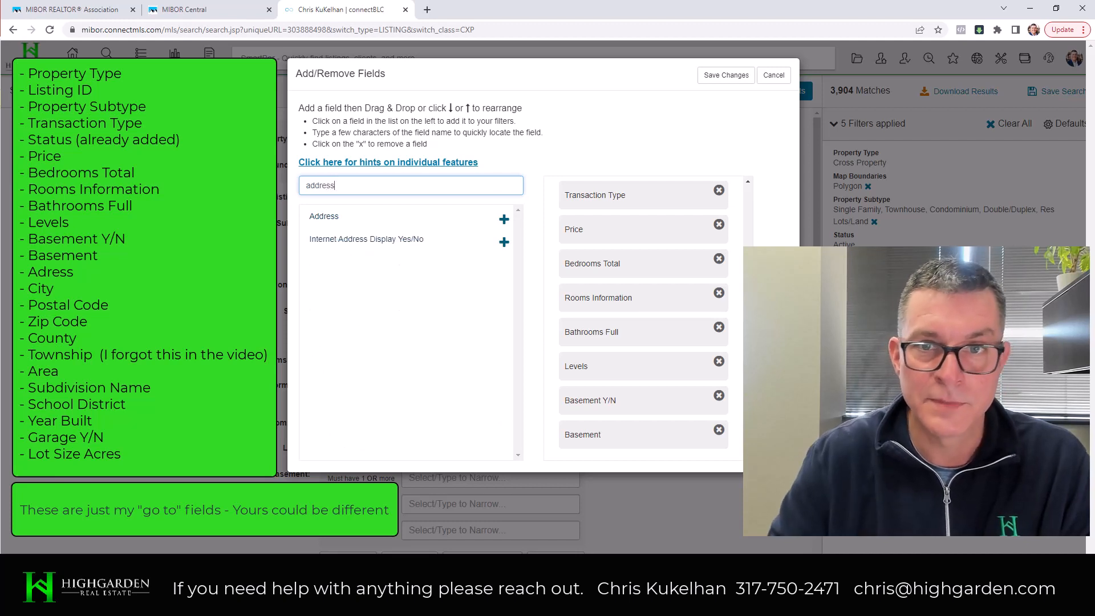
click(504, 220)
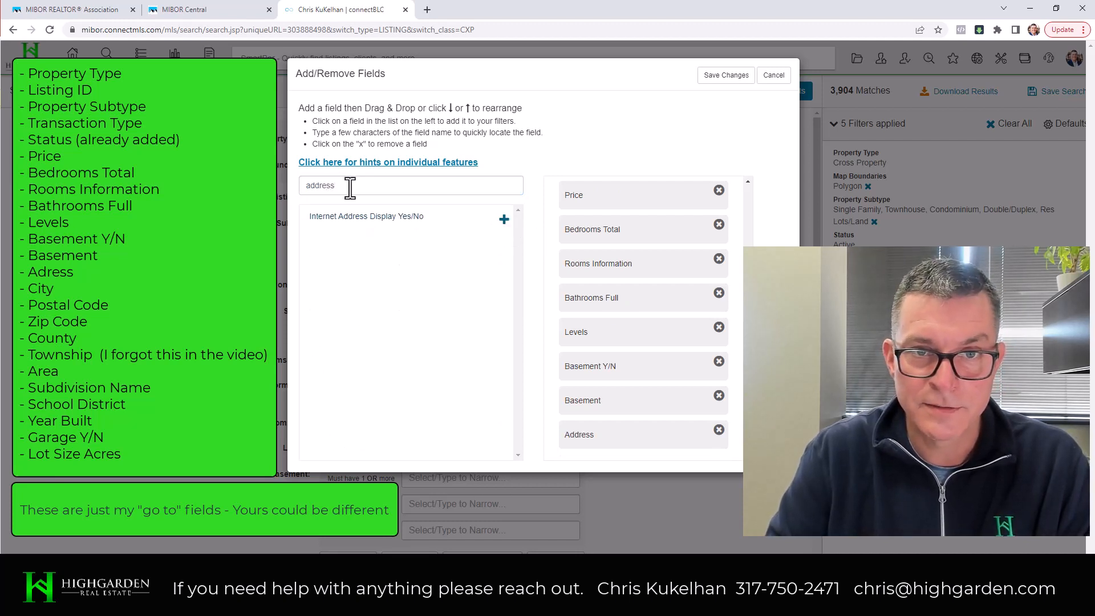
click(282, 187)
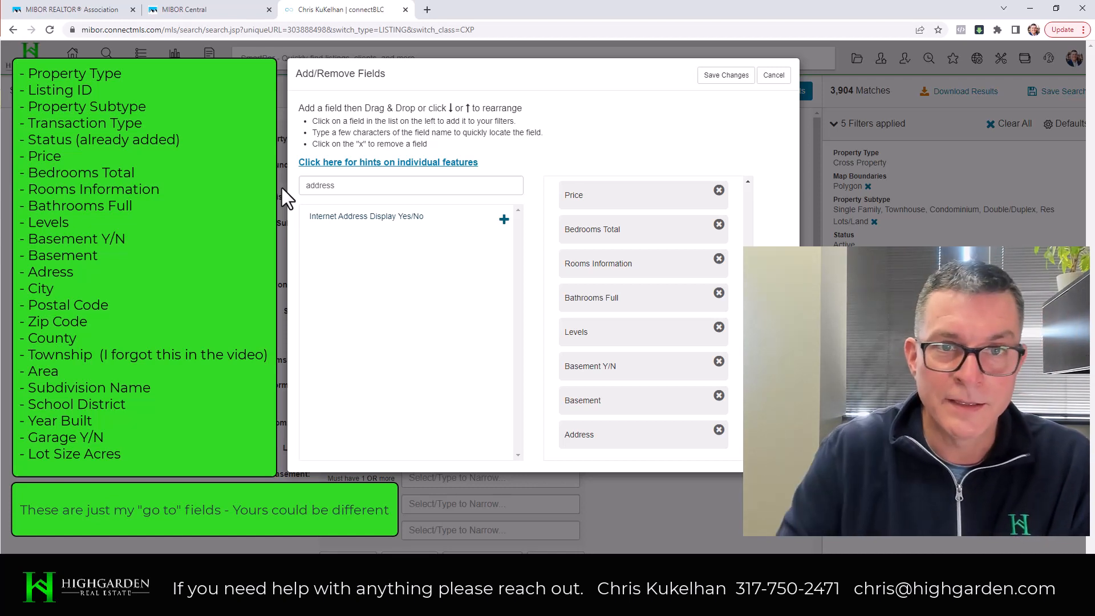
click(325, 192)
text(city)
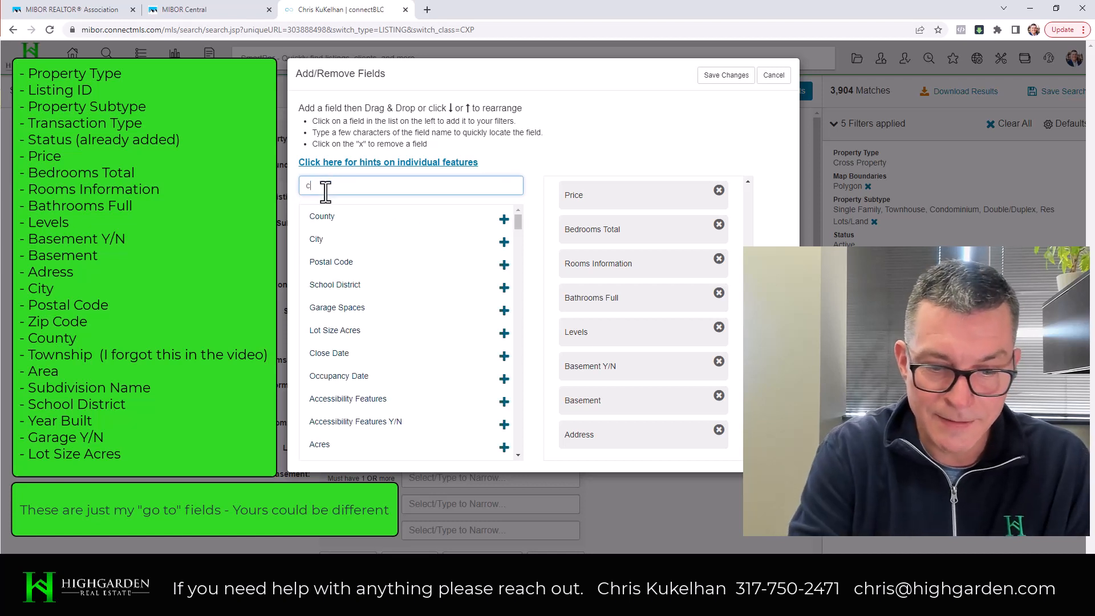
click(494, 216)
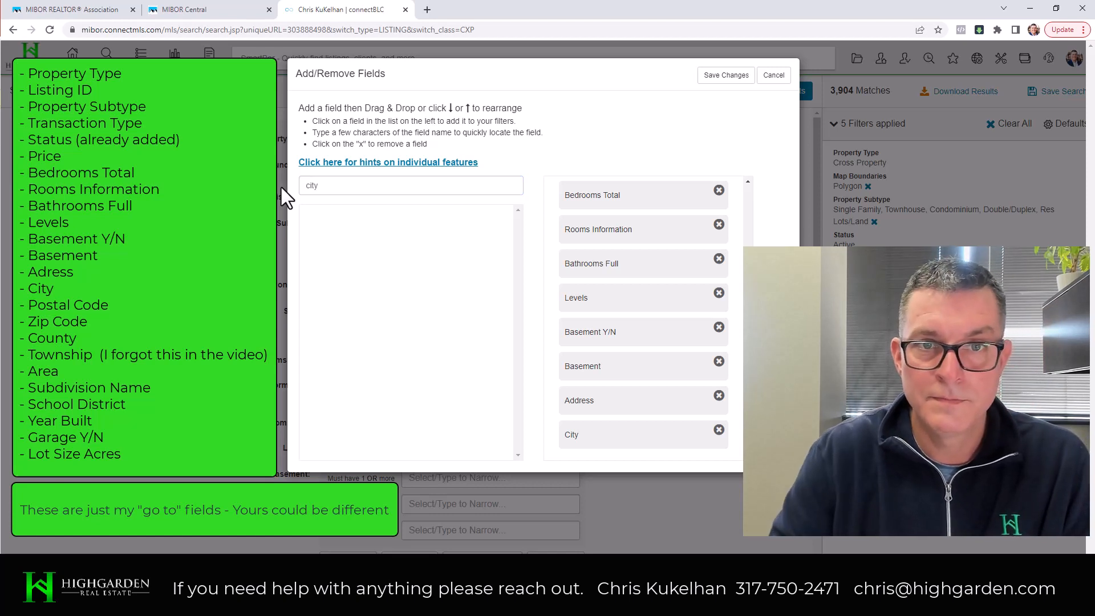
Step: Add the Postal Code and Zip Code fields to the search form, in that order
click(308, 186)
text(post)
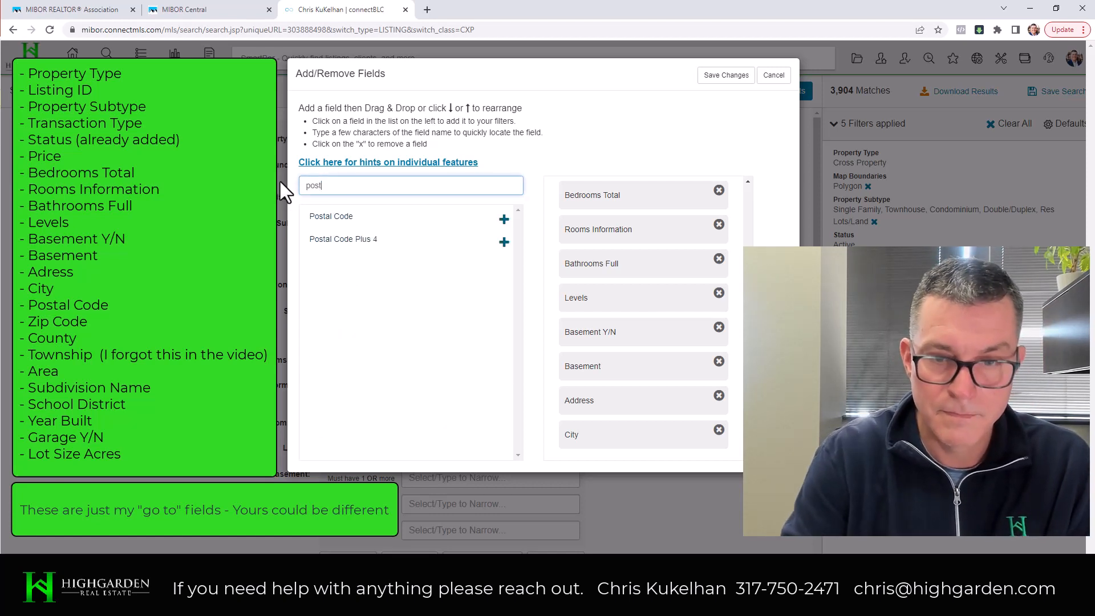
click(504, 220)
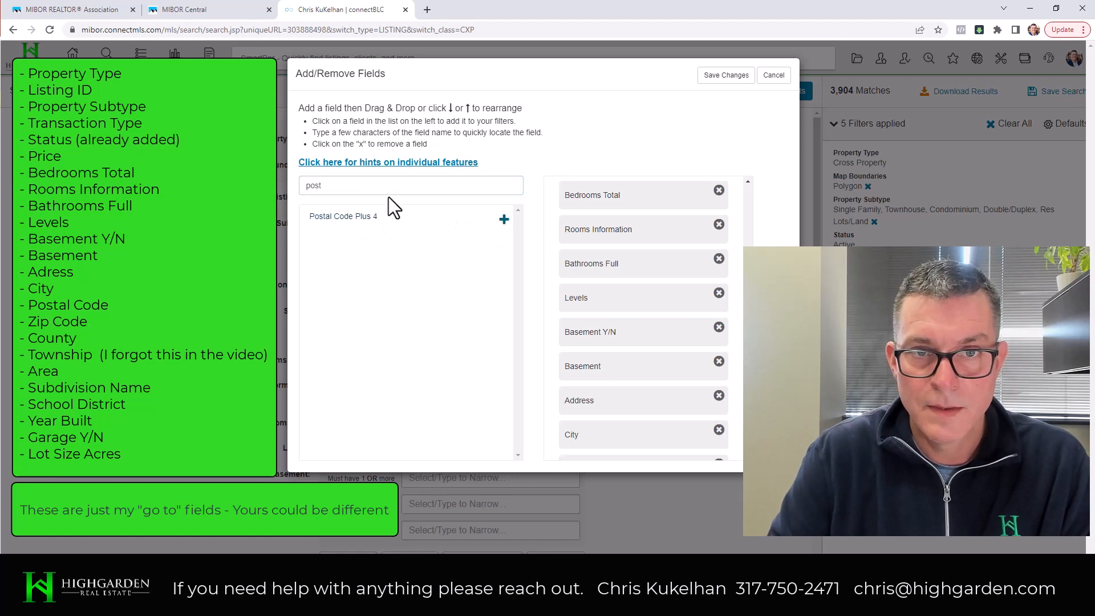
click(296, 186)
text(zip)
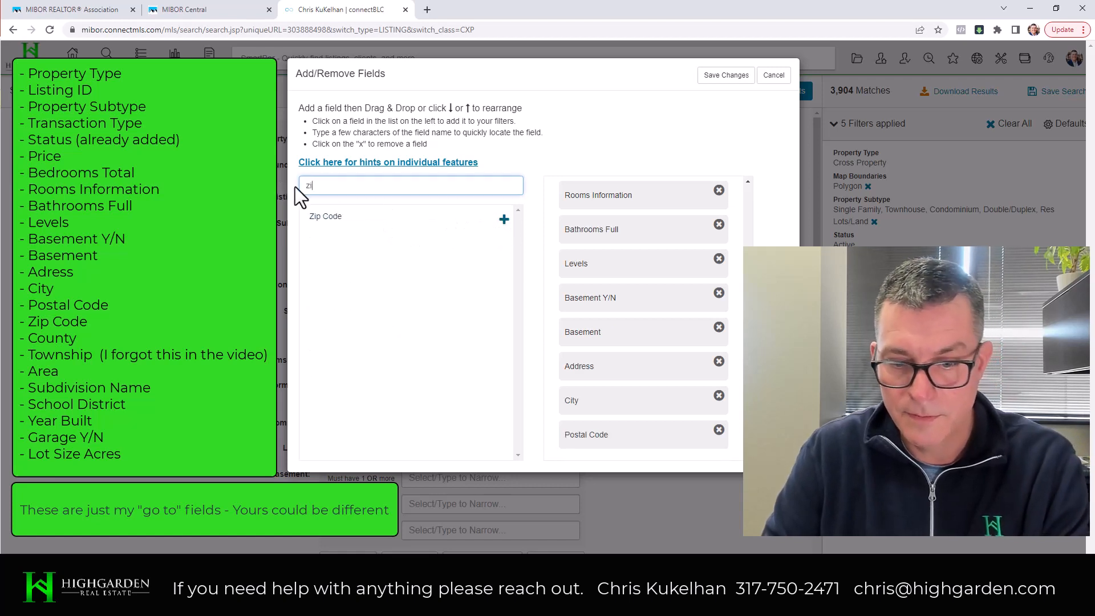
click(504, 220)
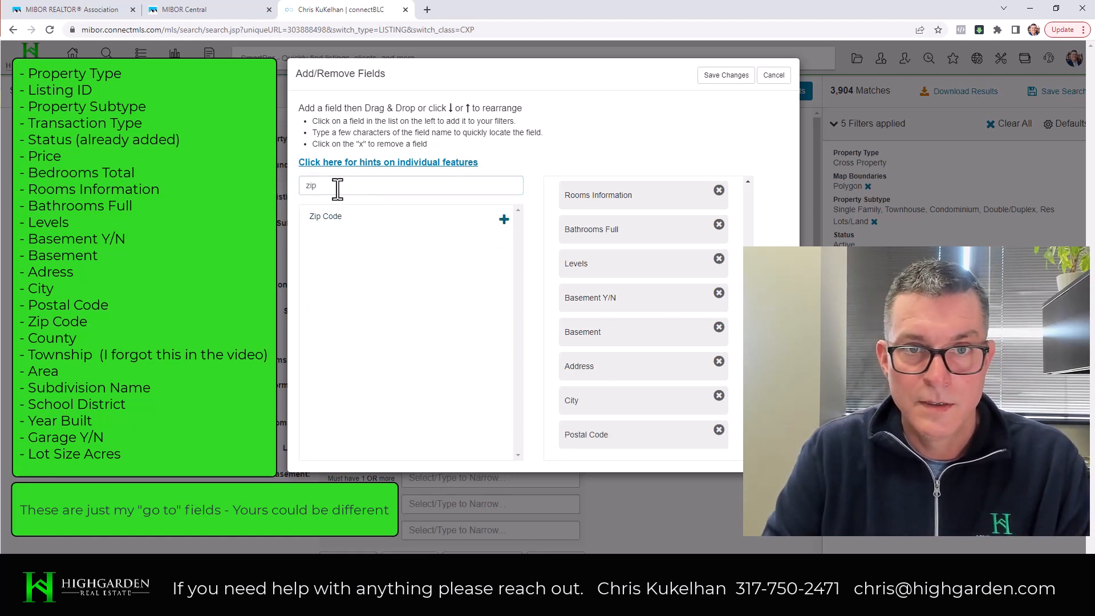
Step: Add the County and Area fields to the search form, in that order
drag(329, 186, 276, 188)
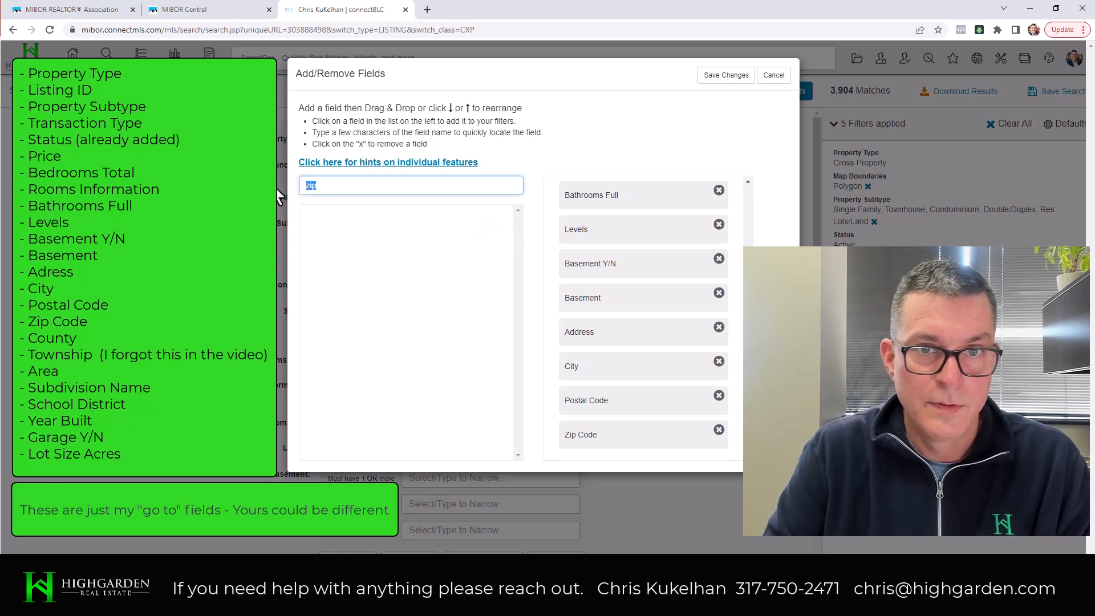
click(276, 188)
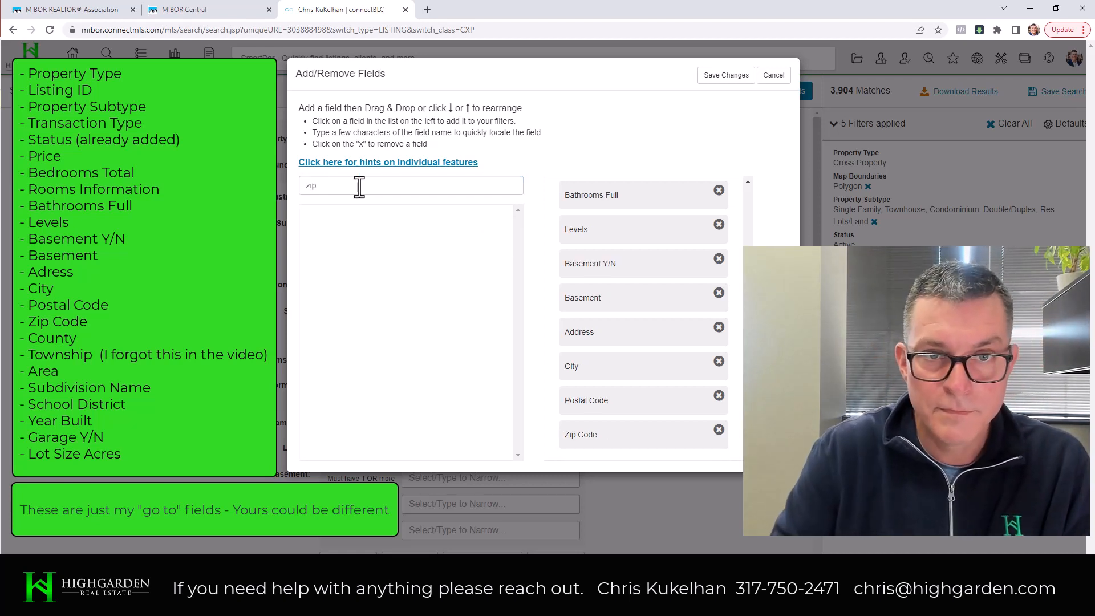
drag(357, 186, 284, 184)
text(county)
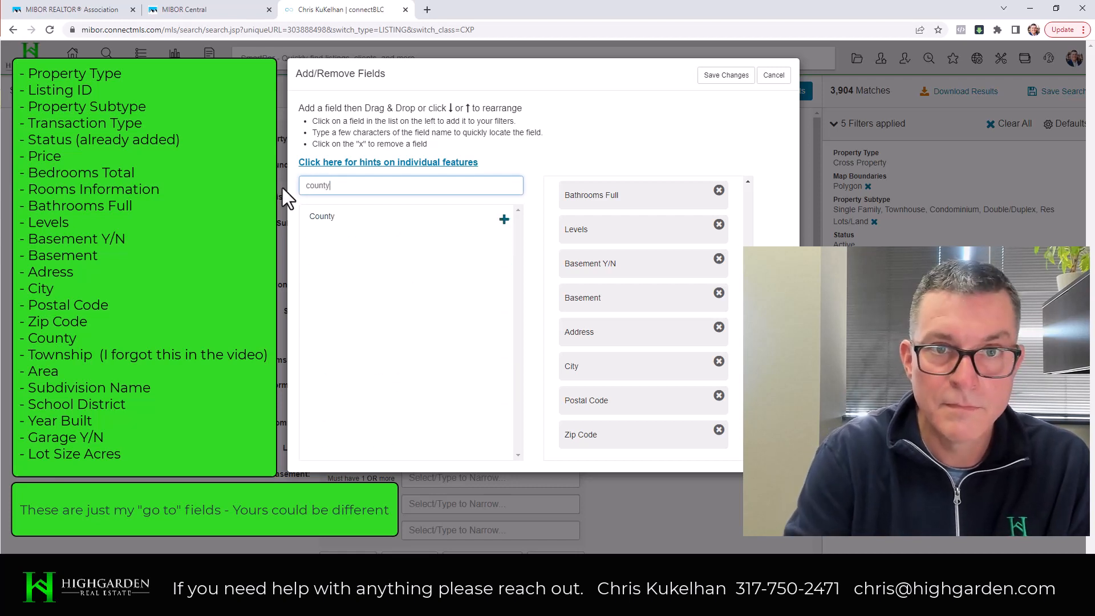
click(503, 220)
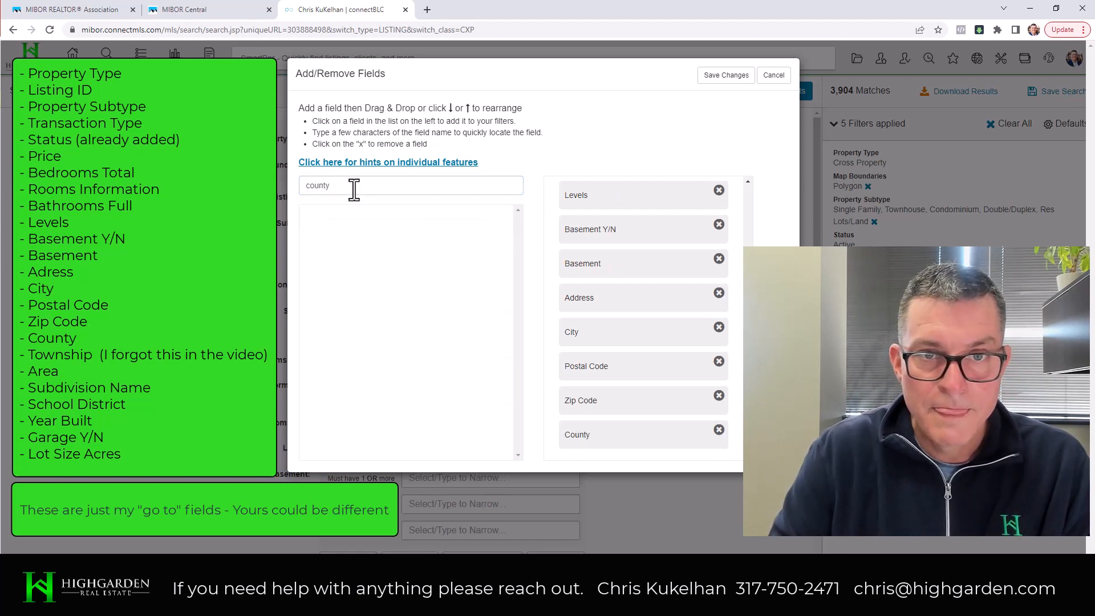
drag(355, 186, 304, 185)
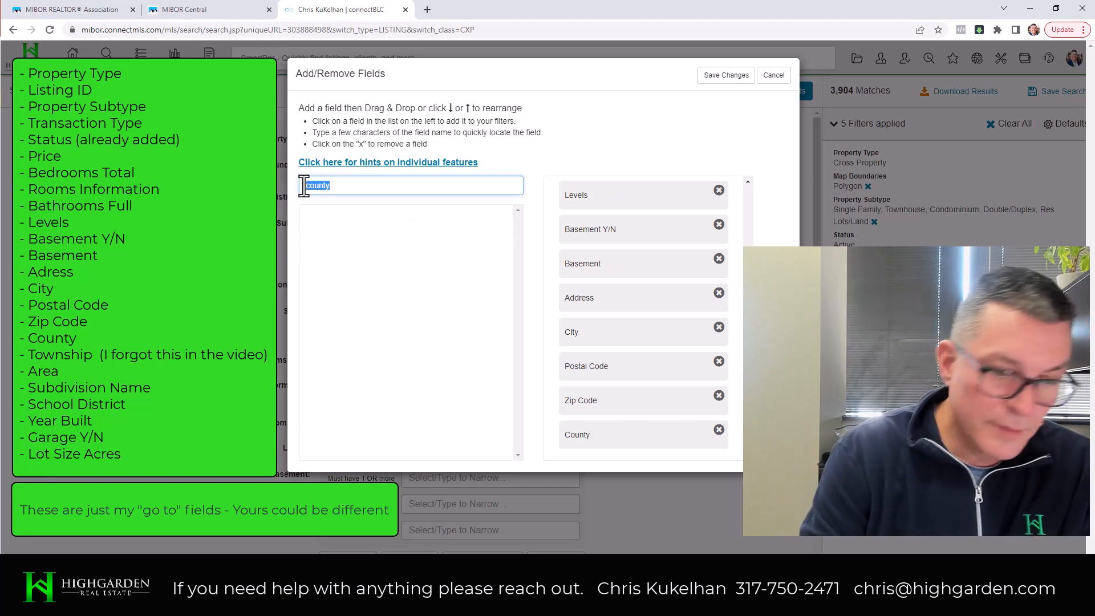
text(area)
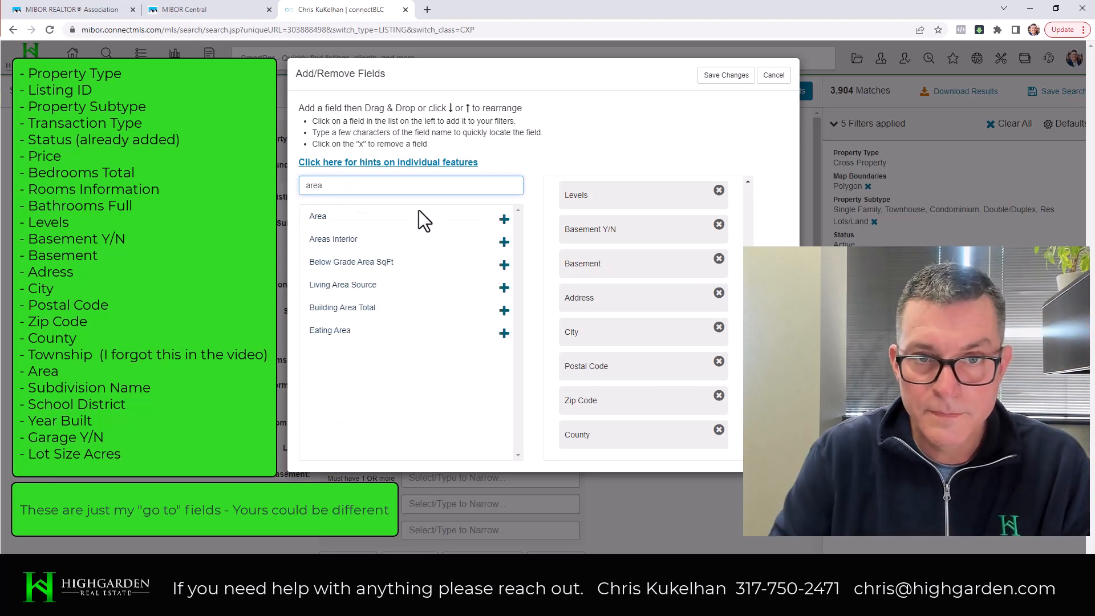
click(503, 219)
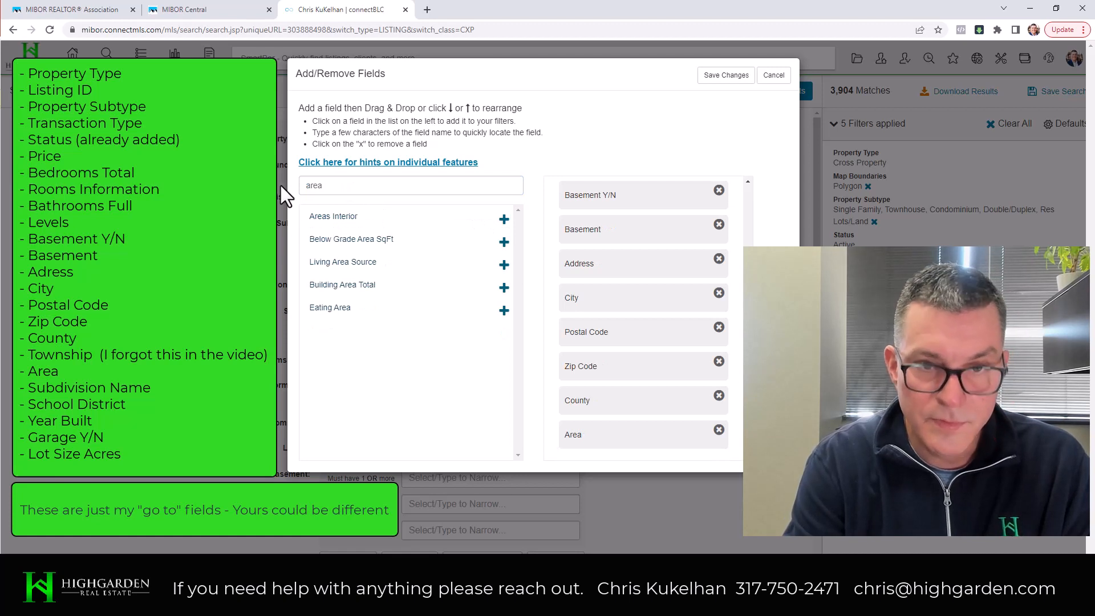
Step: Add the Subdivision Name and School District fields to the search form, in that order
drag(342, 184, 282, 188)
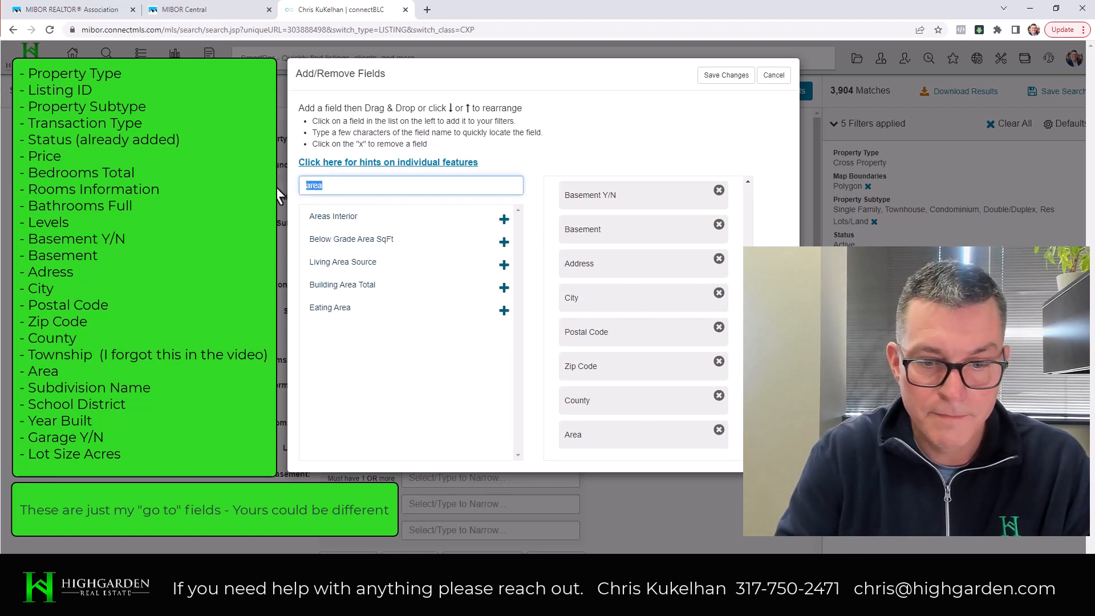
text(subdiv)
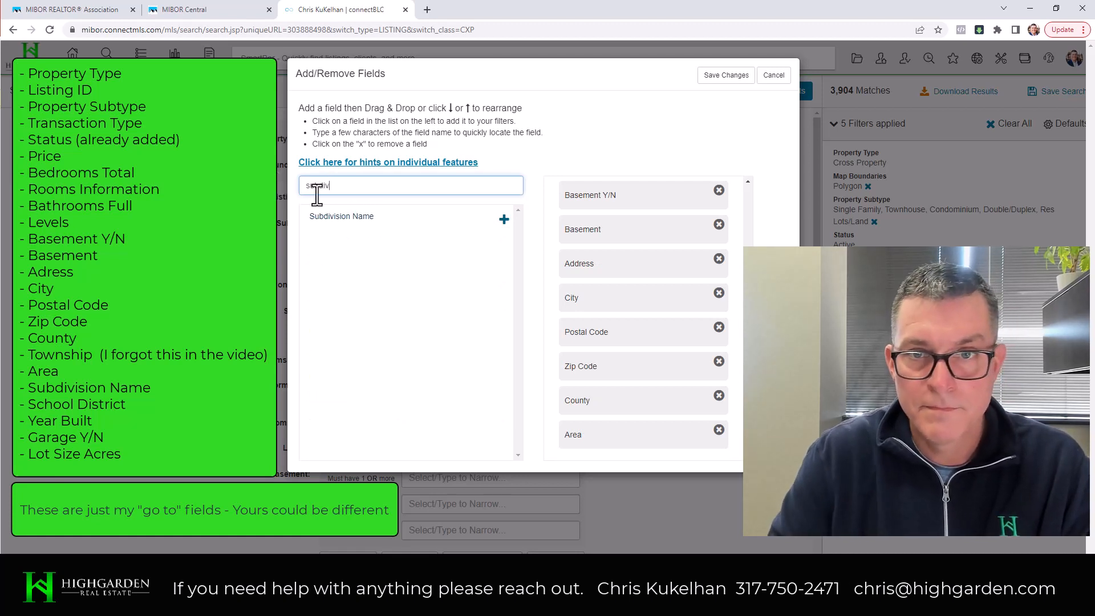
click(504, 220)
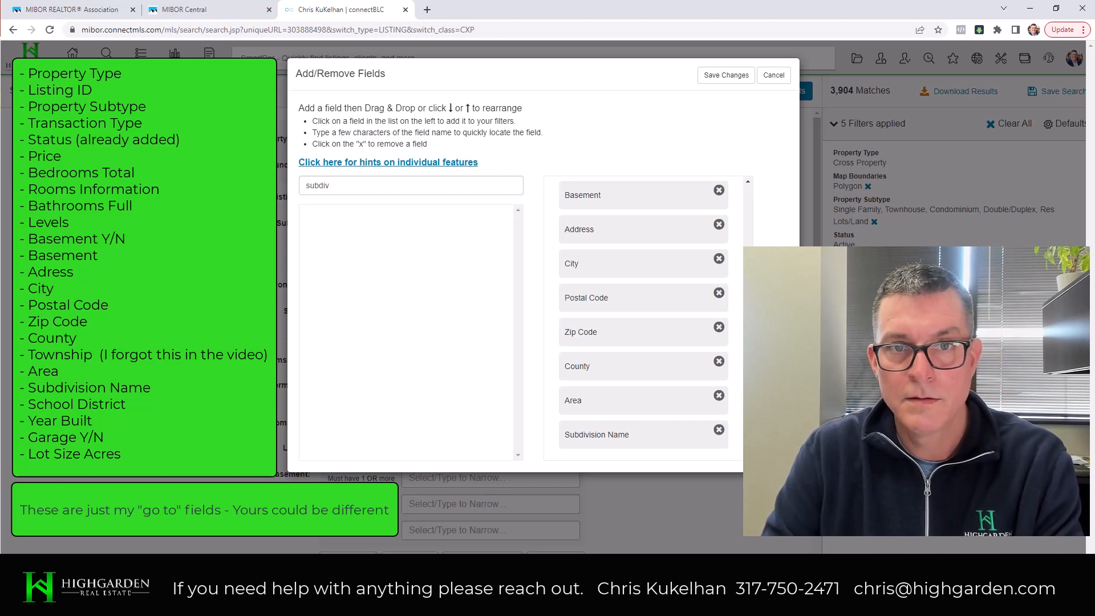
double_click(322, 185)
text(sc)
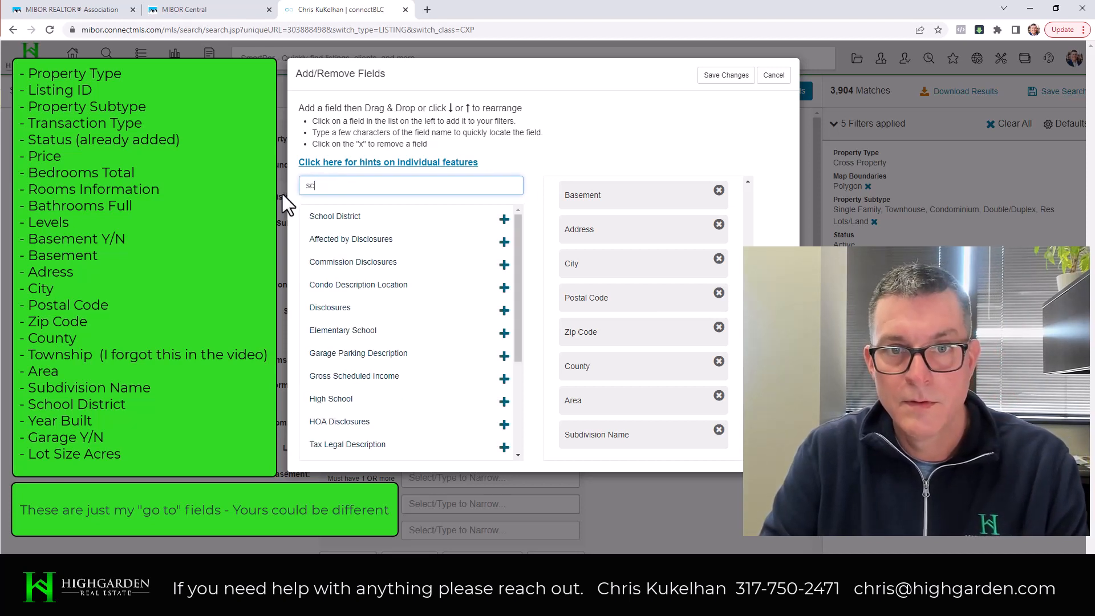
click(503, 219)
Step: Add the Year Built and Garage Y/N fields to the search form, in that order
double_click(337, 186)
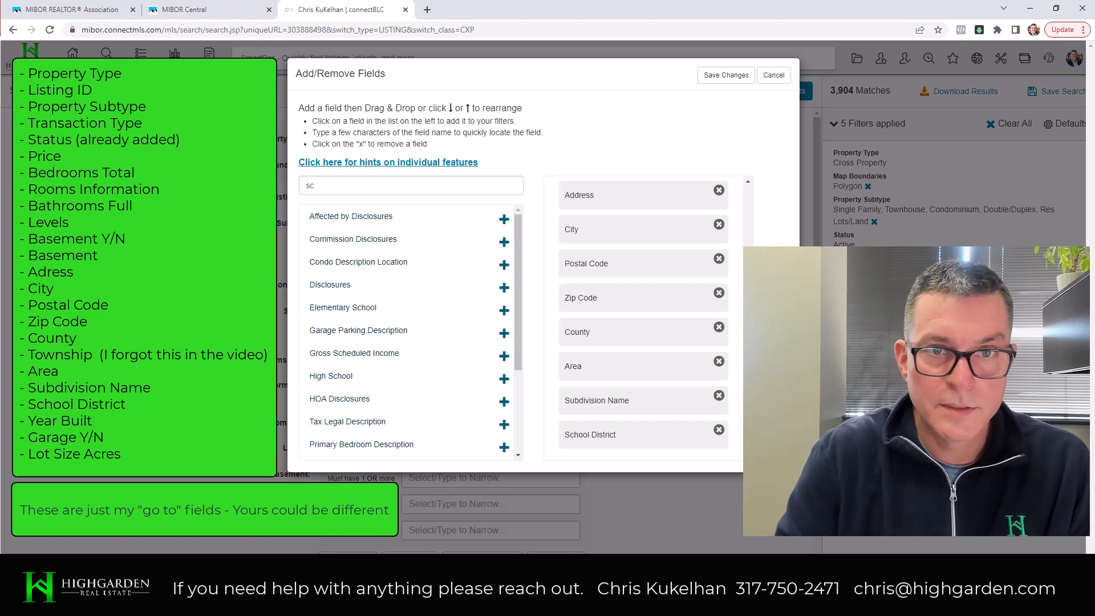
drag(322, 192, 293, 191)
text(Year)
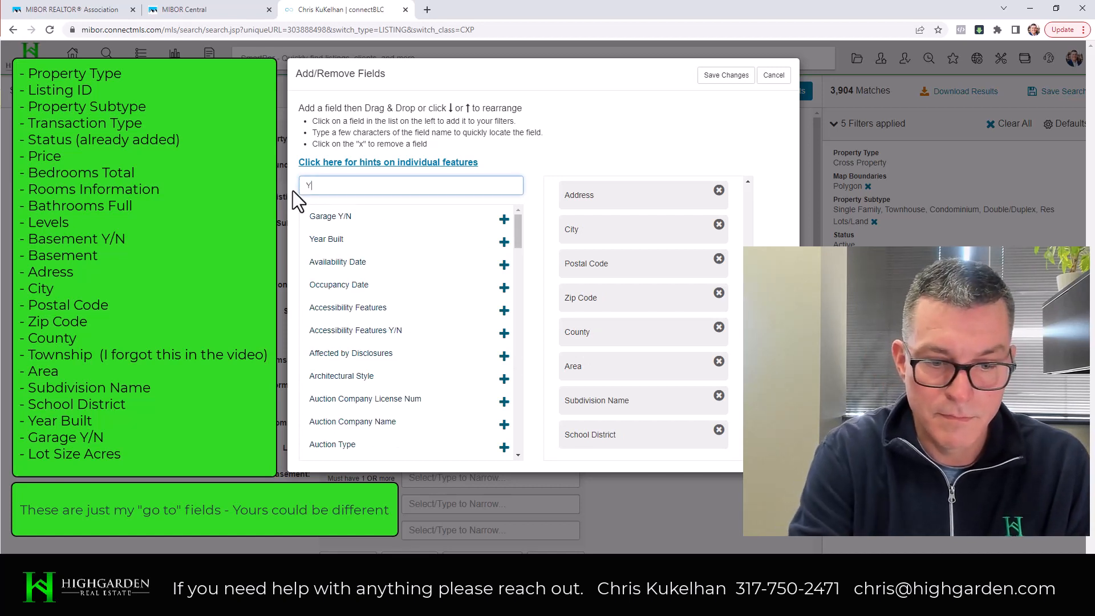
click(491, 218)
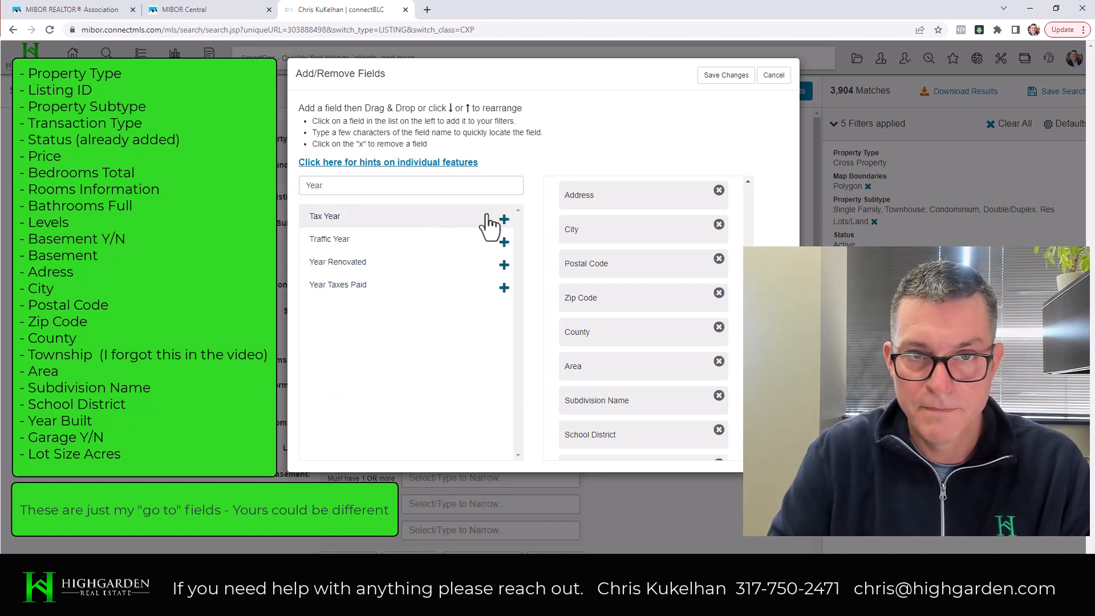
click(311, 186)
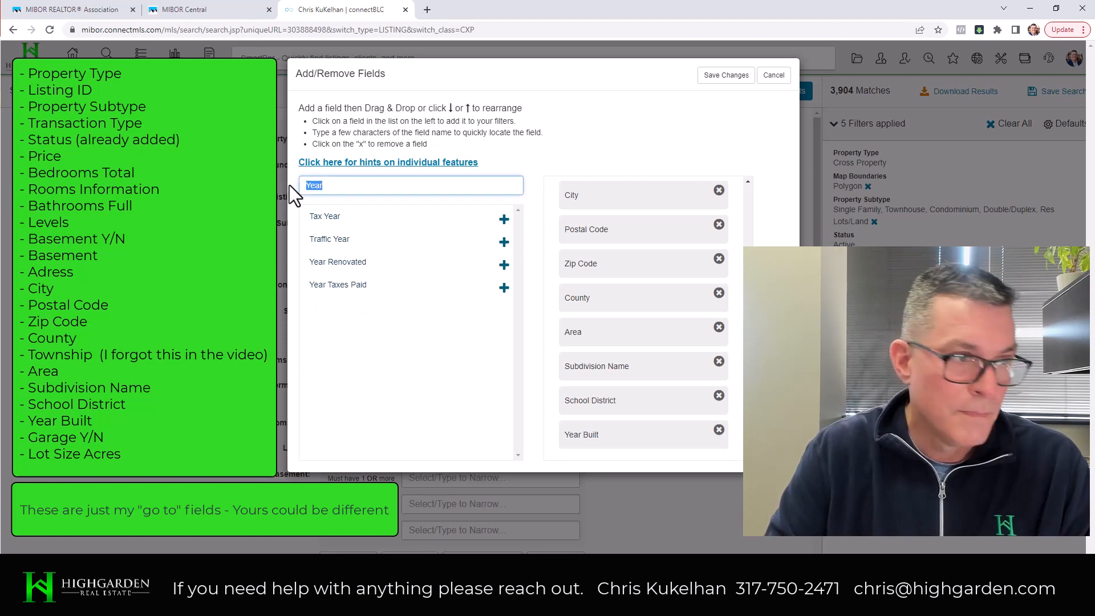
text(Gar)
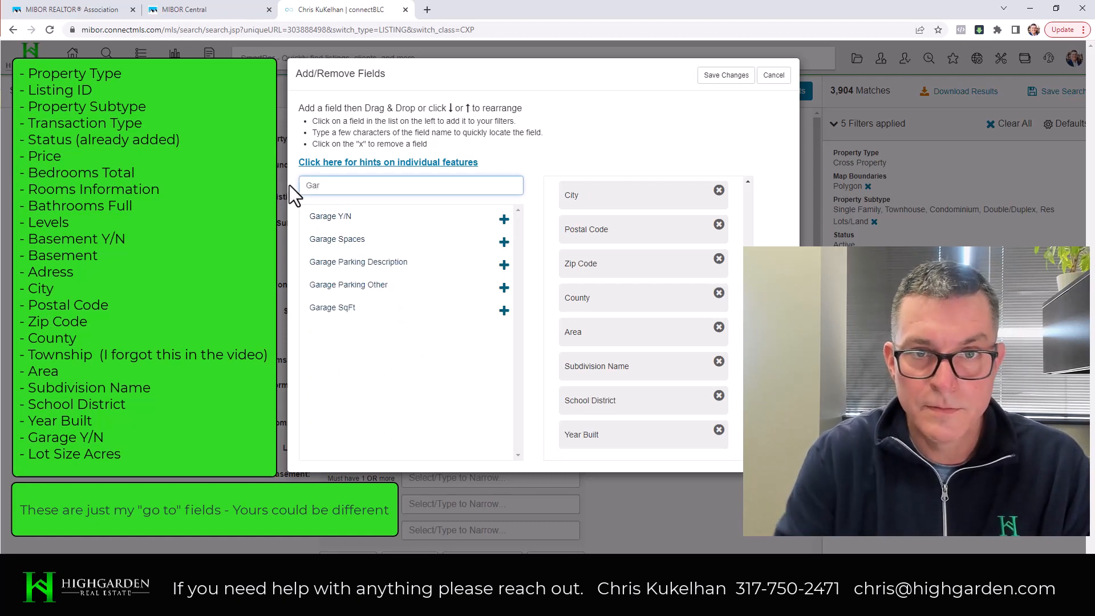
click(503, 220)
Step: Add the Garage Spaces and Lot Size Acres fields to the search form, in that order
drag(354, 191, 289, 182)
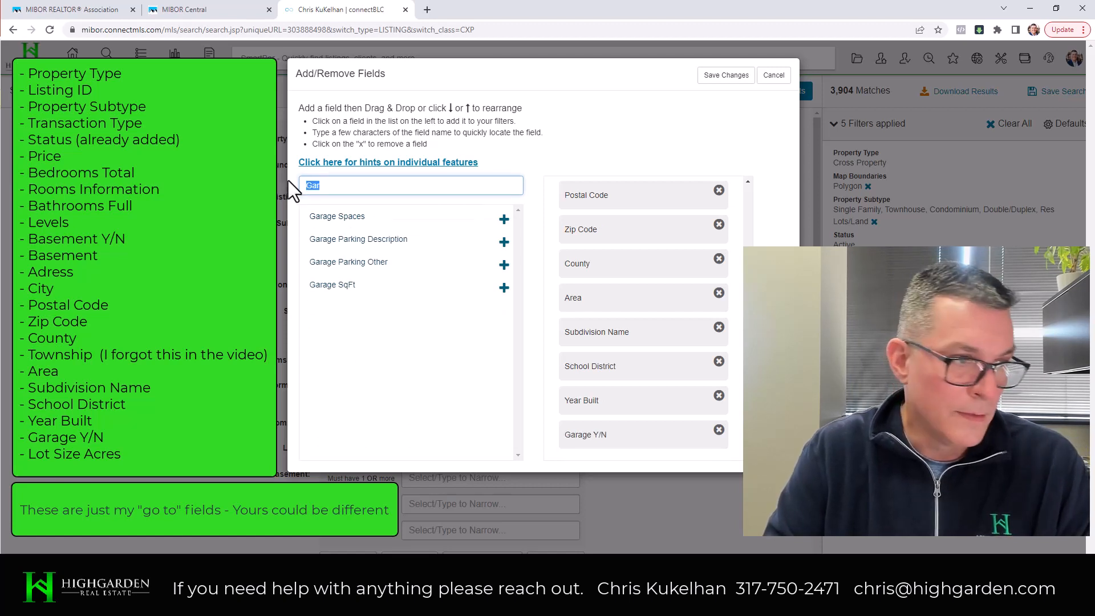
click(503, 220)
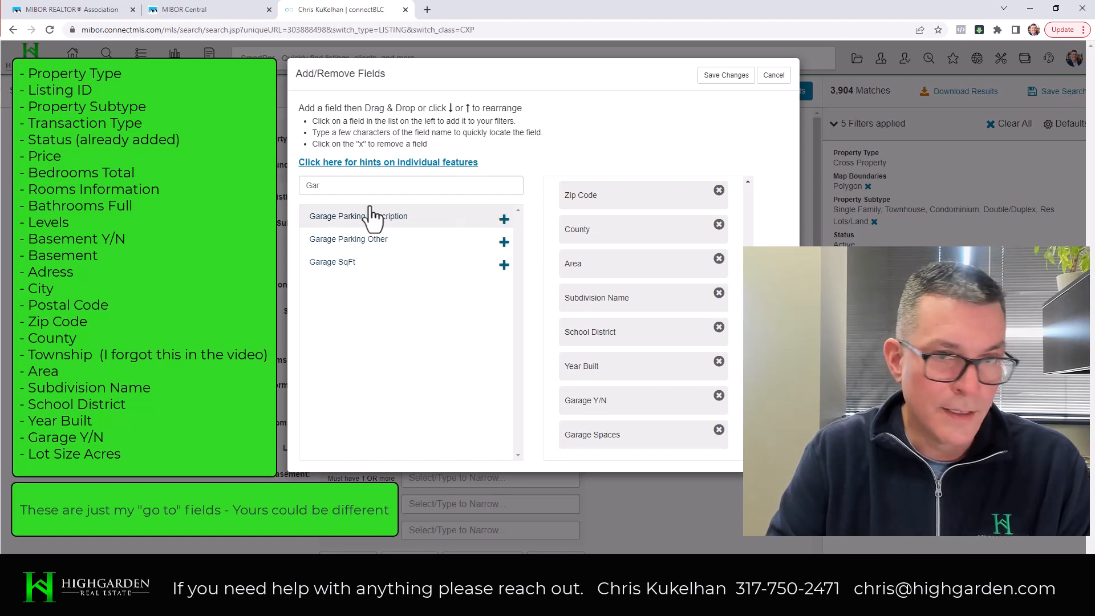
drag(342, 186, 280, 186)
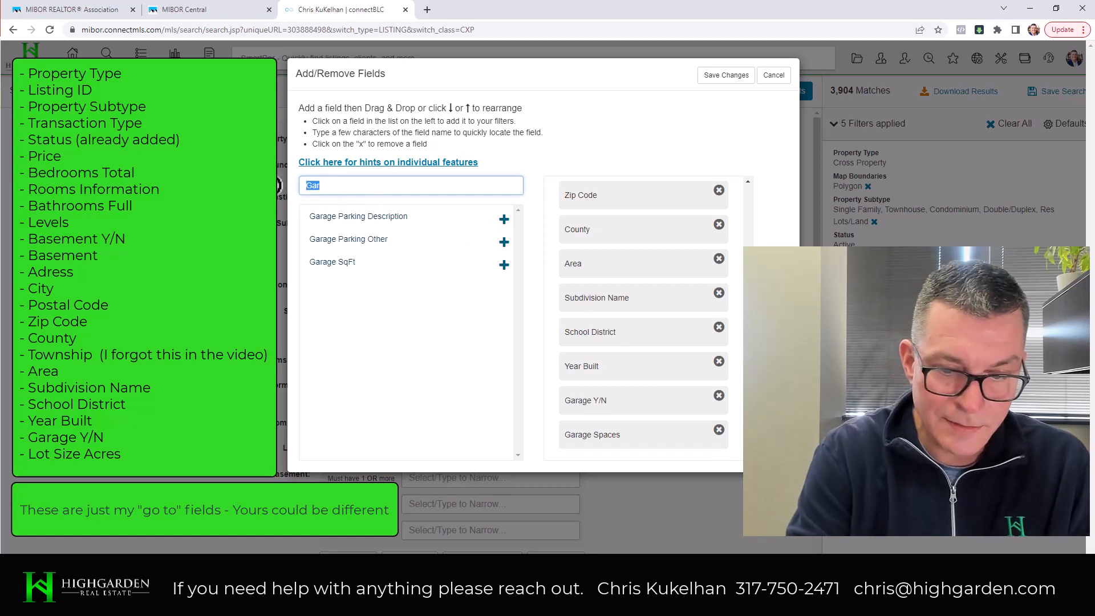
text(lot)
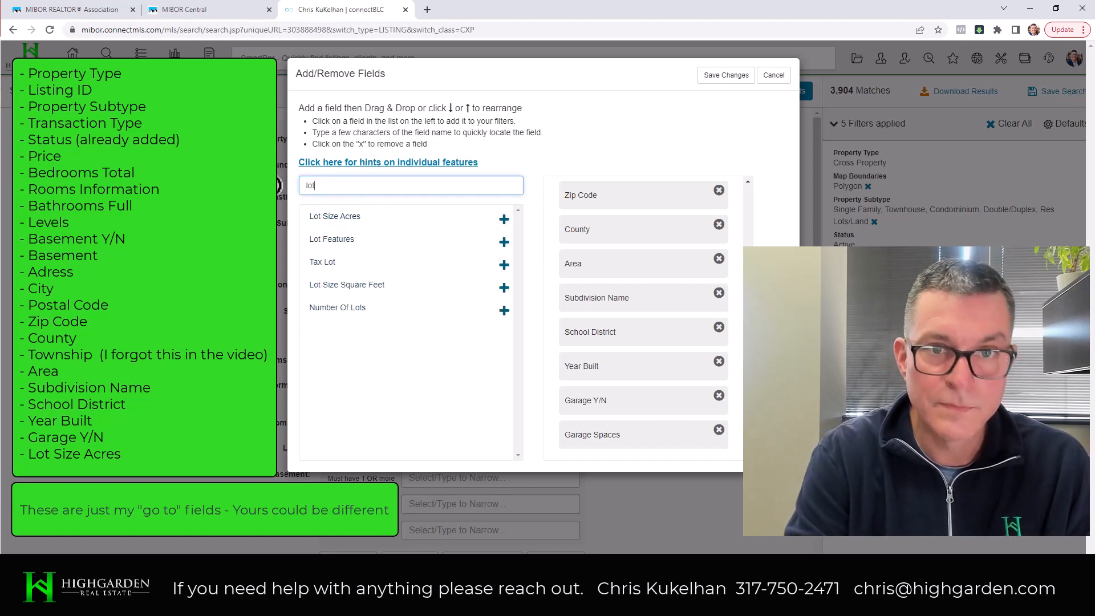
click(502, 222)
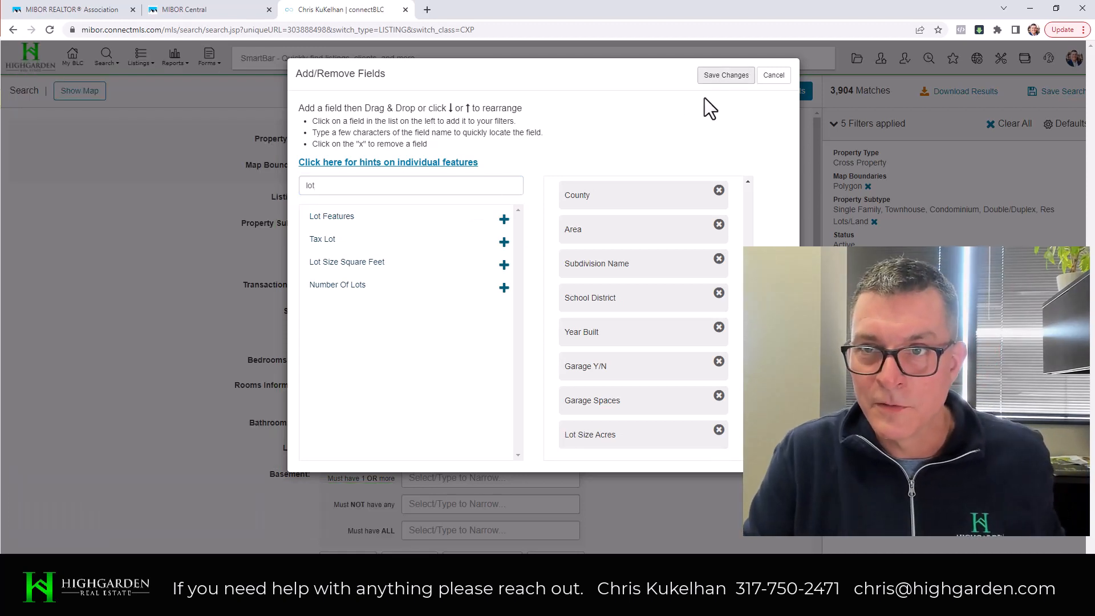
Step: Save the field changes and look over the field order of the Cross Property search form
click(722, 80)
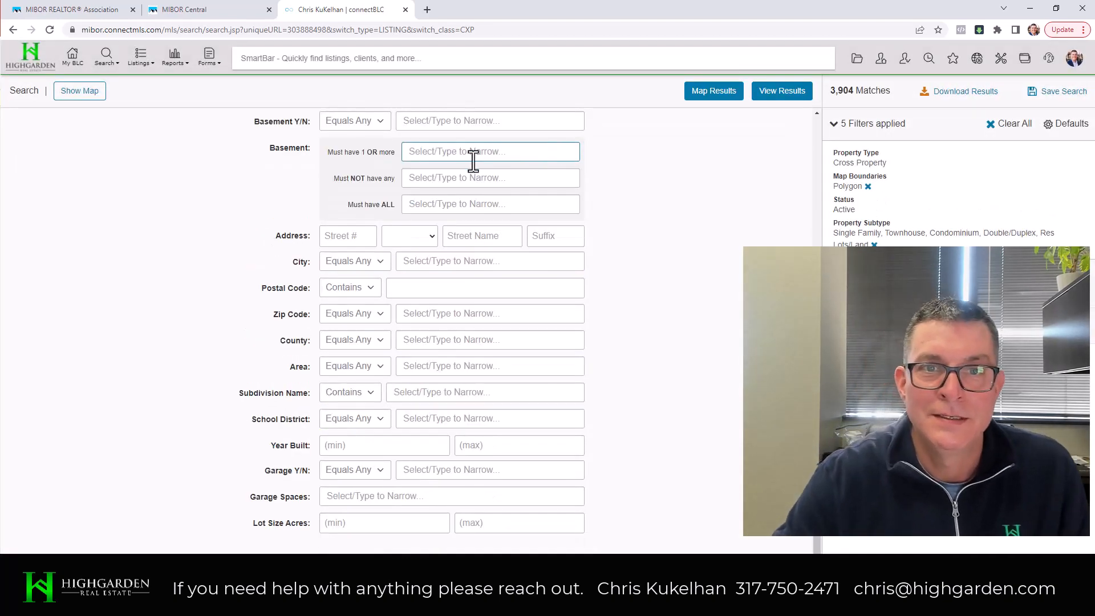
scroll(362, 273, up, 7)
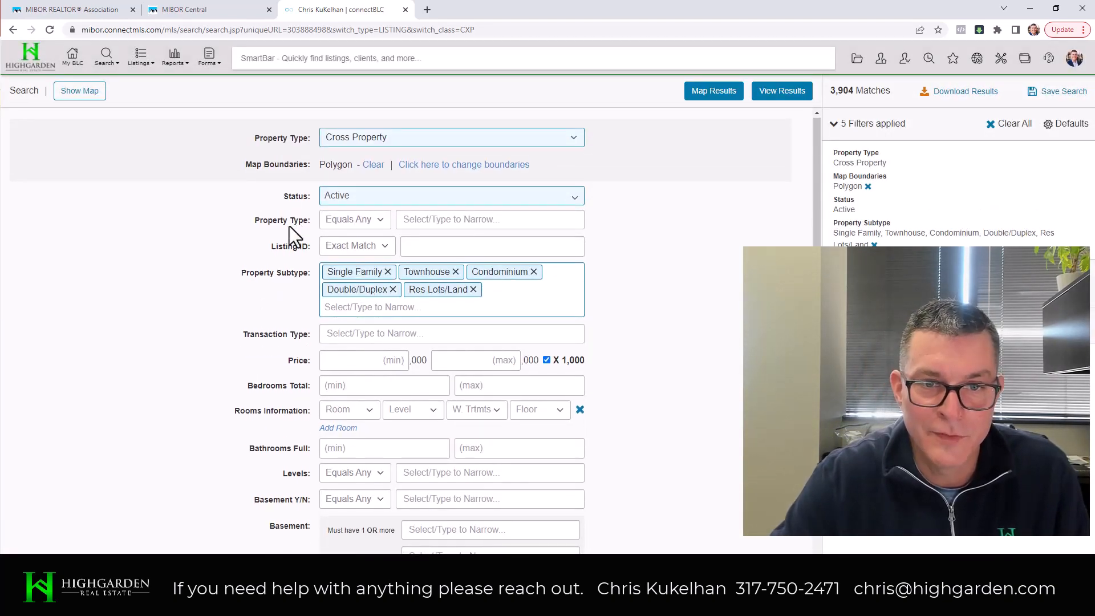
scroll(285, 240, down, 7)
scroll(279, 227, up, 4)
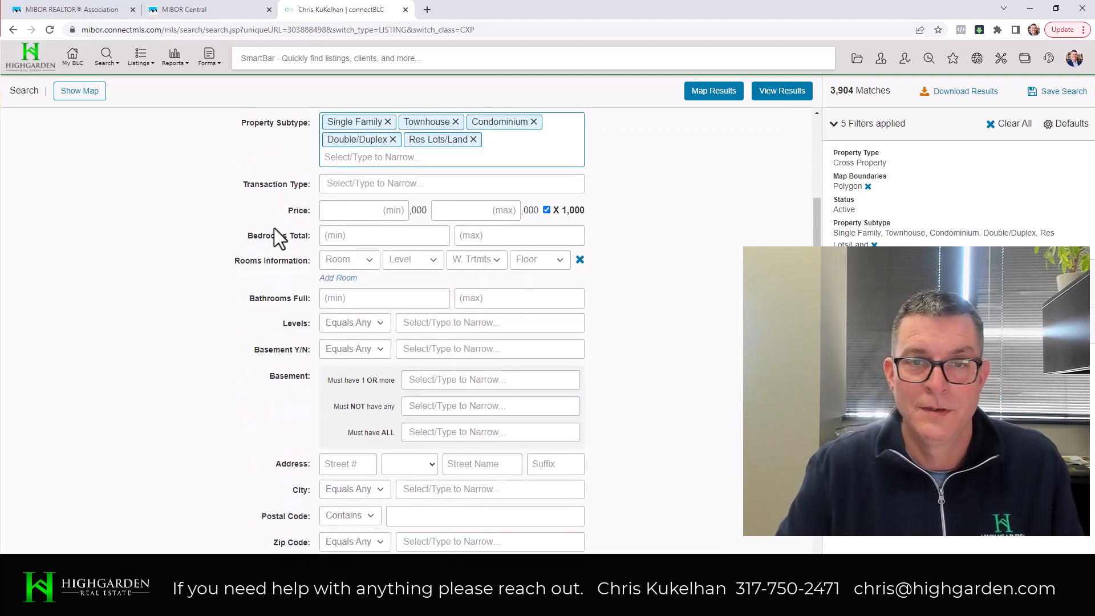
scroll(274, 228, up, 3)
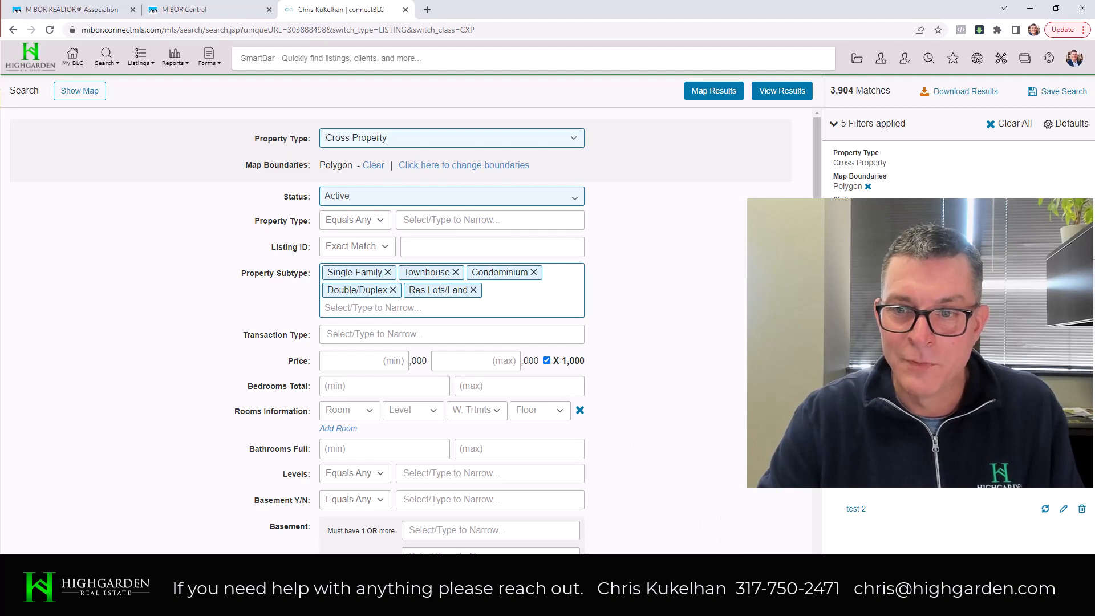
Step: Reopen the field editor and add the Accessibility Features, Accessibility Features Y/N and Acres fields, in that order
click(764, 571)
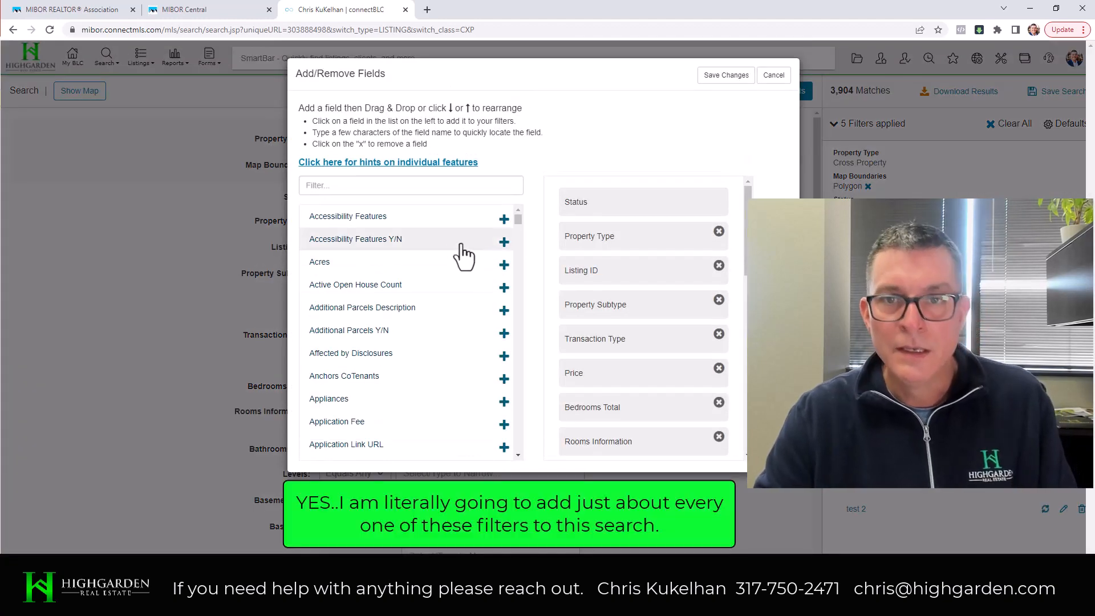
scroll(442, 274, down, 20)
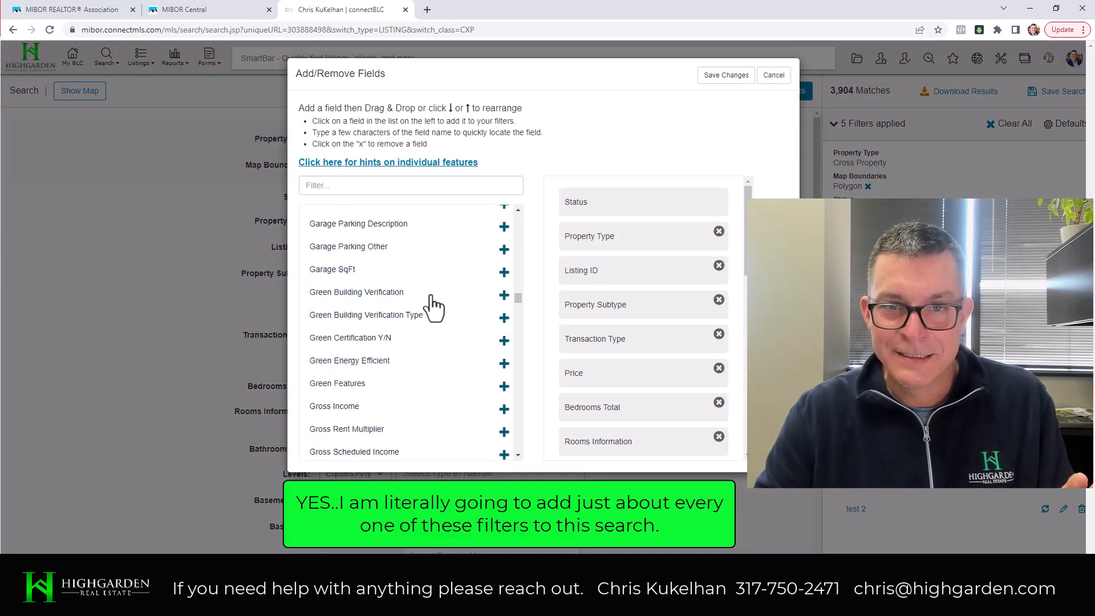
scroll(434, 308, down, 15)
scroll(434, 308, up, 20)
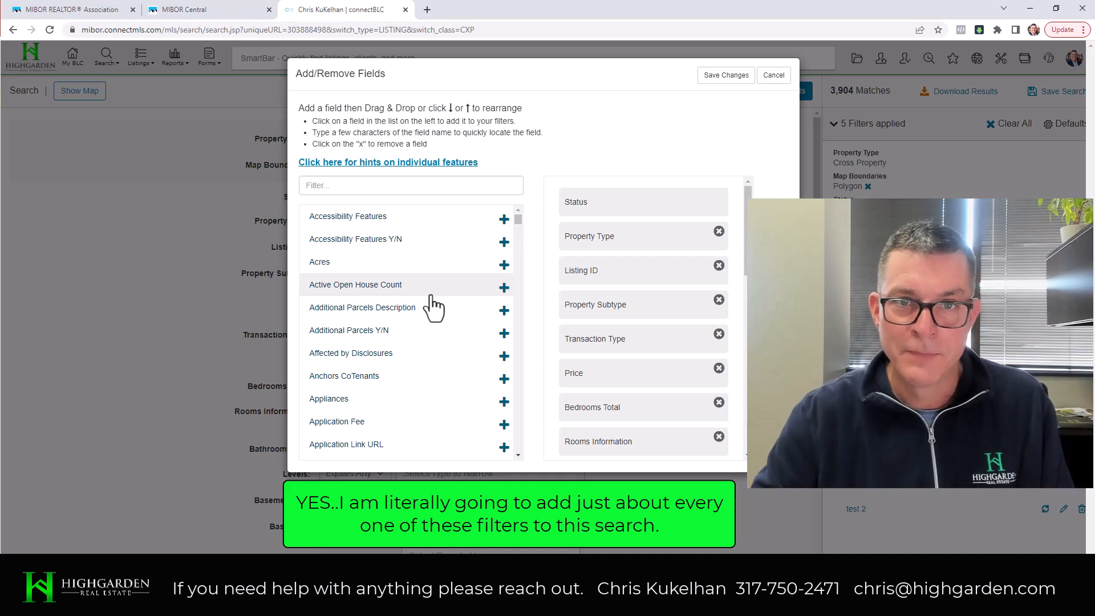
click(504, 219)
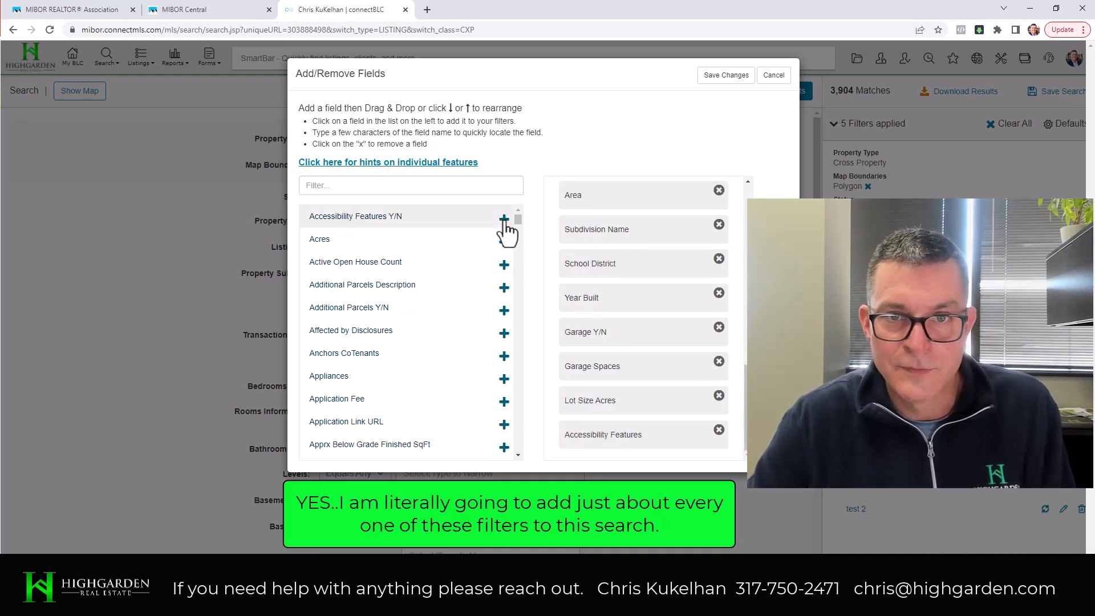
click(505, 222)
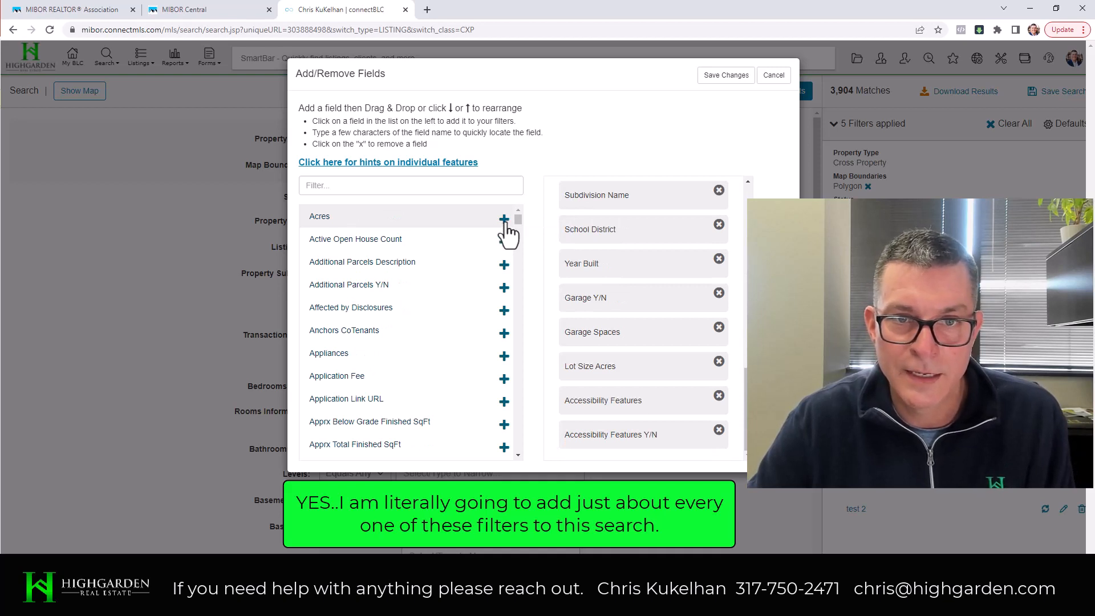
click(506, 223)
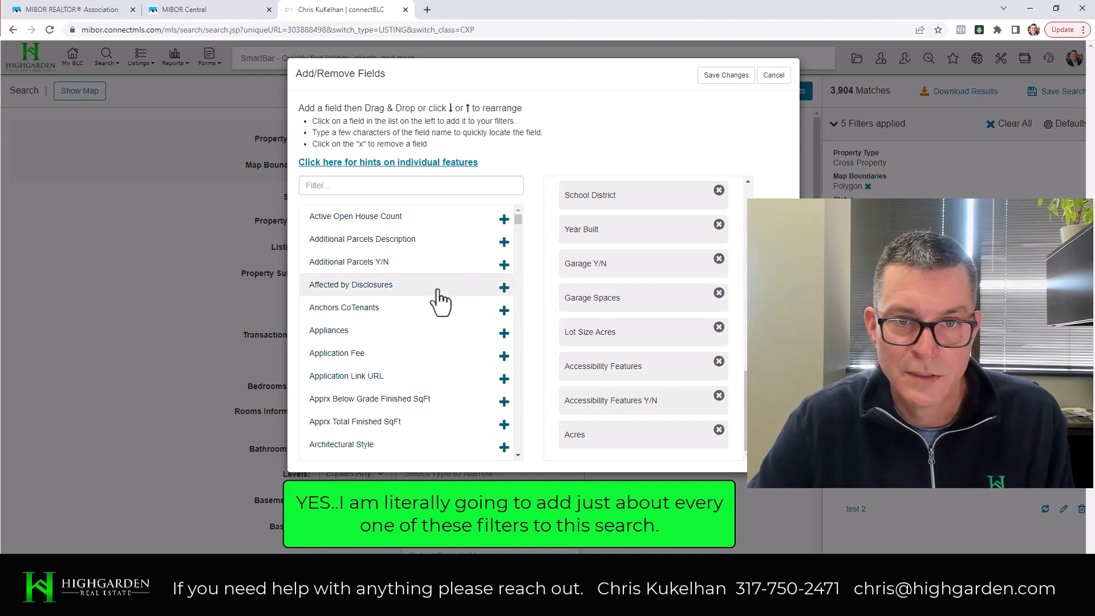
Step: Add Appliances, Apprx Below Grade Finished SqFt, Apprx Total Finished SqFt, Architectural Style and Areas Interior to the search form, in that order
click(504, 334)
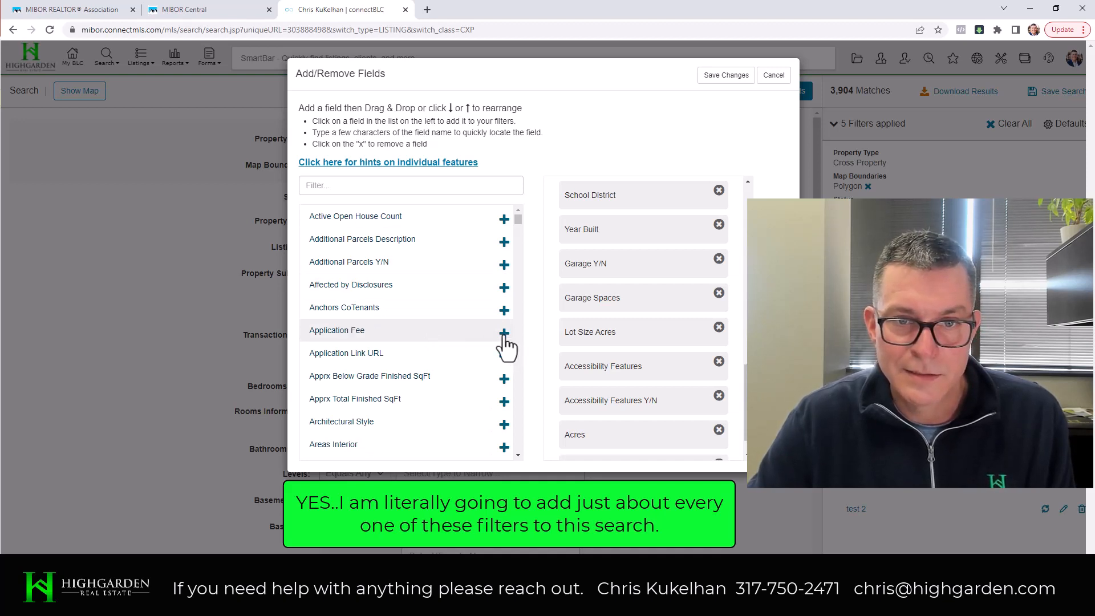
scroll(488, 343, down, 1)
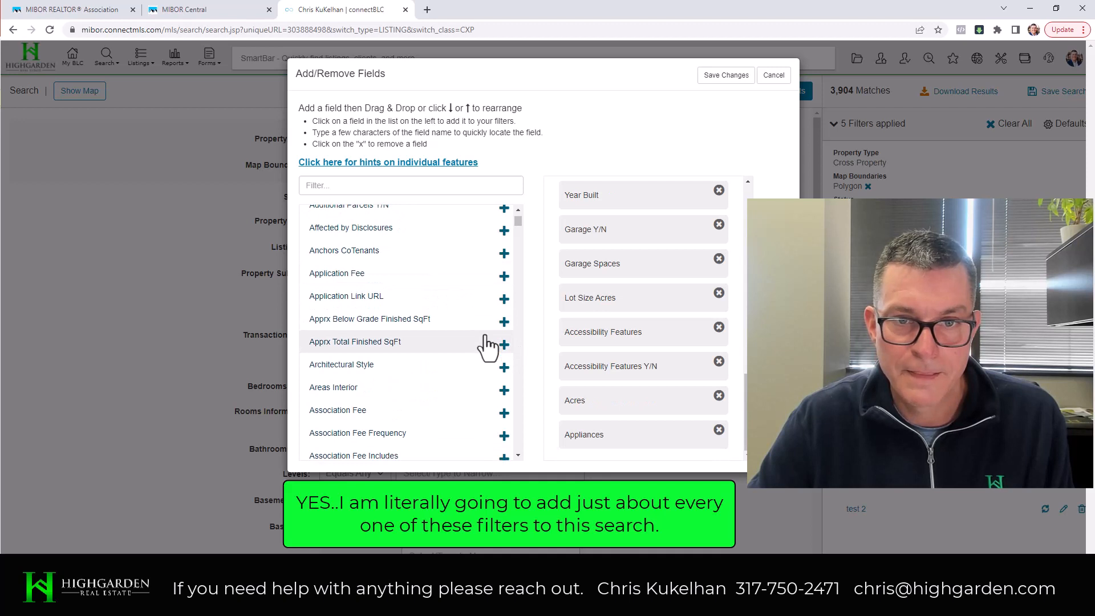
click(503, 322)
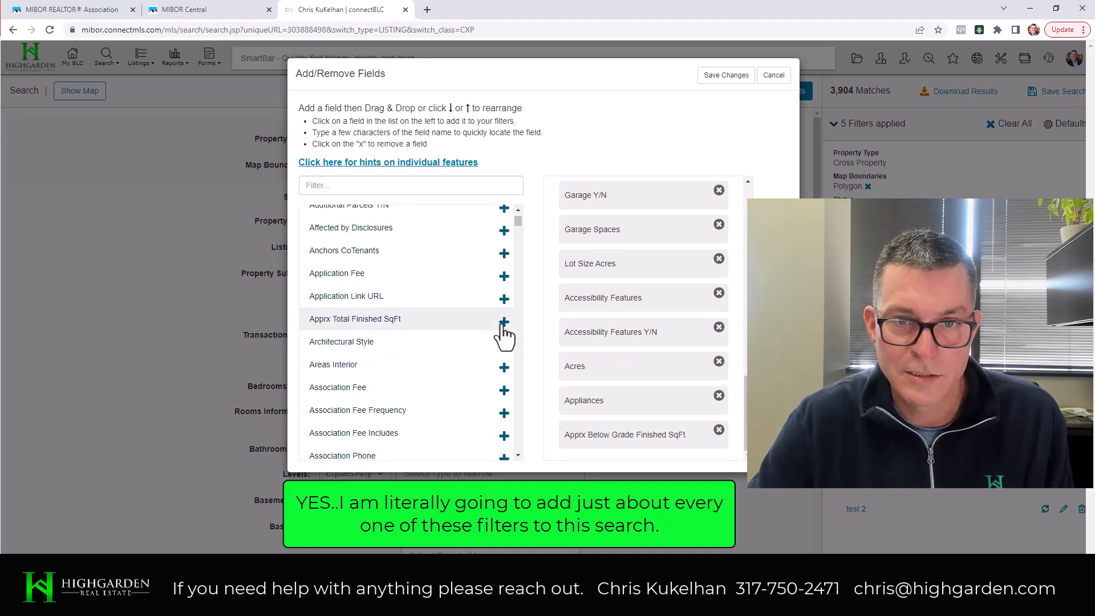
click(503, 323)
click(503, 322)
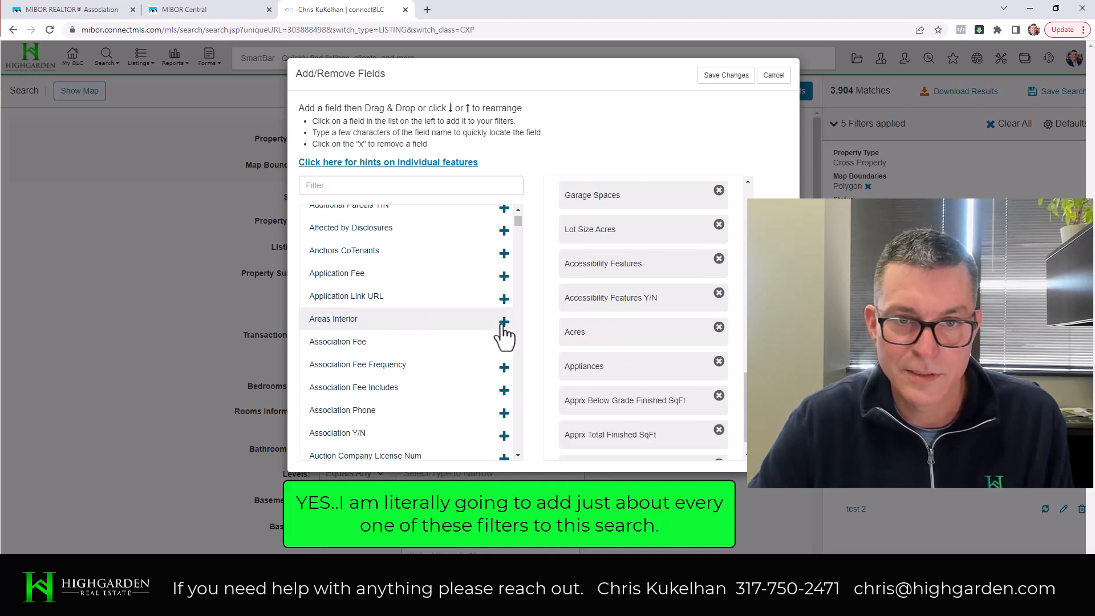
click(503, 321)
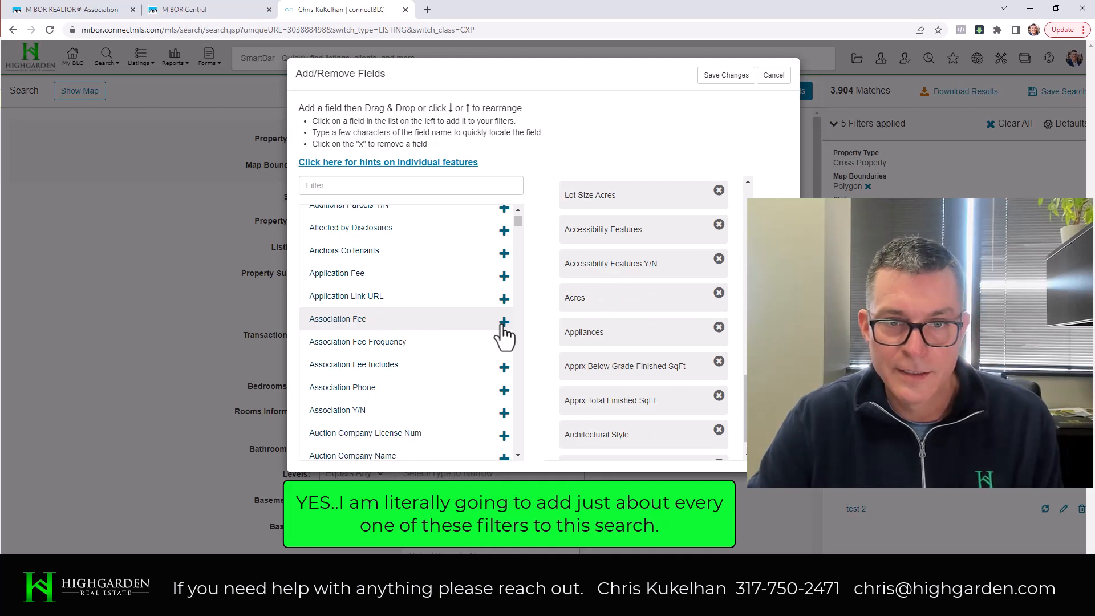
Step: Add the Association Fee, Association Fee Includes and Association Y/N fields to the search form, in that order
click(504, 322)
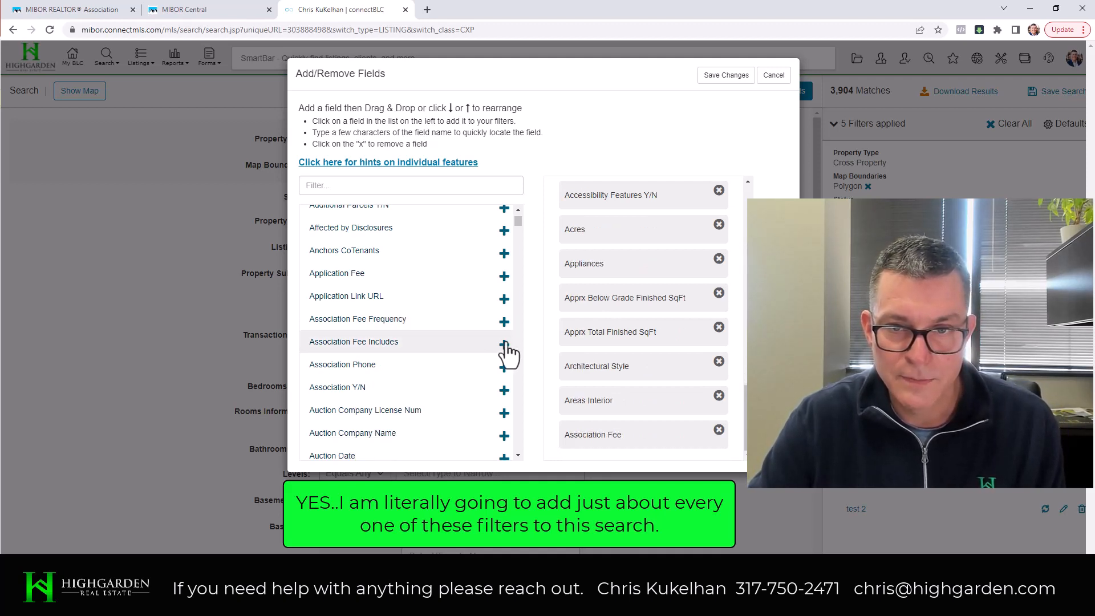
click(504, 344)
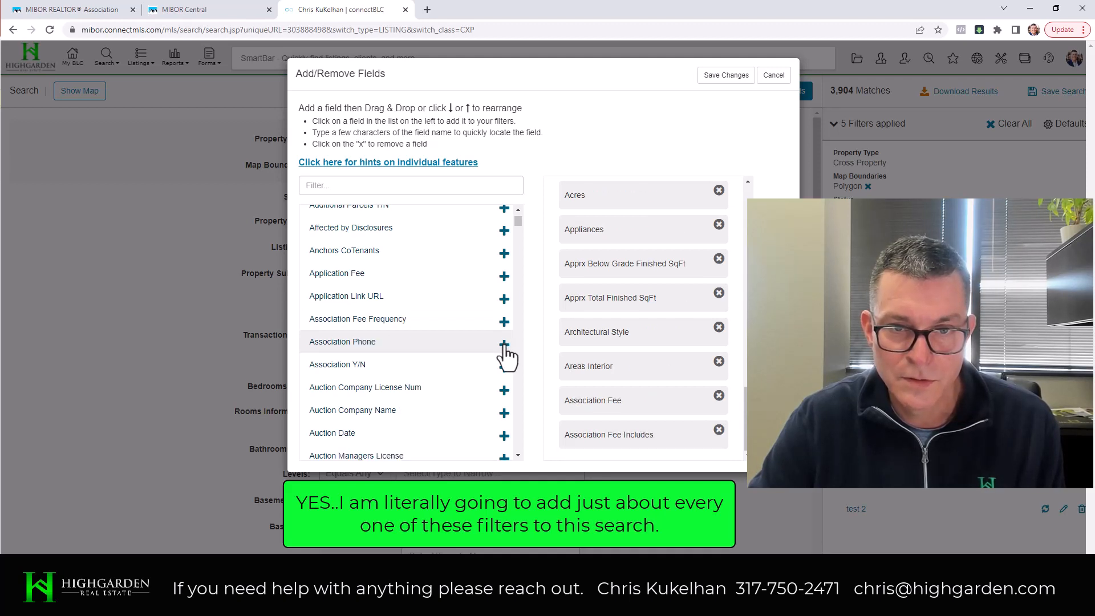
click(504, 367)
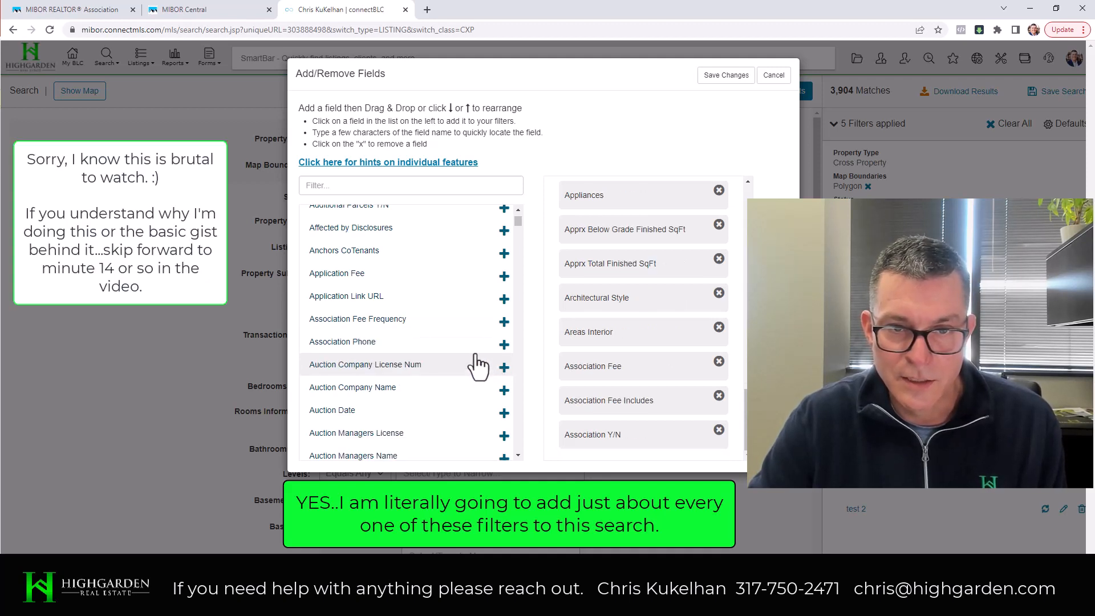
Step: Add the Bathrooms Half and Baths Total fields to the search form, in that order
scroll(478, 365, down, 4)
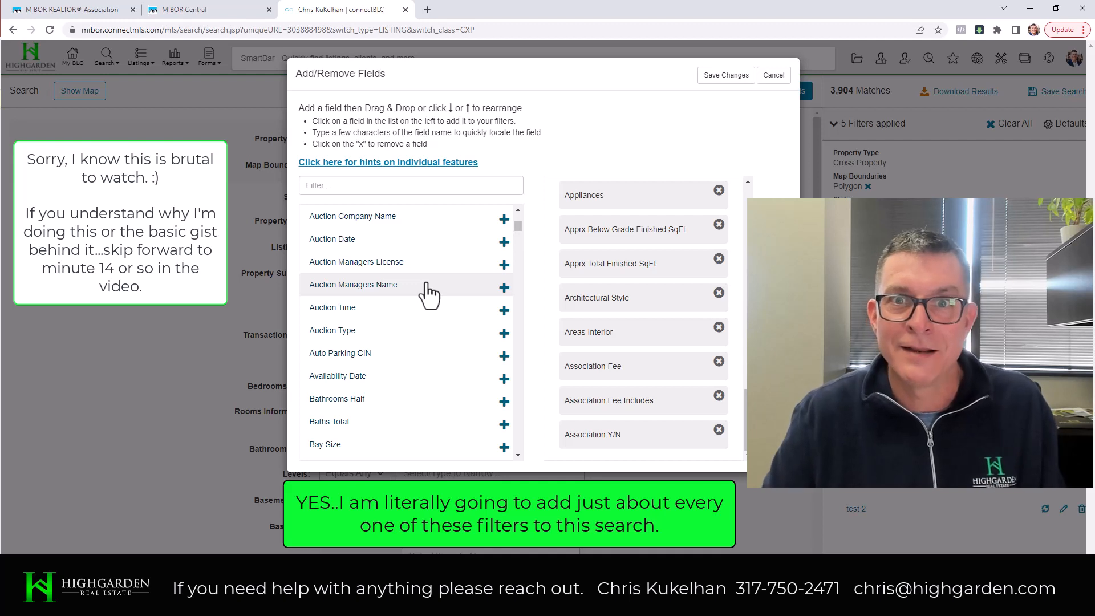
scroll(429, 293, down, 2)
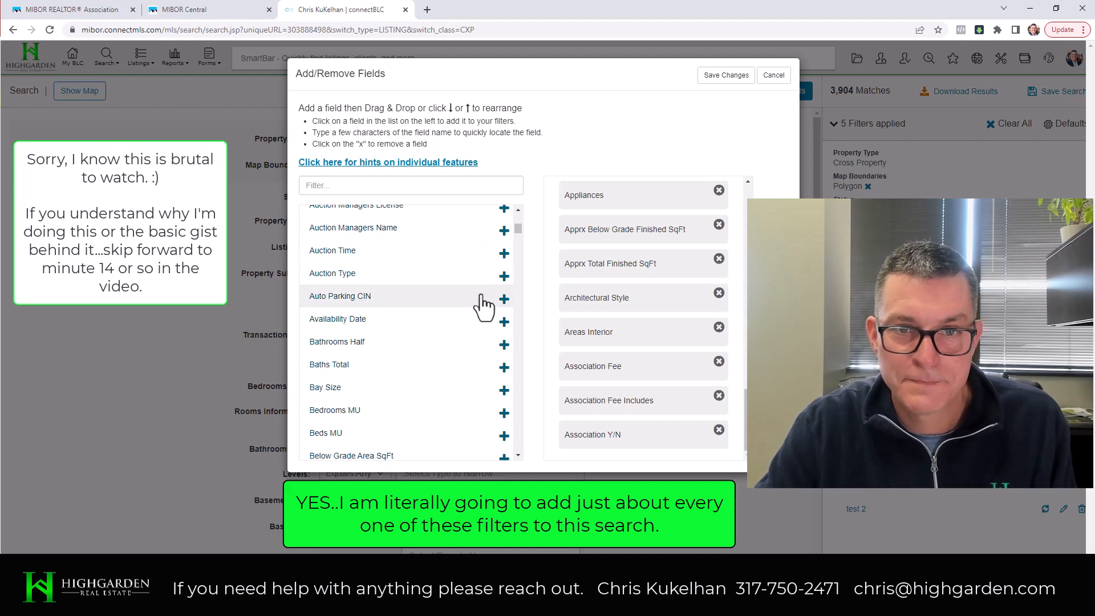
click(504, 346)
click(504, 346)
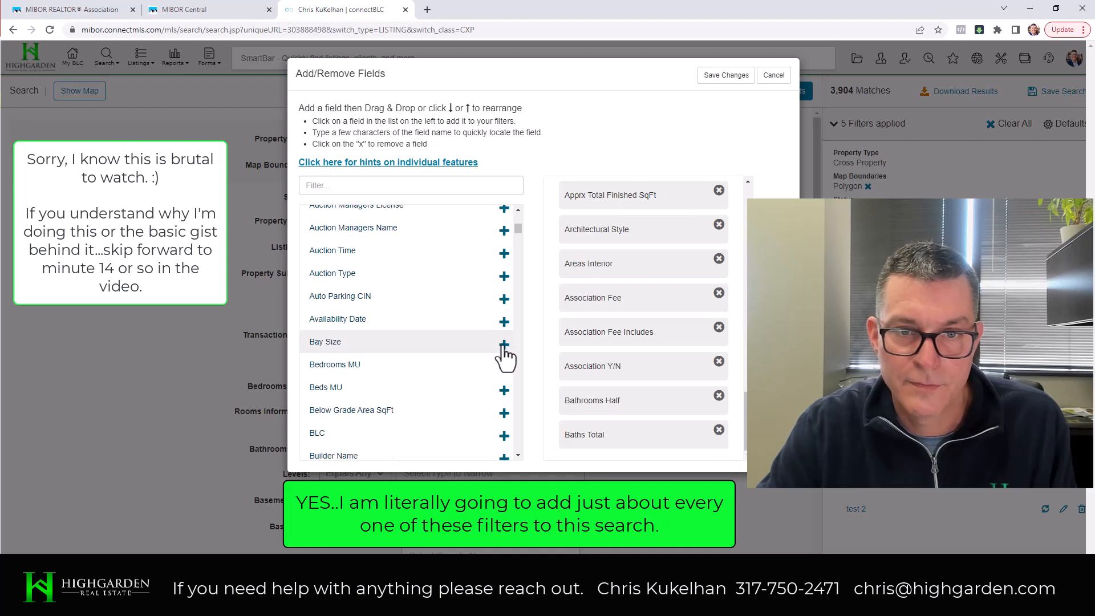
Step: Add the Bay Size, Bedrooms MU, Beds MU and Below Grade Area SqFt fields to the search form, in that order
click(505, 345)
click(504, 346)
click(505, 345)
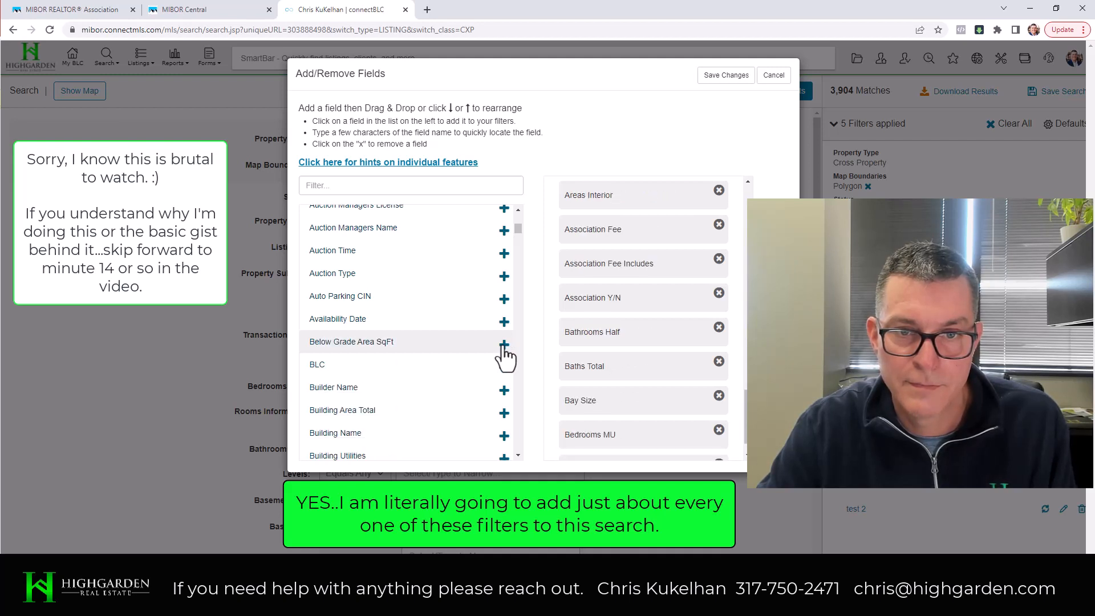
click(504, 346)
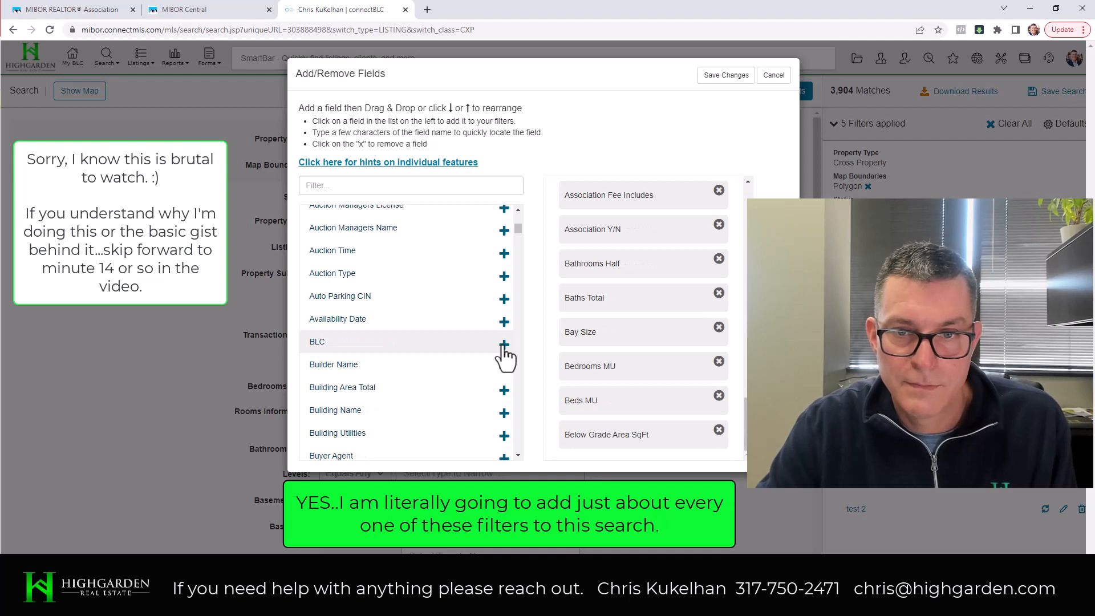
Step: Add Builder Name, Building Area Total, Building Name and Building Utilities to the search form, in that order
click(504, 367)
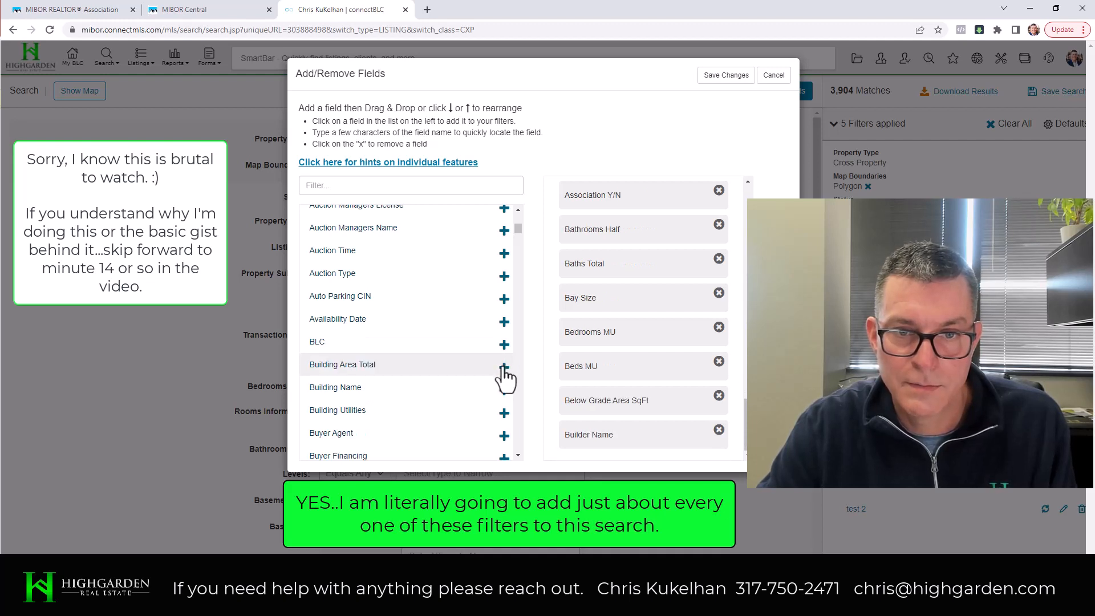
click(505, 368)
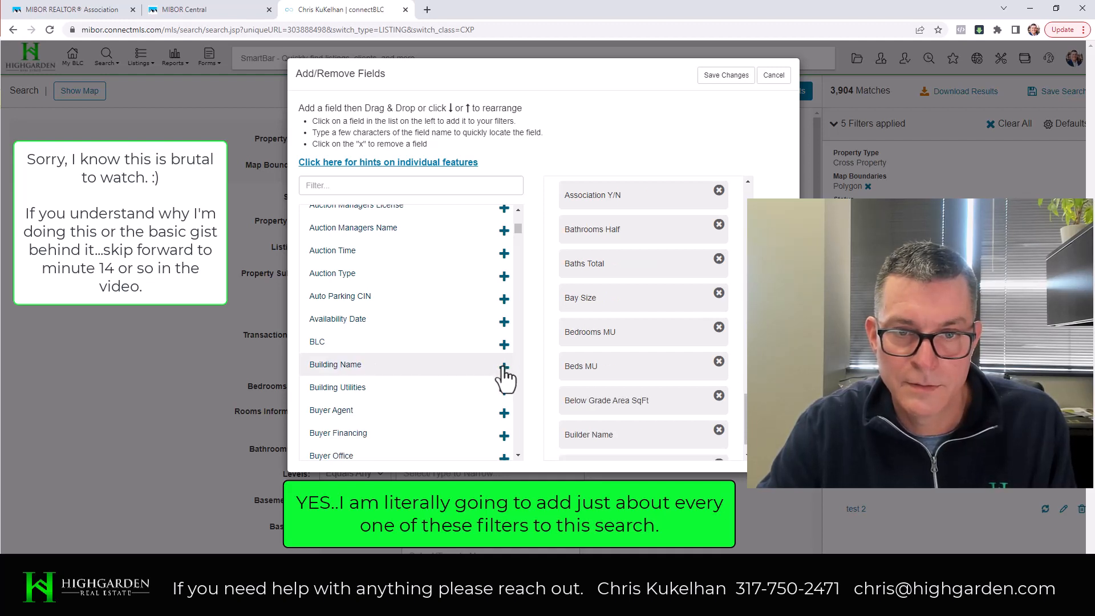
click(505, 368)
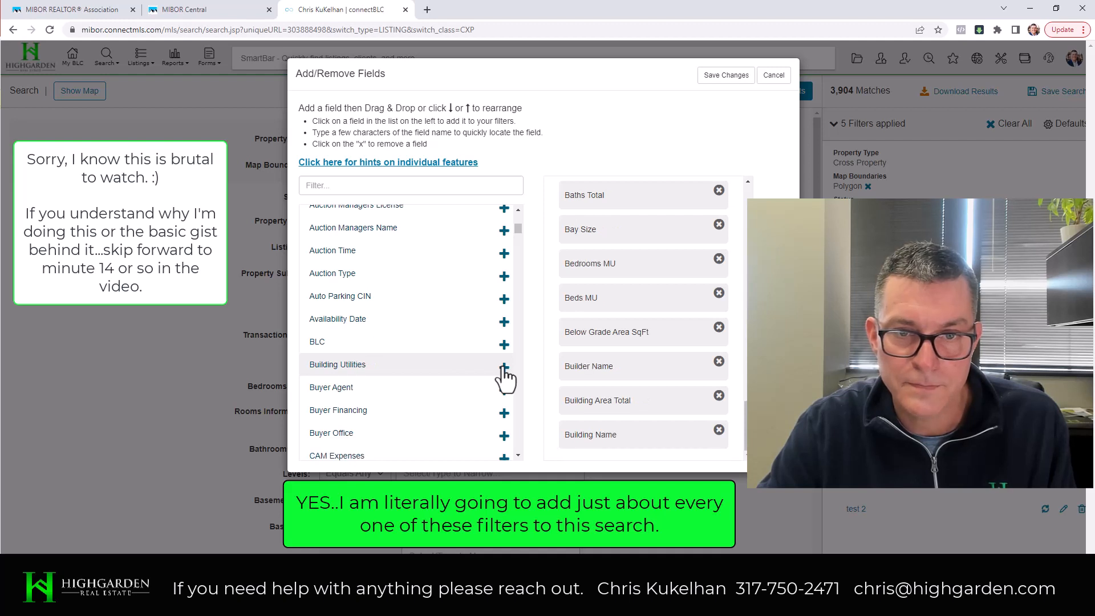
click(504, 368)
Step: Add Buyer Financing, Ceiling Height, Ceiling Height 2, Circumstance of Sale and Circumstances re Sale to the search form, in that order
scroll(467, 377, down, 2)
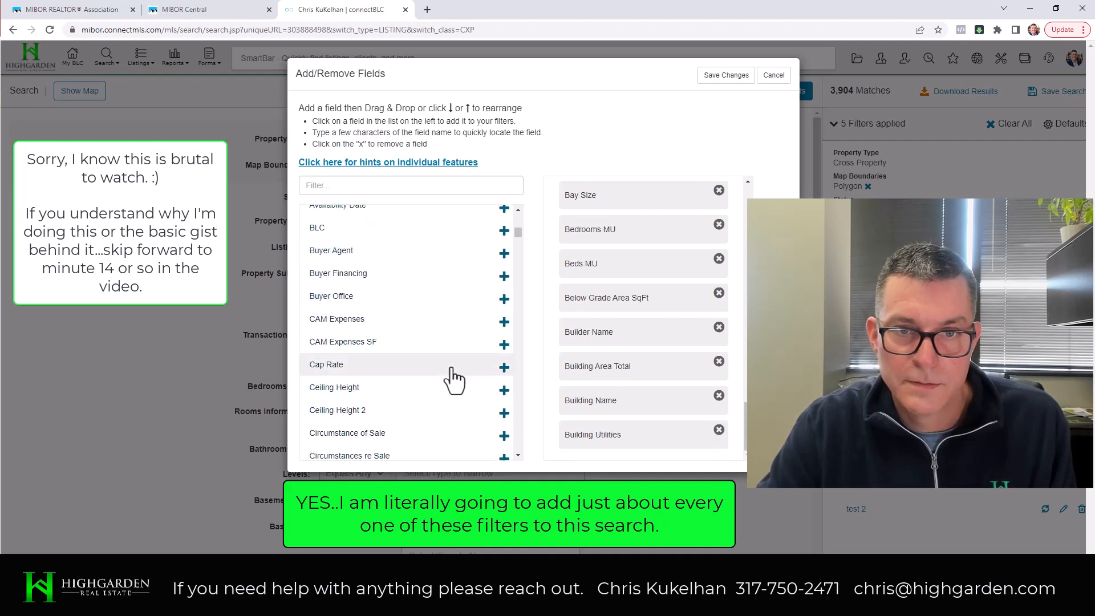
click(504, 276)
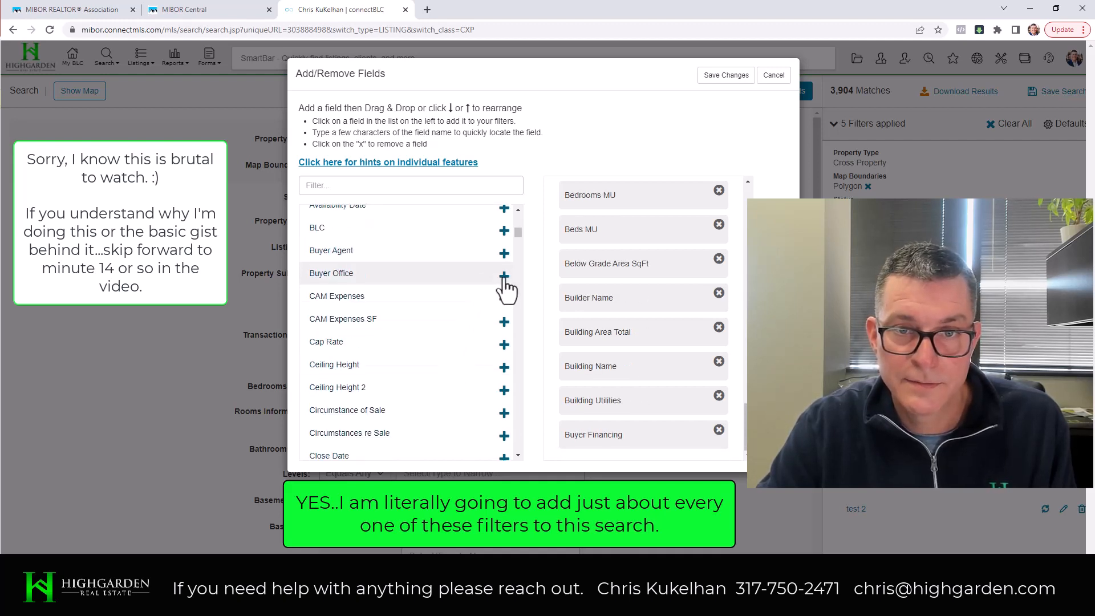
click(504, 368)
click(504, 367)
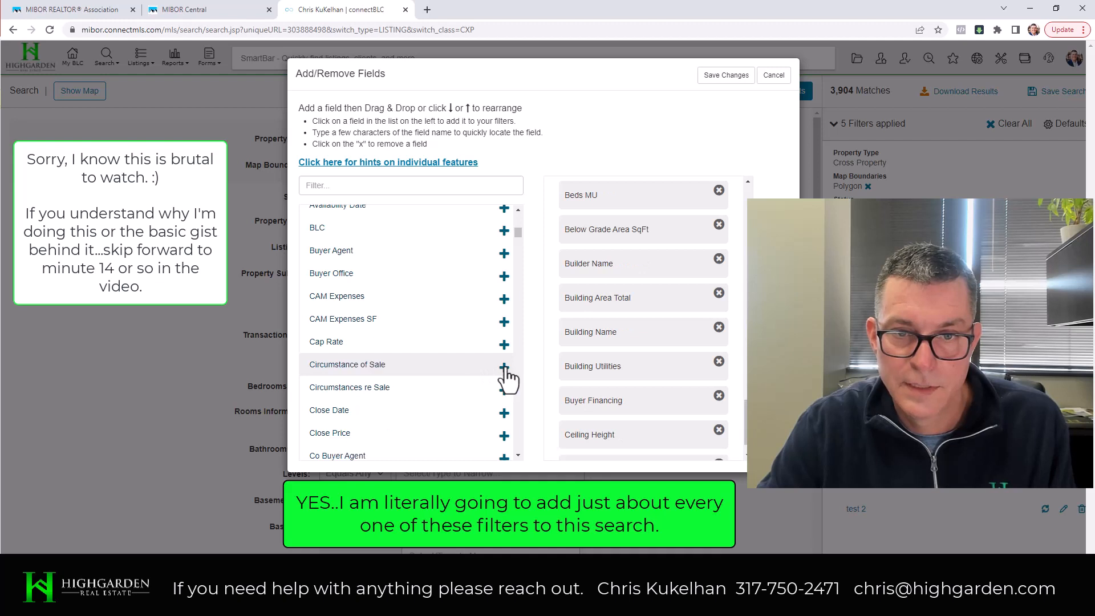
click(504, 368)
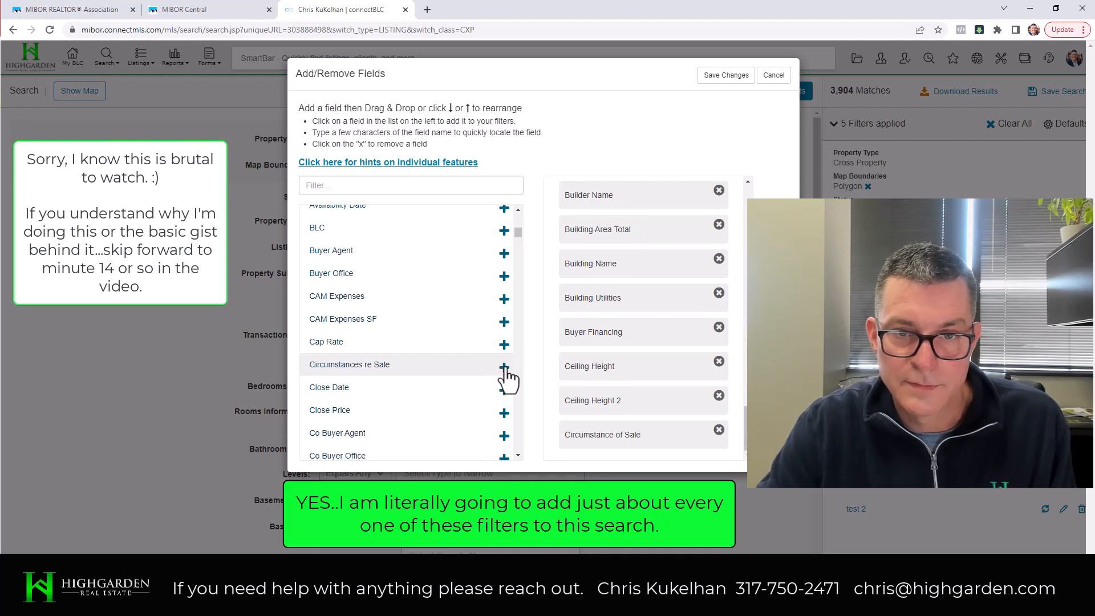
click(505, 368)
Step: Add the Close Price field and then the Close Date field to the search form
scroll(482, 391, down, 2)
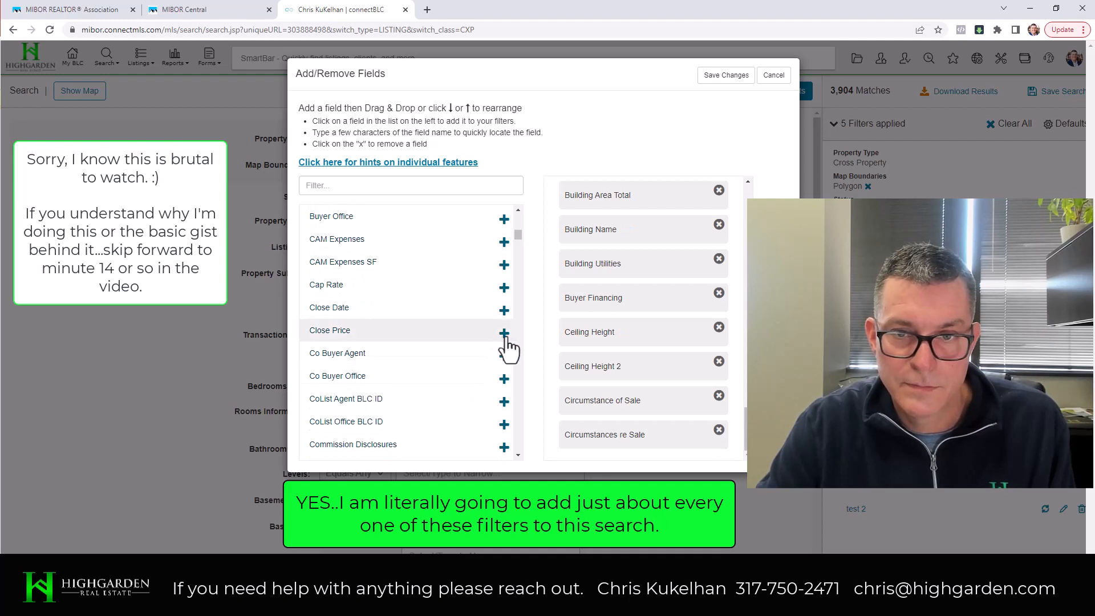
click(504, 335)
click(504, 311)
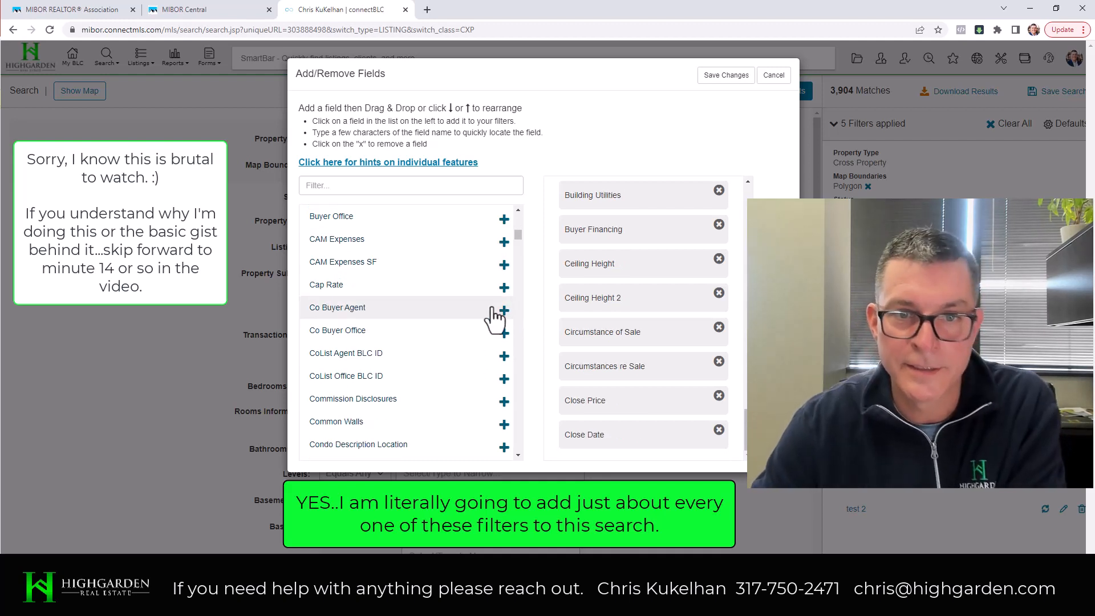
Step: Add Commission Disclosures, Common Walls, Condo Description Location, Condo Type, Construction Materials and Construction Stage to the search form, in that order
scroll(445, 322, down, 2)
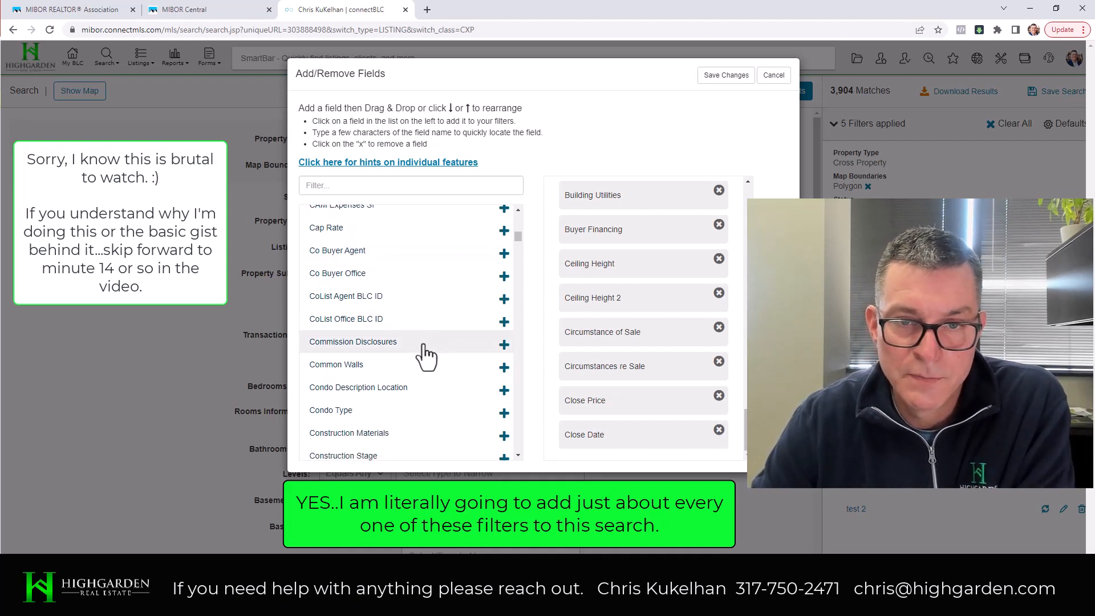
click(504, 344)
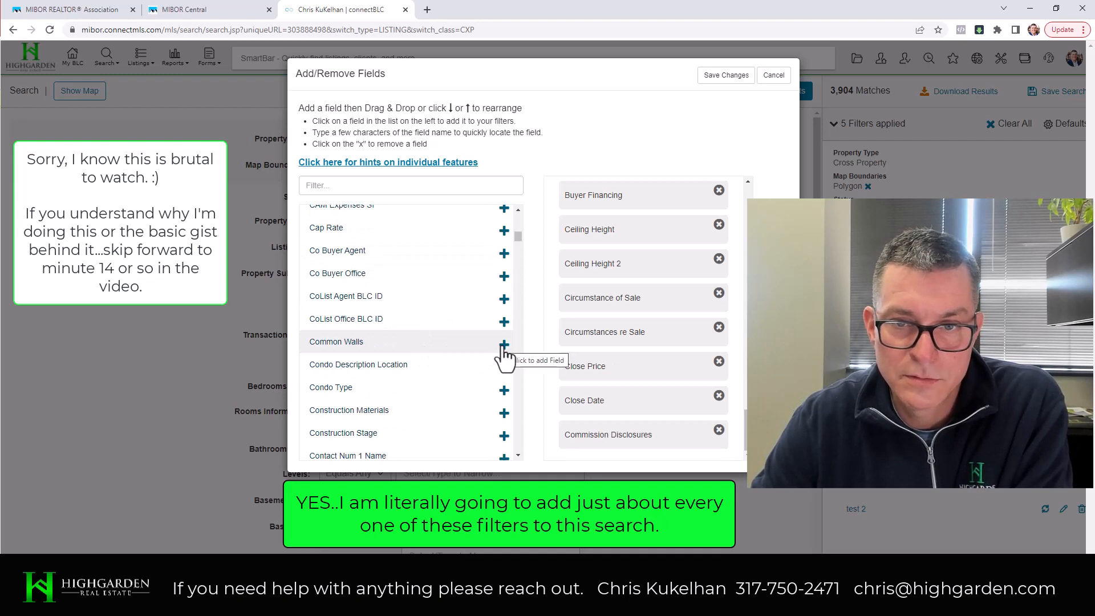
click(504, 345)
click(504, 345)
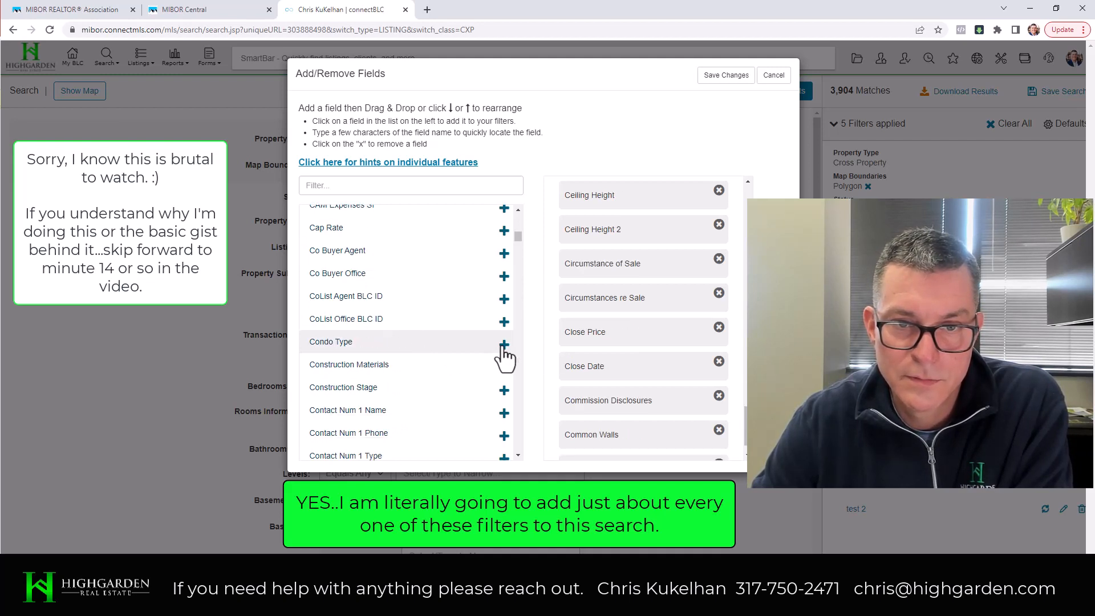
click(504, 344)
click(504, 345)
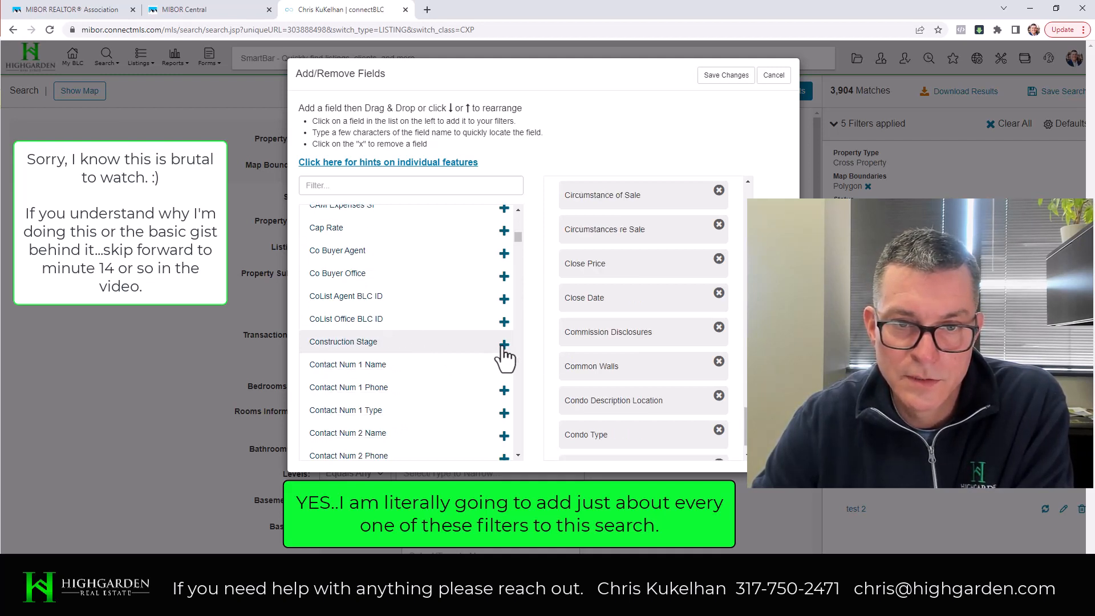
click(504, 345)
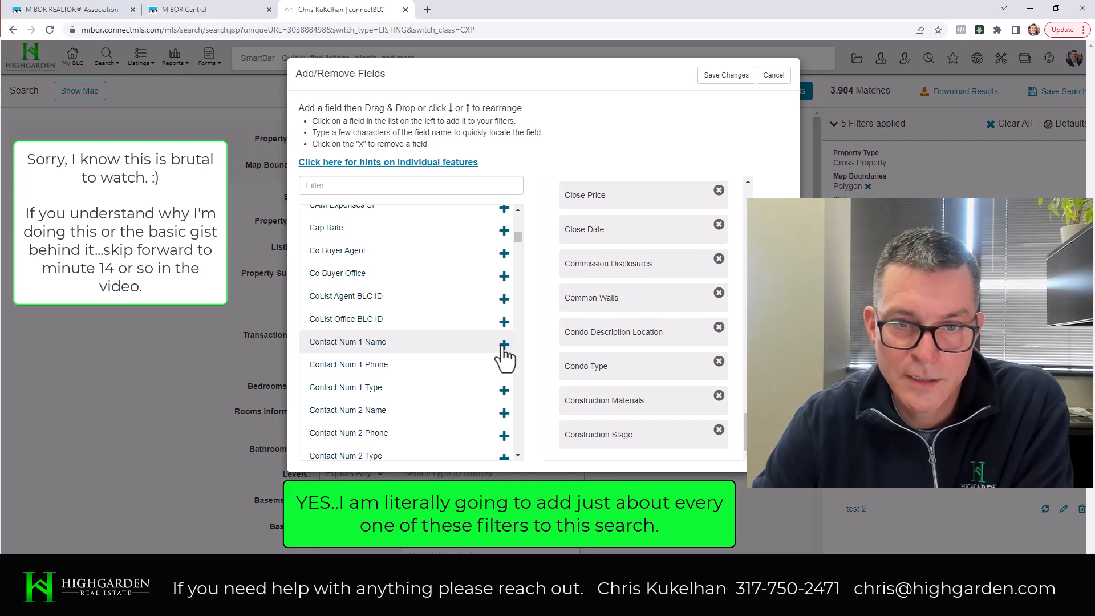
Step: Add Cooling, Cumulative Days on Market, Current Financing, Current Use and Days On Market to the search form, in that order
scroll(456, 365, down, 2)
scroll(456, 366, down, 2)
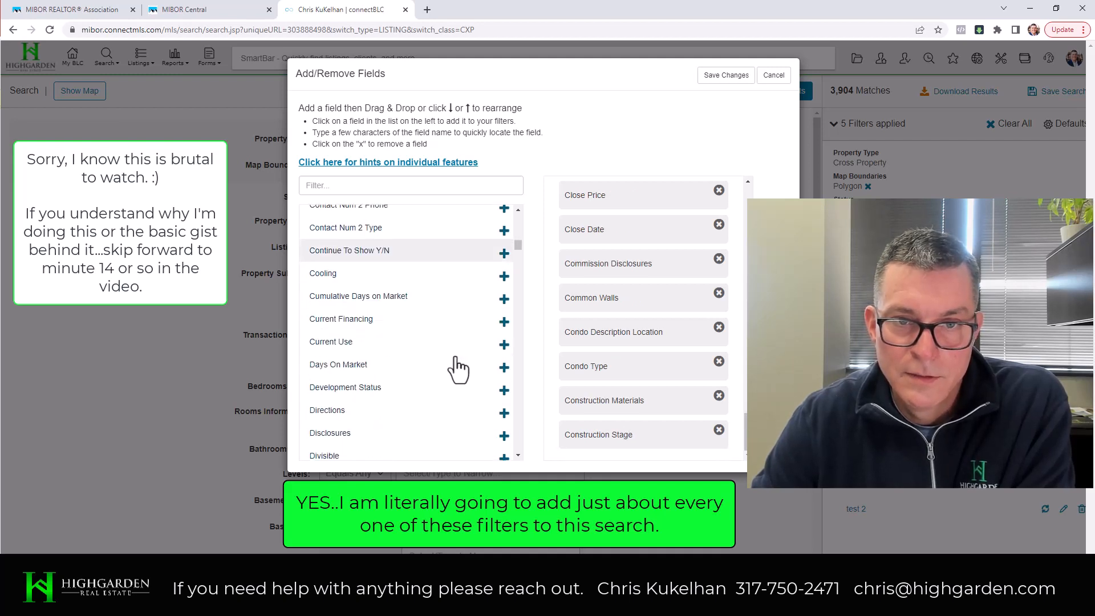
click(505, 278)
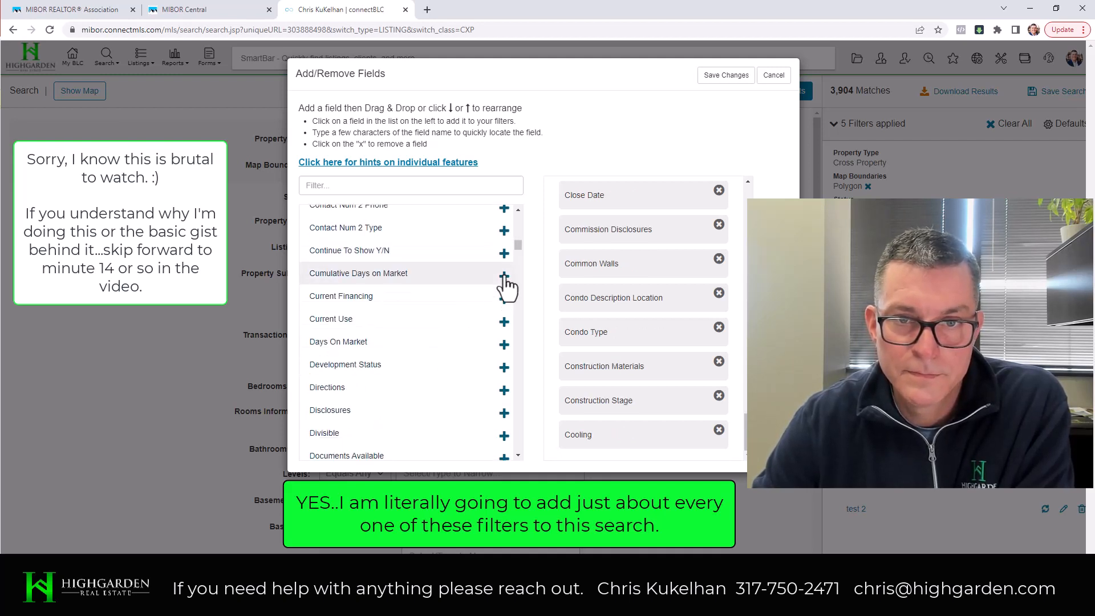
click(504, 276)
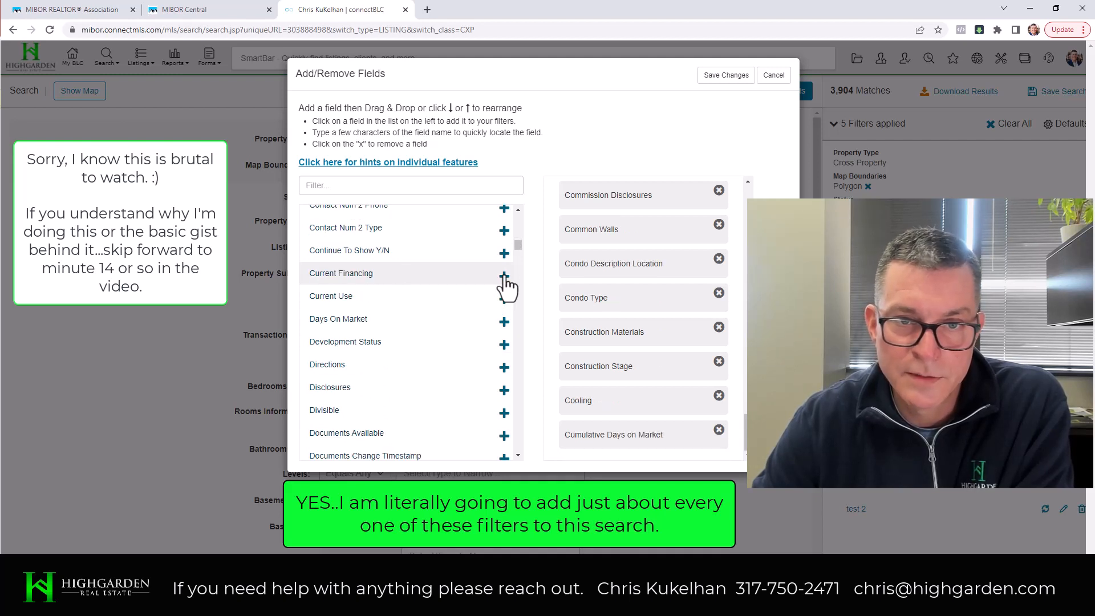
click(505, 277)
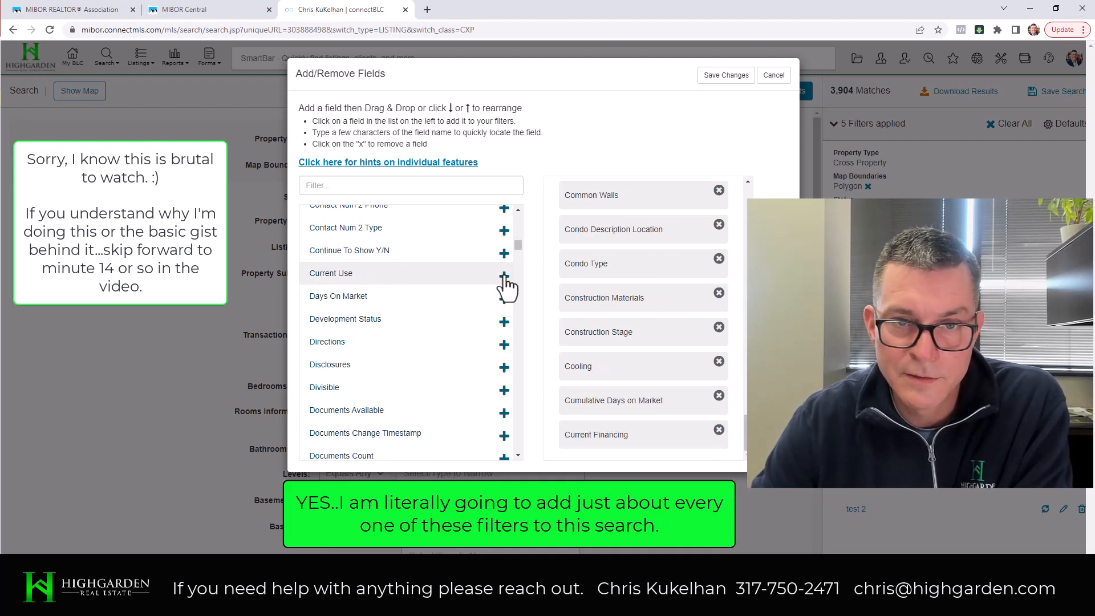
click(505, 277)
click(504, 277)
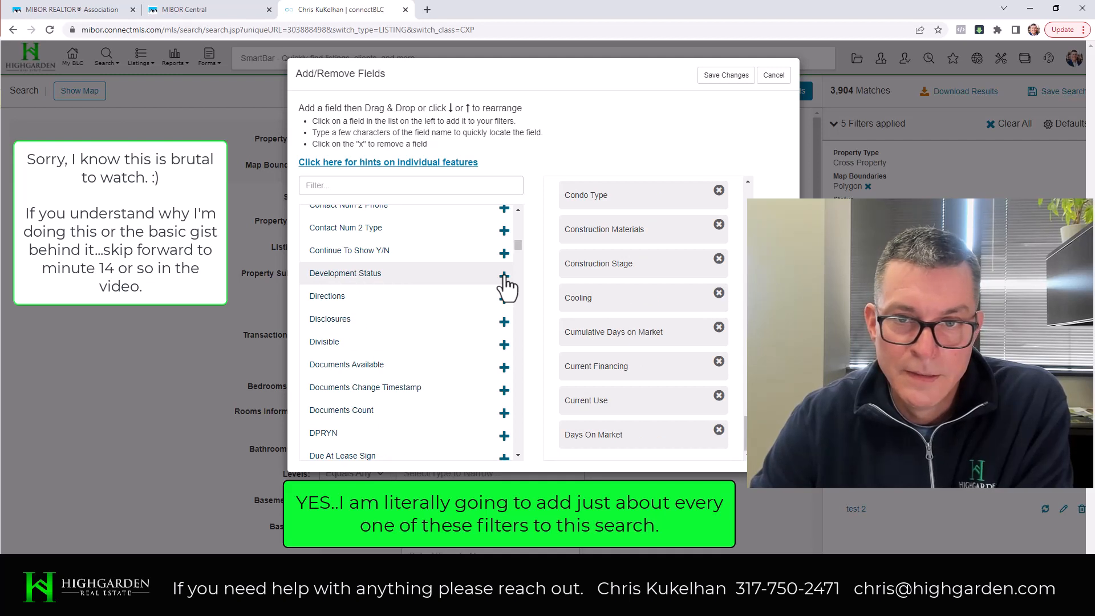
Step: Add the Development Status, Directions and Disclosures fields to the search form, in that order
click(505, 277)
click(505, 278)
click(505, 277)
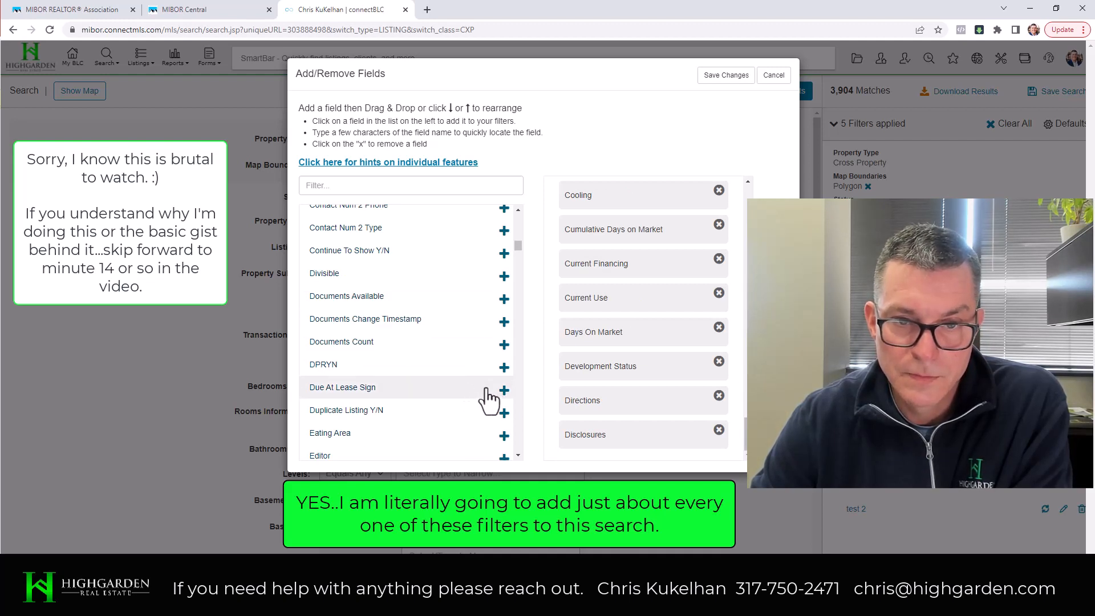
Step: Add Eating Area, Elementary School, Estimated Closing Date and Estimated Completion Date to the search form, in that order
scroll(459, 400, down, 2)
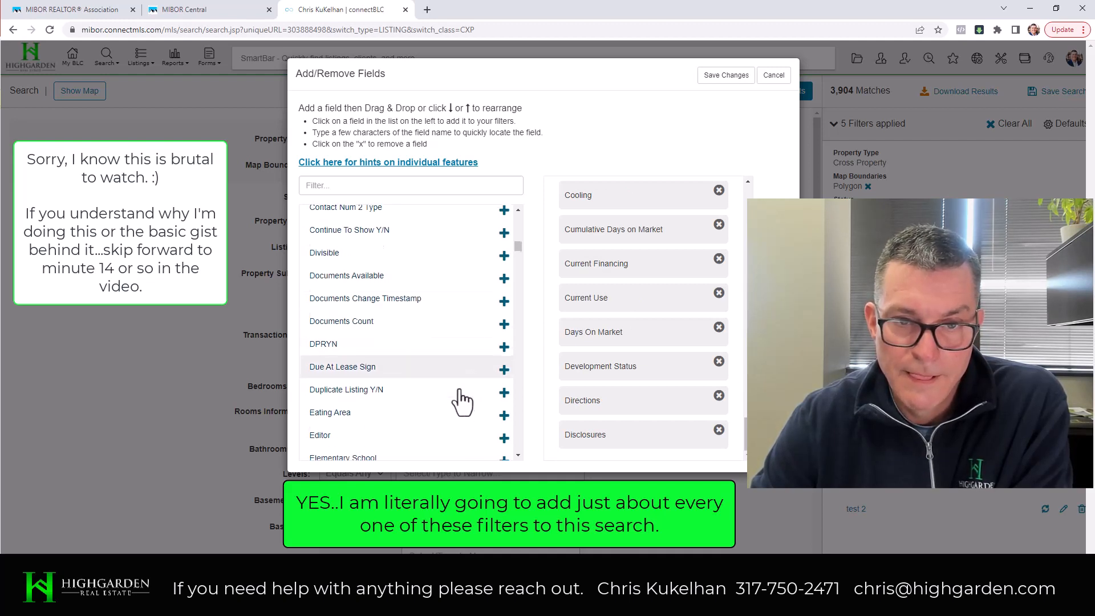
click(505, 325)
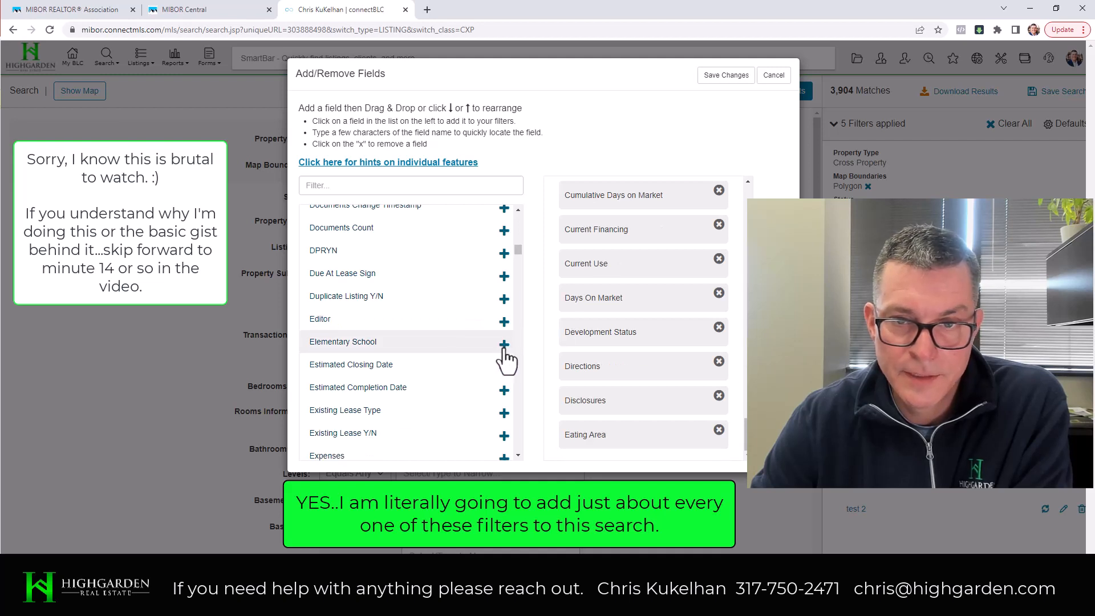
click(504, 344)
click(504, 344)
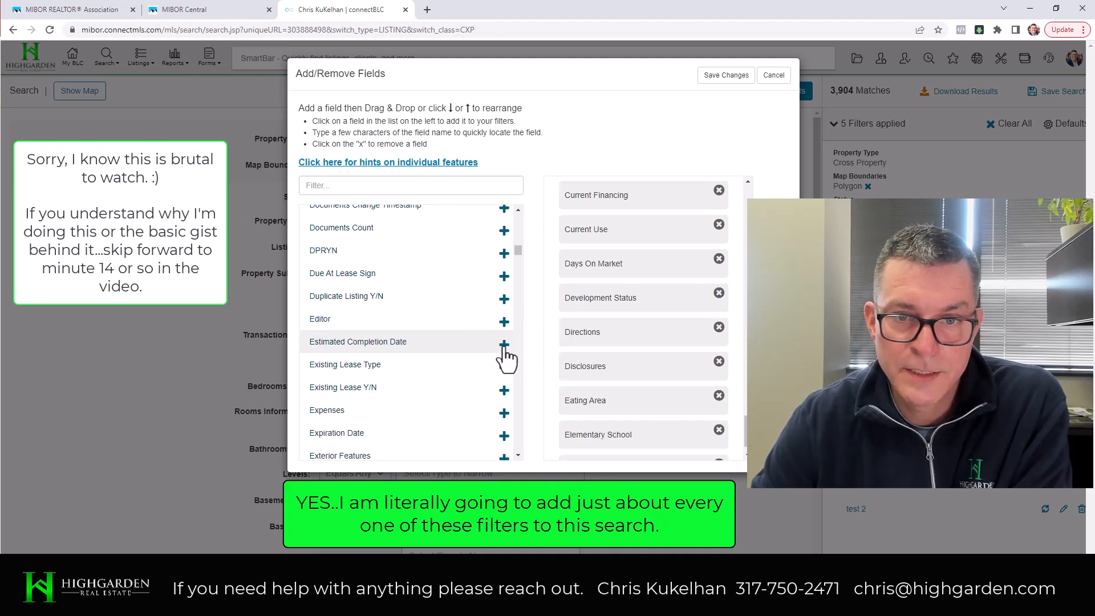
click(504, 344)
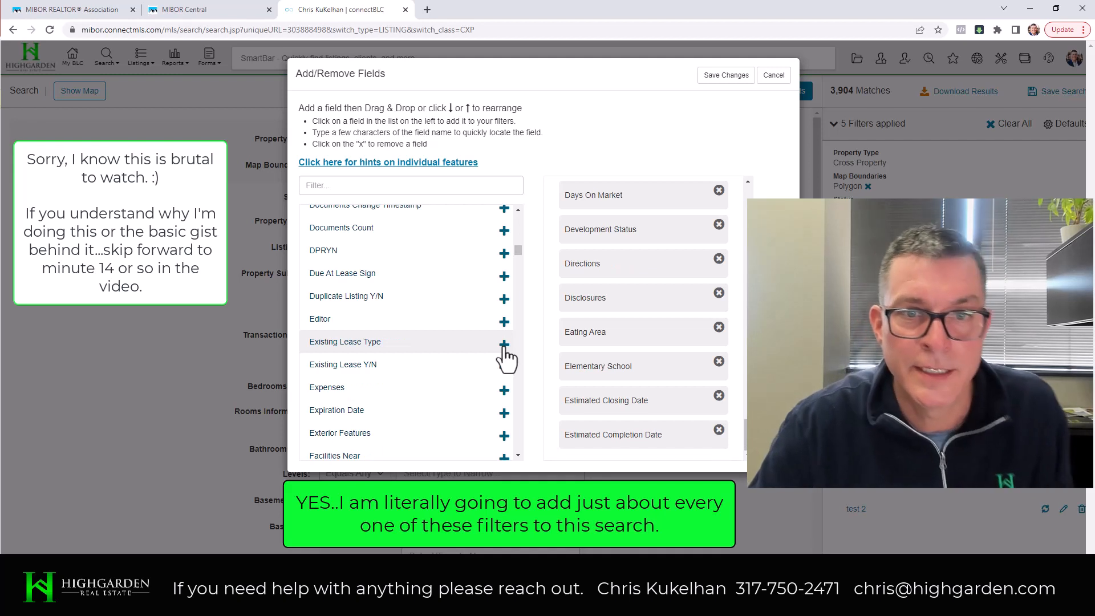
Step: Add Expiration Date, Exterior Features, Features, Fence and FHA Certified to the search form, in that order
scroll(505, 342, down, 1)
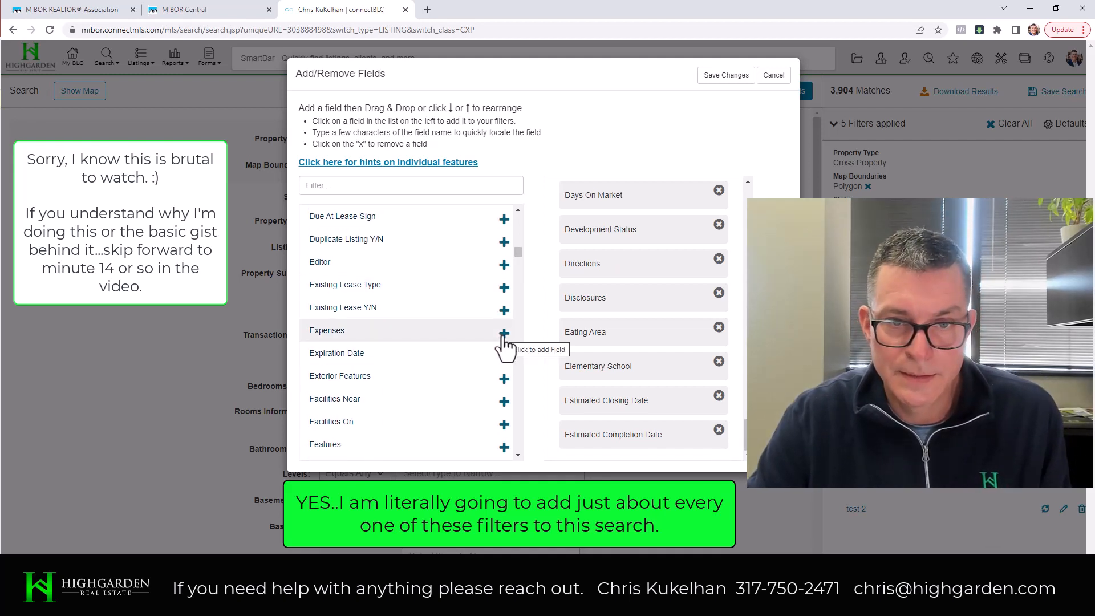
click(504, 357)
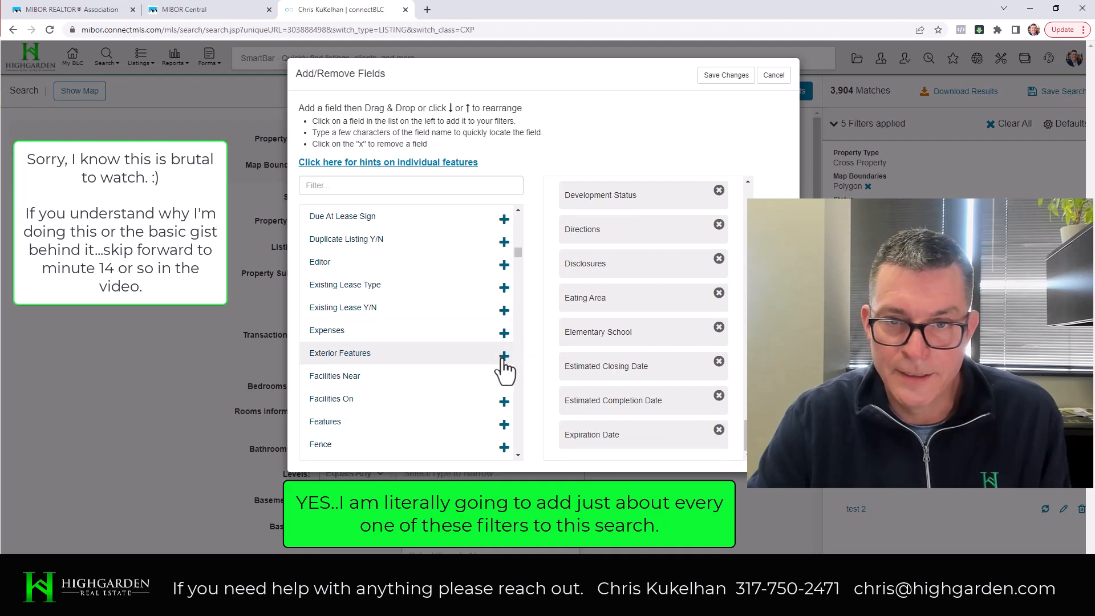
click(504, 357)
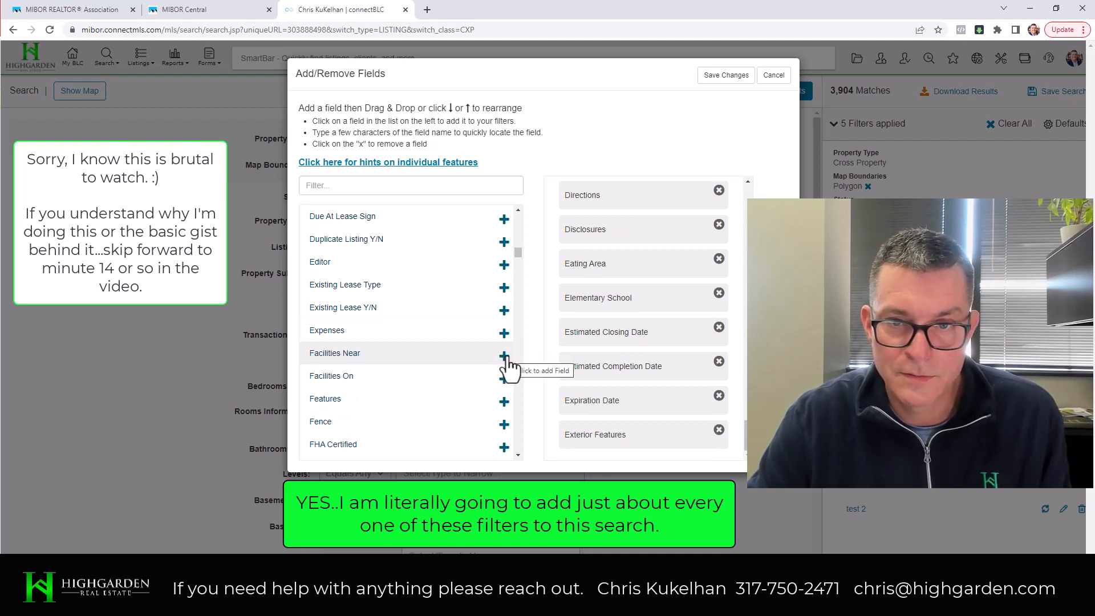
click(505, 401)
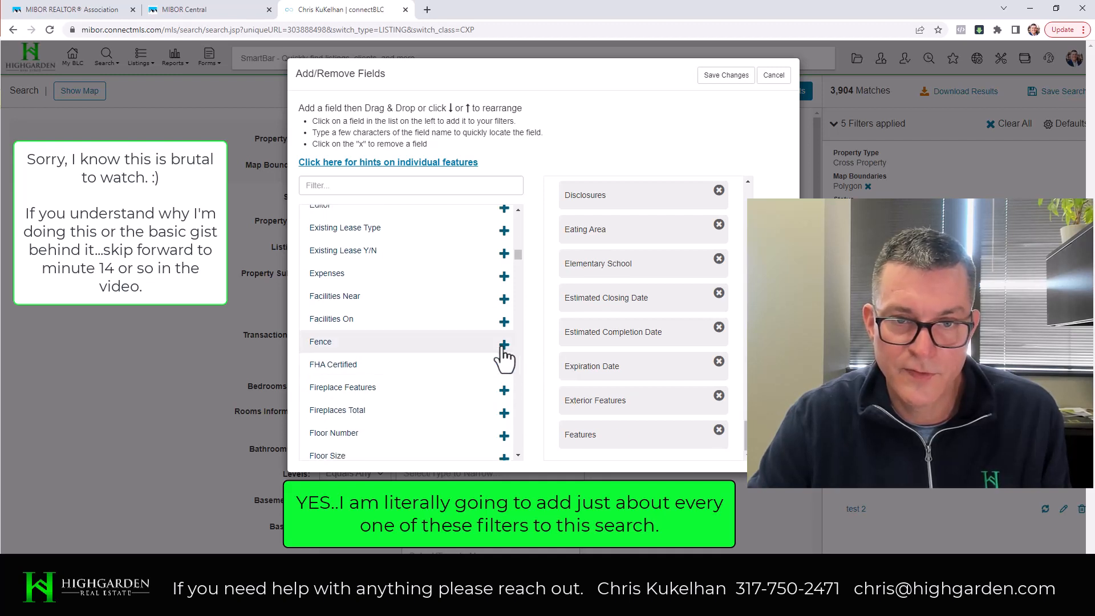
click(505, 347)
click(504, 344)
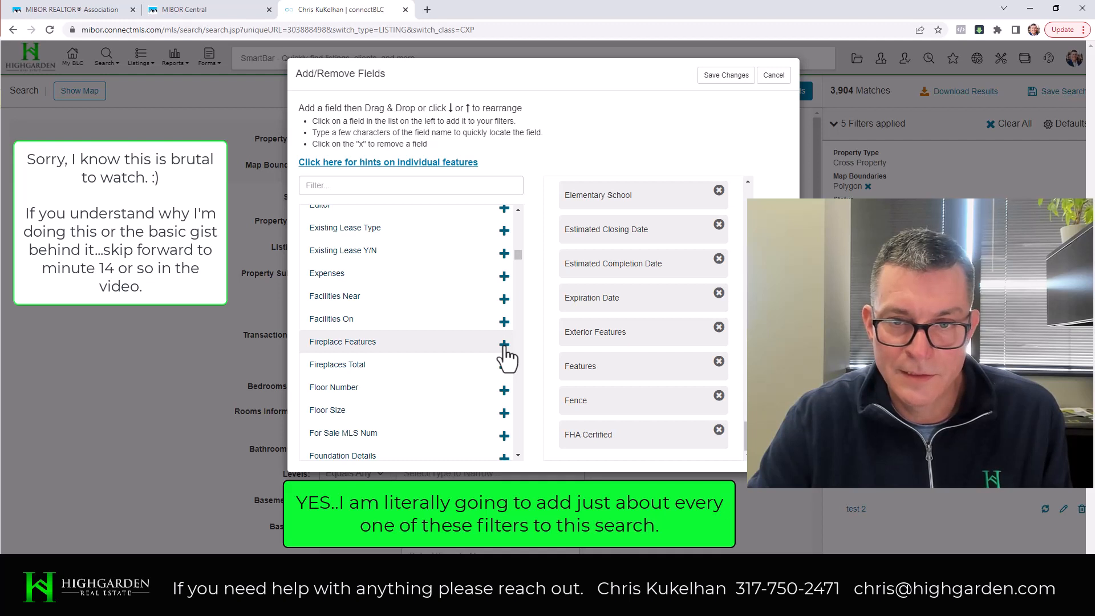
Step: Add Fireplace Features, Fireplaces Total, Floor Number and Floor Size to the search form, in that order
click(505, 345)
click(504, 345)
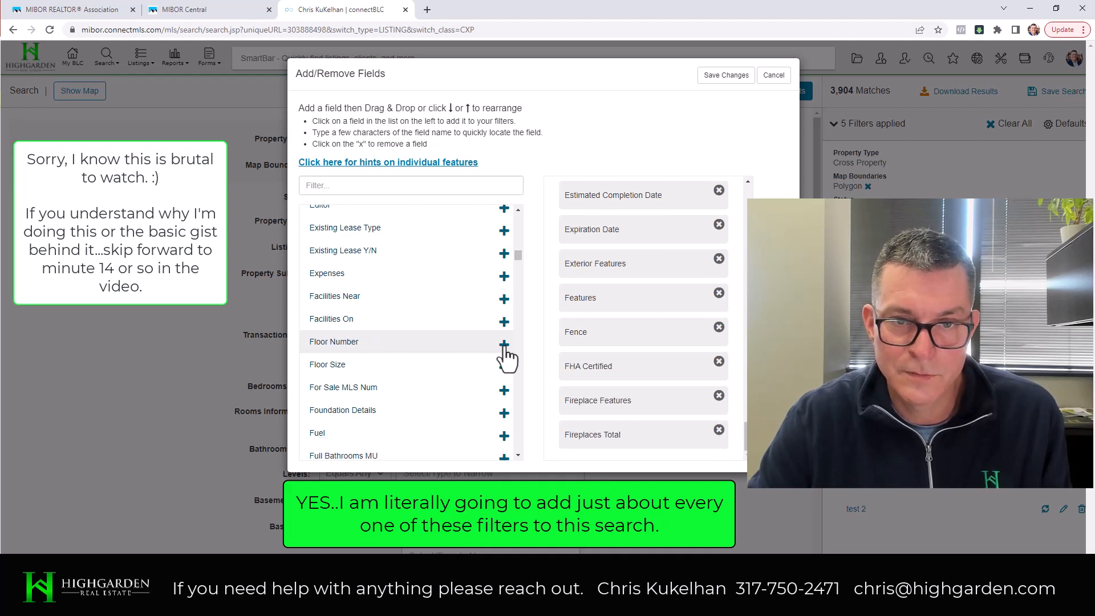
click(505, 345)
click(504, 345)
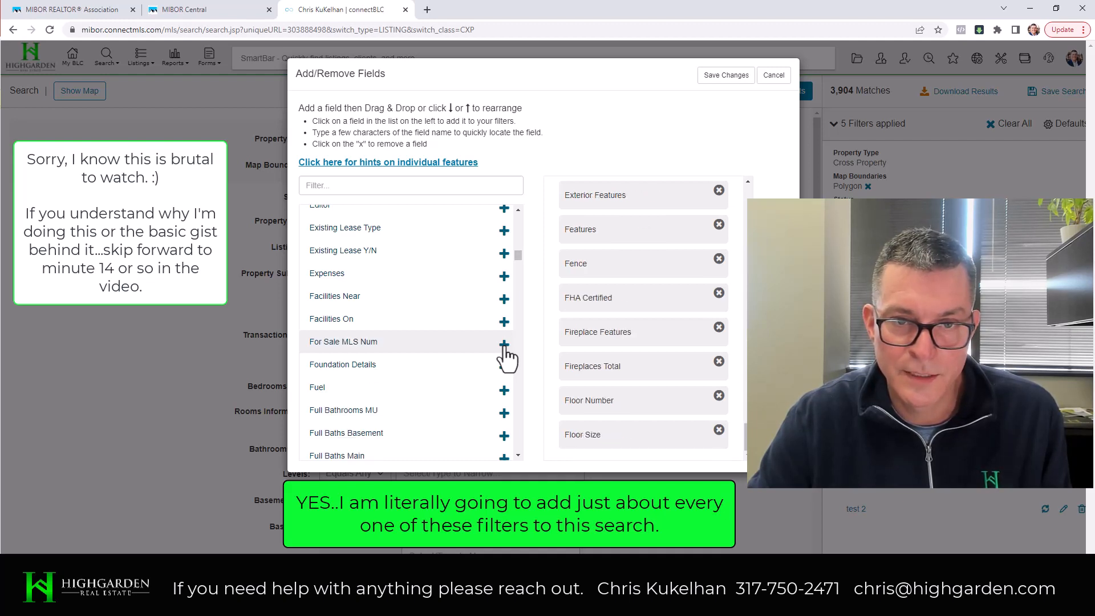
Step: Add For Sale MLS Num, Foundation Details, Fuel and Full Bathrooms MU to the search form, in that order
click(504, 345)
click(504, 345)
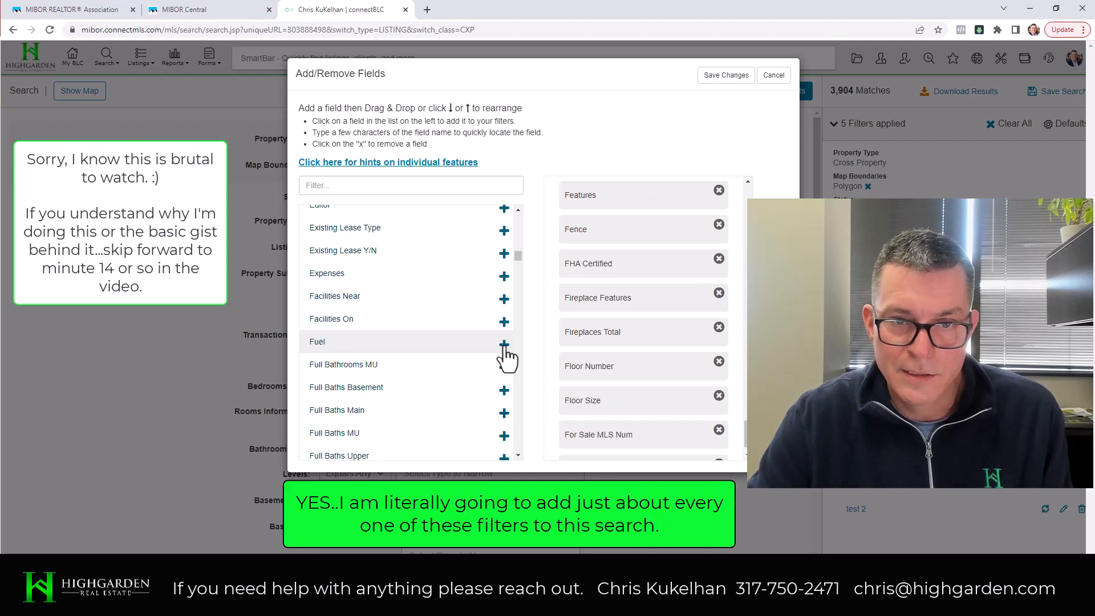
click(504, 345)
click(504, 345)
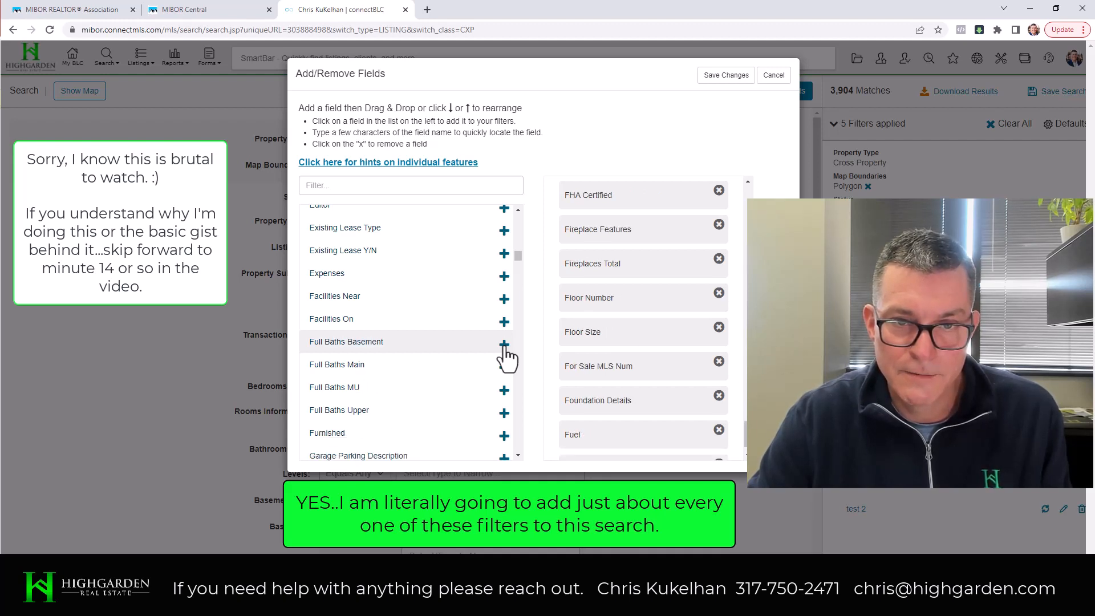
Step: Add Full Baths Basement, Full Baths Main, Full Baths MU, Full Baths Upper and Furnished to the search form, in that order
click(505, 345)
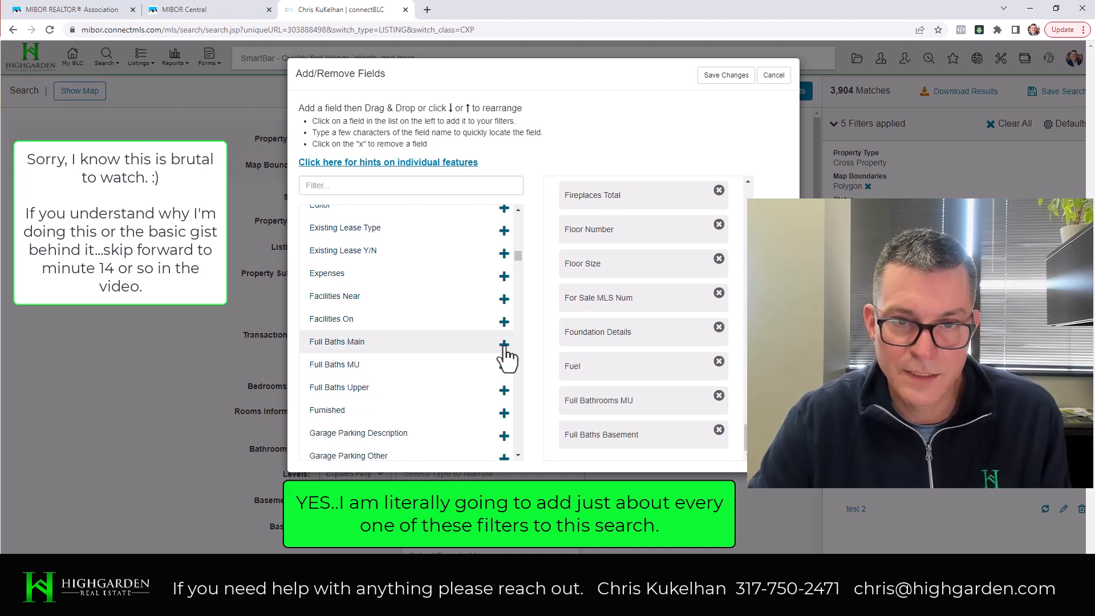
click(504, 345)
click(504, 345)
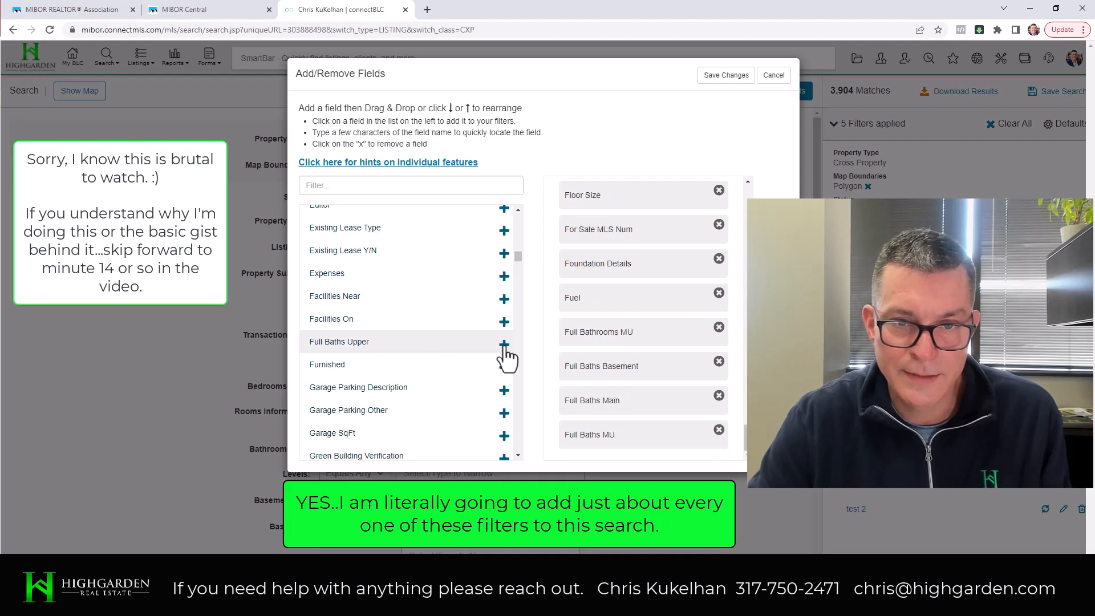
click(505, 346)
click(504, 345)
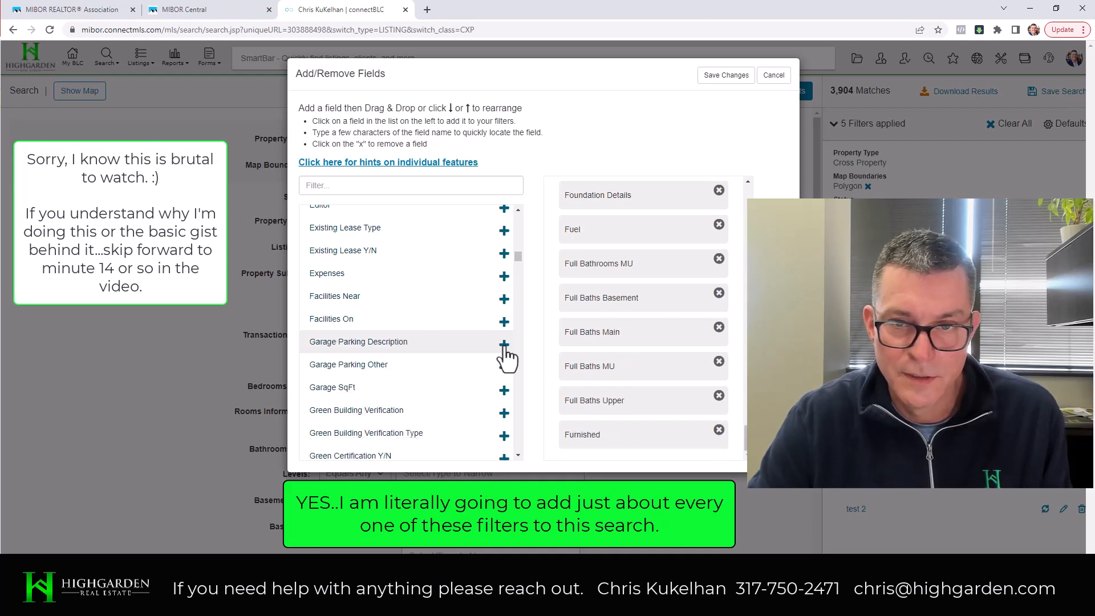
Step: Add Garage Parking Description, Garage Parking Other and Garage SqFt to the search form, in that order
click(504, 345)
click(505, 345)
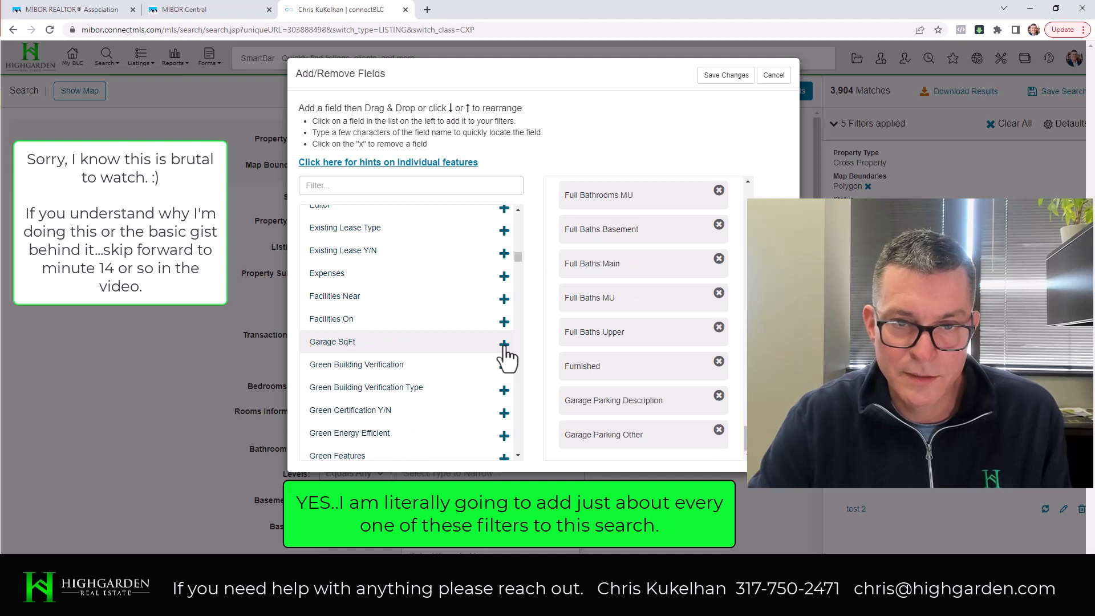
click(504, 346)
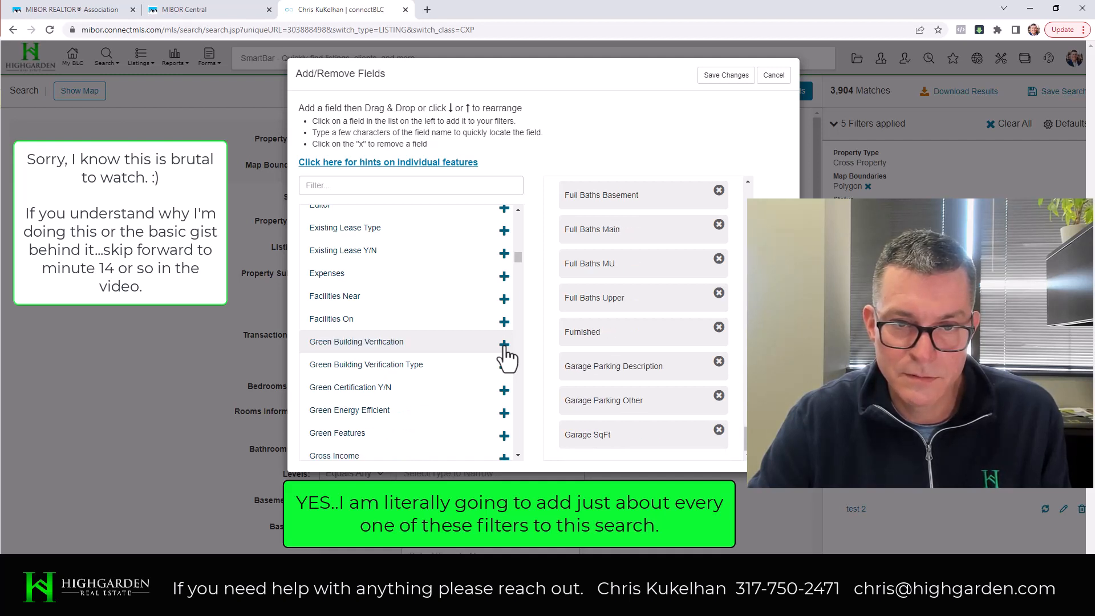
Step: Add Green Building Verification, Green Building Verification Type, Green Certification Y/N, Green Energy Efficient and Green Features to the search form, in that order
click(504, 345)
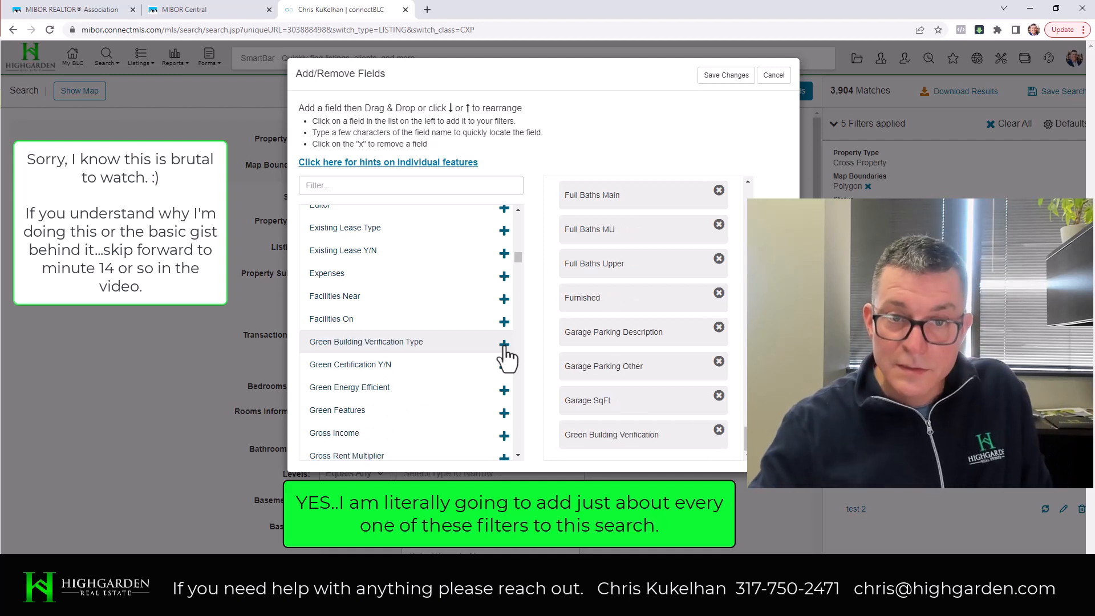
click(505, 345)
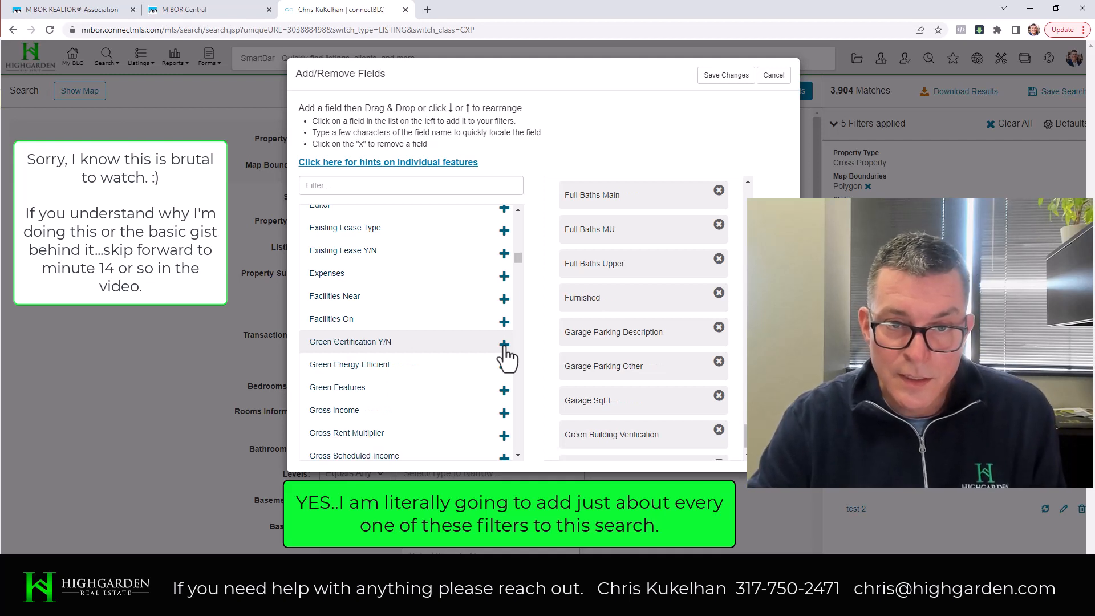
click(504, 345)
click(505, 345)
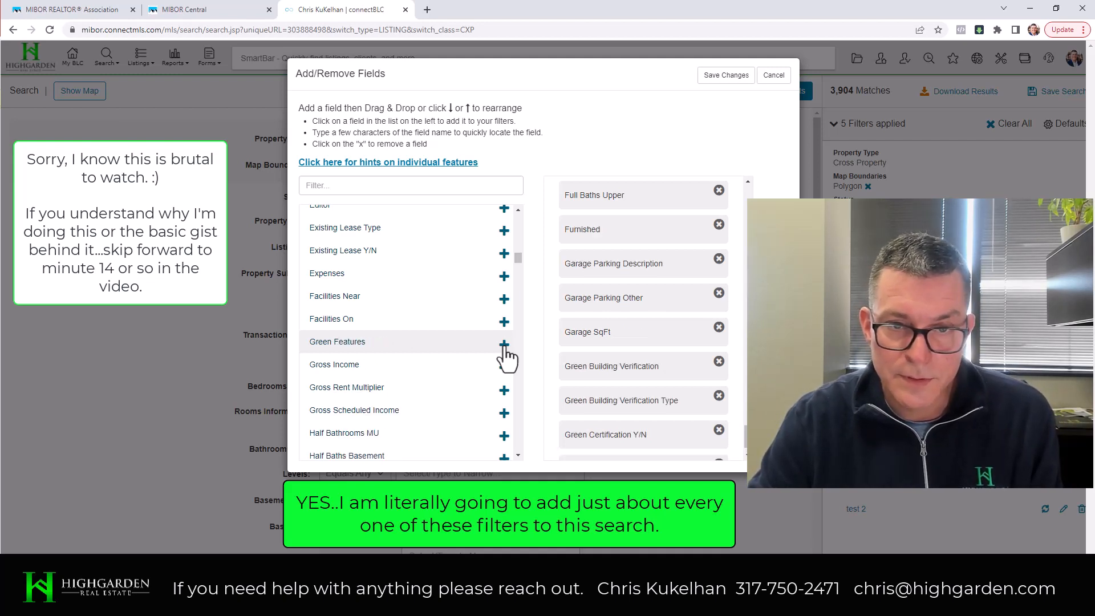
click(504, 346)
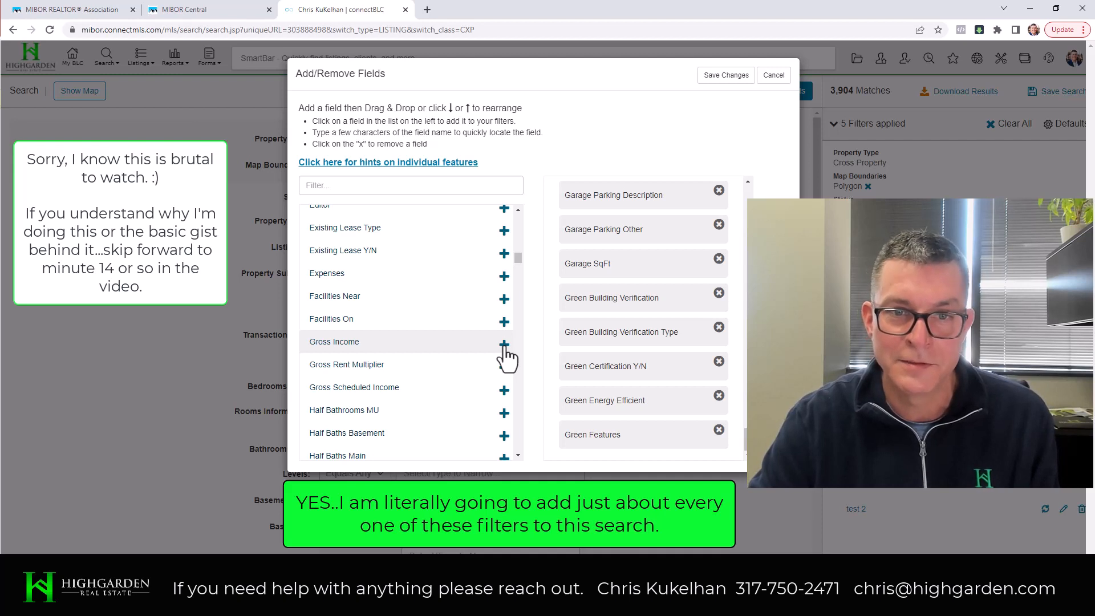
Step: Add Half Bathrooms MU, Half Baths Basement, Half Baths Main, Half Baths MU and Half Baths Upper to the search form, in that order
scroll(497, 357, down, 1)
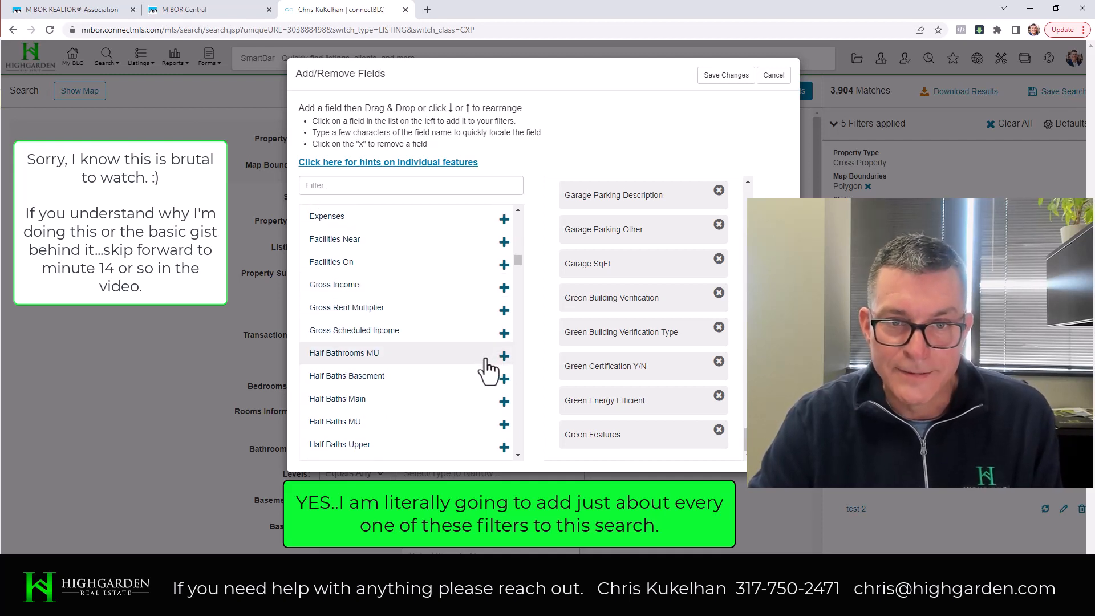
click(504, 356)
click(505, 356)
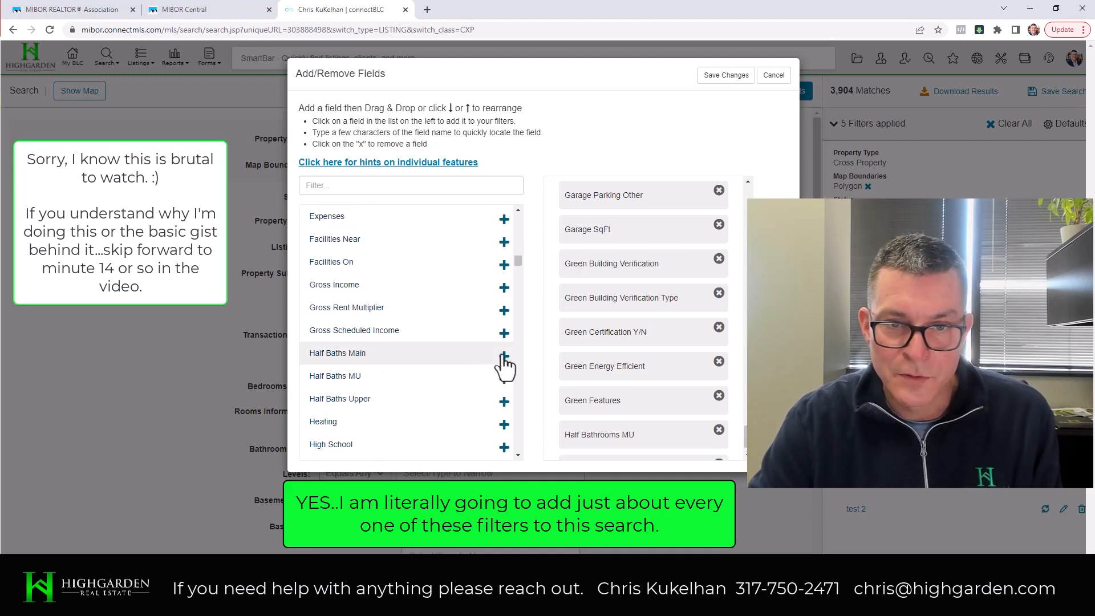
click(504, 356)
click(504, 356)
click(505, 356)
Step: Add Heating, High School, HOA Disclosures, Horse Amenities and HVAC to the search form, in that order
click(504, 356)
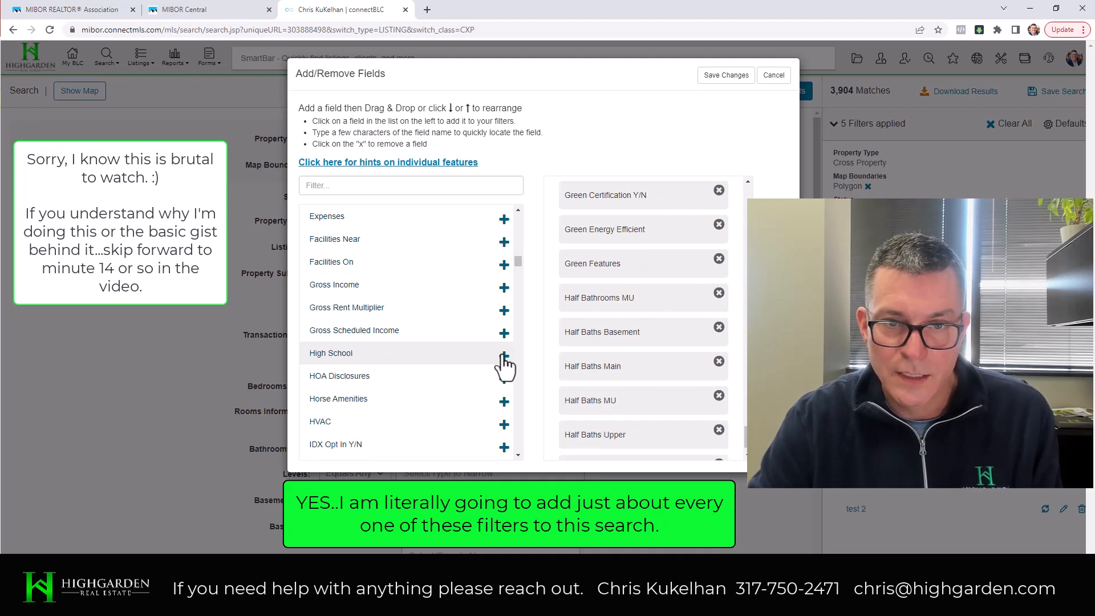
click(505, 356)
click(504, 356)
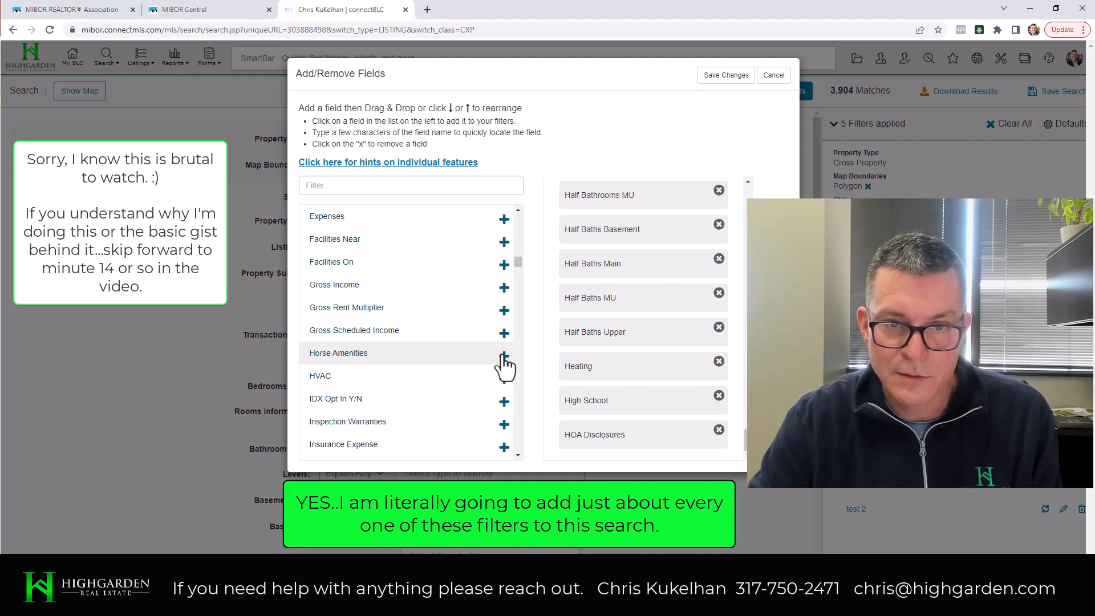
click(505, 356)
click(504, 356)
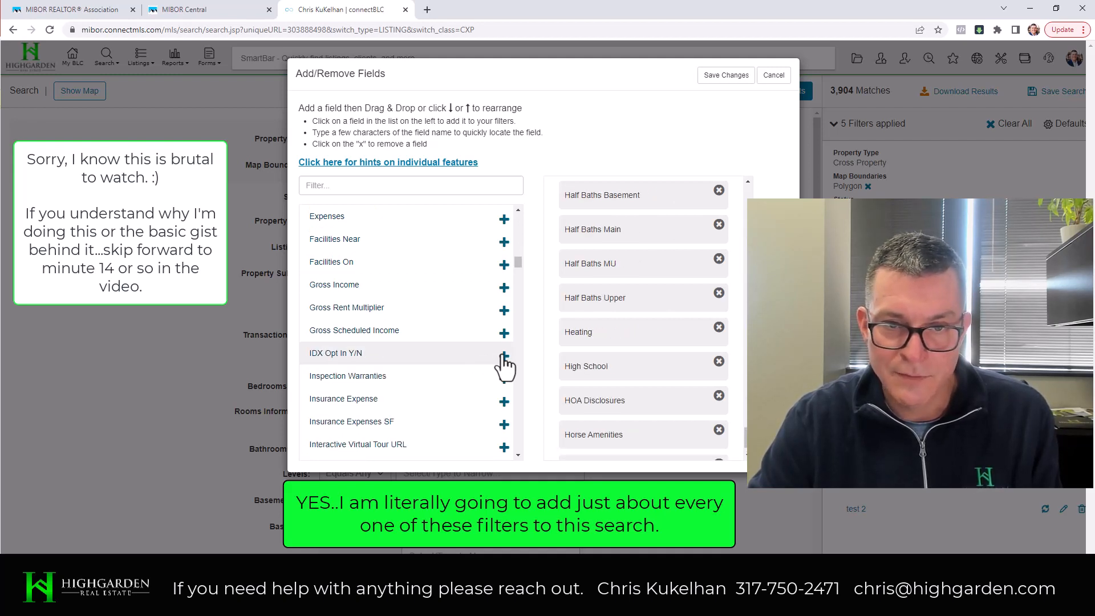
Step: Add Inspection Warranties, Insurance Expense, Insurance Expenses SF and Interior Features to the search form, in that order
scroll(457, 368, down, 1)
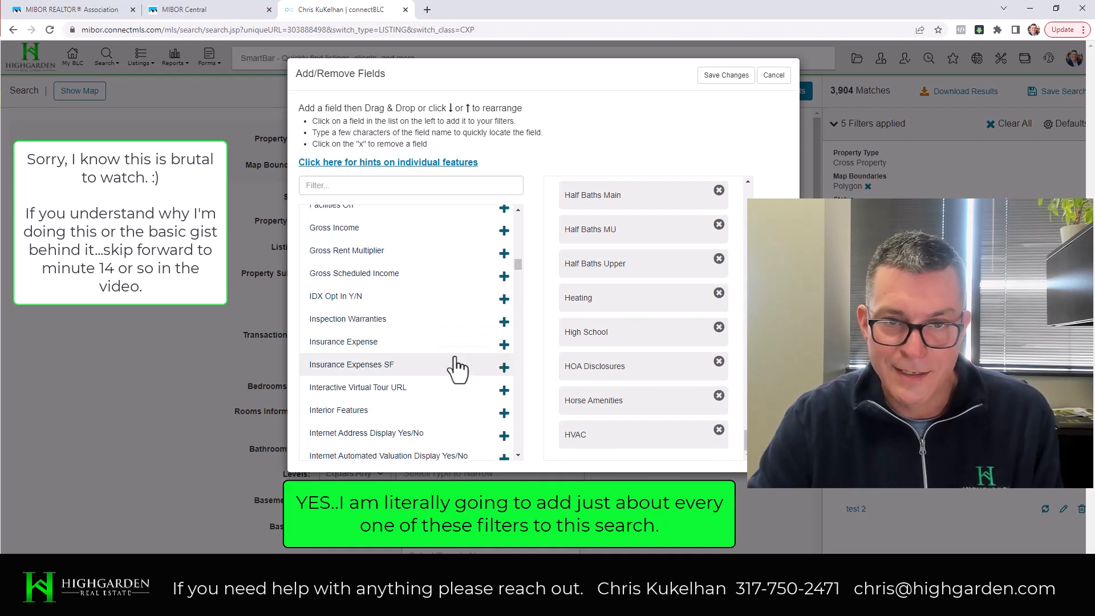
click(504, 322)
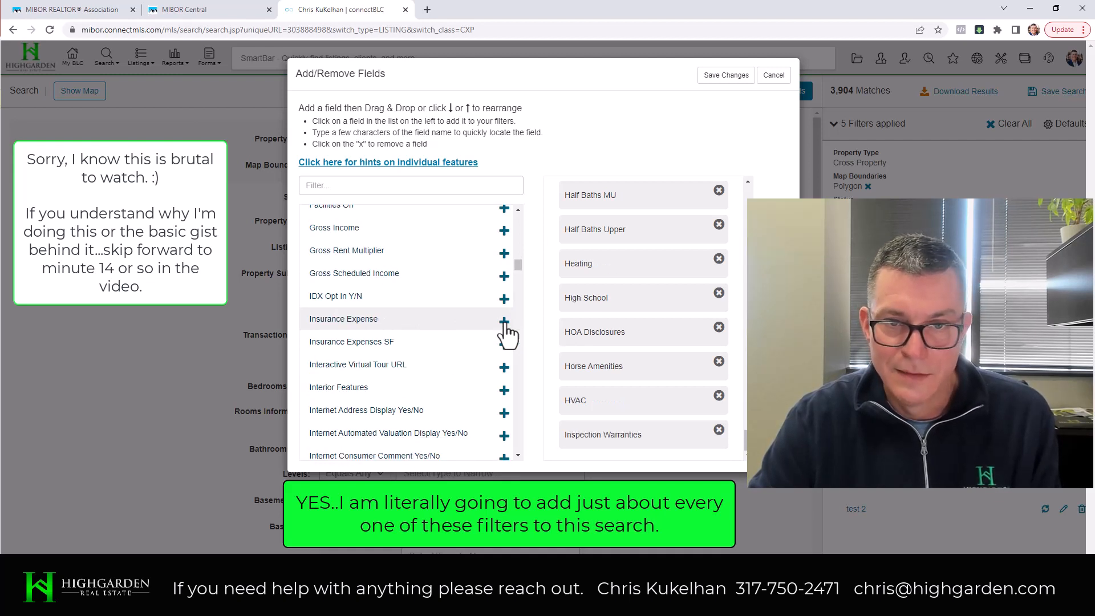
click(505, 321)
click(504, 322)
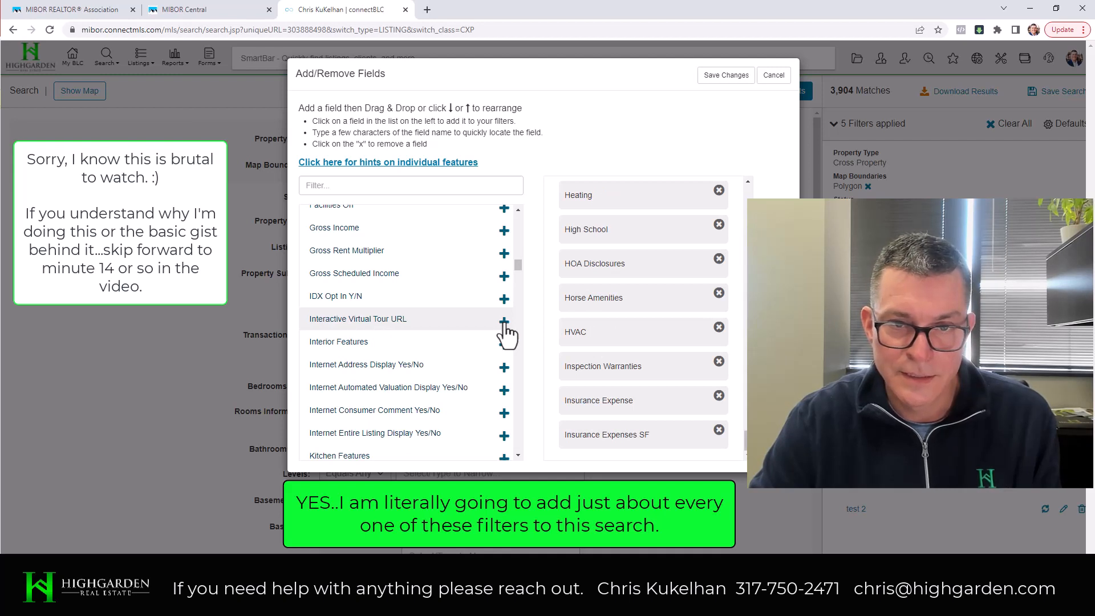
scroll(471, 351, down, 1)
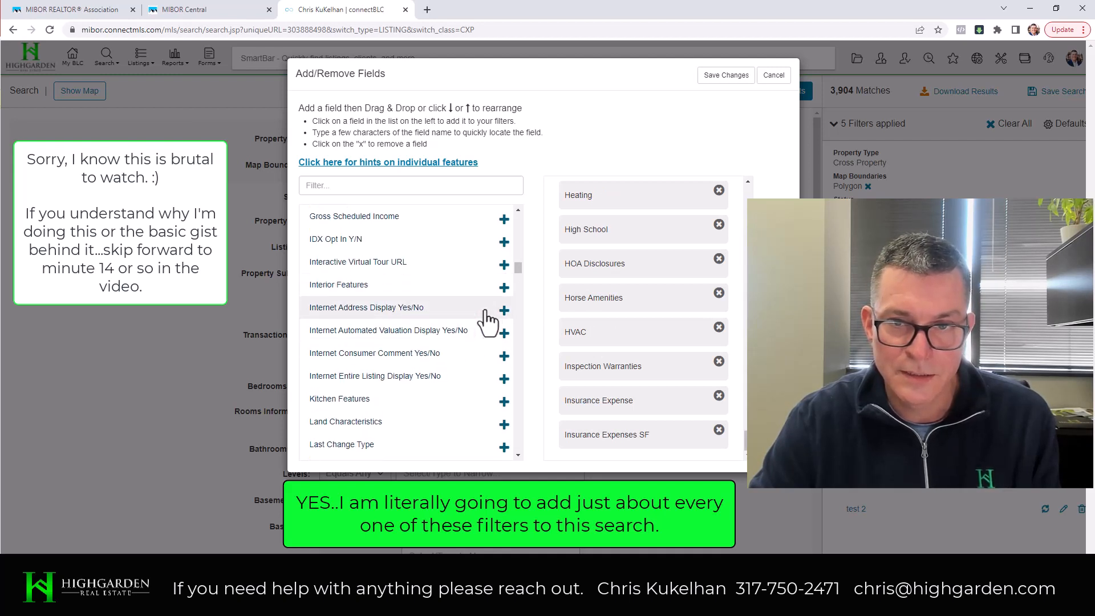
click(504, 287)
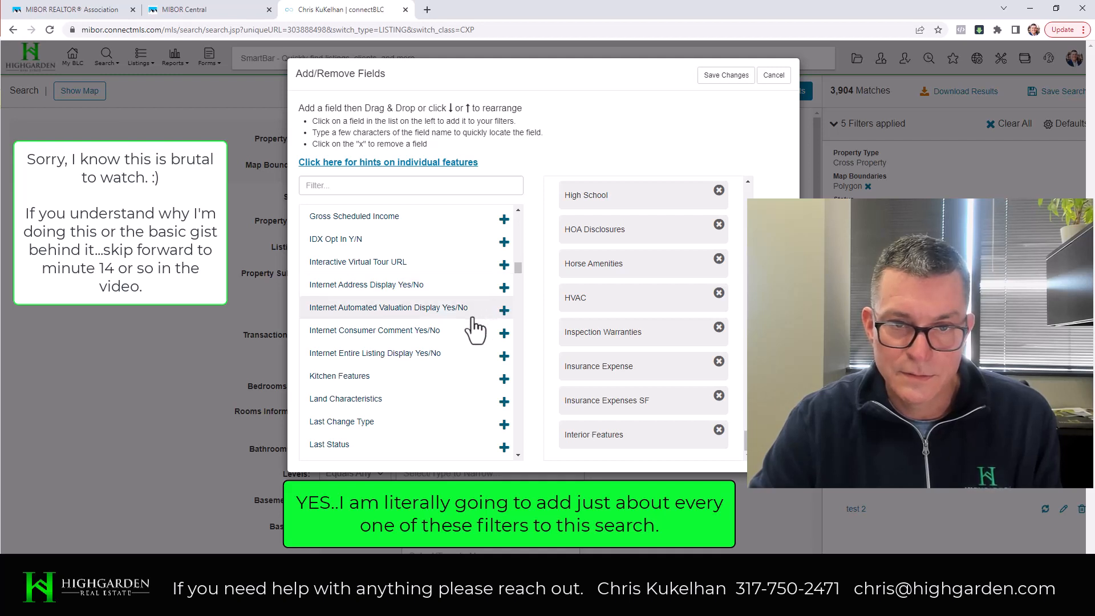
Step: Add Kitchen Features, Land Characteristics and Laundry Features to the search form, in that order
scroll(478, 342, down, 1)
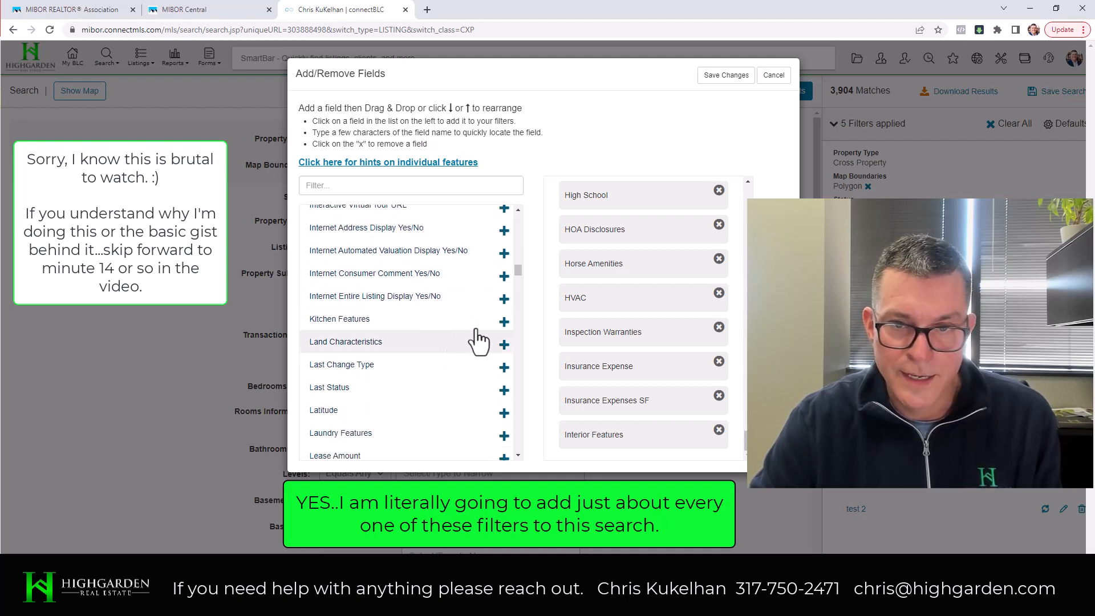
click(504, 321)
click(504, 322)
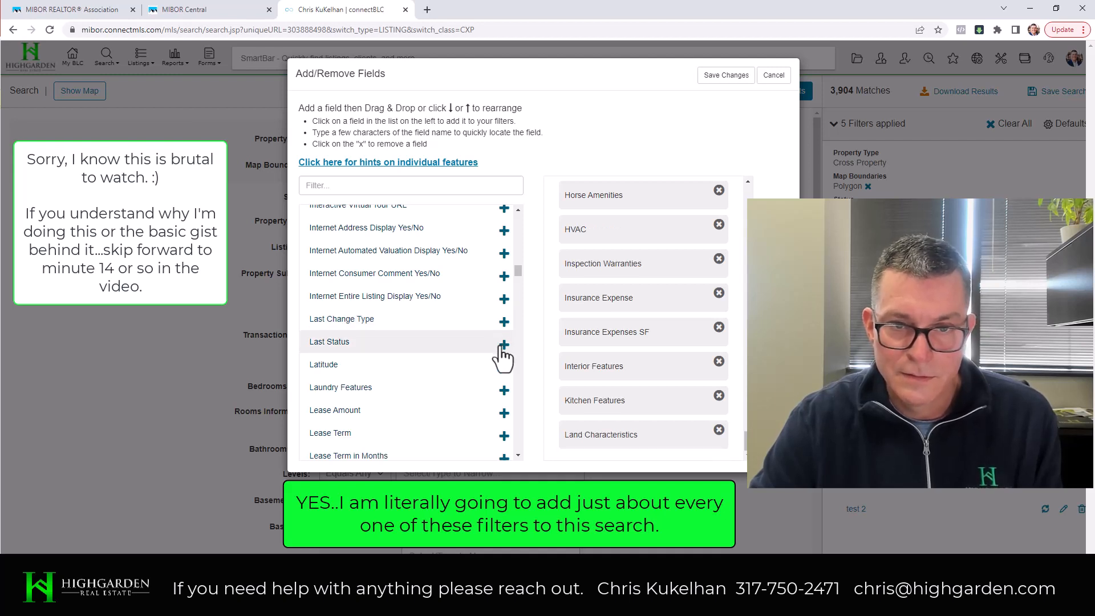
click(503, 390)
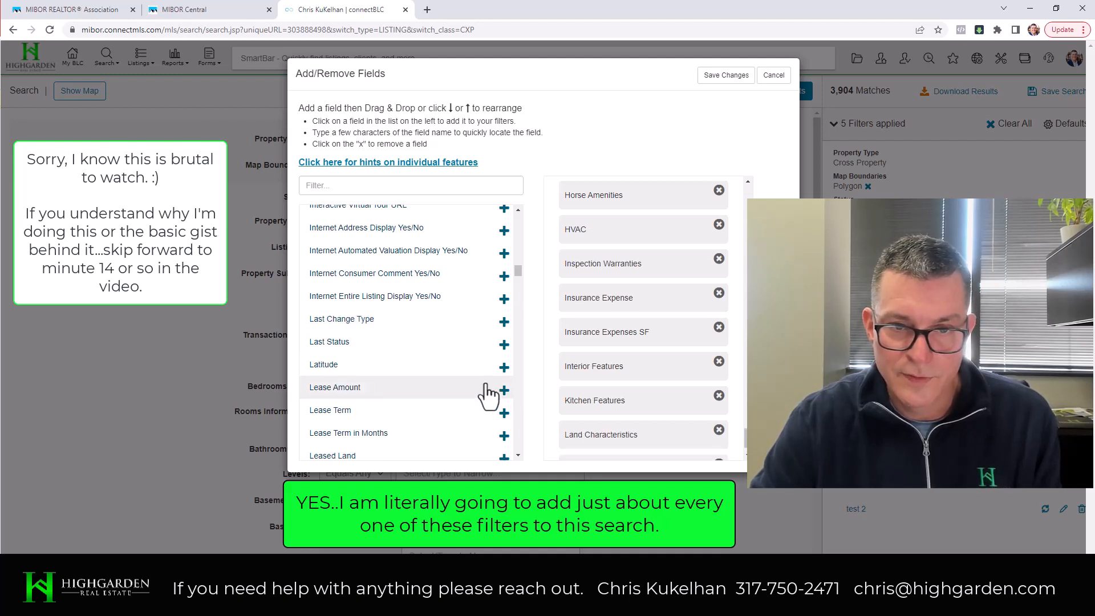
Step: Add List Price, Listing Agreement, Listing Contract Date, Listing Terms and Living Area Source to the search form, in that order
scroll(489, 391, down, 2)
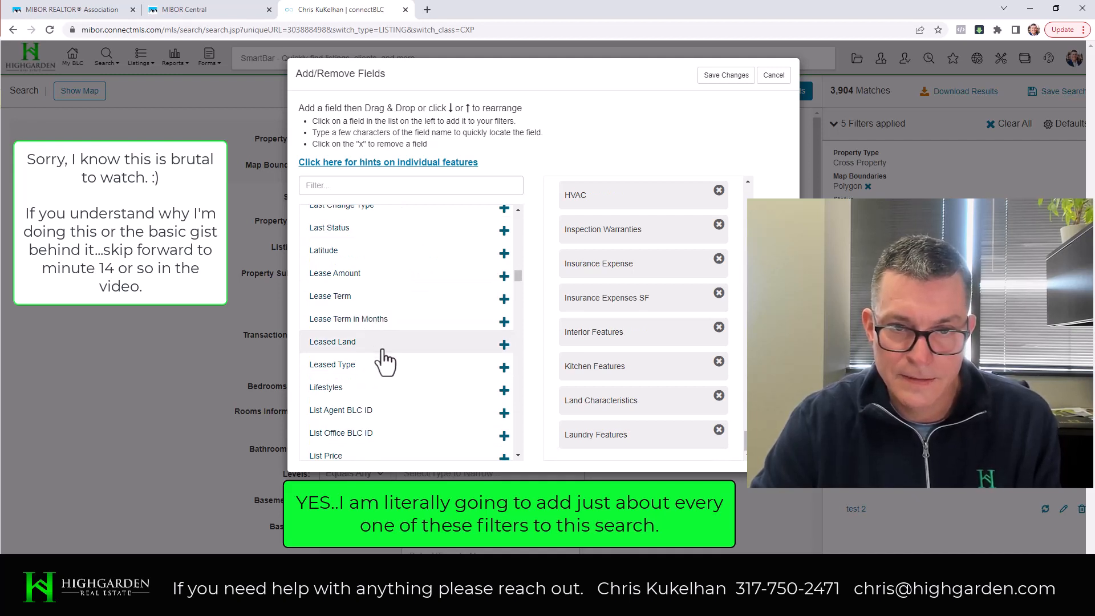
scroll(445, 394, down, 2)
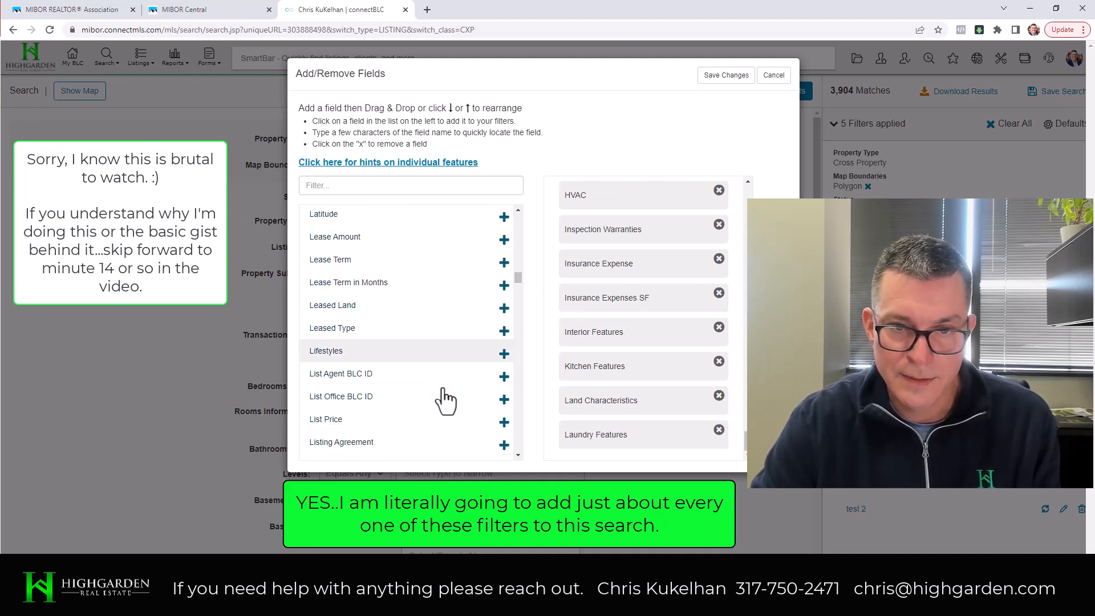
click(503, 345)
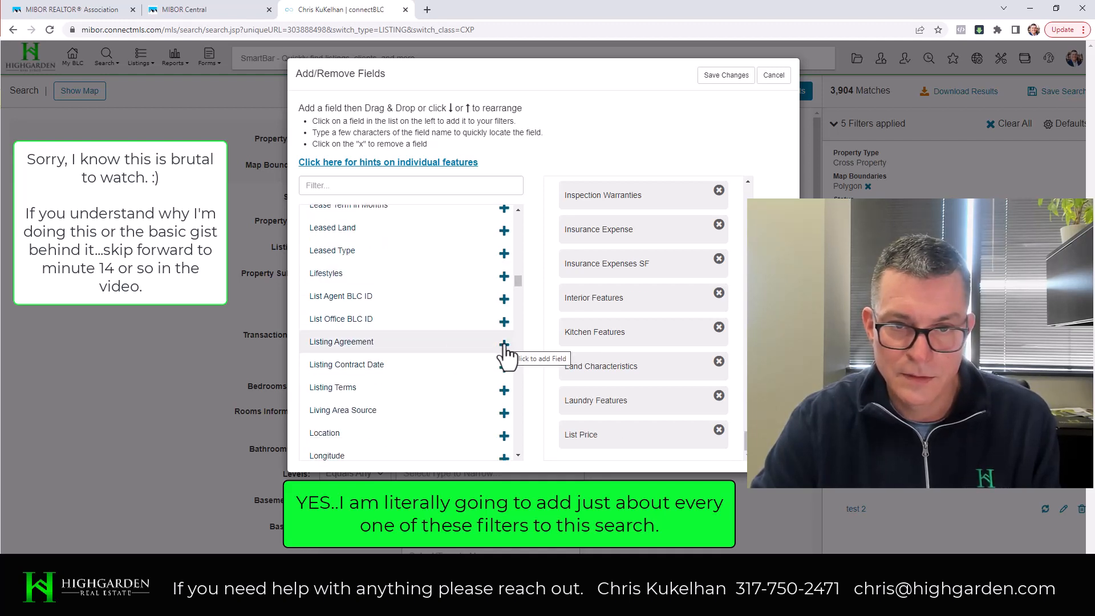
click(504, 345)
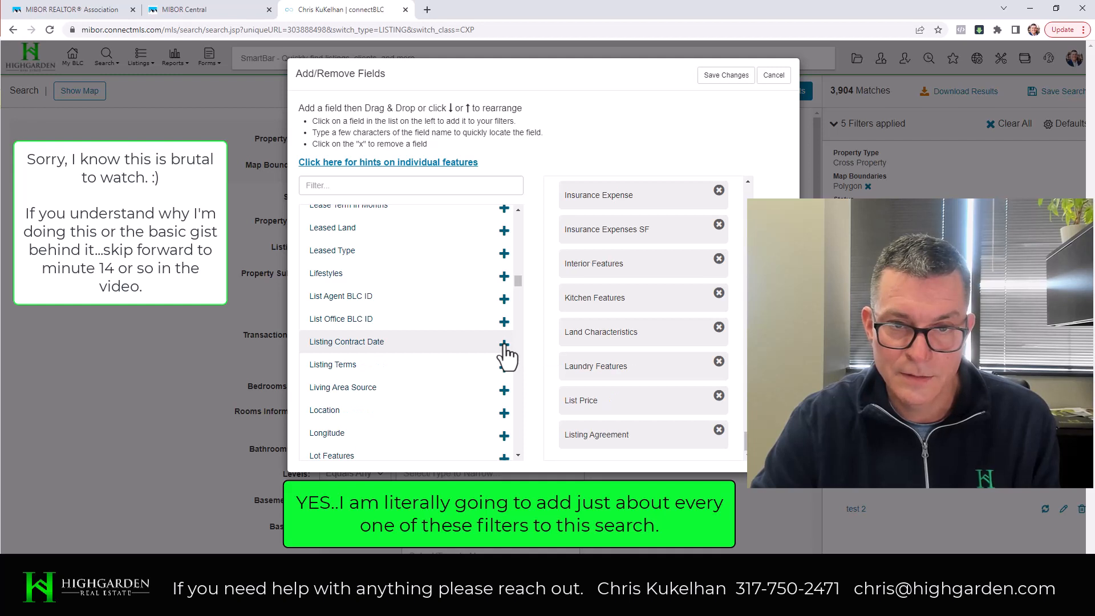
click(504, 345)
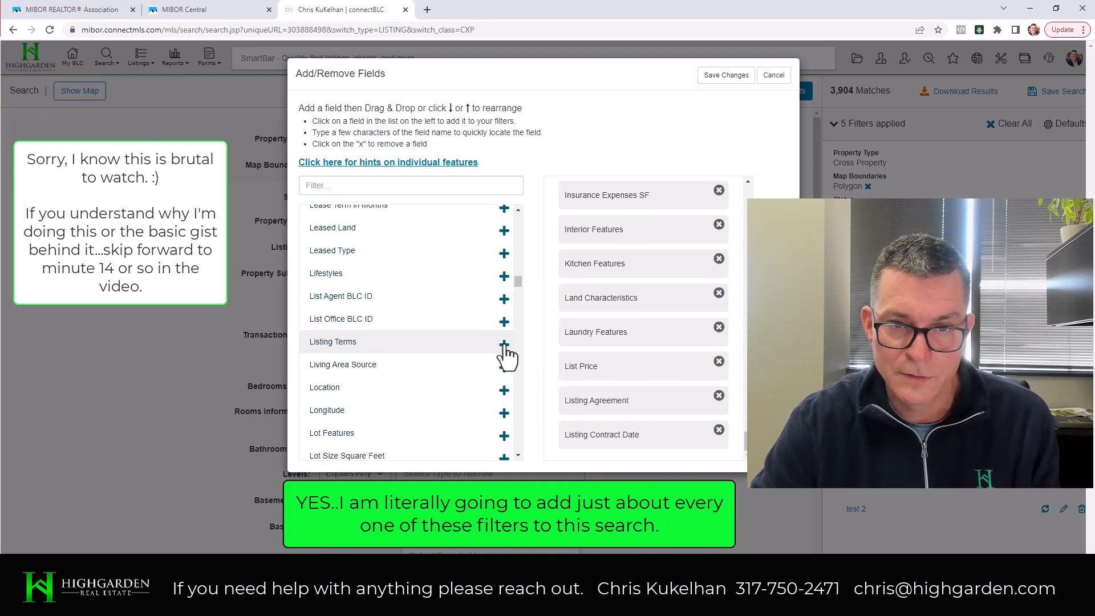
click(504, 345)
click(504, 345)
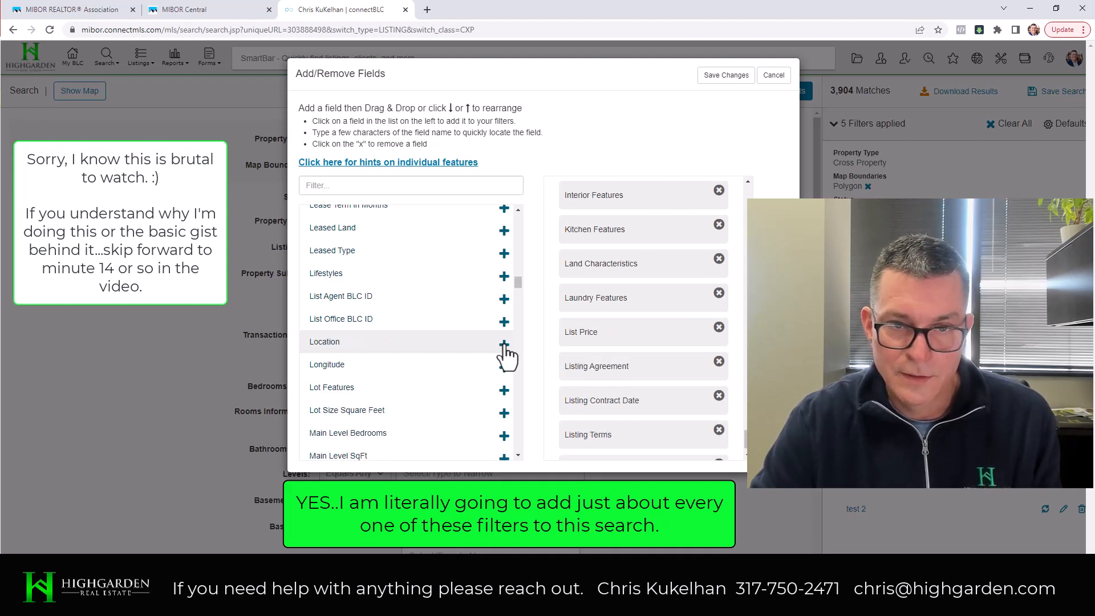
Step: Add Location, Longitude, Lot Features, Lot Size Square Feet, Main Level Bedrooms and Main Level SqFt to the search form, in that order
click(504, 345)
click(504, 345)
click(504, 345)
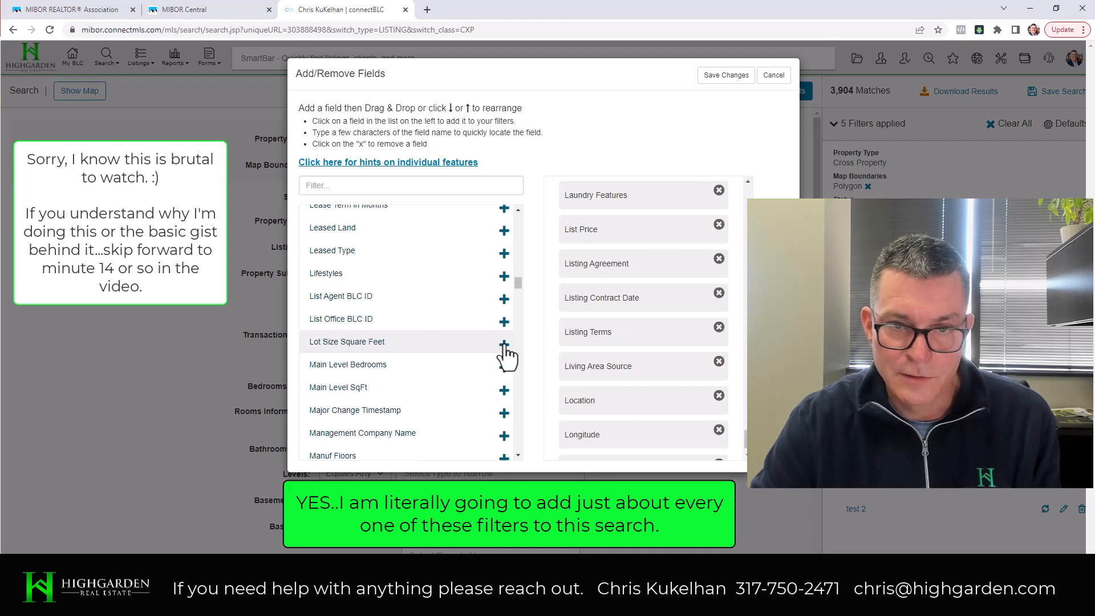
click(504, 345)
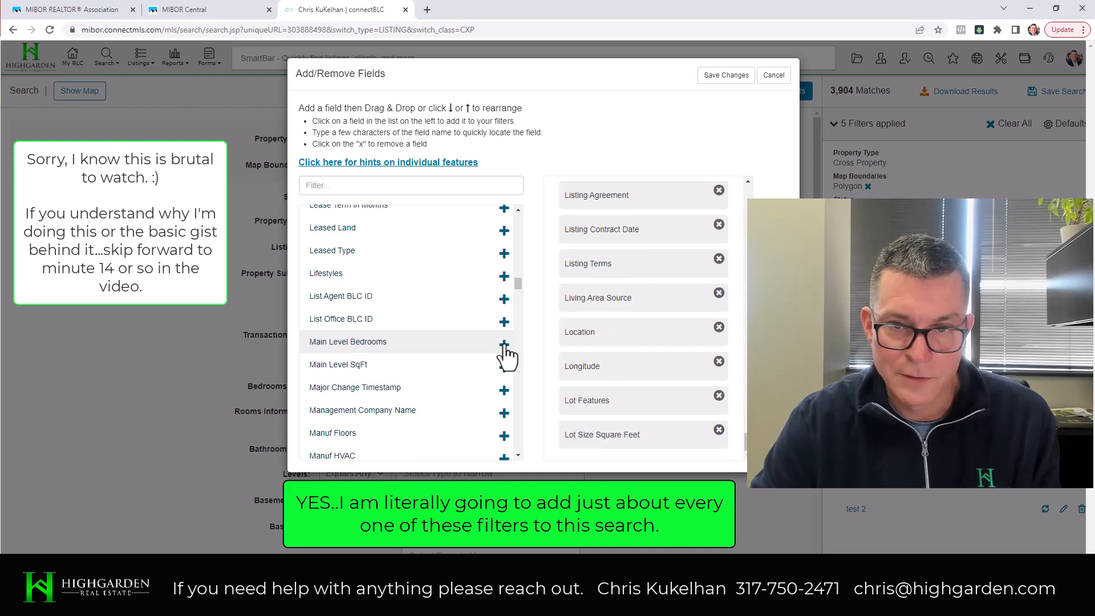
click(504, 345)
click(504, 345)
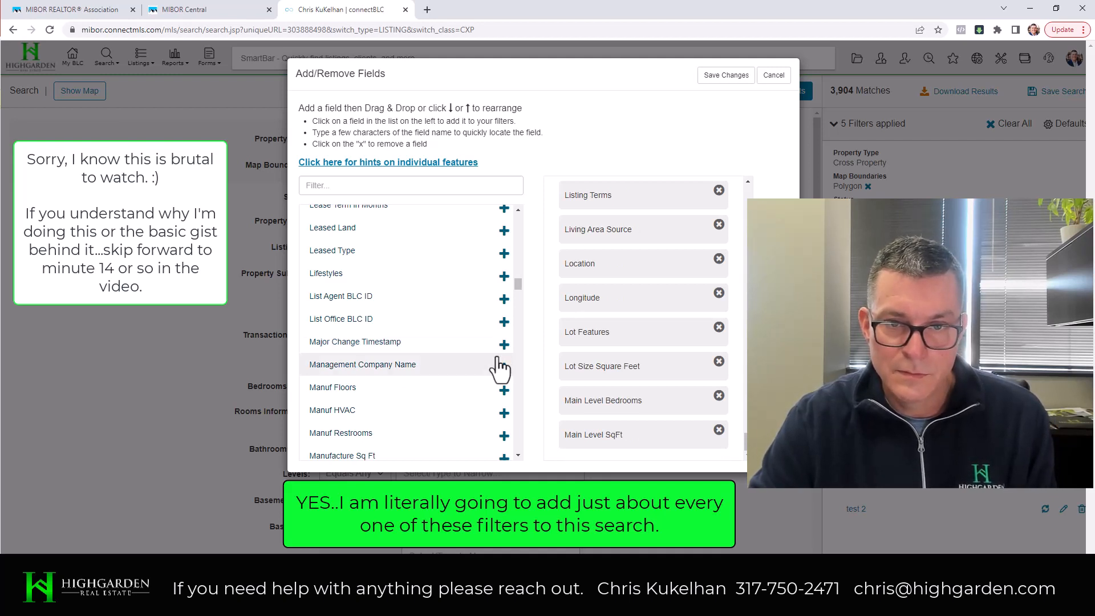
Step: Add Manuf Floors, Manuf HVAC, Manuf Restrooms and Manufacture Sq Ft to the search form, in that order
scroll(462, 376, down, 2)
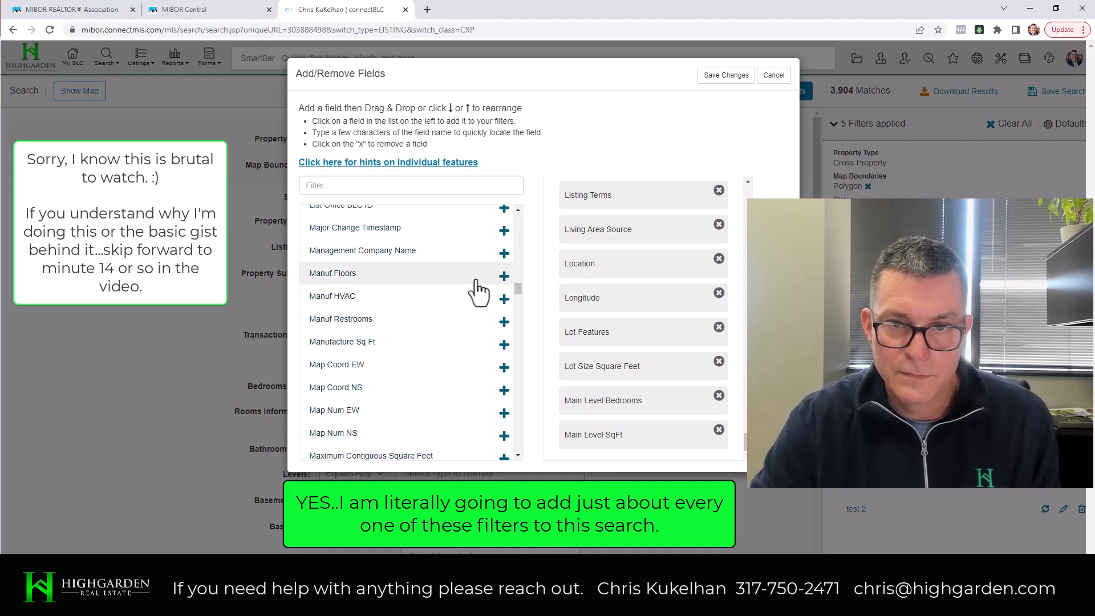
click(504, 276)
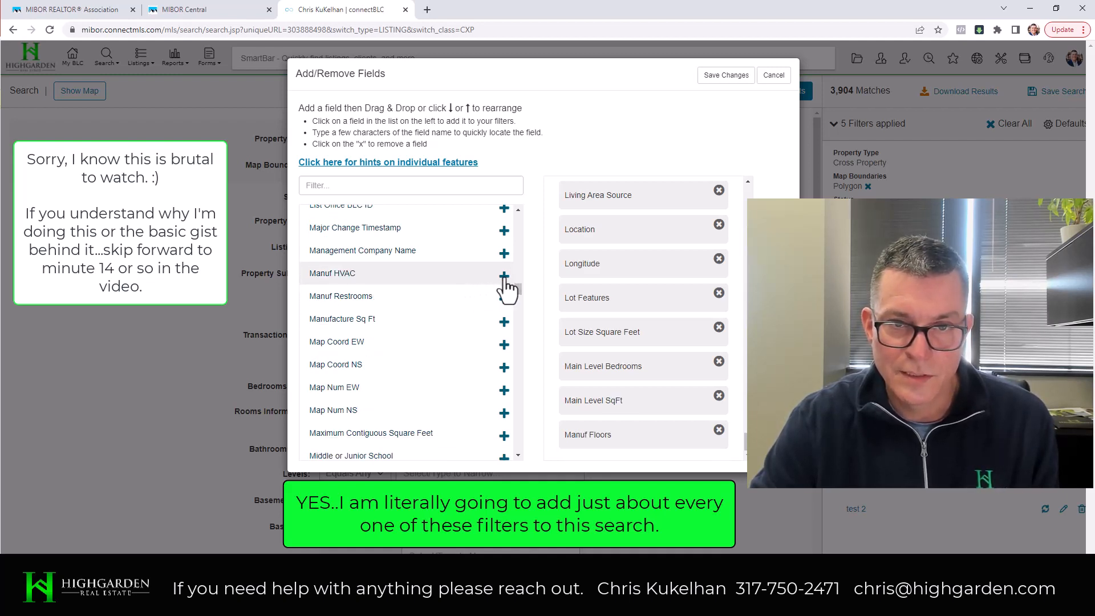
click(504, 276)
click(505, 277)
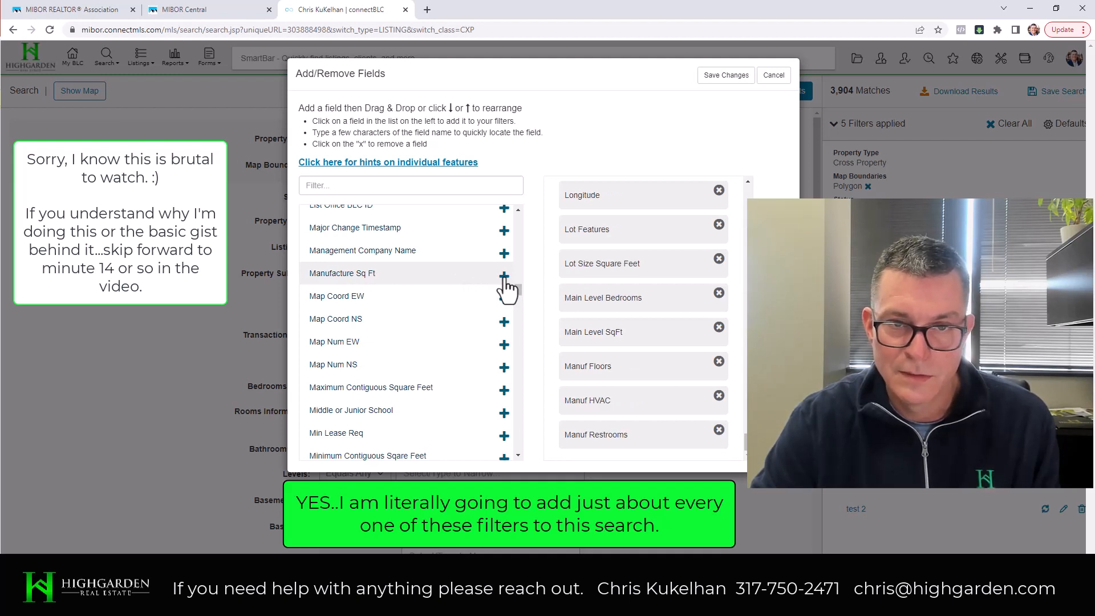
click(504, 276)
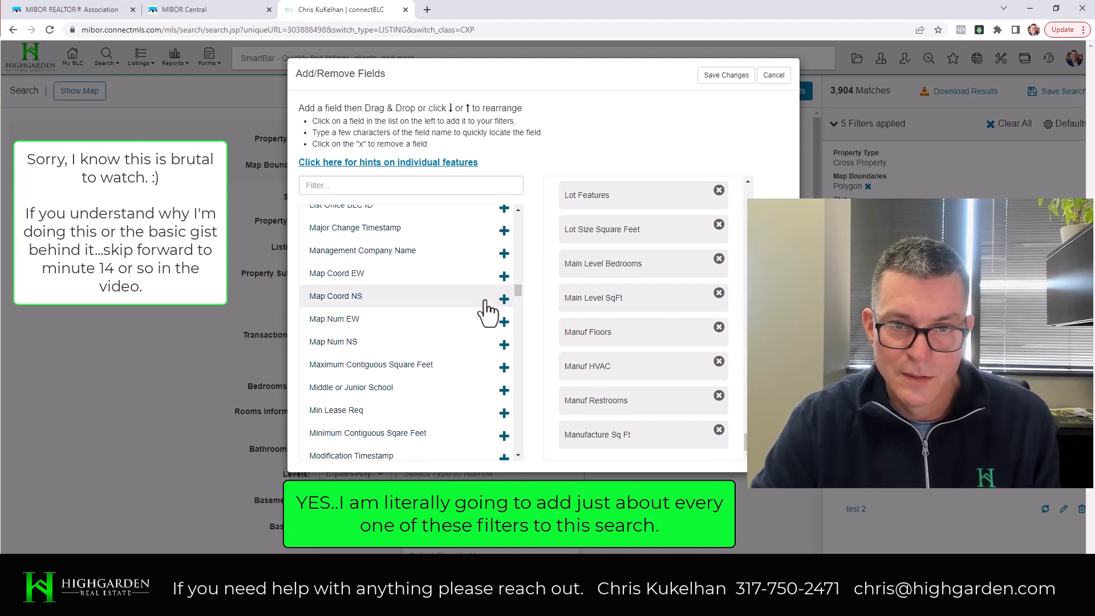
Step: Add Middle or Junior School, Multi Rooms, New Construction and Num Docks to the search form, in that order
scroll(479, 374, down, 1)
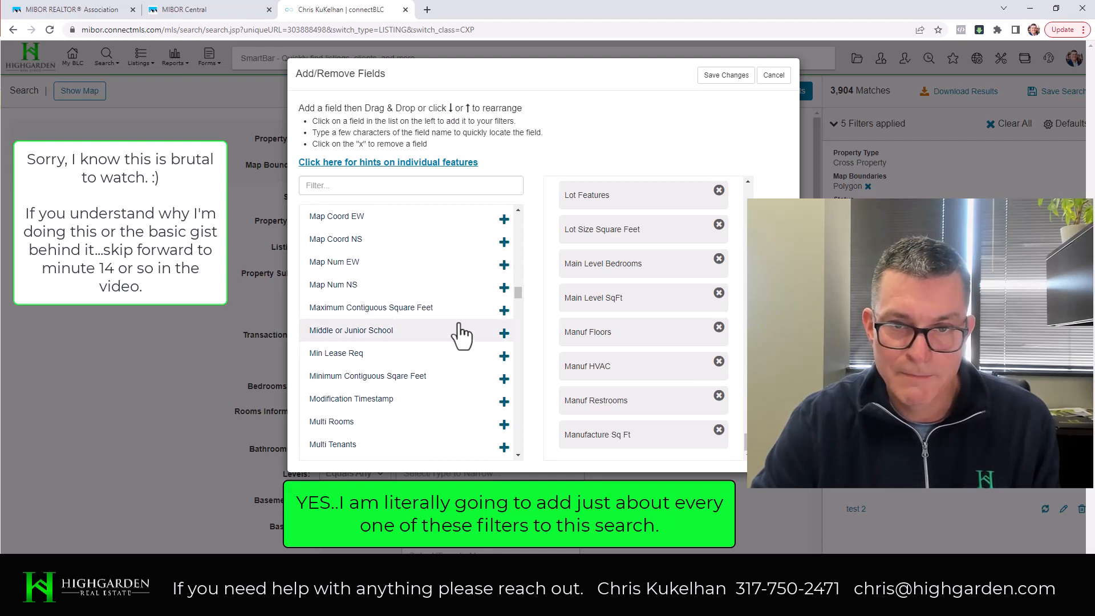
click(505, 333)
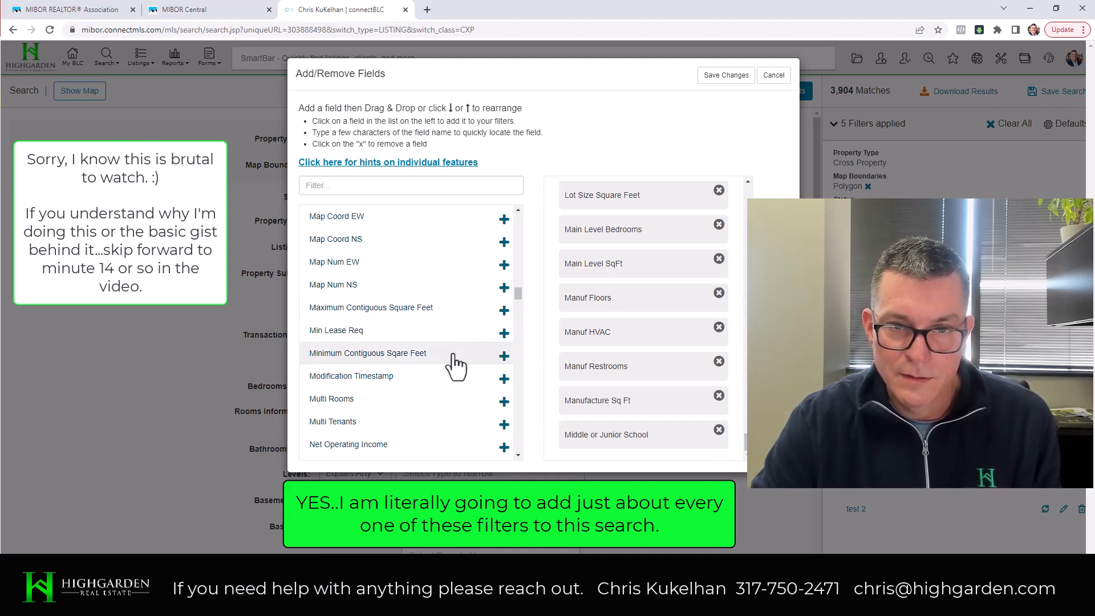
scroll(454, 365, down, 1)
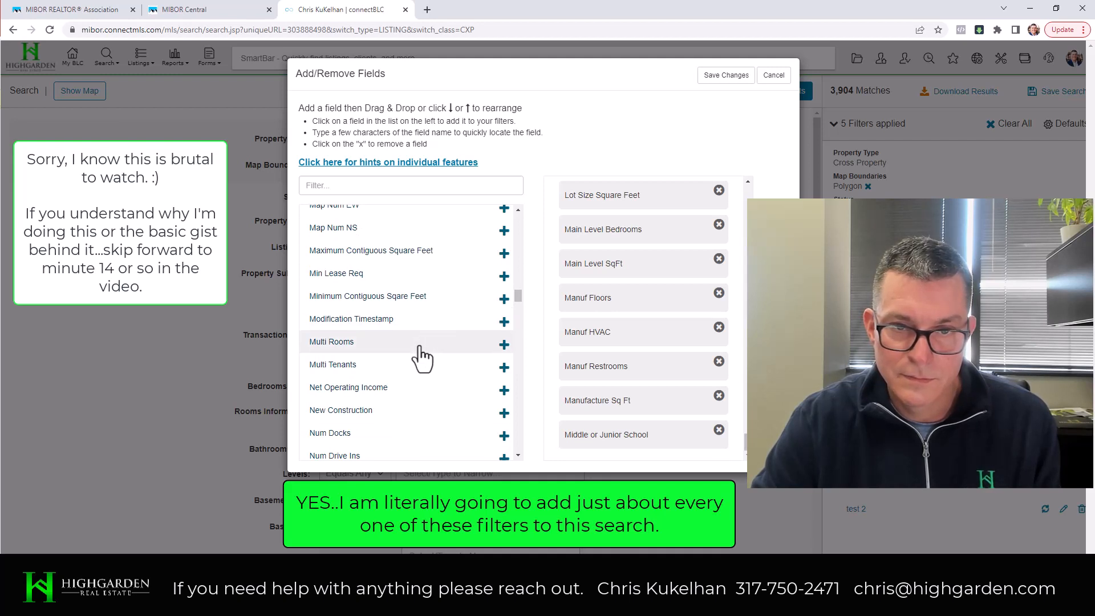
click(504, 345)
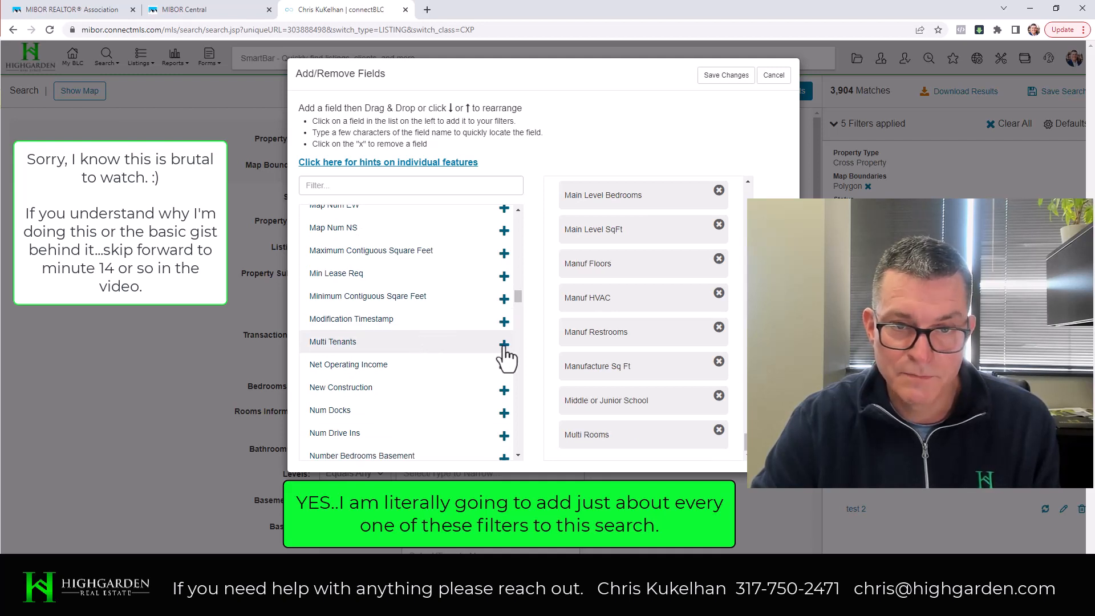
scroll(473, 376, down, 1)
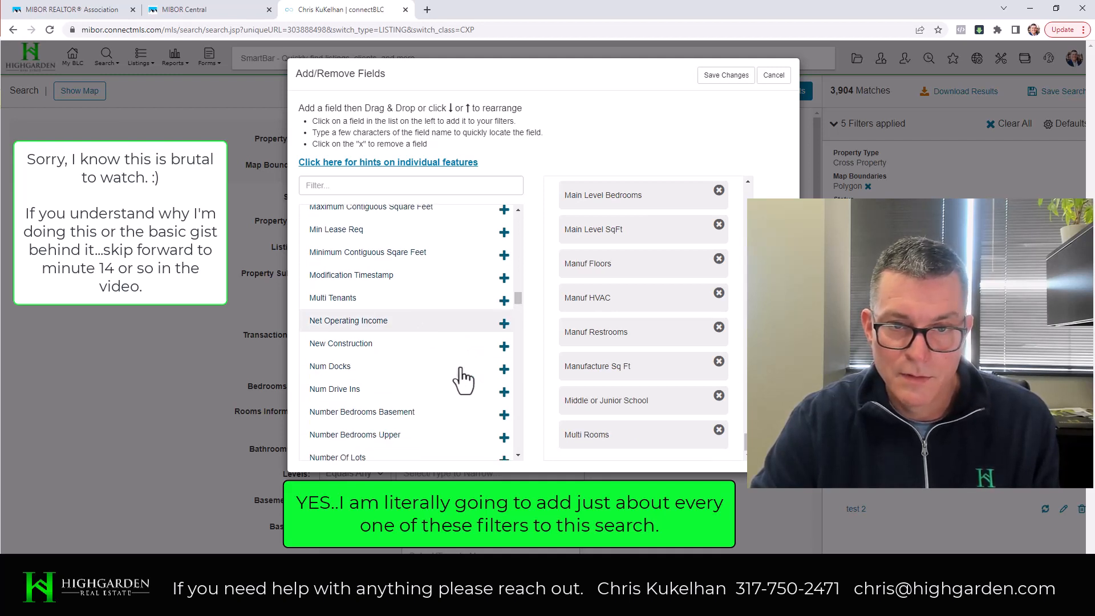
click(505, 344)
click(505, 344)
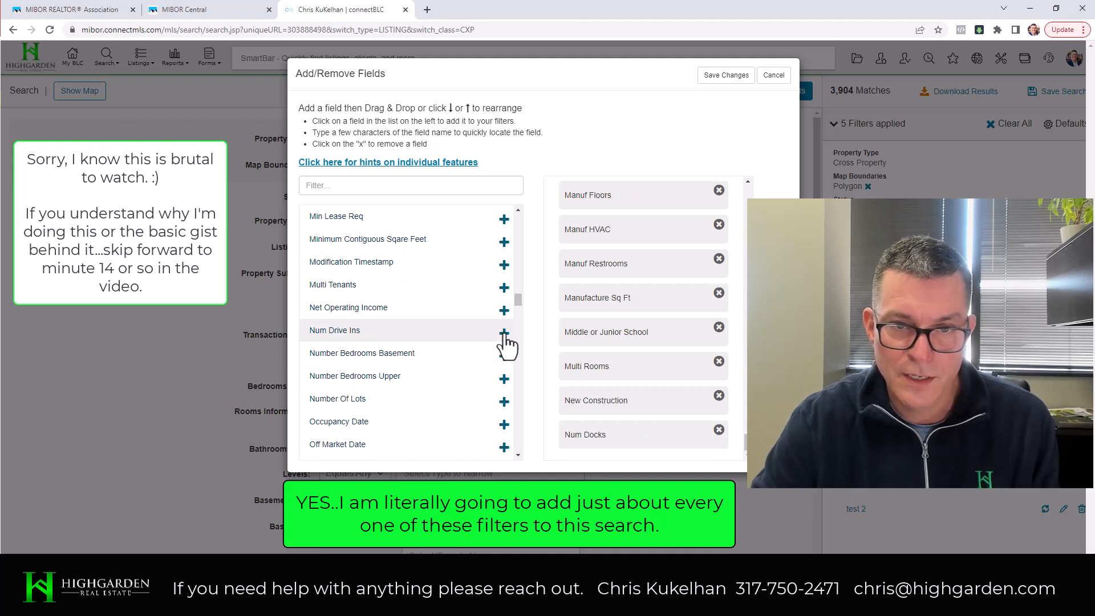
Step: Add Num Drive Ins, Number Bedrooms Basement, Number Bedrooms Upper and Number Of Lots to the search form, in that order
click(505, 344)
click(504, 344)
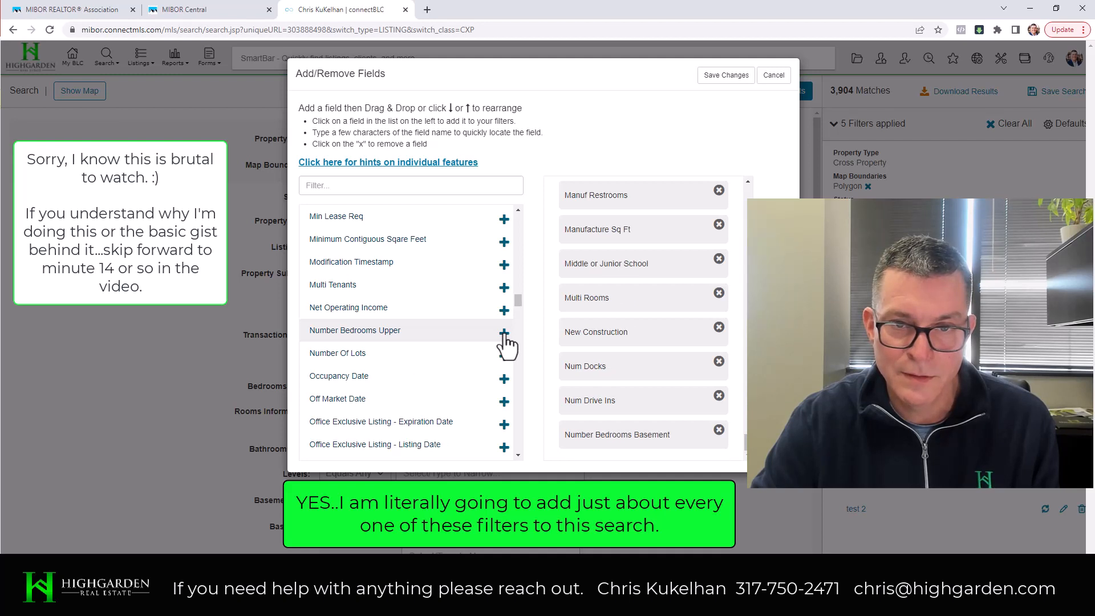
click(504, 334)
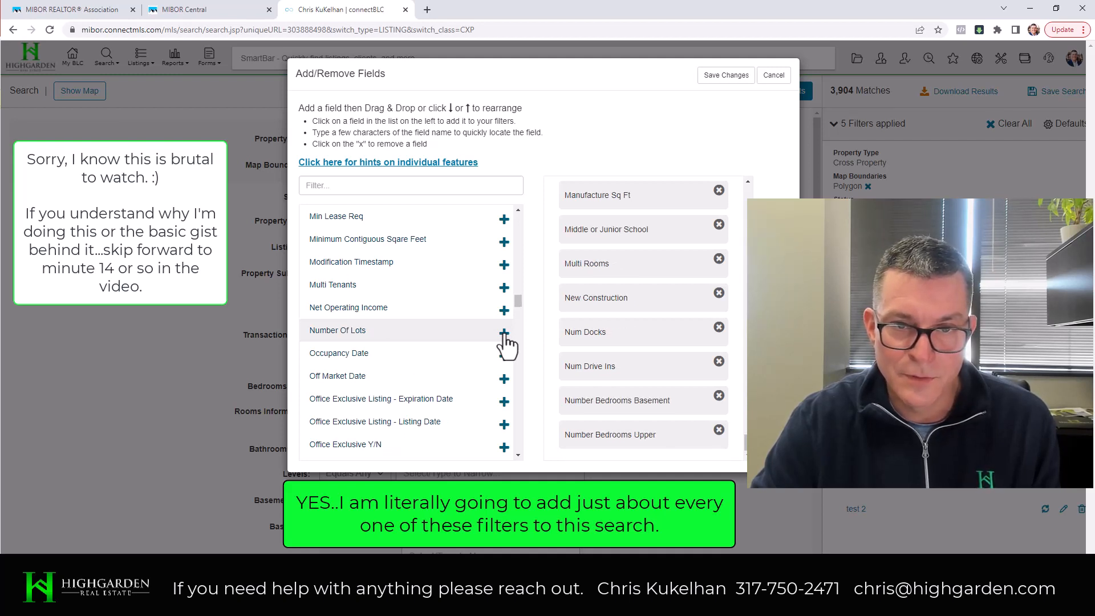
click(504, 334)
click(504, 334)
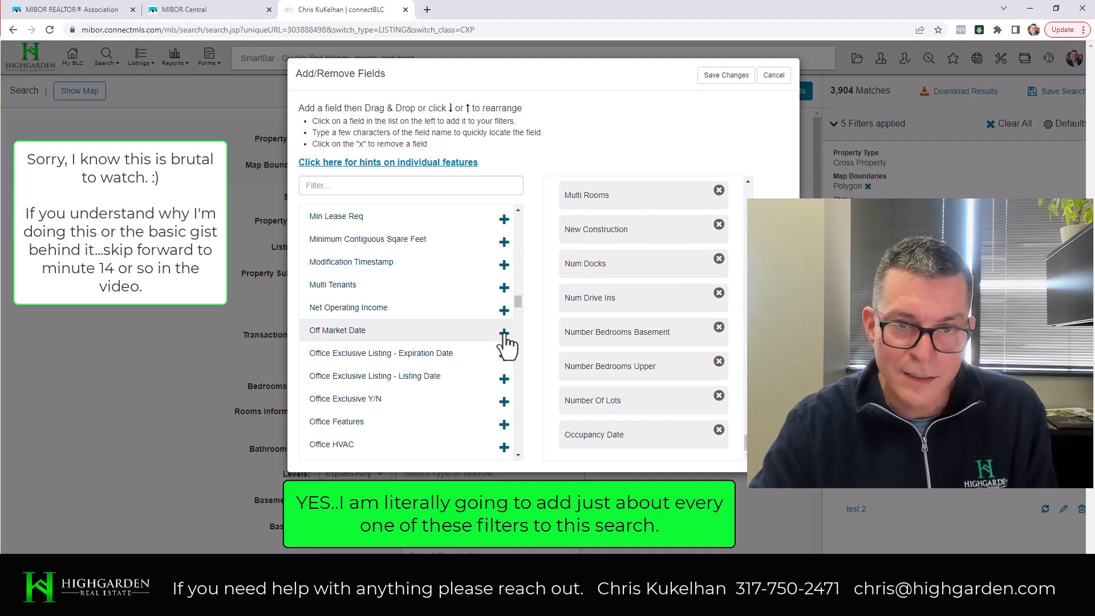
click(719, 430)
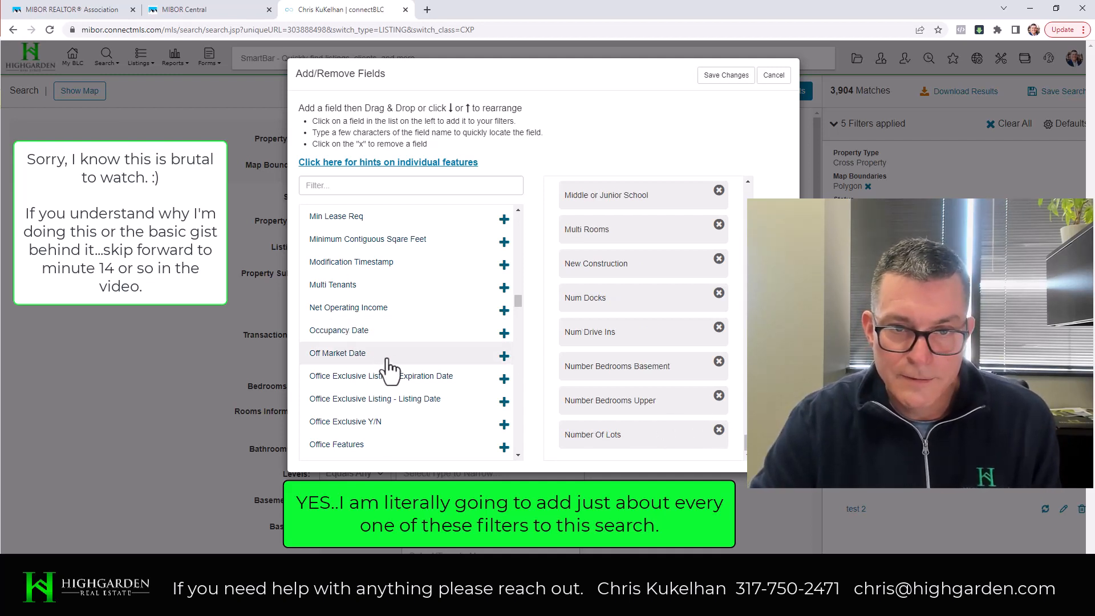
Step: Add Off Market Date, Office Features, Office HVAC, Office Sq Ft and Office Restrooms to the search form, in that order
scroll(427, 386, down, 1)
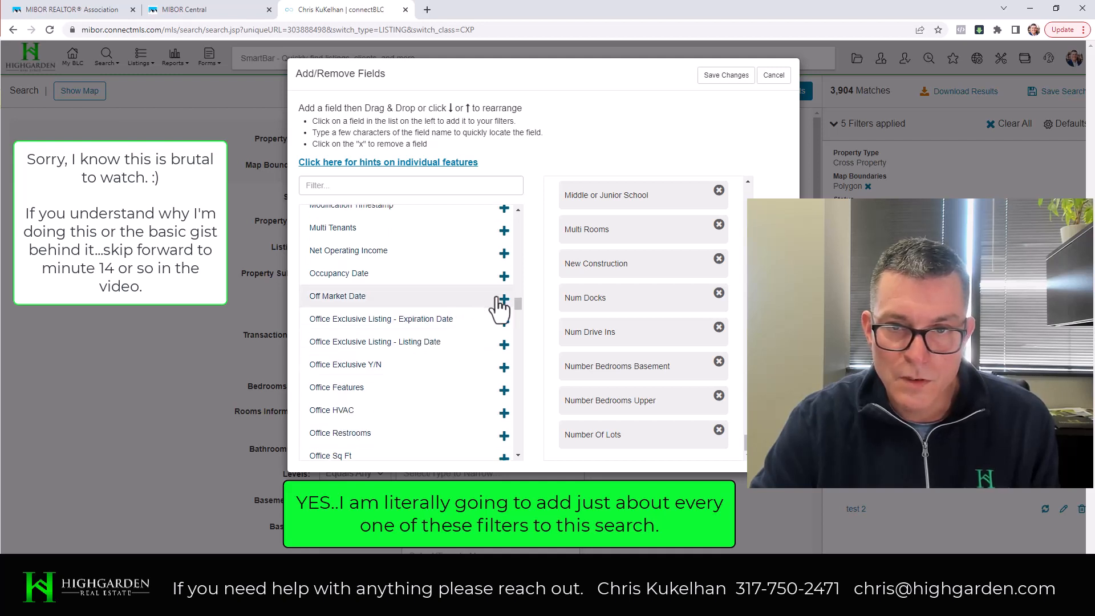
click(505, 299)
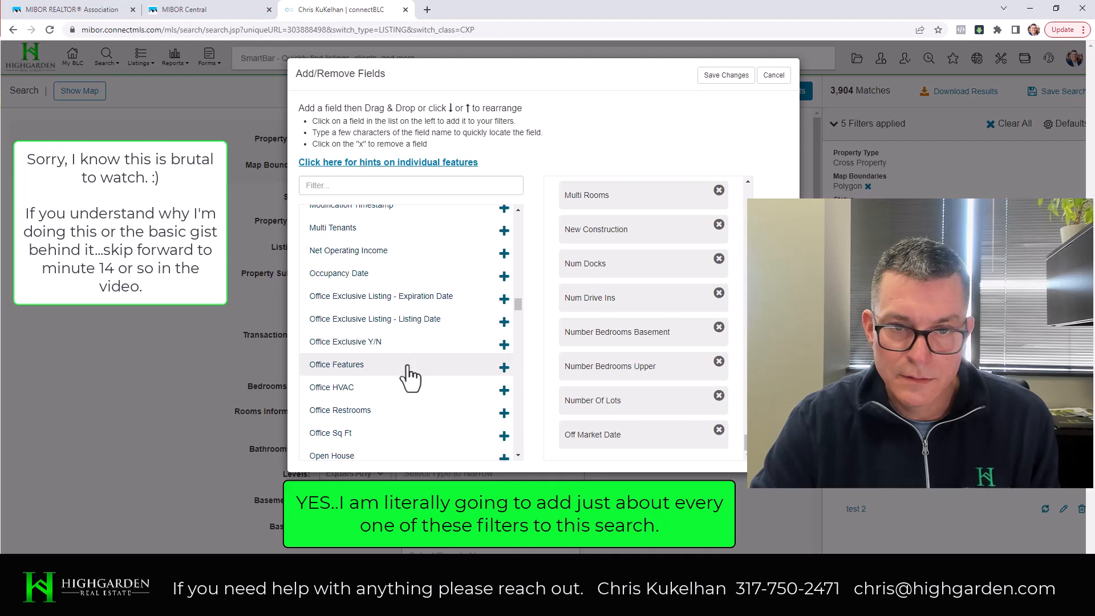
click(504, 367)
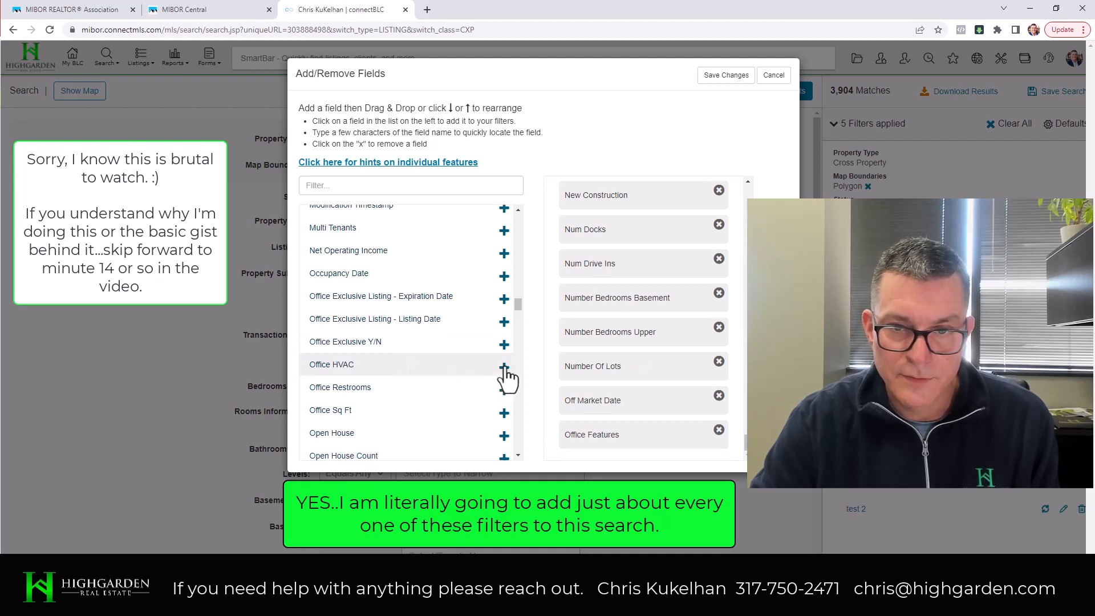
click(505, 367)
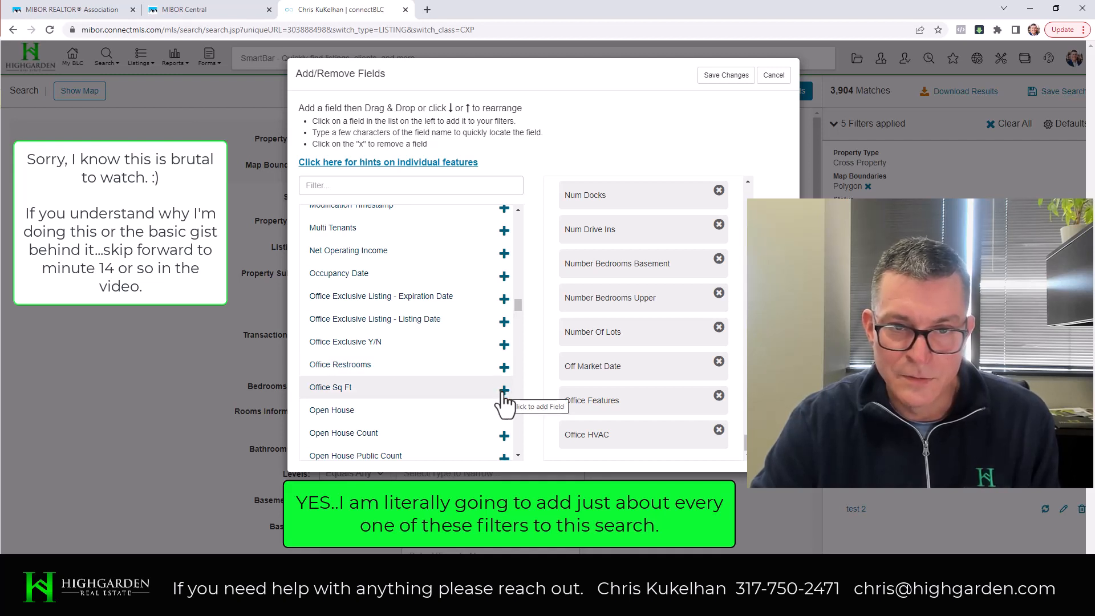
click(504, 392)
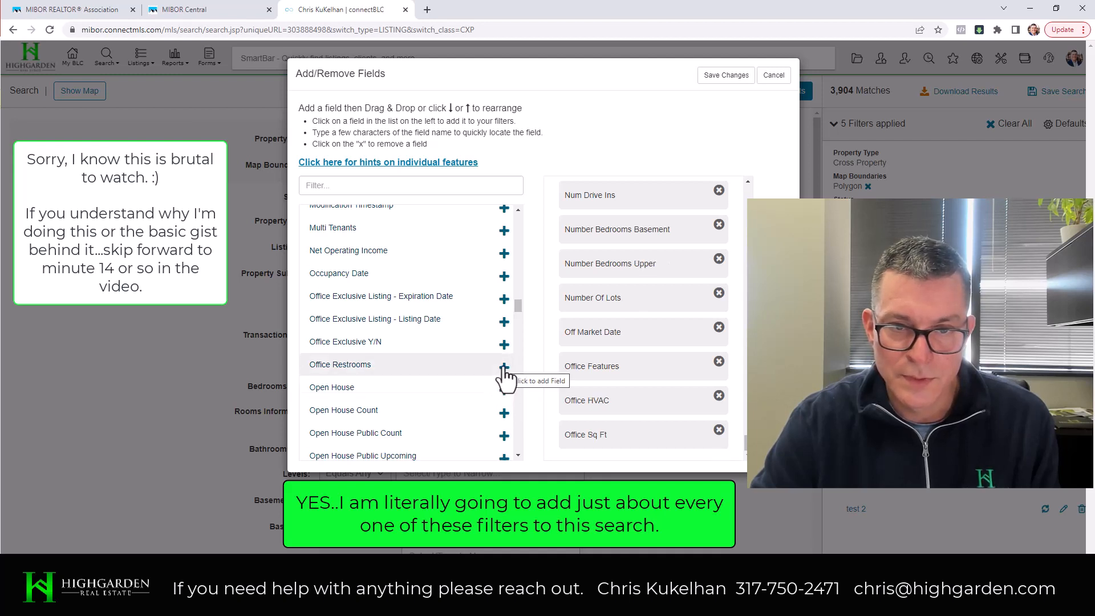
click(504, 367)
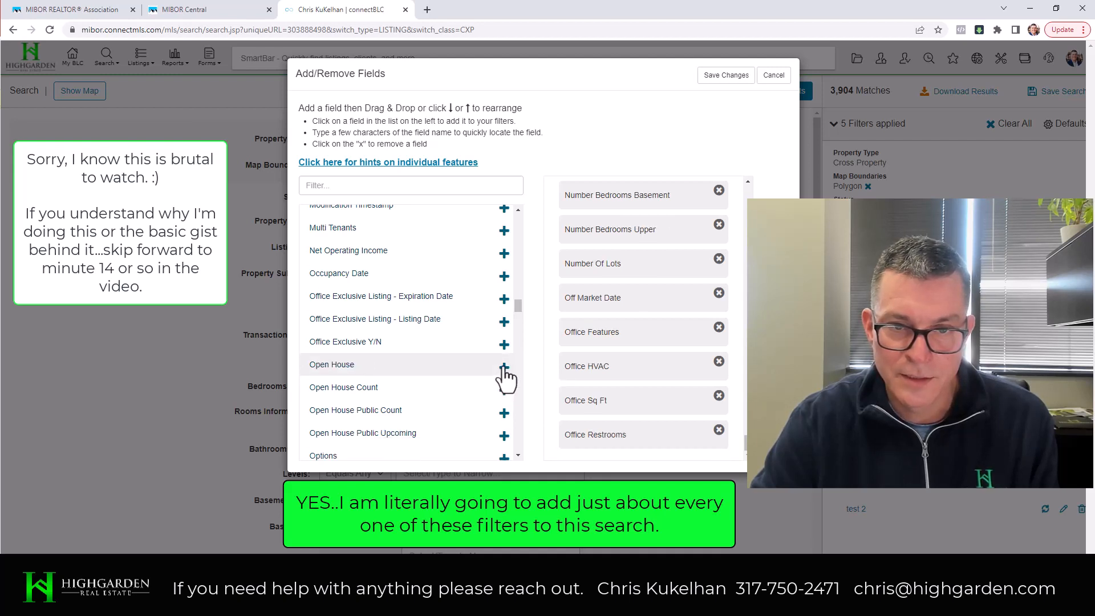
Step: Add Open House, Options and Original List Price to the search form, in that order
click(504, 368)
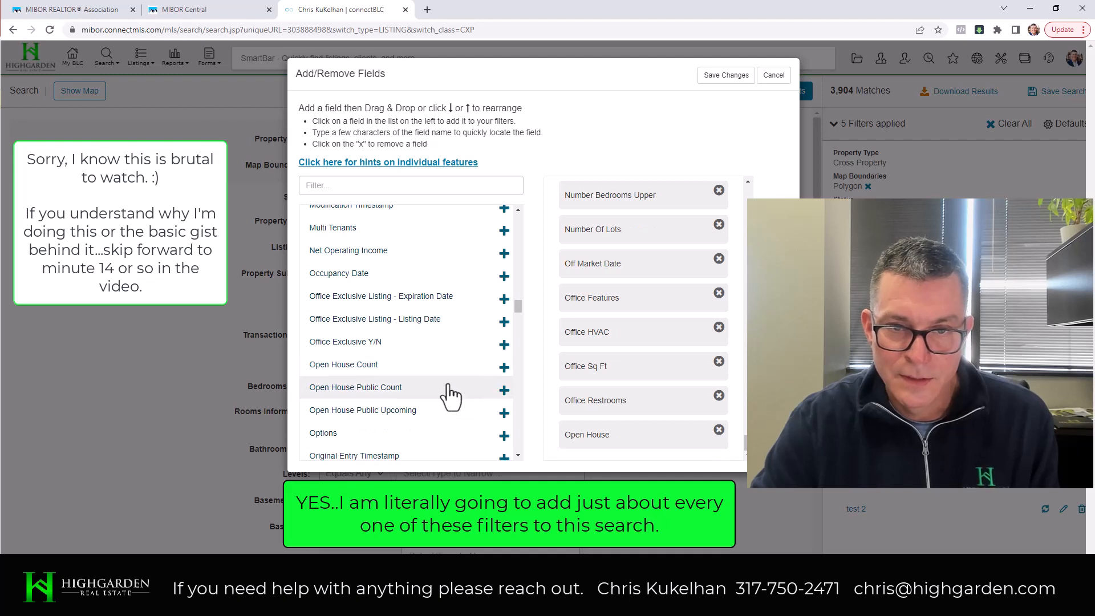
scroll(448, 393, down, 1)
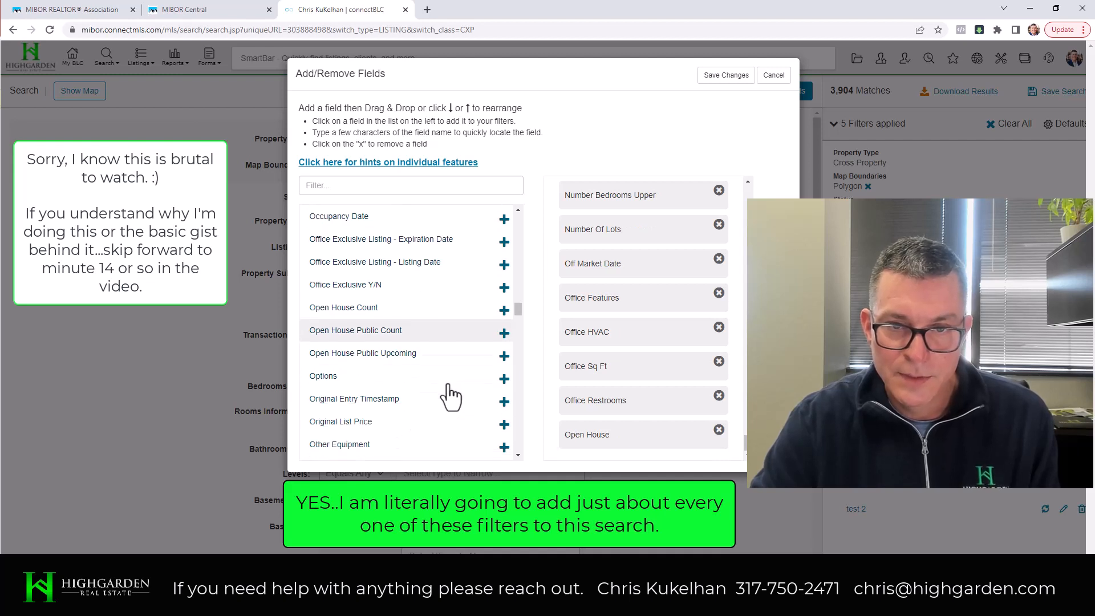
click(504, 380)
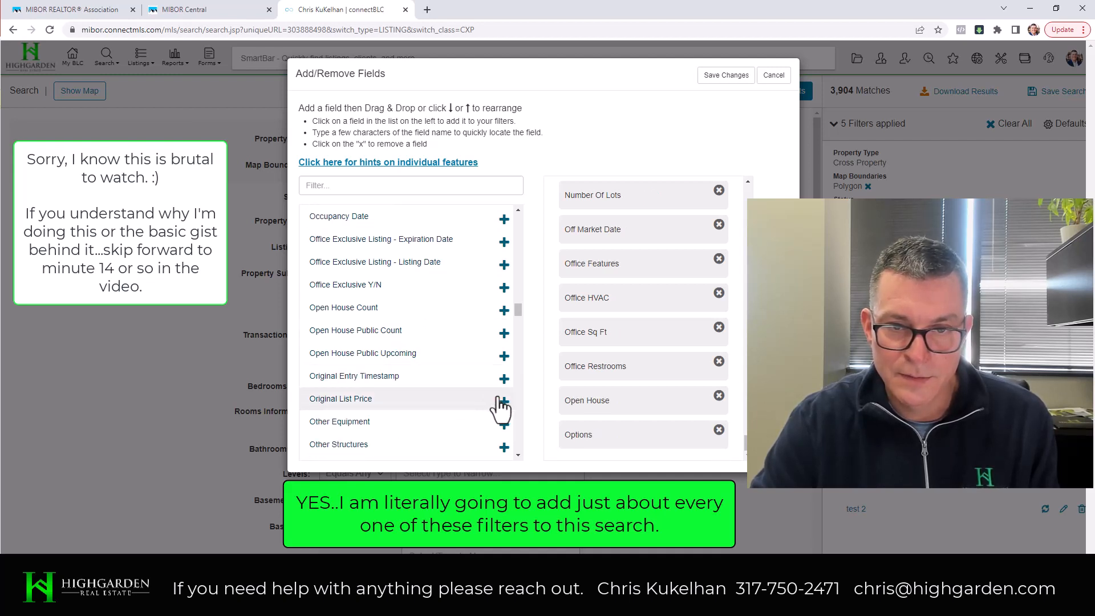
click(504, 401)
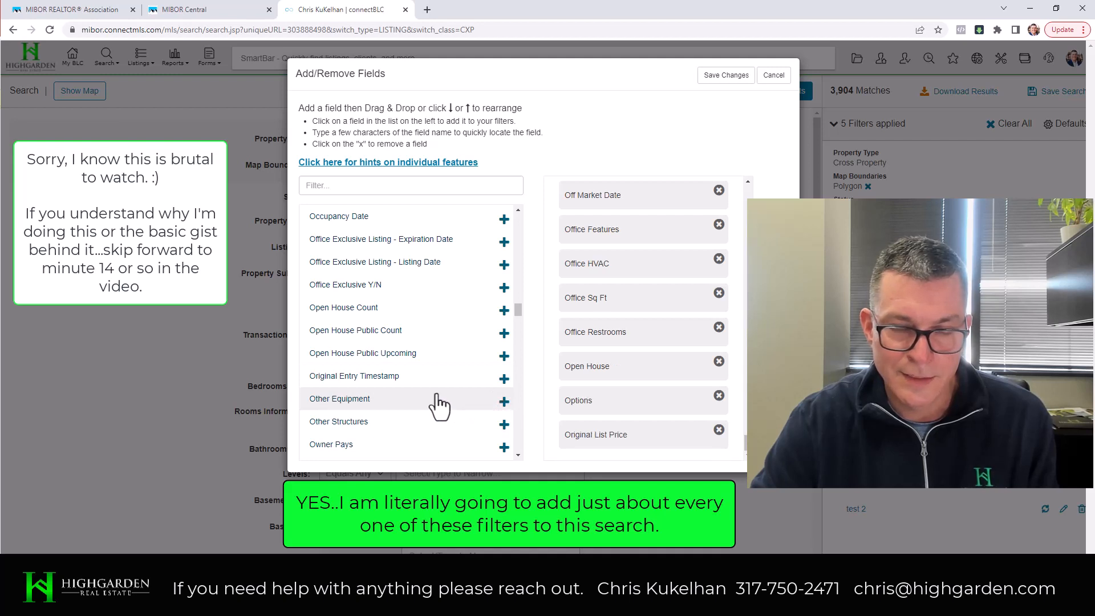
Step: Add Other Structures, Owner Pays, Other Equipment and Ownership Interest Types to the search form, in that order
scroll(435, 403, down, 1)
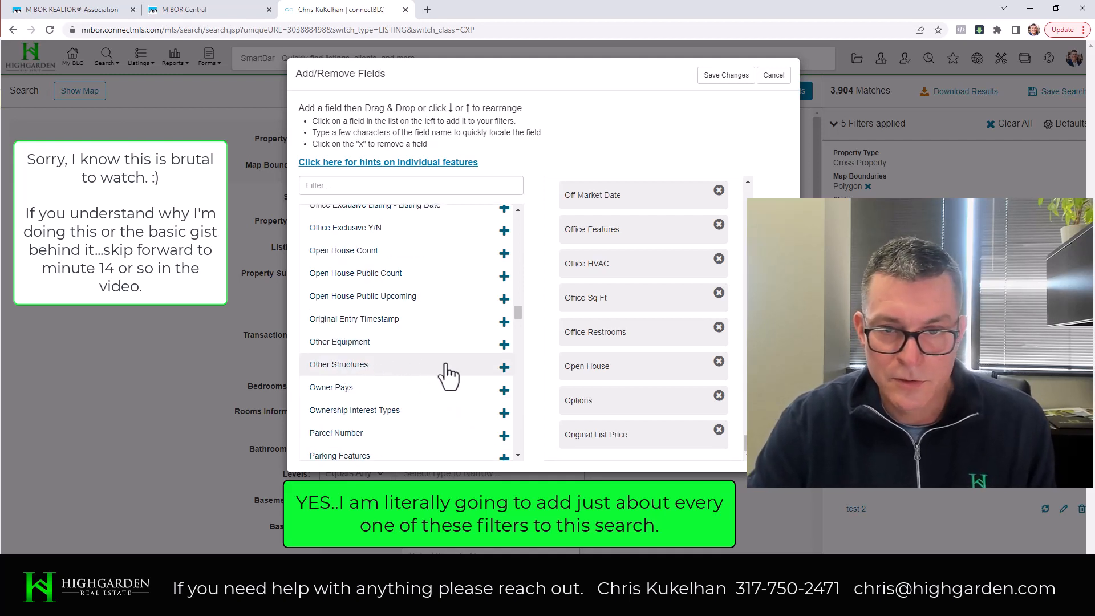
click(505, 367)
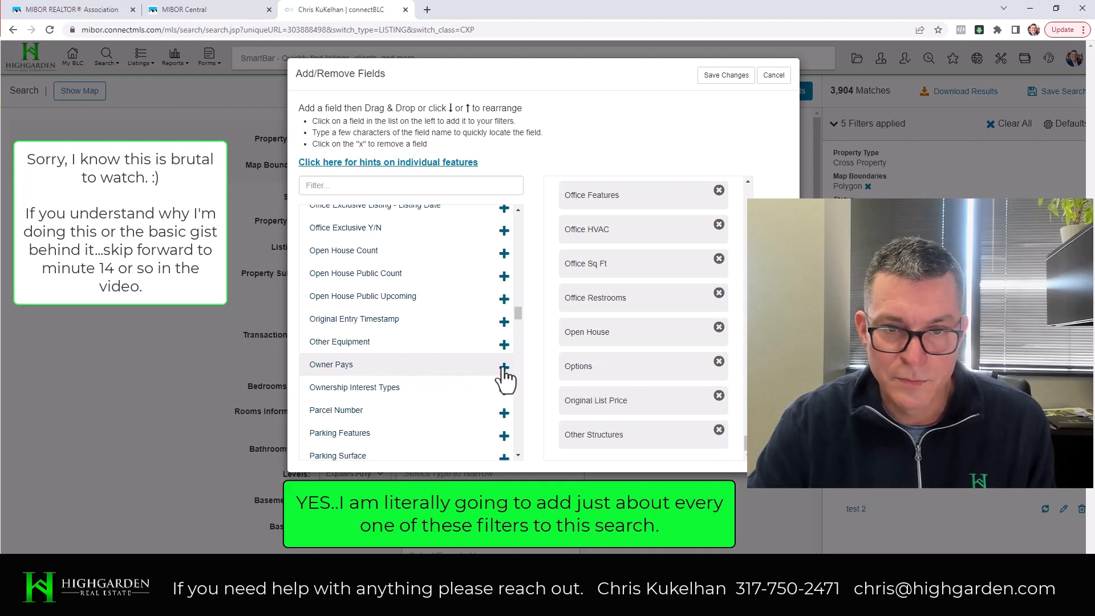
click(504, 367)
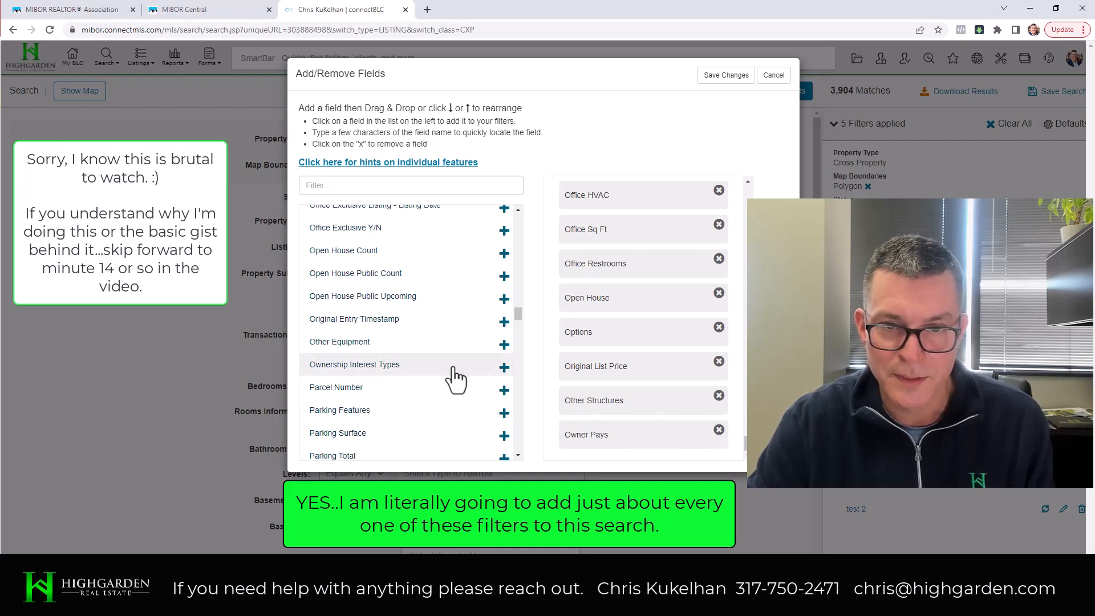
click(504, 345)
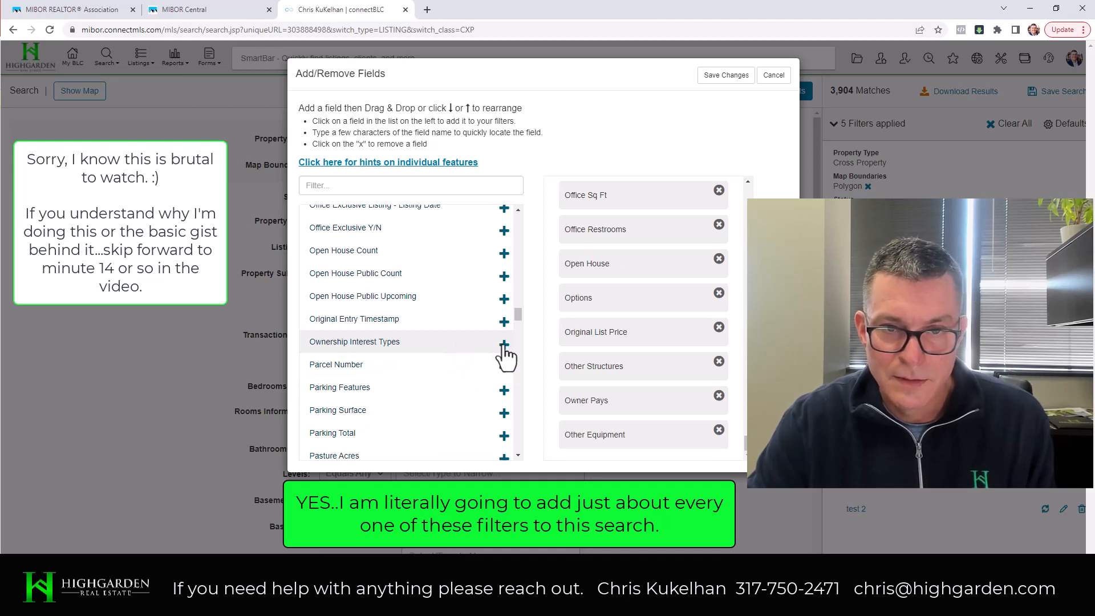
click(505, 345)
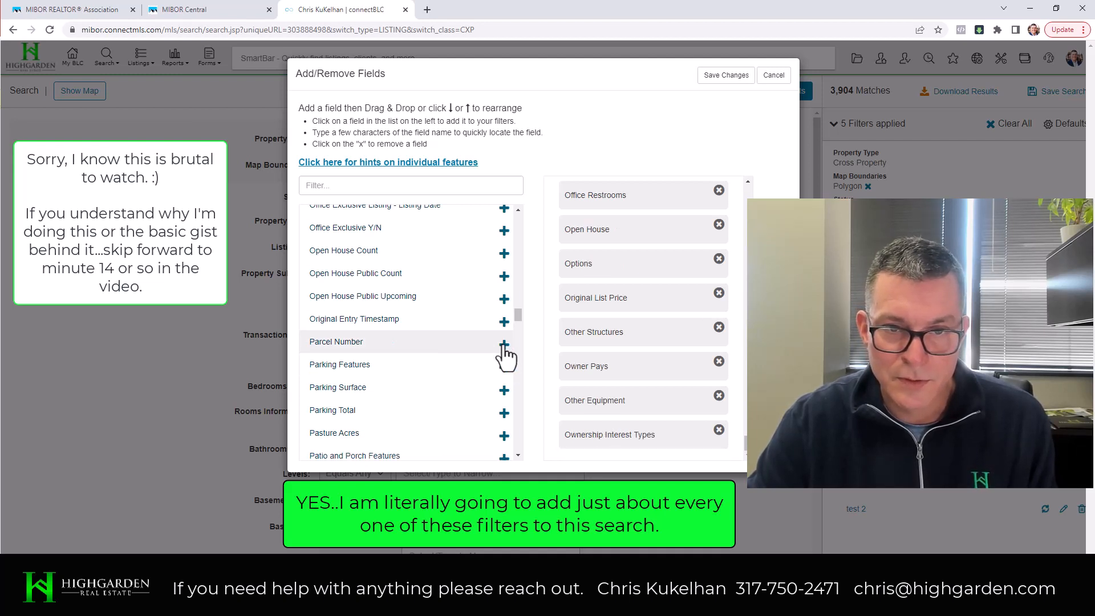
Step: Add Parking Features, Parking Surface, Parking Total, Pasture Acres, Patio and Porch Features and Percent Below Grade Finished to the search form, in that order
click(504, 368)
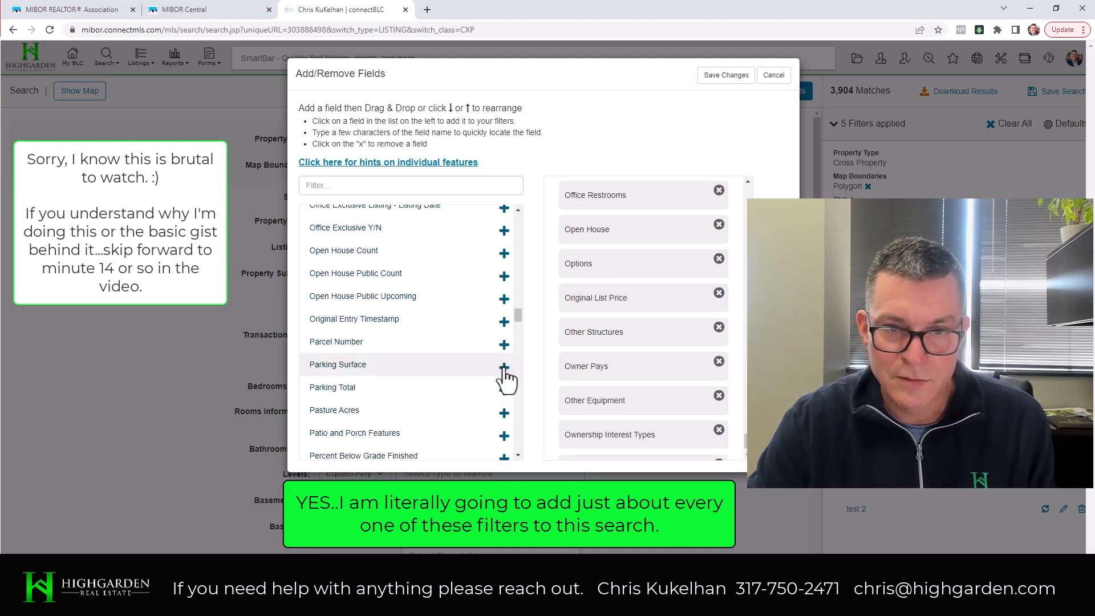
click(504, 368)
click(504, 367)
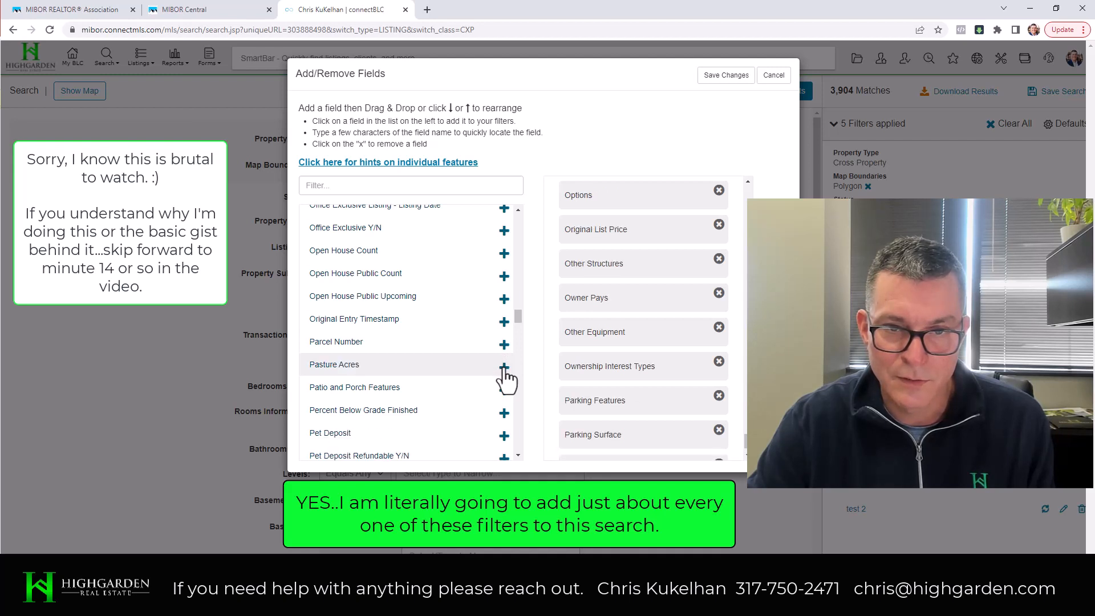
click(505, 368)
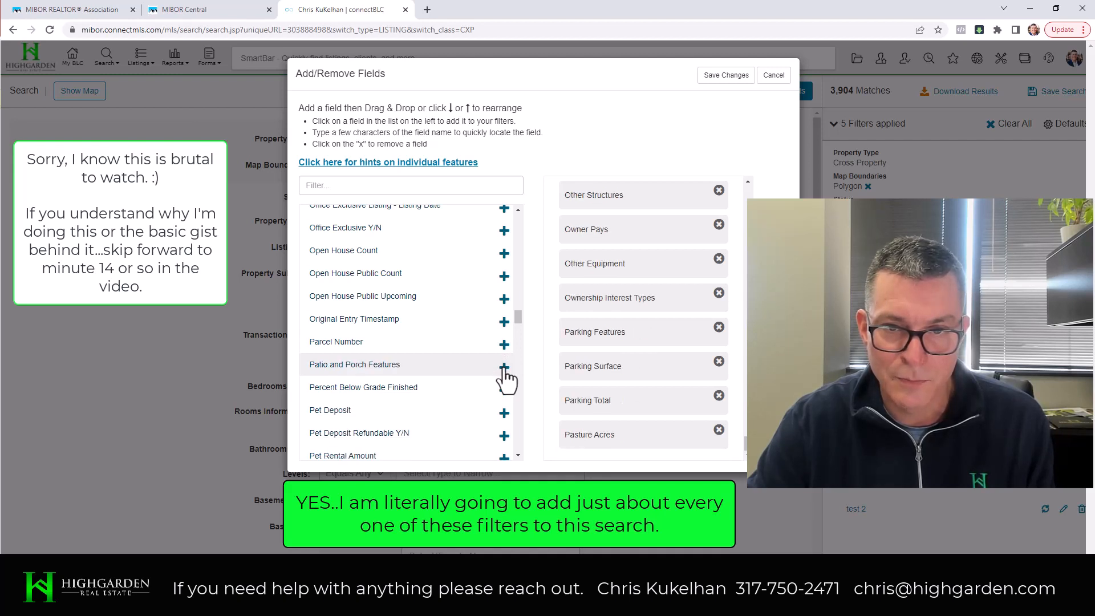
click(505, 368)
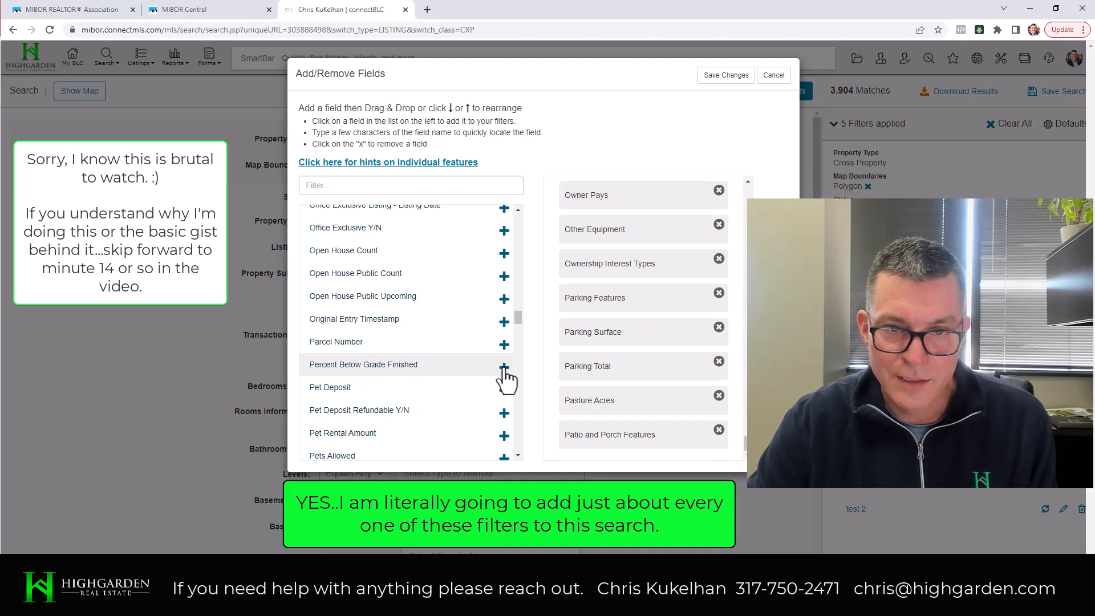
click(504, 368)
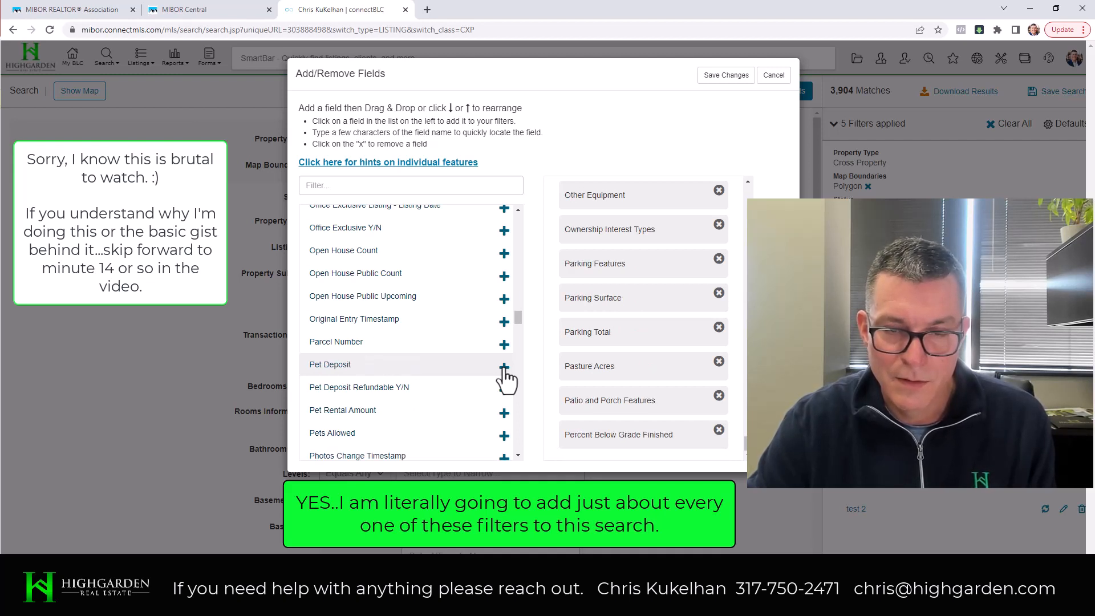
Step: Add Pool Features and Possession to the search form, in that order, skipping the pet and photo fields
scroll(453, 391, down, 2)
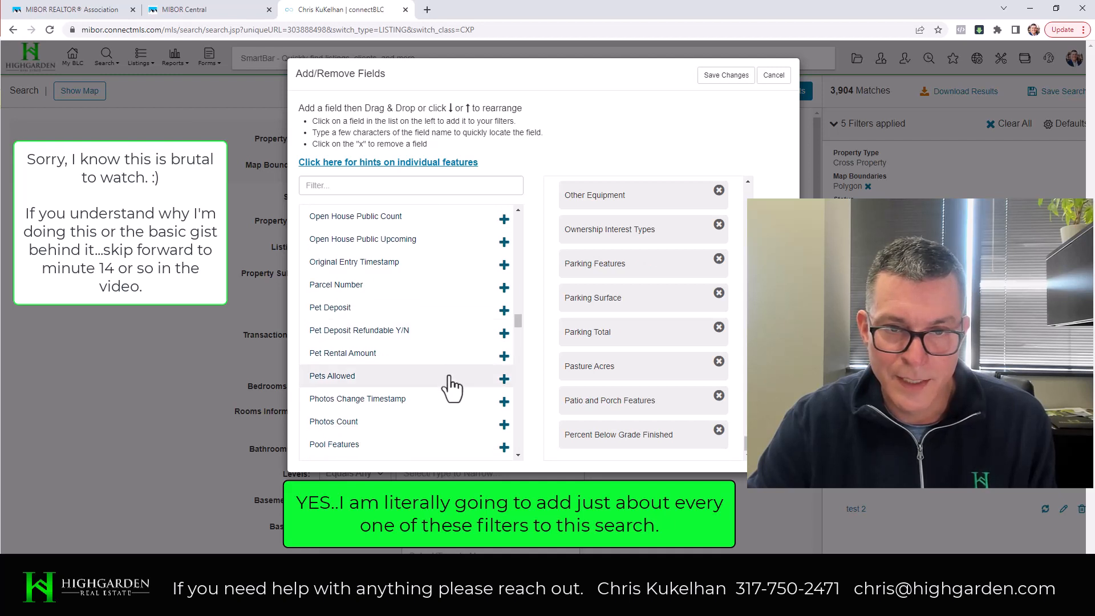
scroll(448, 379, down, 2)
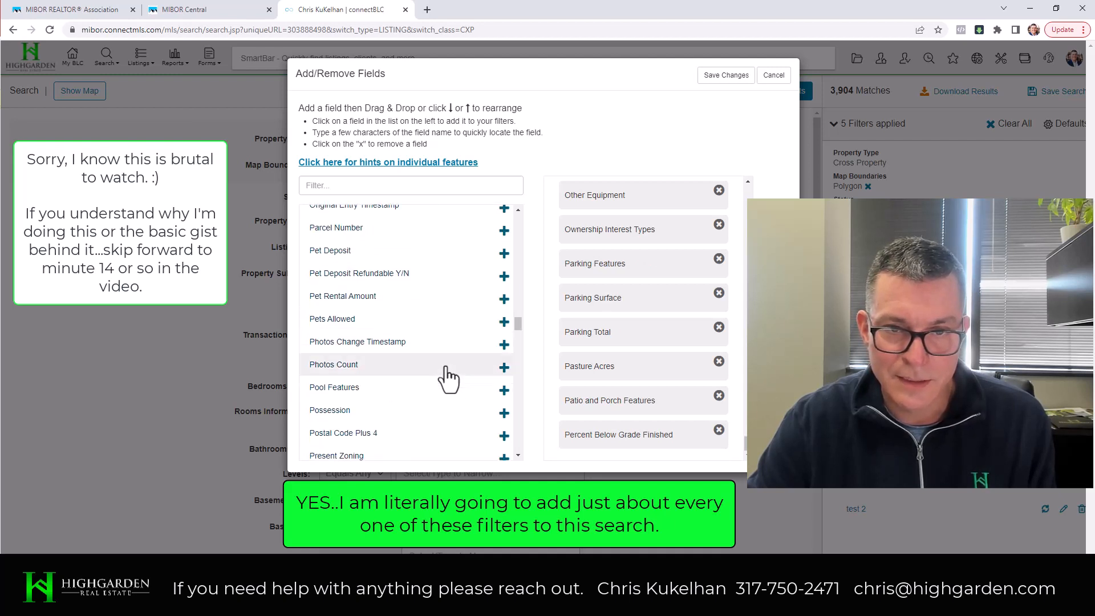
scroll(449, 378, down, 2)
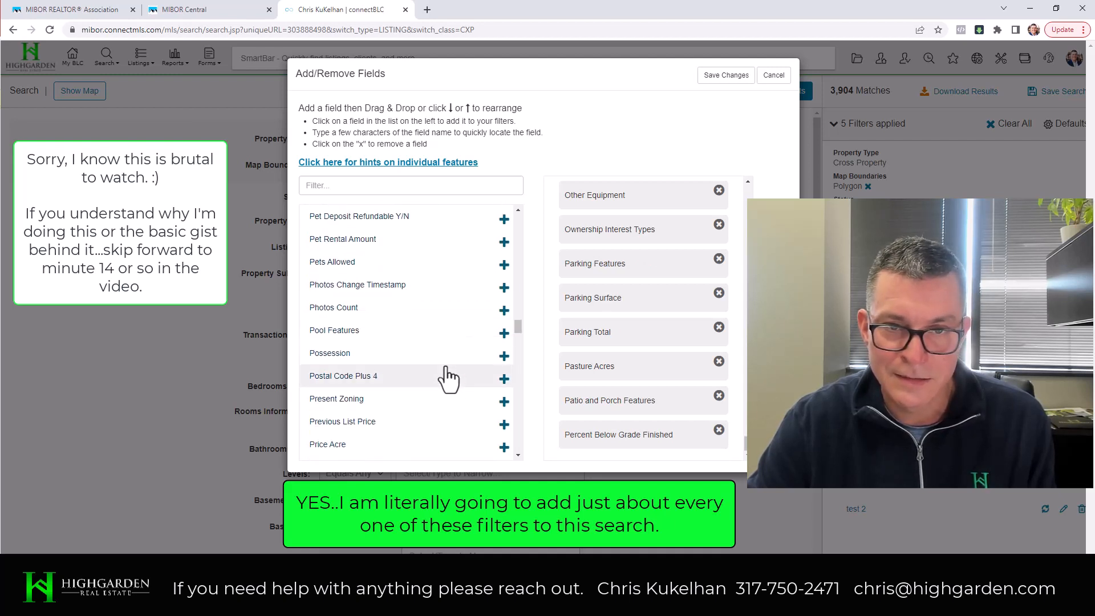
click(504, 336)
click(504, 335)
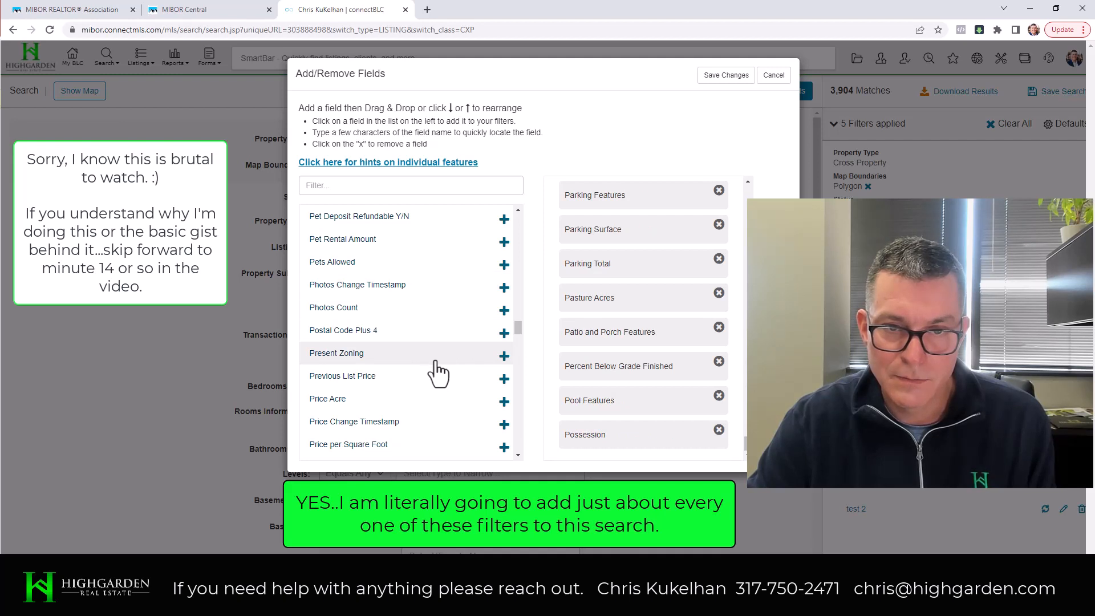
scroll(438, 370, down, 5)
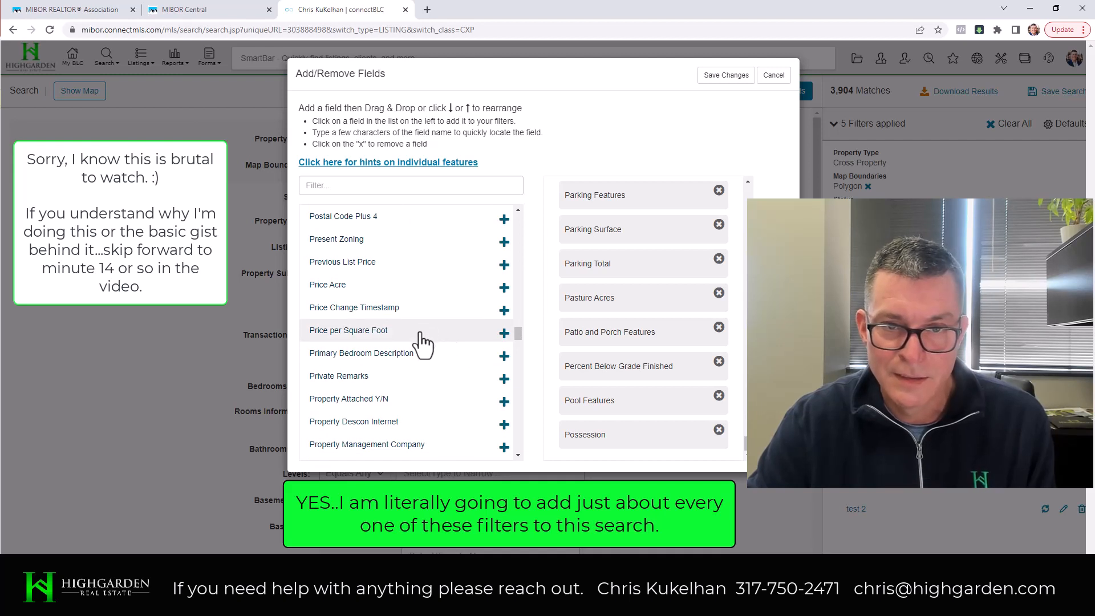
Step: Add Price per Square Foot, Primary Bedroom Description, Private Remarks, Property Attached Y/N and Public Remarks to the search form, in that order
click(504, 334)
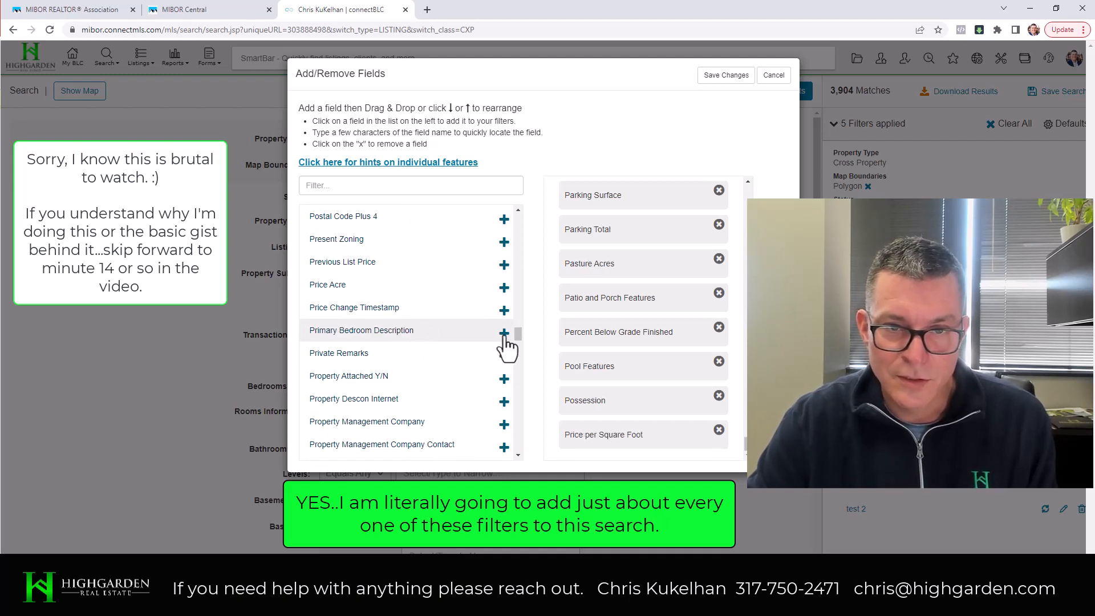
click(504, 334)
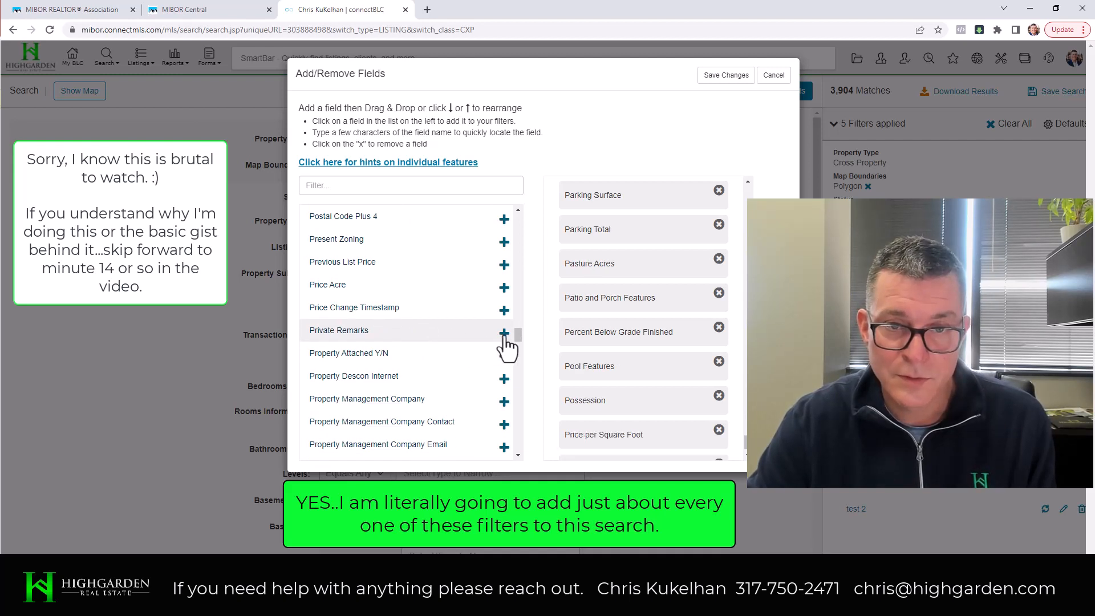
click(505, 334)
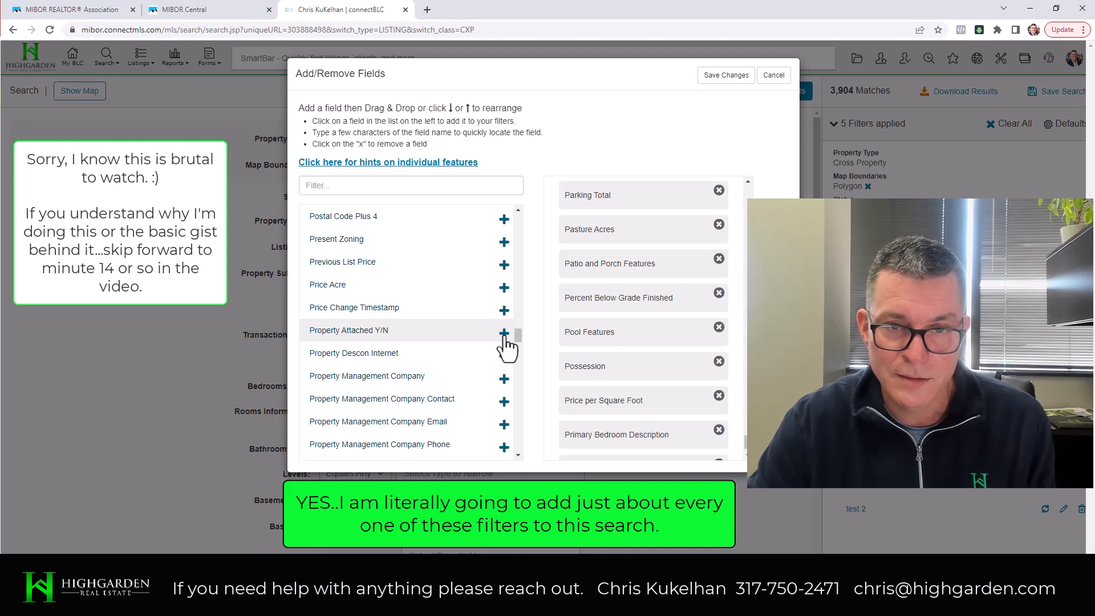
click(504, 335)
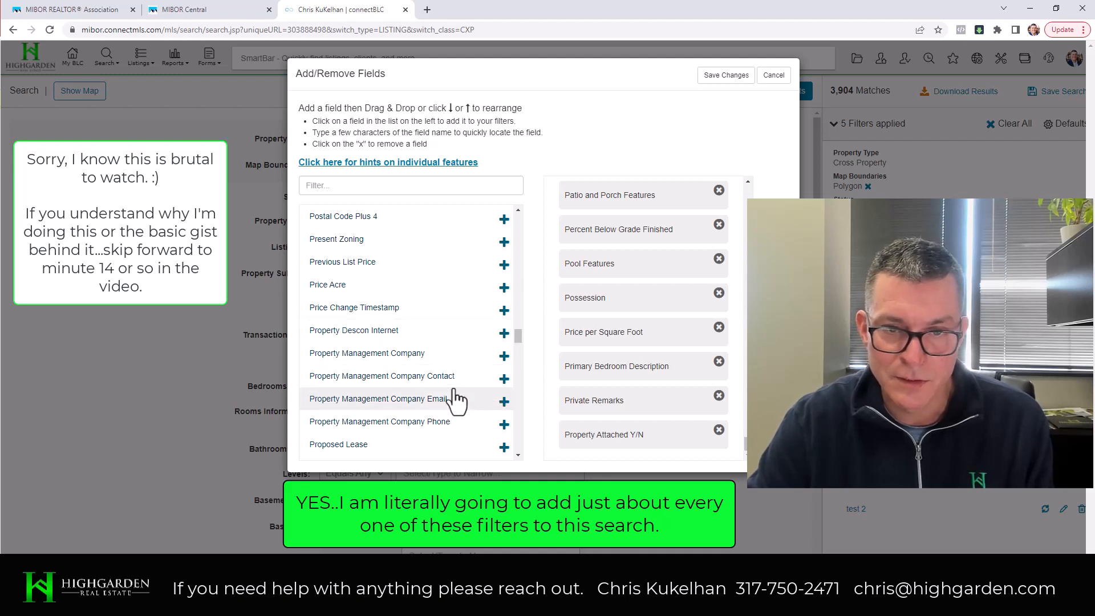
scroll(457, 399, down, 2)
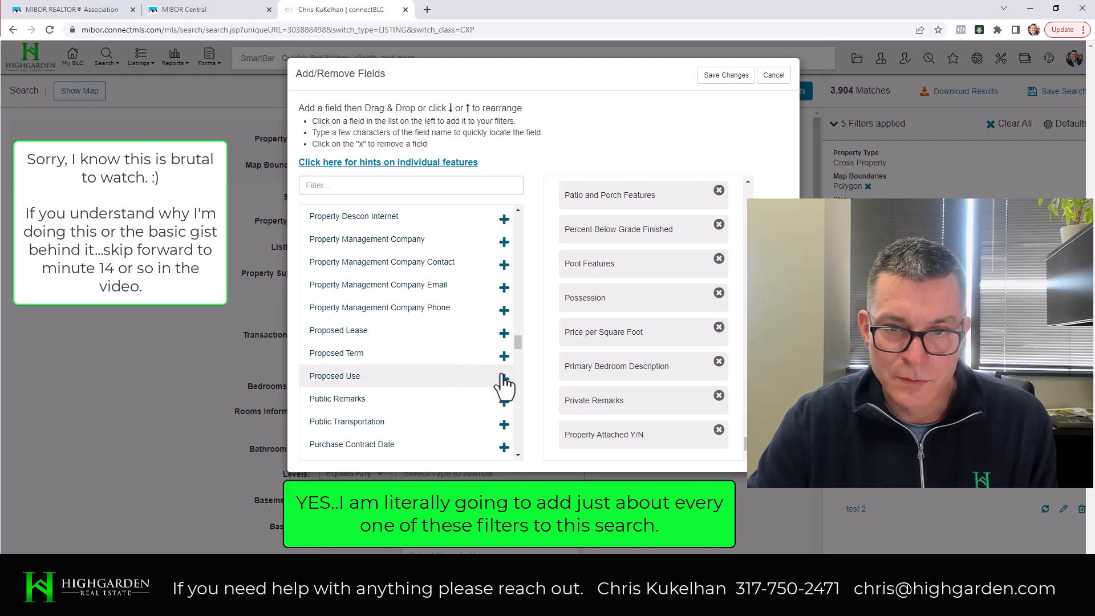
click(505, 402)
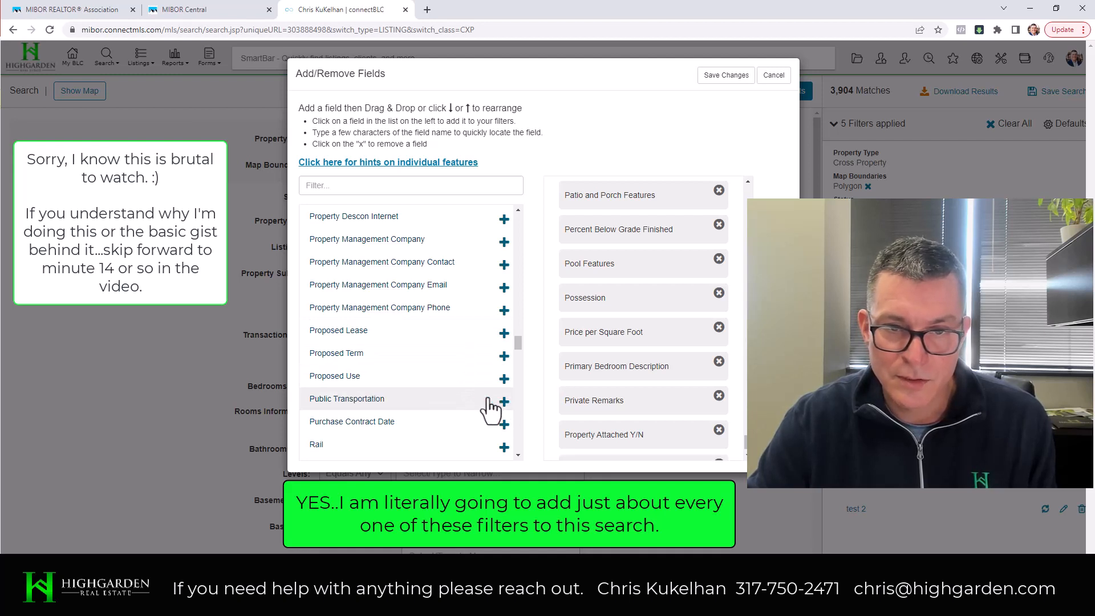
Step: Add Road Access, Road Frontage Type, Road Surface Type and Roof to the search form, in that order
scroll(471, 376, down, 2)
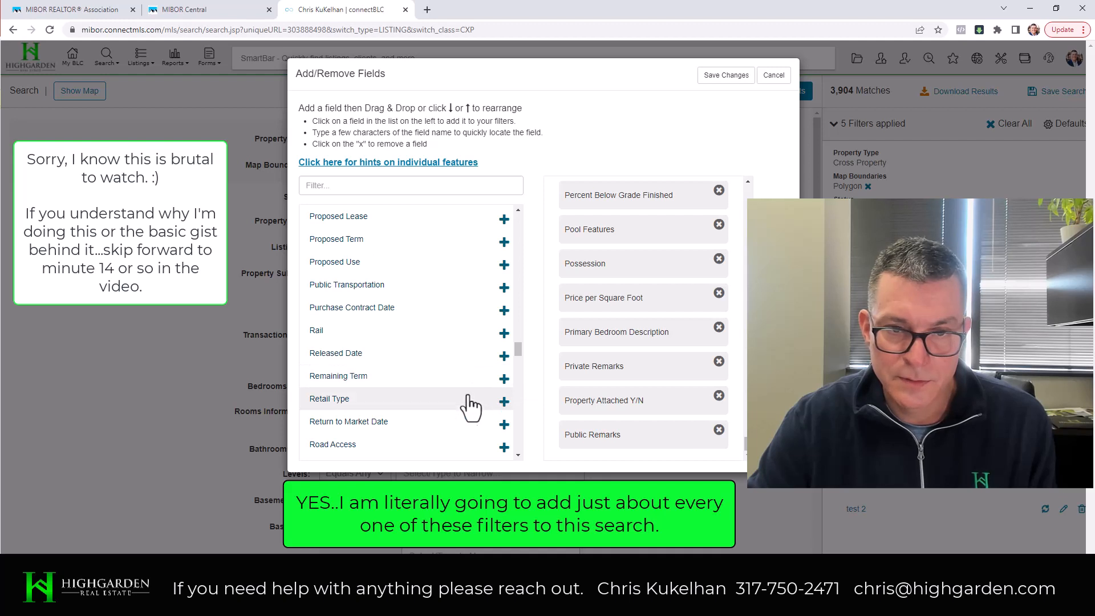
scroll(467, 408, down, 2)
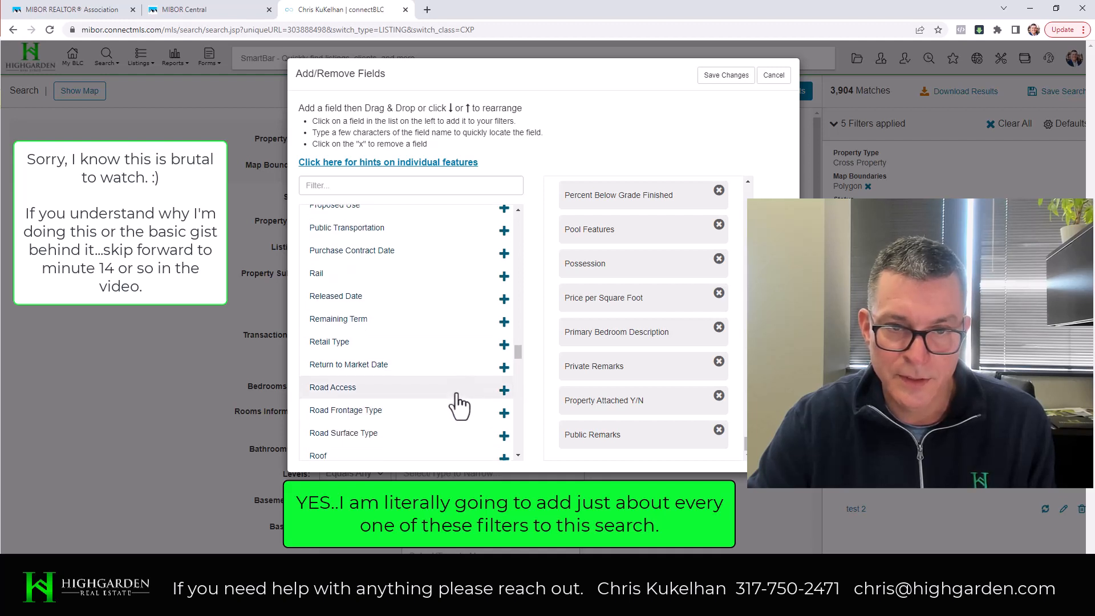
scroll(458, 405, down, 3)
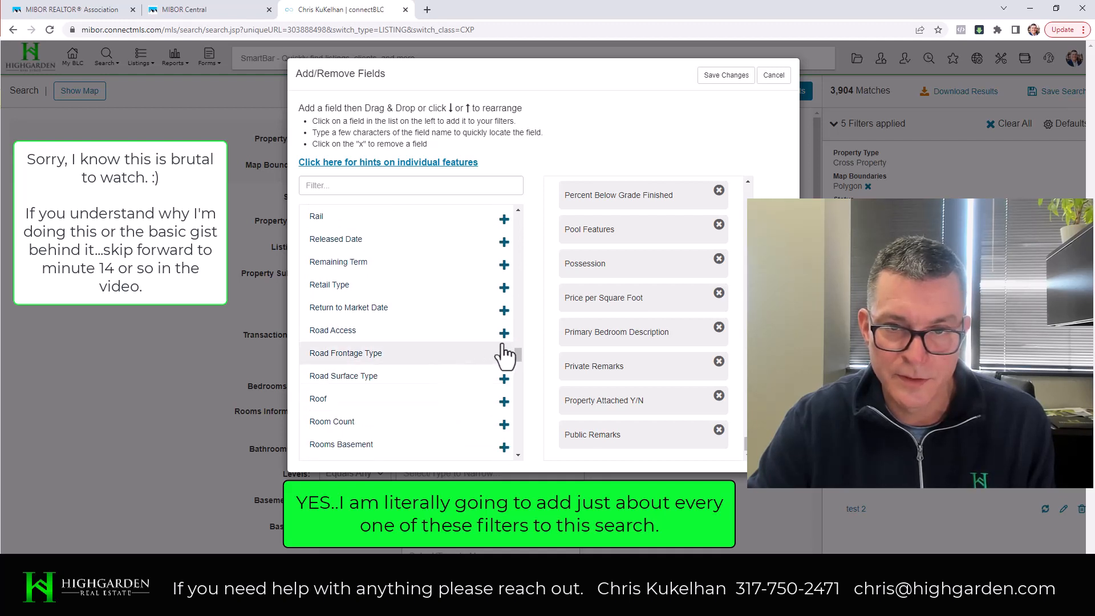
click(504, 336)
click(504, 336)
click(503, 336)
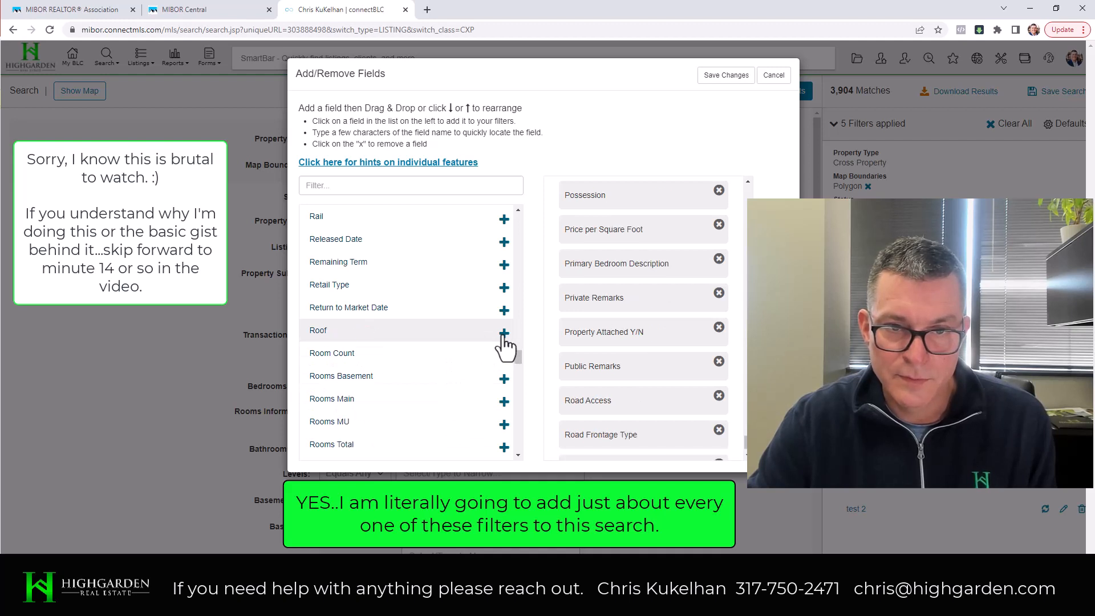
click(503, 335)
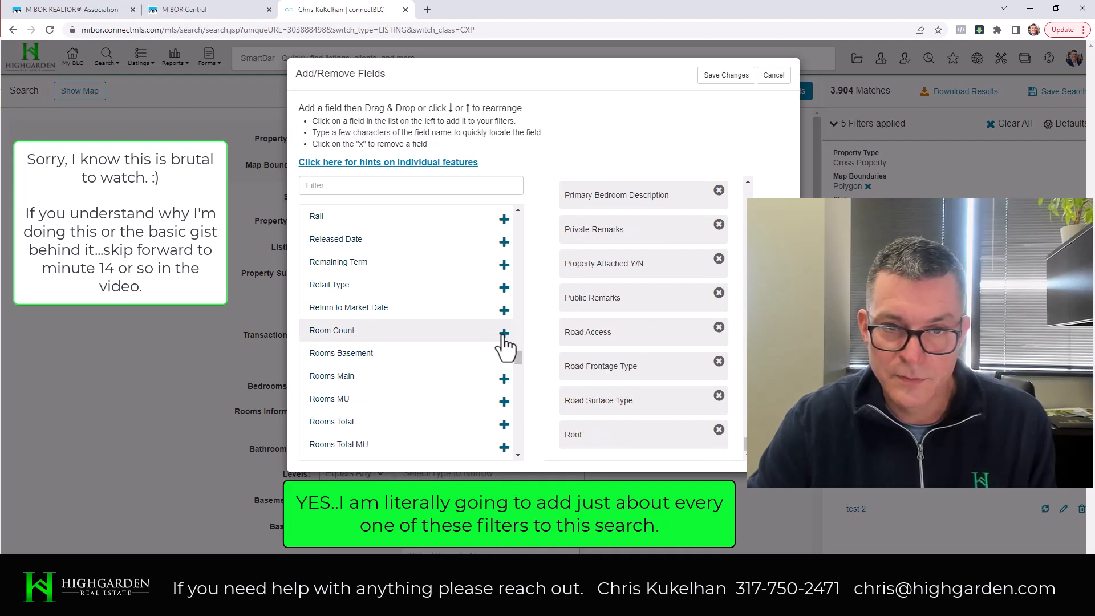
Step: Add Room Count, Rooms Basement, Rooms Main, Rooms MU, Rooms Total, Rooms Total MU and Rooms Upper to the search form, in that order
click(504, 335)
click(504, 336)
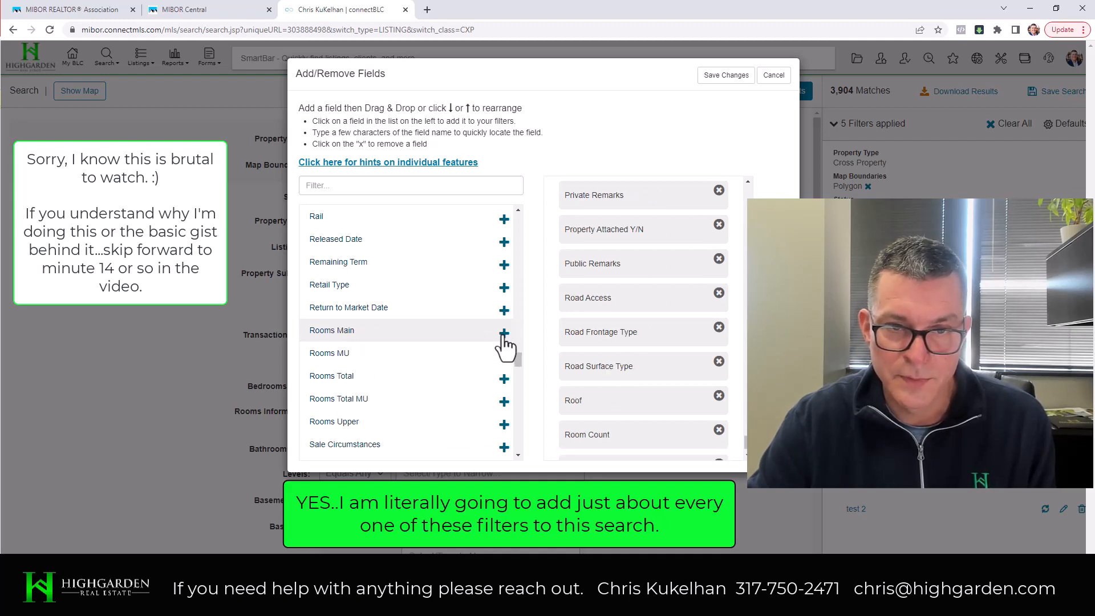
click(504, 335)
click(504, 335)
click(504, 335)
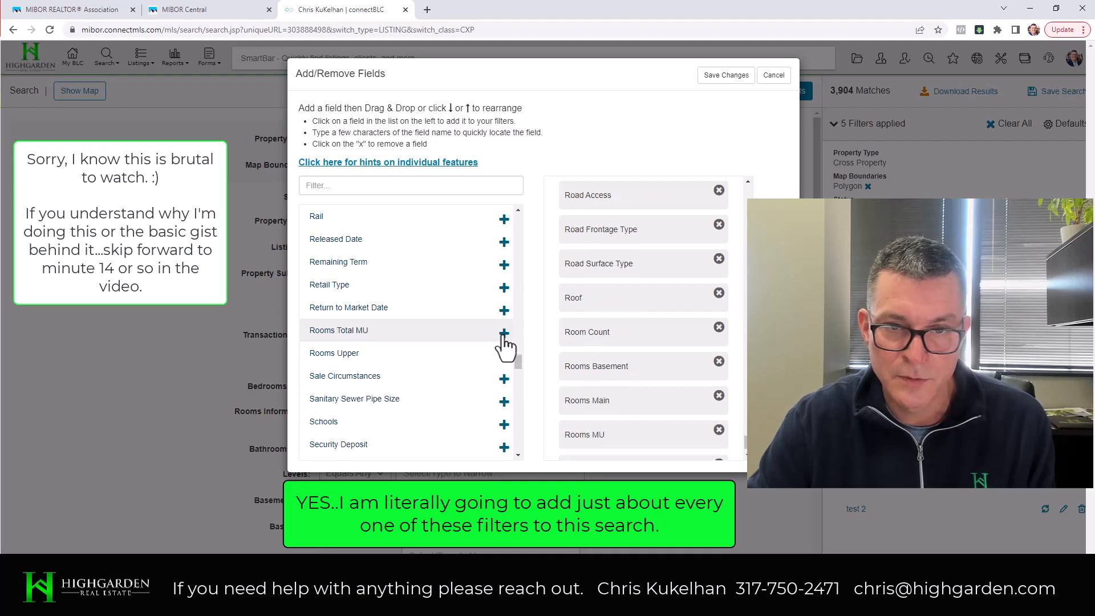
click(504, 336)
click(503, 336)
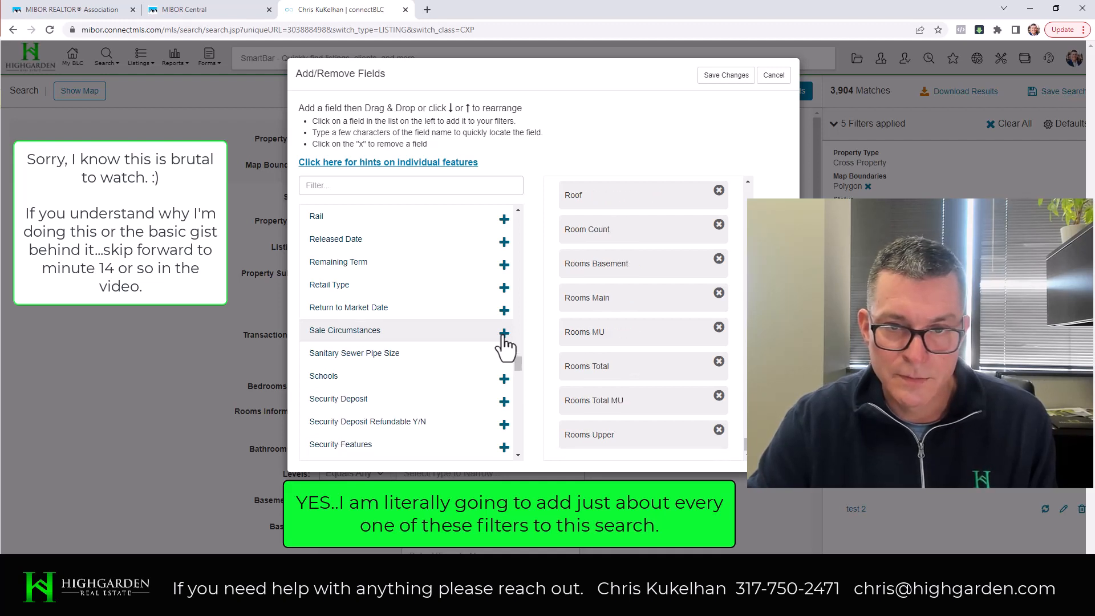
Step: Add Sale Circumstances, Schools, Seller Paid Closing Costs and Seller Paid Discount Points to the search form, in that order
click(503, 336)
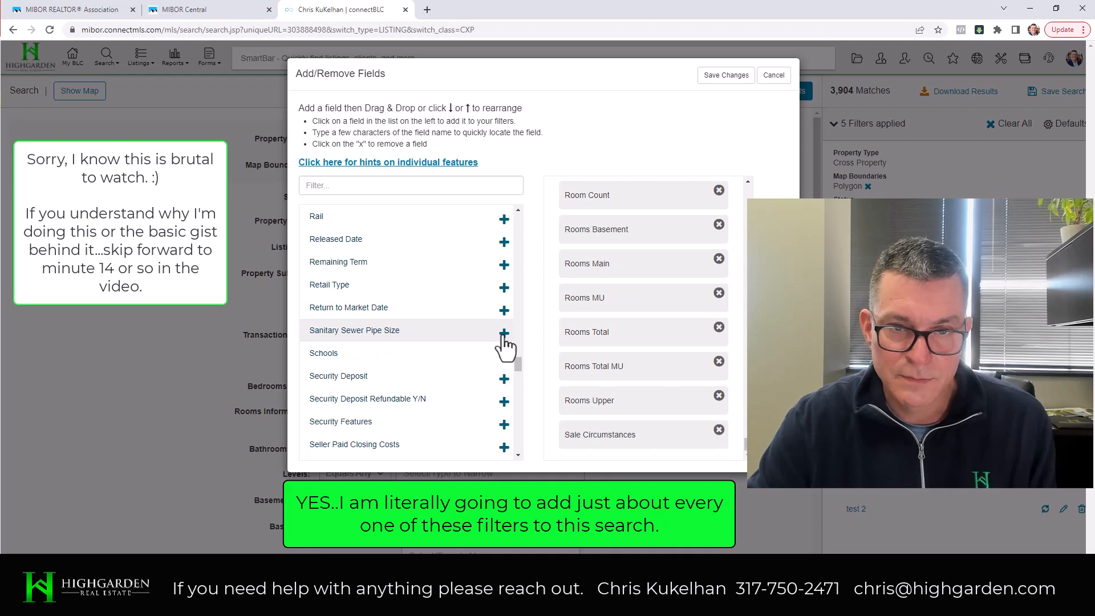
click(504, 357)
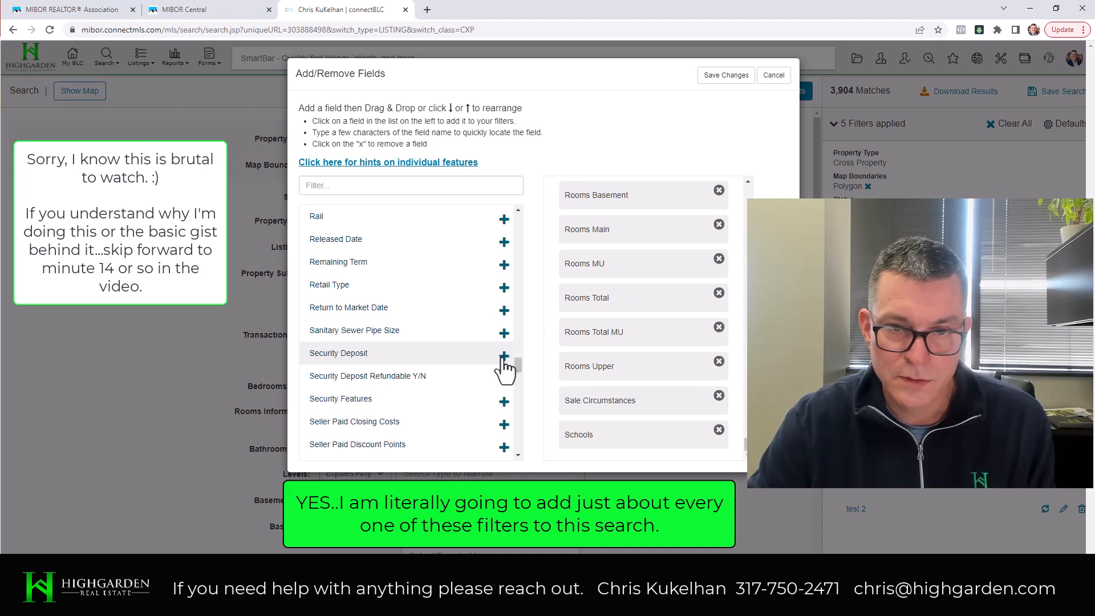
scroll(482, 396, down, 1)
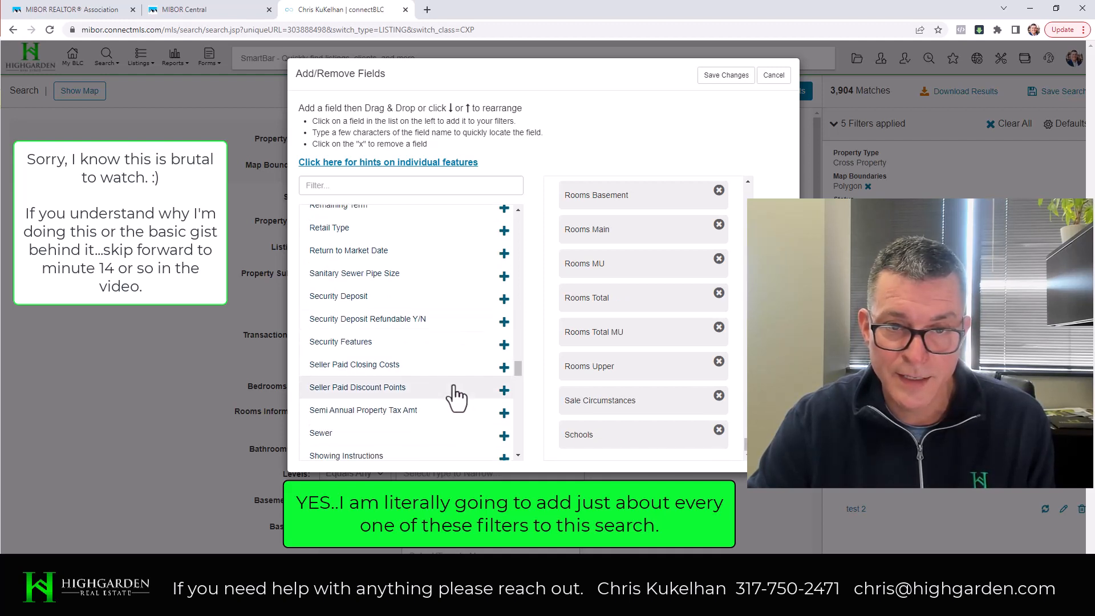
scroll(457, 396, down, 2)
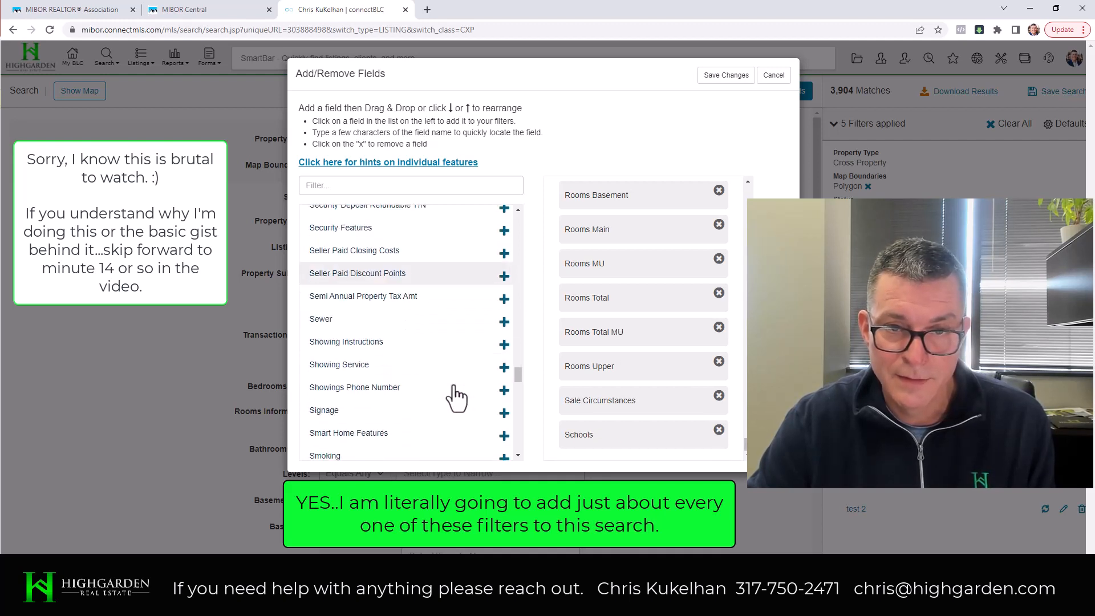
click(504, 253)
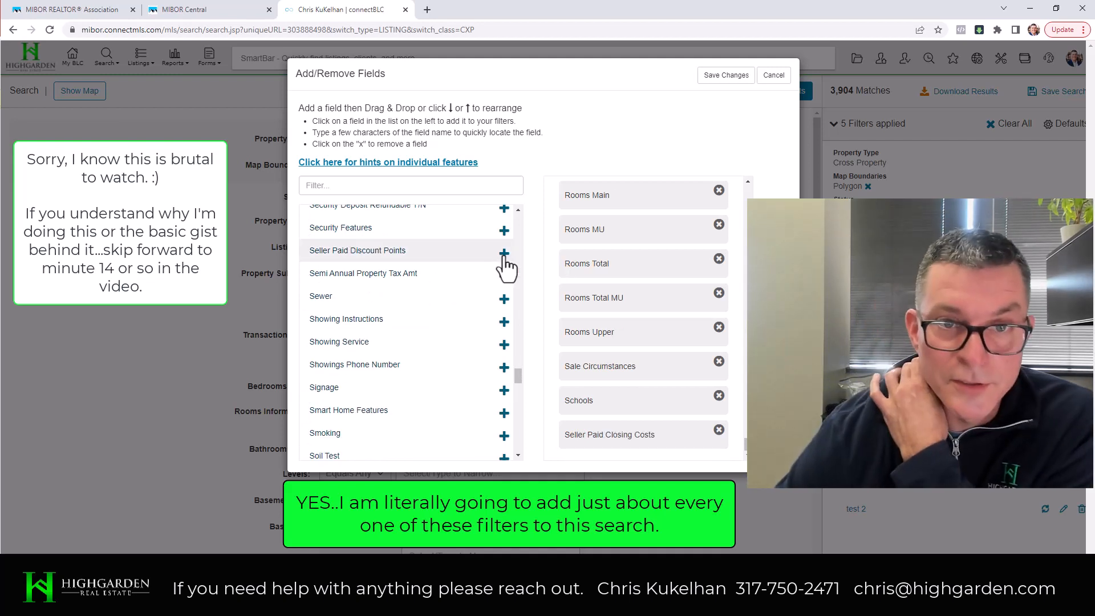
click(505, 253)
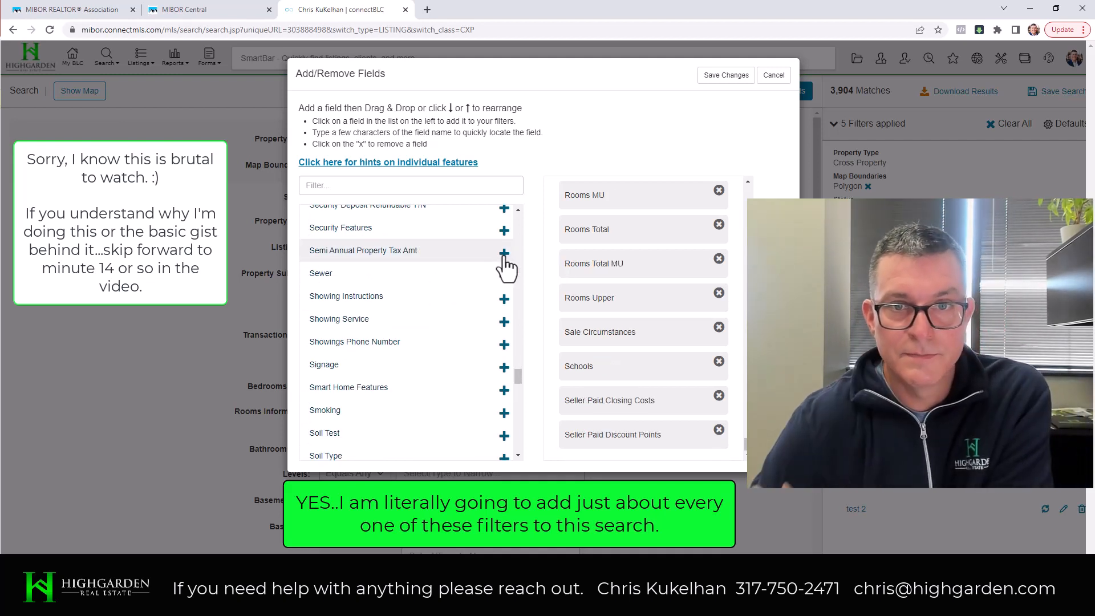
Step: Add Semi Annual Property Tax Amt, Sewer, Showing Instructions, Smart Home Features and Smoking to the search form, in that order
click(504, 253)
click(504, 253)
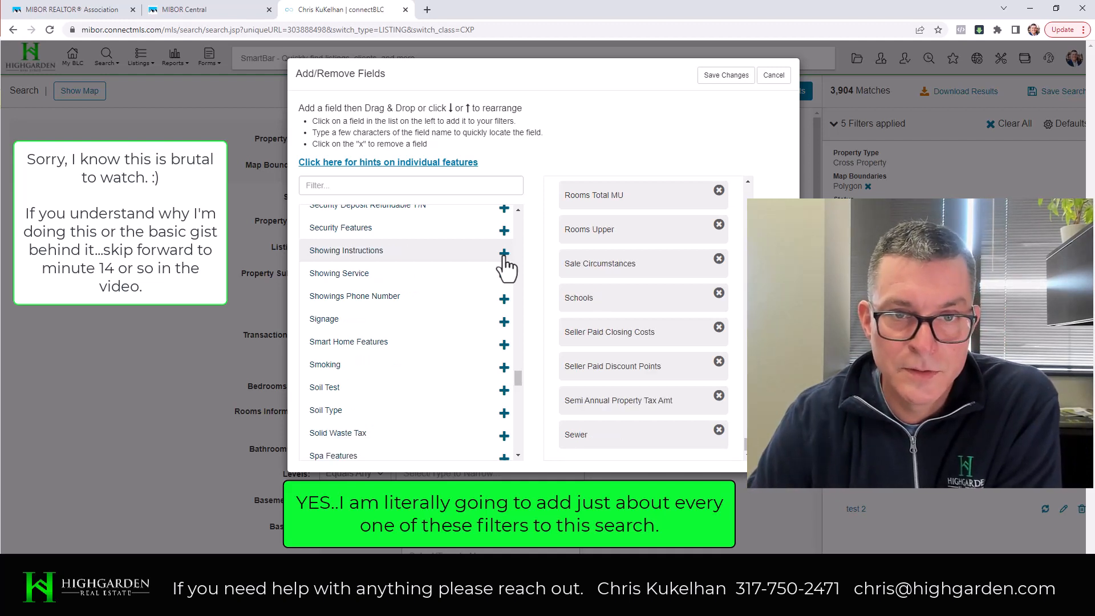
click(504, 253)
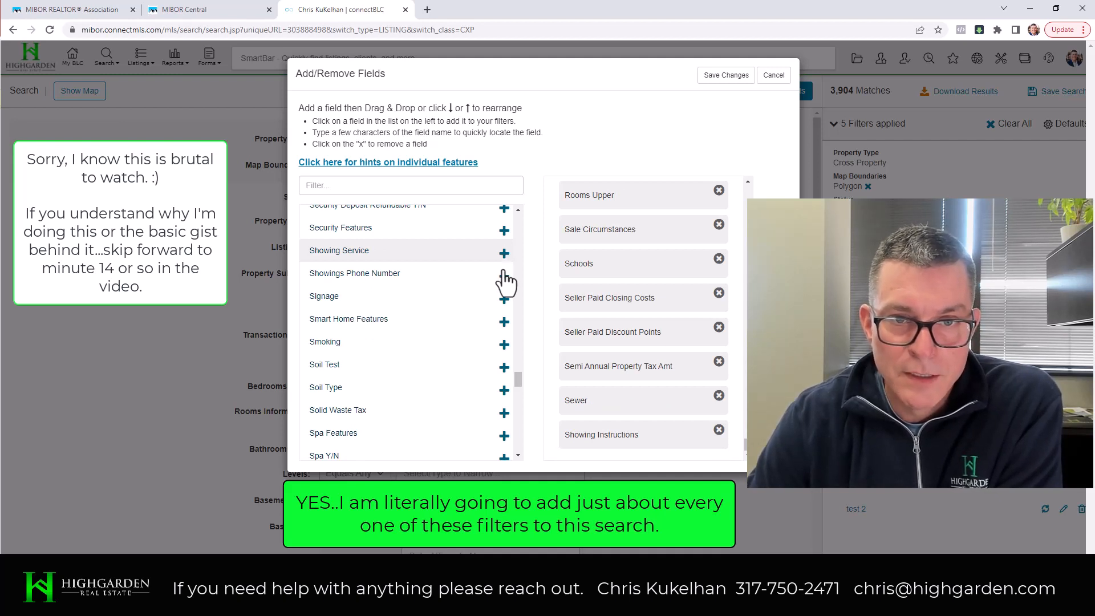
click(504, 321)
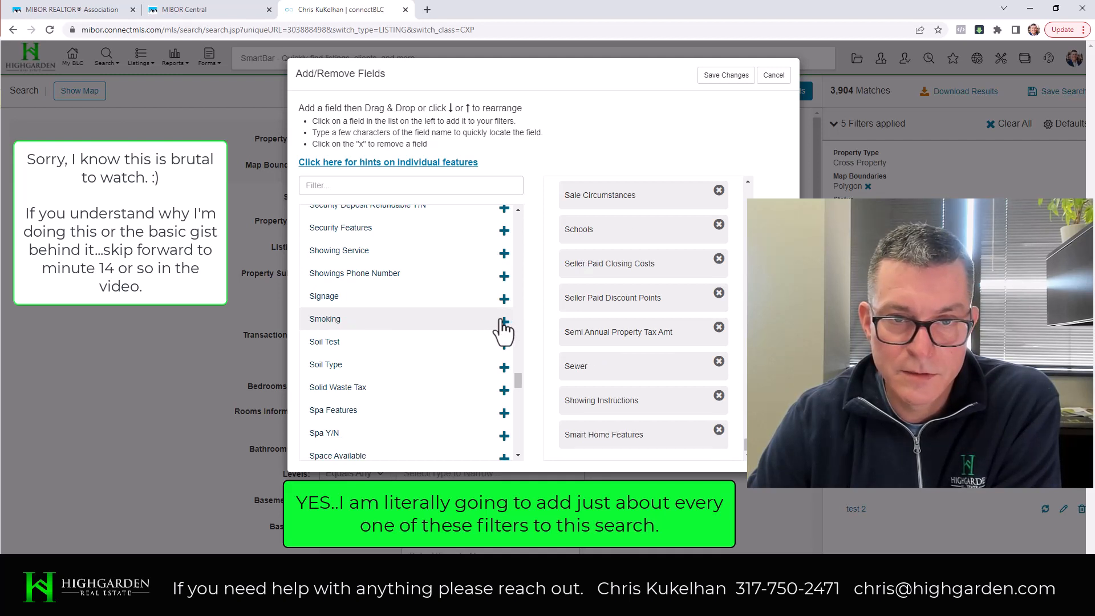
click(503, 321)
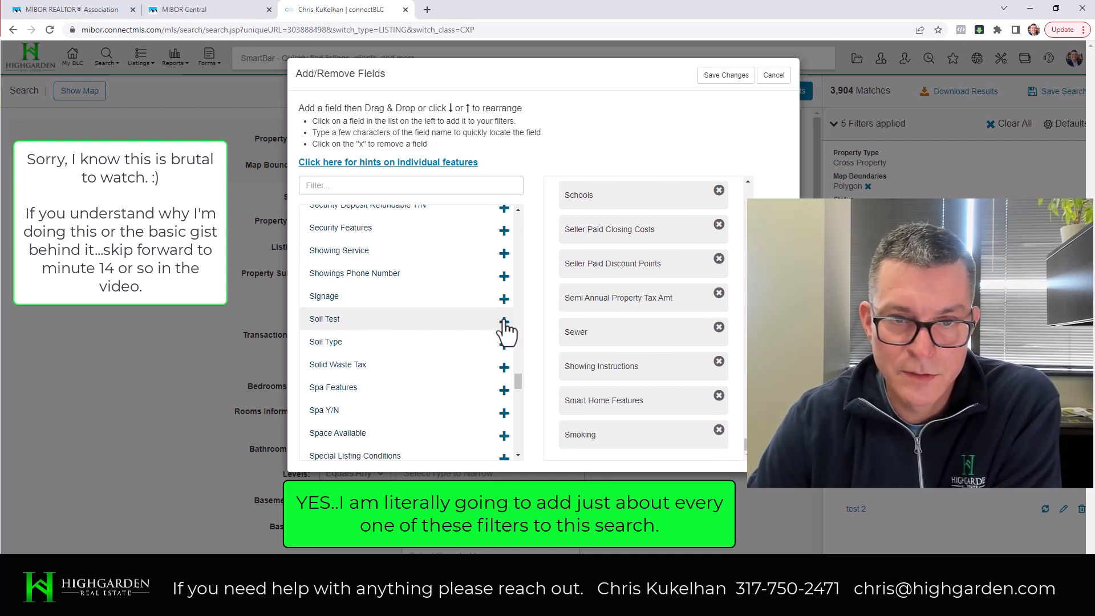
Step: Add Soil Test, Soil Type, Solid Waste Tax, Spa Features, Spa Y/N, Sprinkler and Sq Ft MU to the search form, in that order
click(504, 321)
click(503, 321)
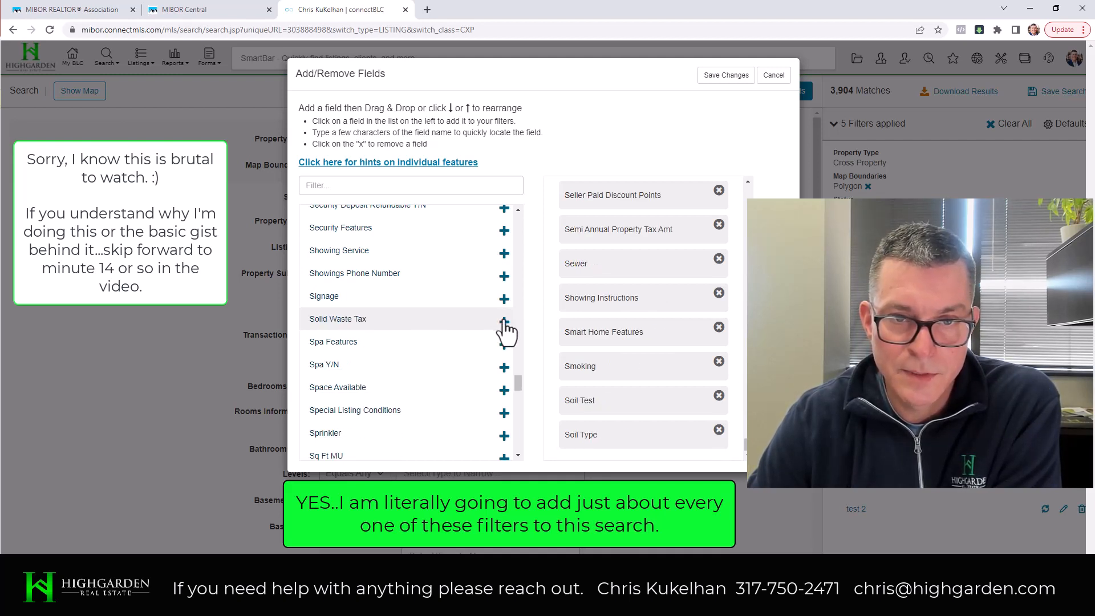
click(504, 321)
click(503, 322)
click(503, 321)
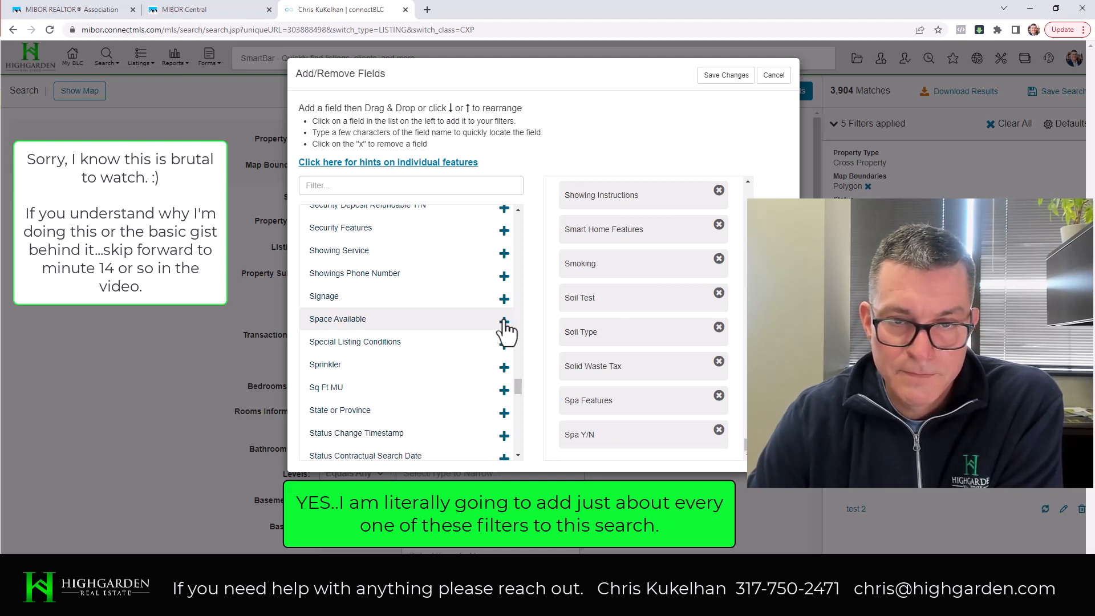
click(503, 367)
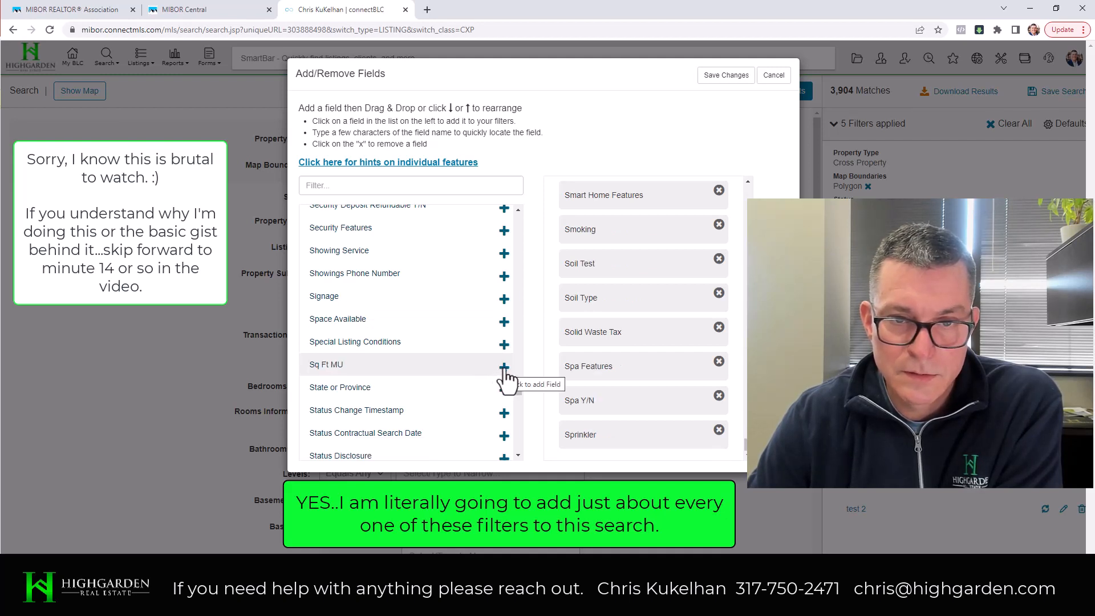
click(504, 368)
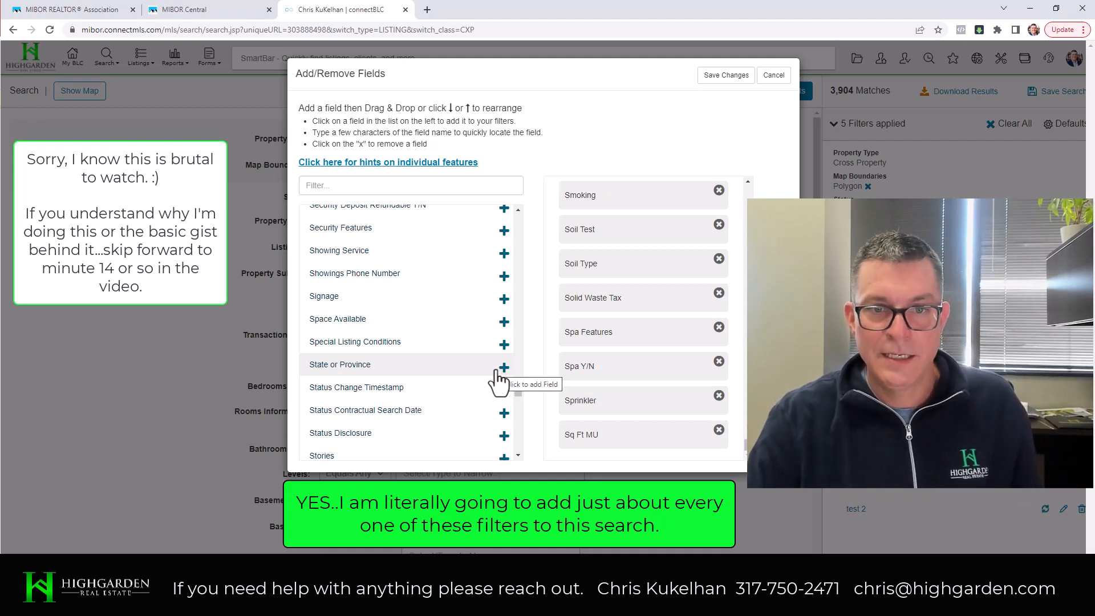
Step: Add Status Disclosure and Stories to the search form, in that order, skipping the state and status date fields
scroll(484, 406, down, 1)
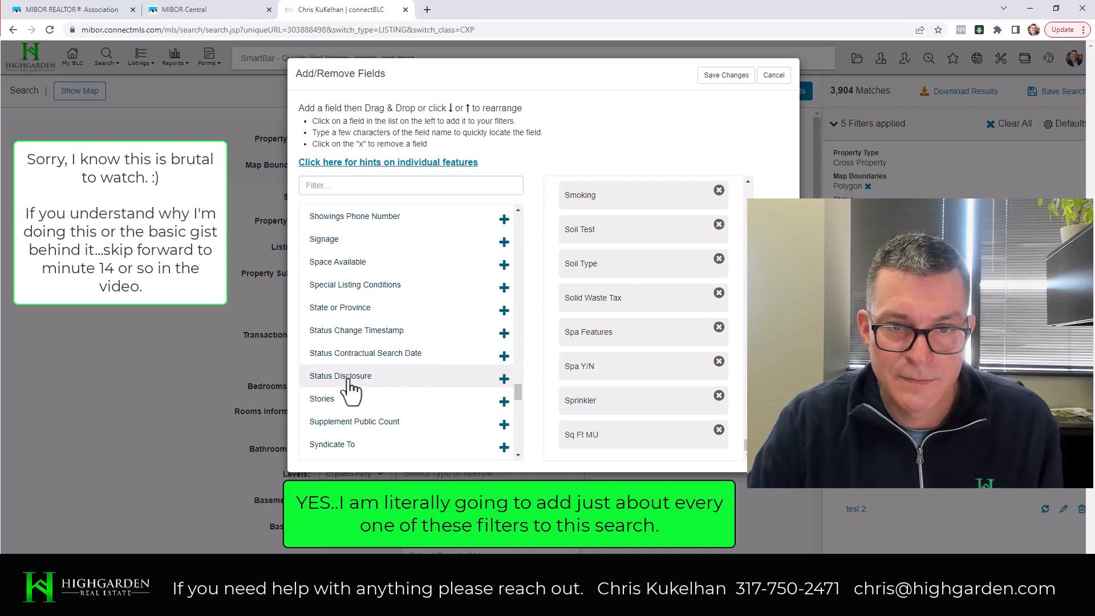
click(504, 378)
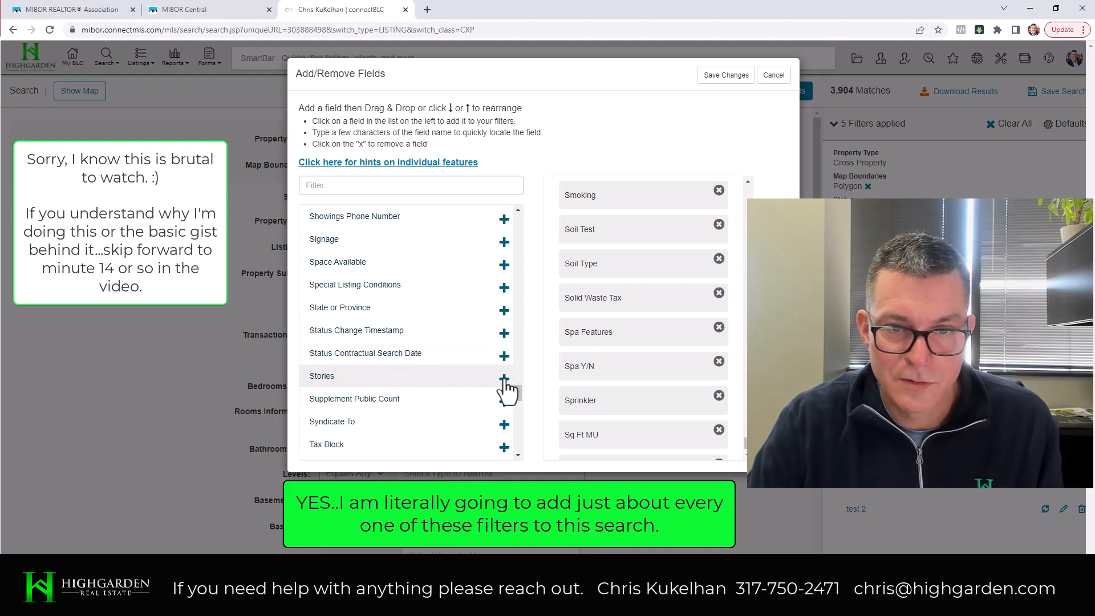
click(505, 379)
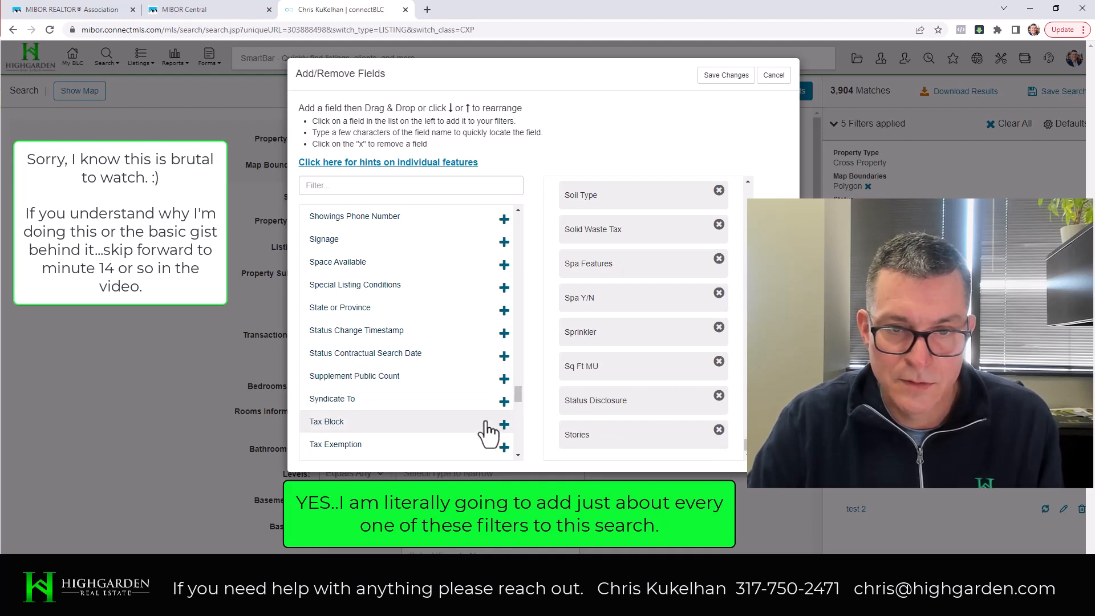
Step: Add Tax Block, Tax Exemption, Tax Legal Description, Tax Lot, Tax Year and Temp Off Market Date to the search form, in that order
scroll(507, 382, down, 1)
click(505, 368)
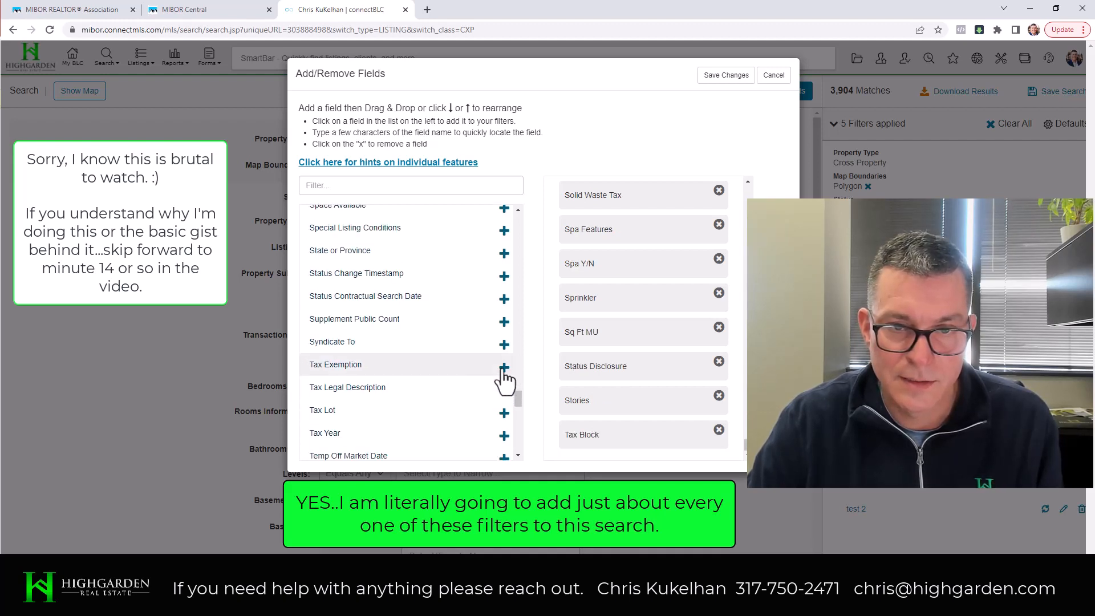
click(505, 368)
click(504, 368)
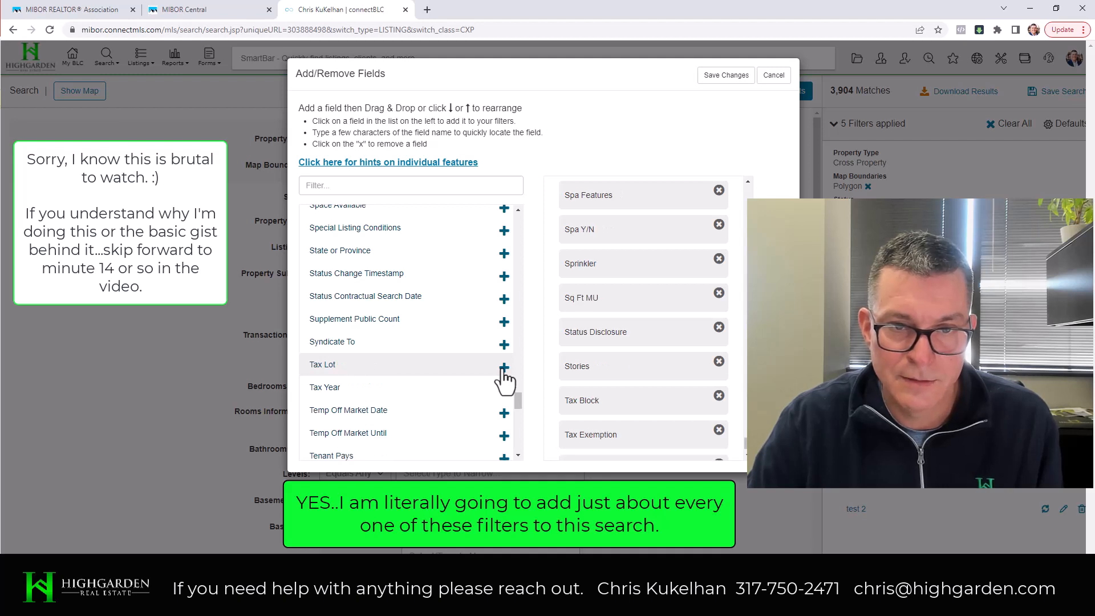
click(504, 368)
click(504, 368)
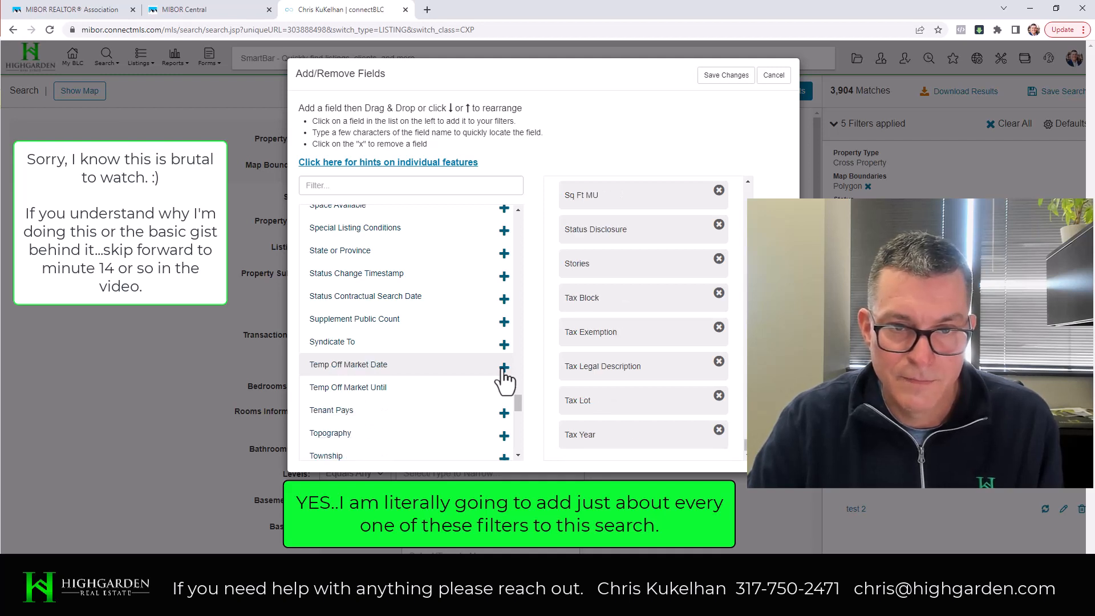
click(504, 368)
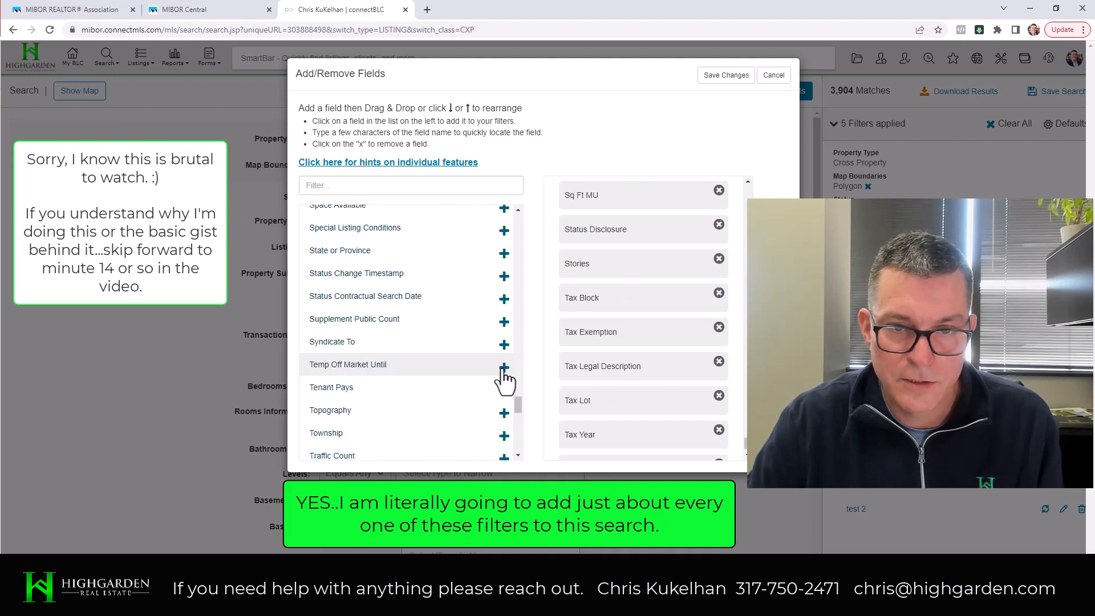
Step: Add Temp Off Market Until, Township, Truck Parking and Type to the search form, in that order
click(504, 368)
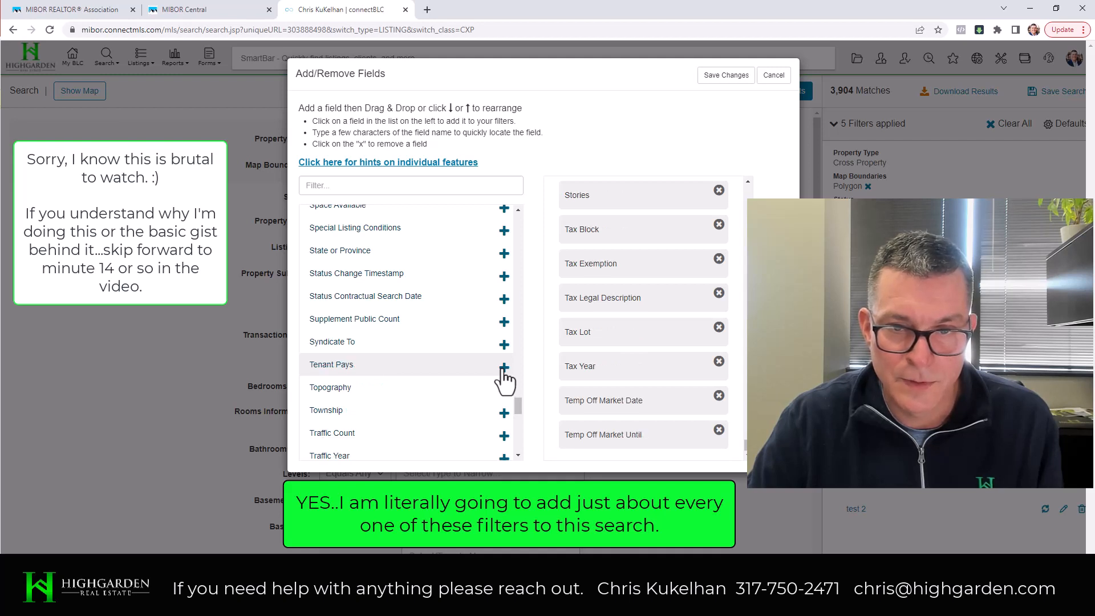
click(504, 414)
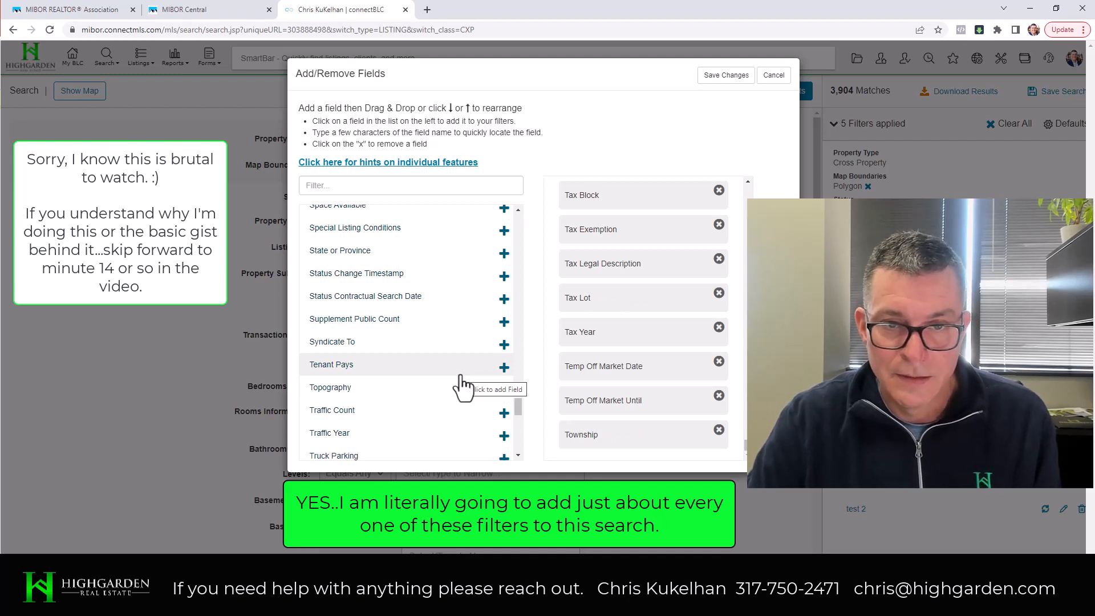
scroll(462, 385, down, 1)
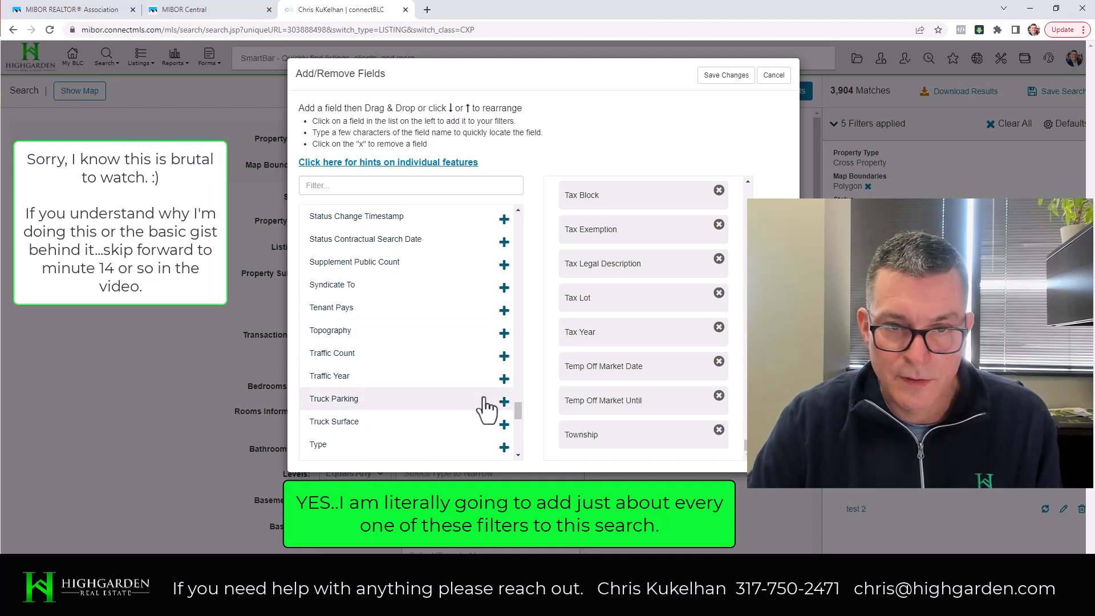
scroll(489, 408, down, 1)
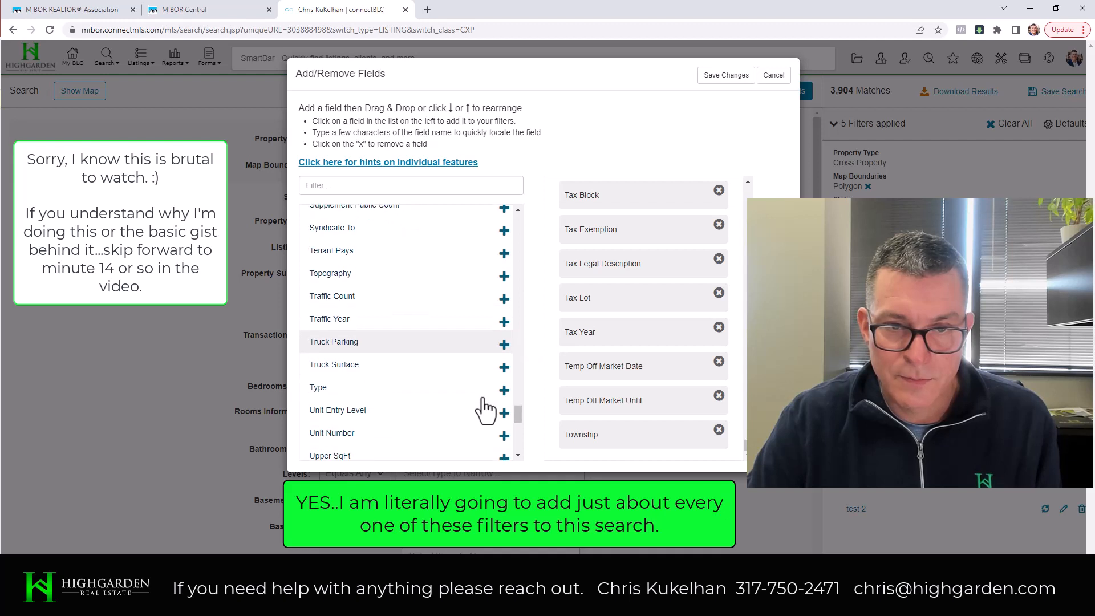
click(503, 344)
click(503, 368)
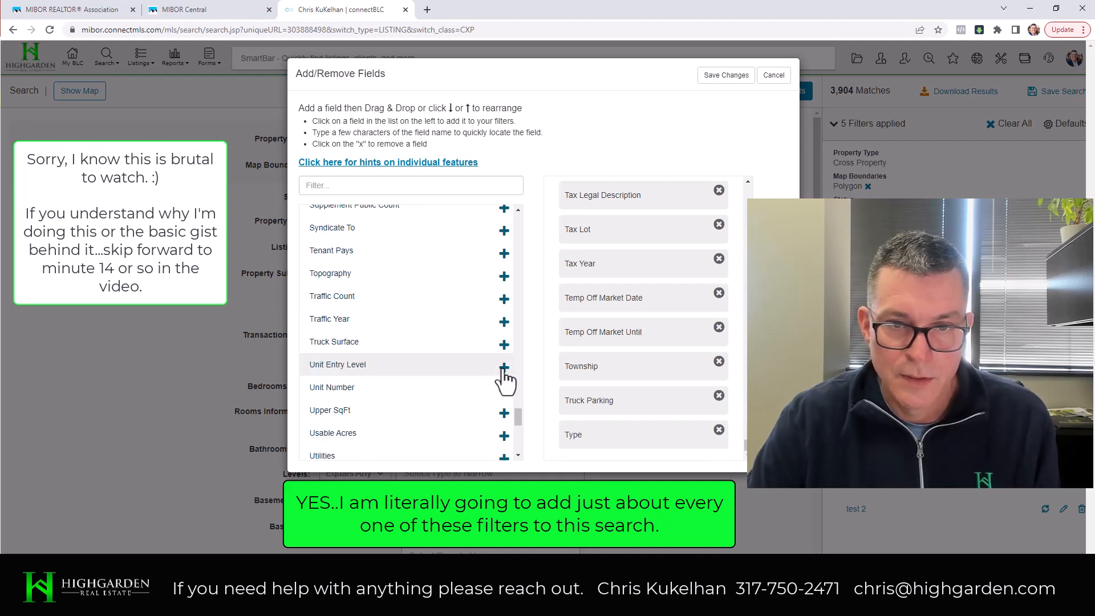
Step: Add Unit Entry Level, Unit Number, Upper SqFt and Usable Acres to the search form, in that order
click(504, 368)
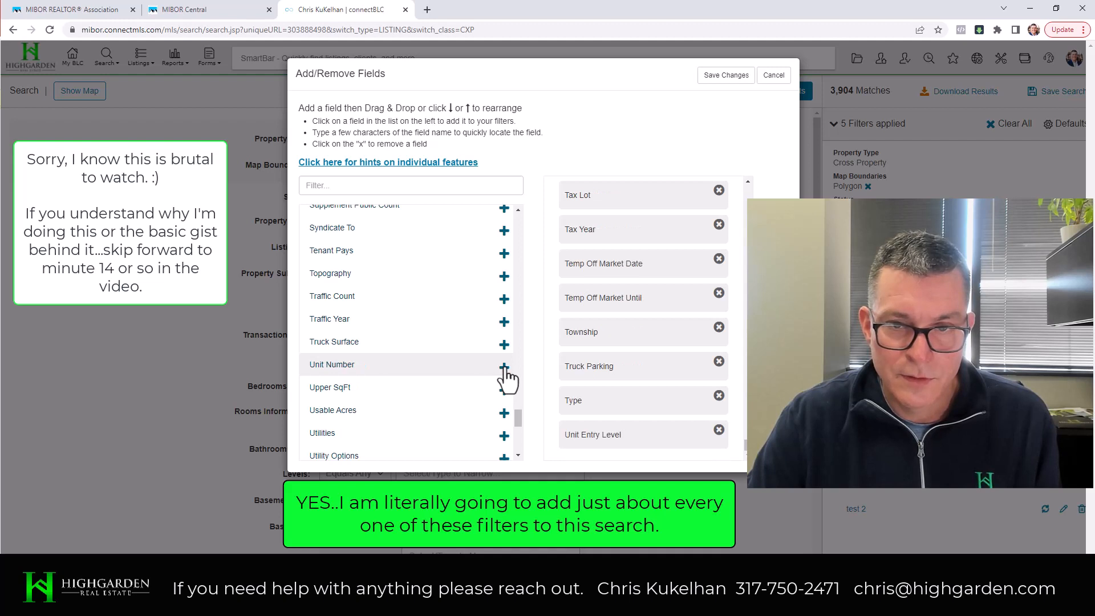
click(504, 368)
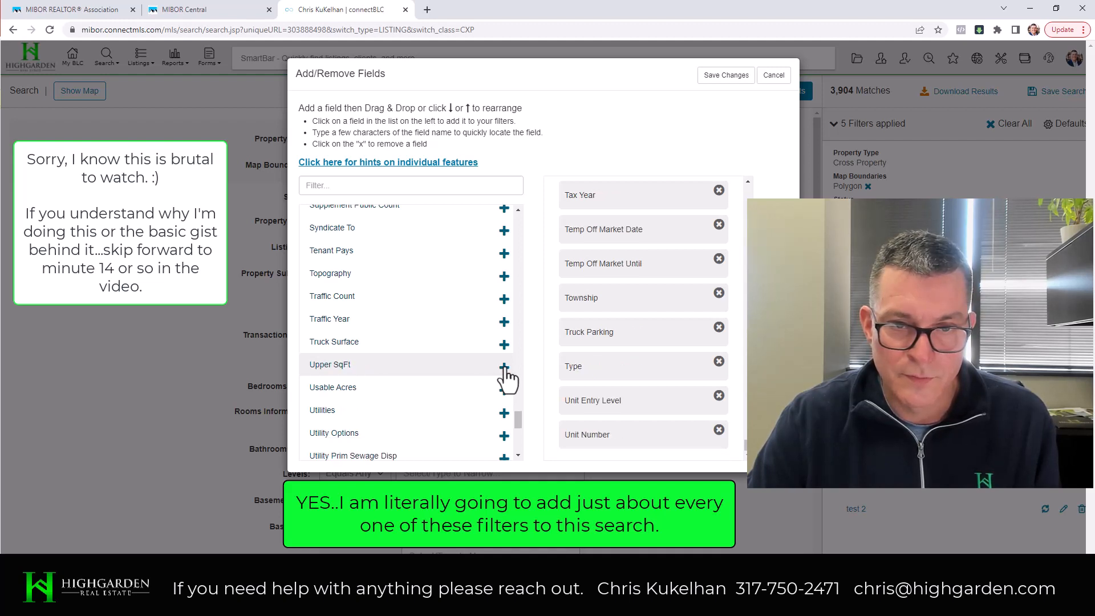
click(504, 368)
click(504, 368)
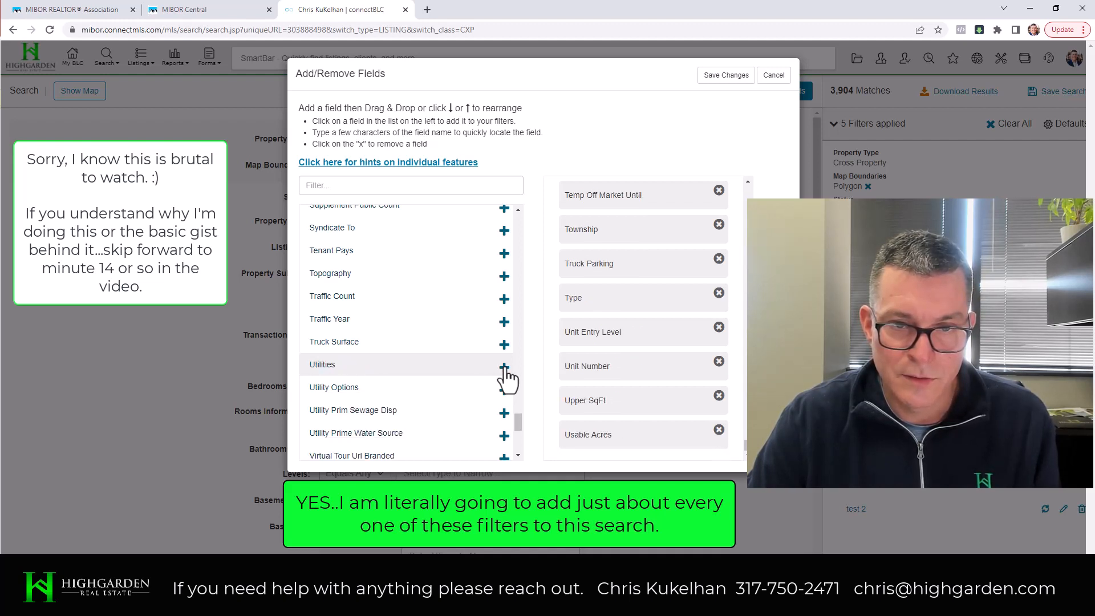
Step: Add Utilities, Utility Options, Utility Prim Sewage Disp and Utility Prime Water Source to the search form, leaving out Virtual Tour Url Branded
click(504, 368)
click(505, 368)
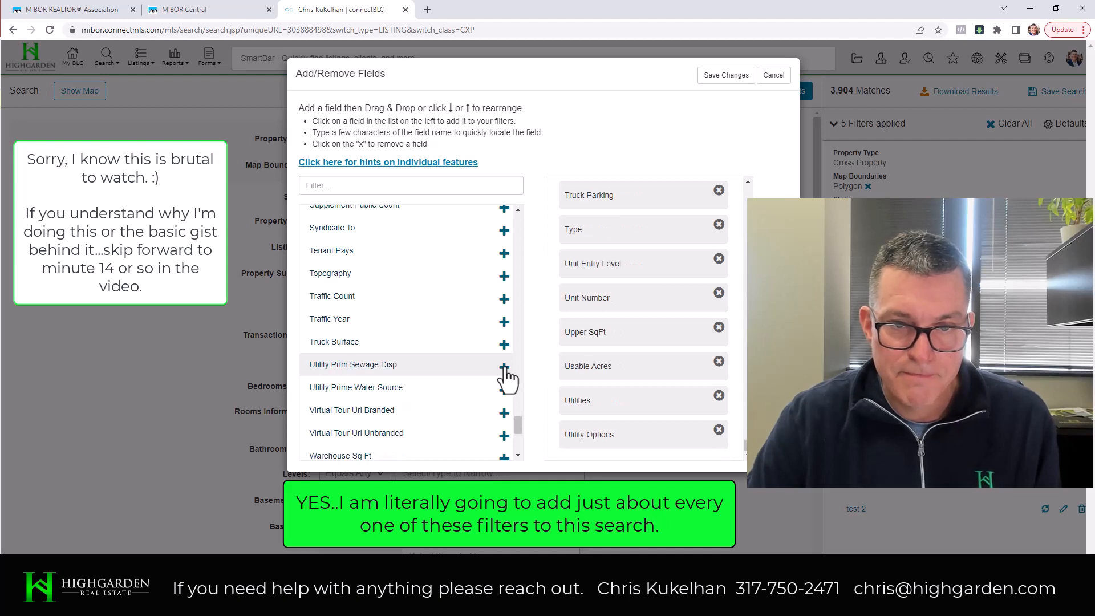
click(504, 368)
click(504, 368)
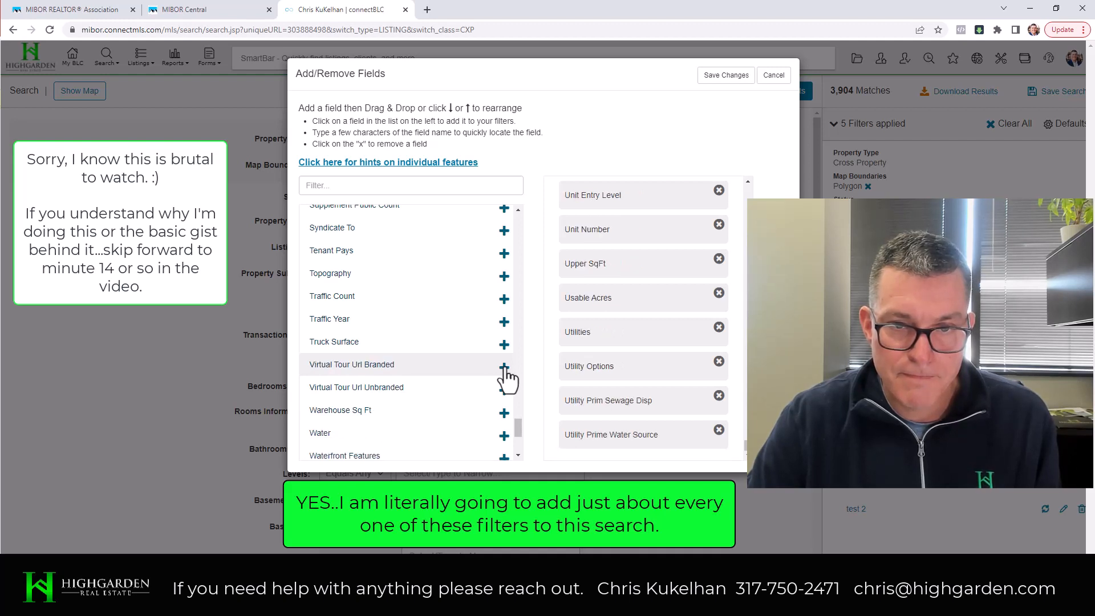
click(504, 367)
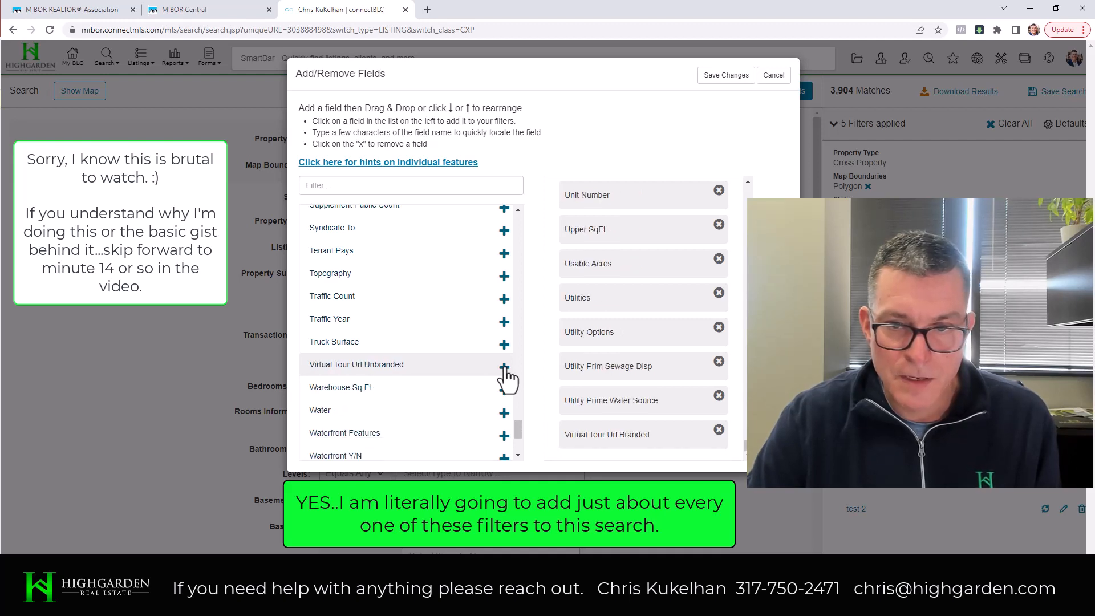
click(719, 430)
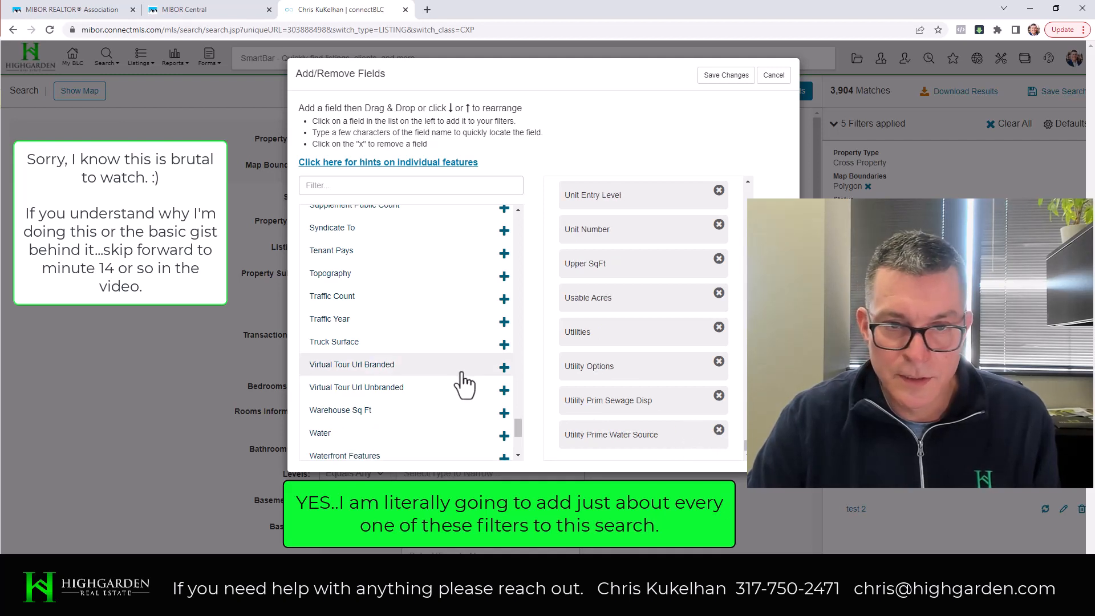
Step: Add Water, Waterfront Features and Waterfront Y/N to the search form, in that order
scroll(464, 382, down, 1)
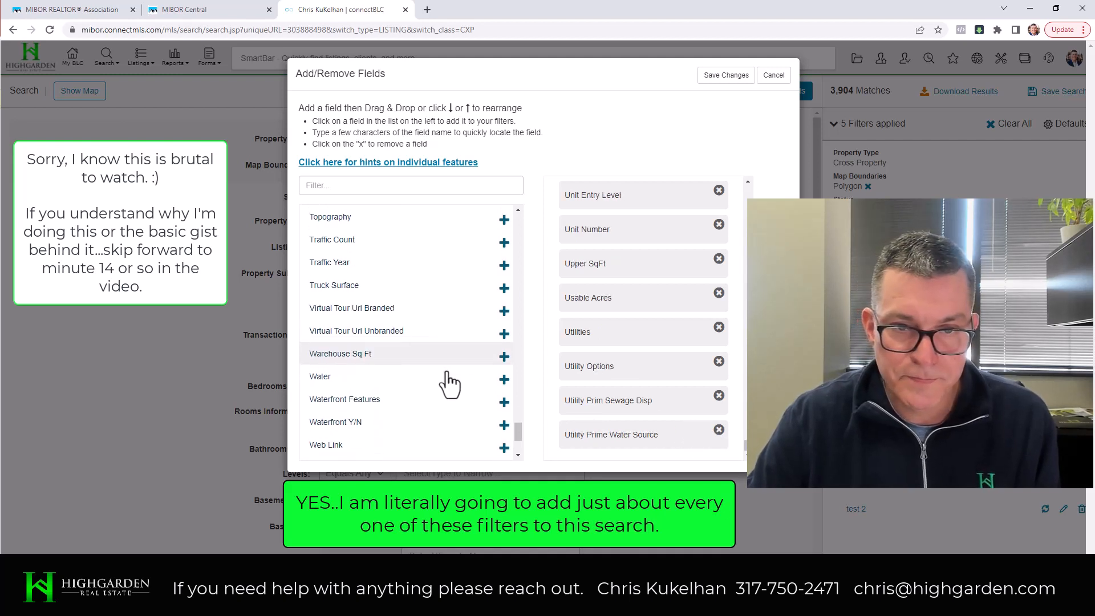
click(504, 379)
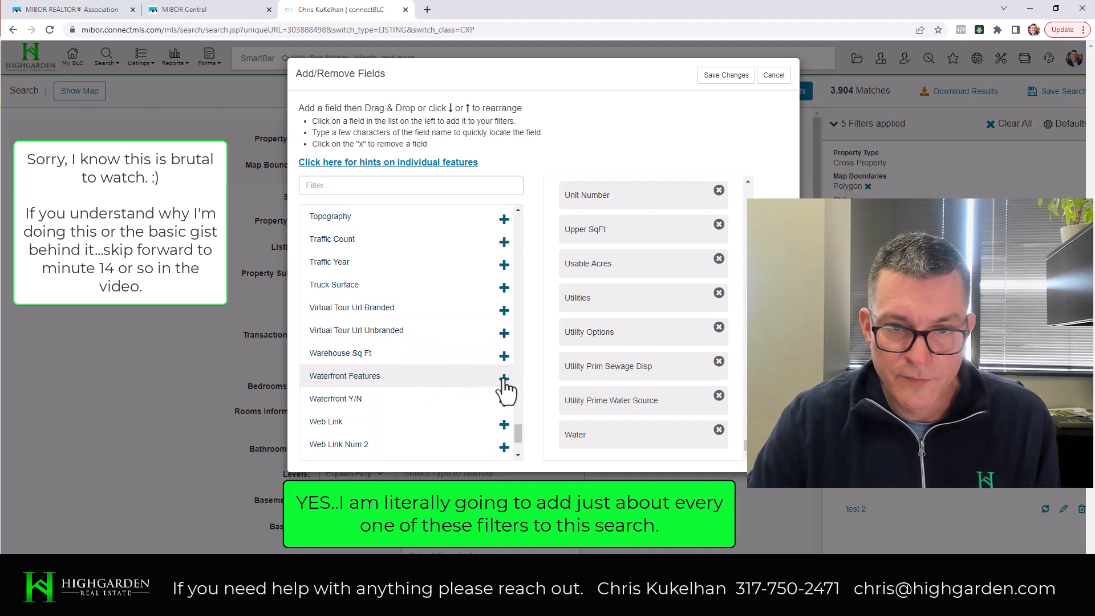
click(504, 379)
click(504, 379)
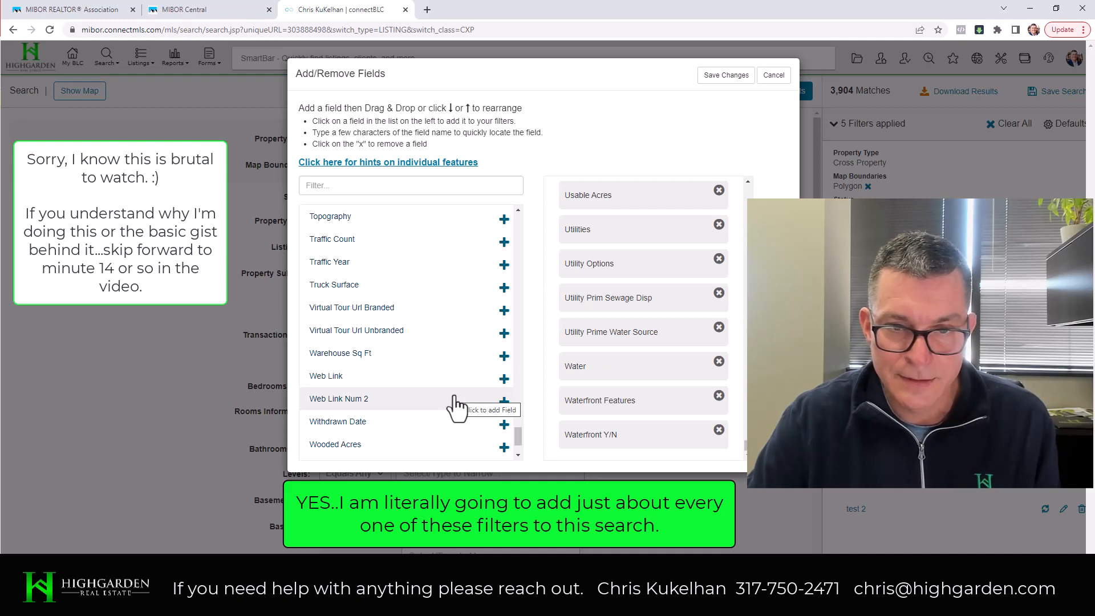
Step: Add Wooded Acres, Year Renovated, Year Taxes Paid and Zoning in that order, and save the changes to the search form's fields
scroll(457, 404, down, 1)
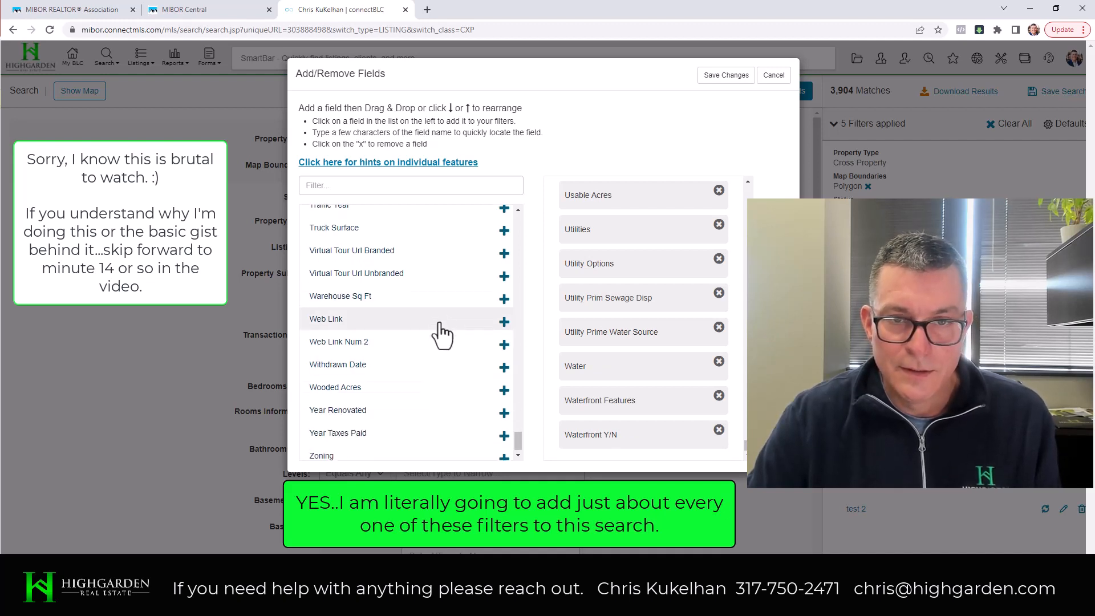
click(504, 392)
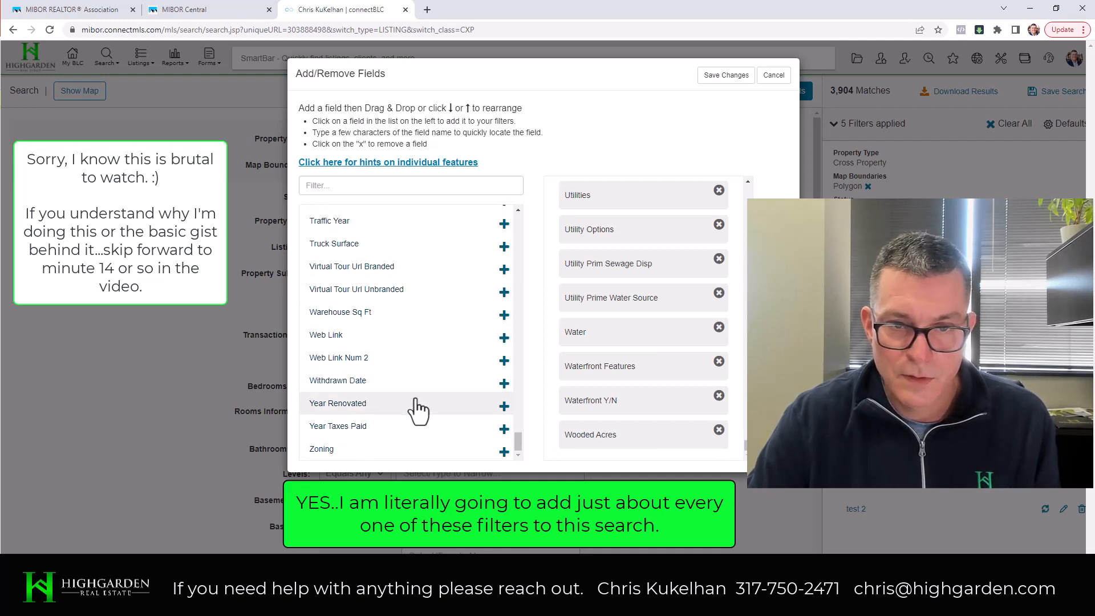
click(504, 408)
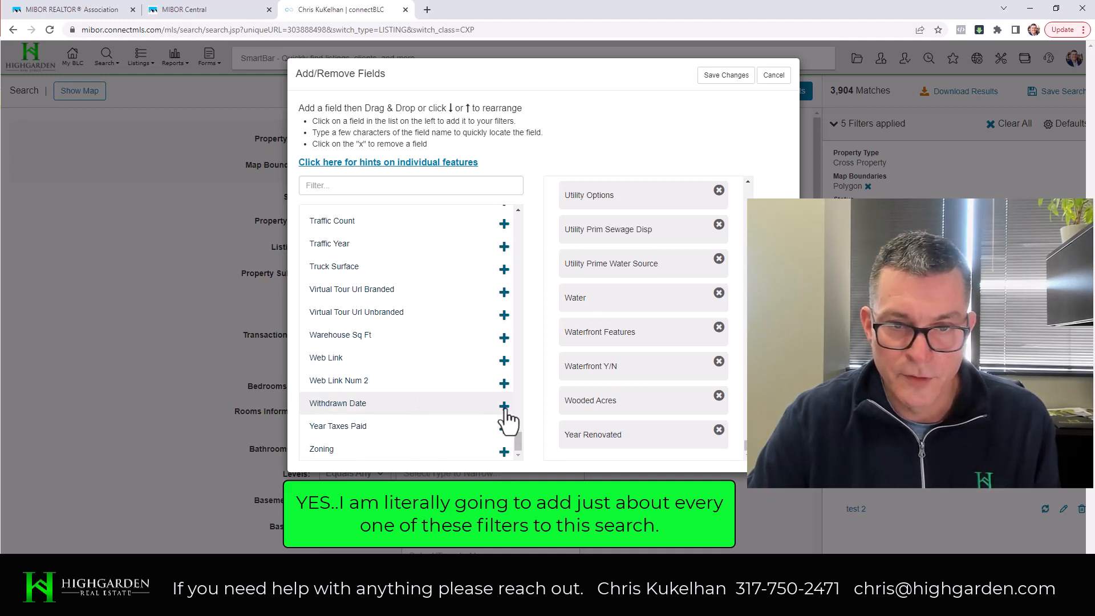
click(504, 432)
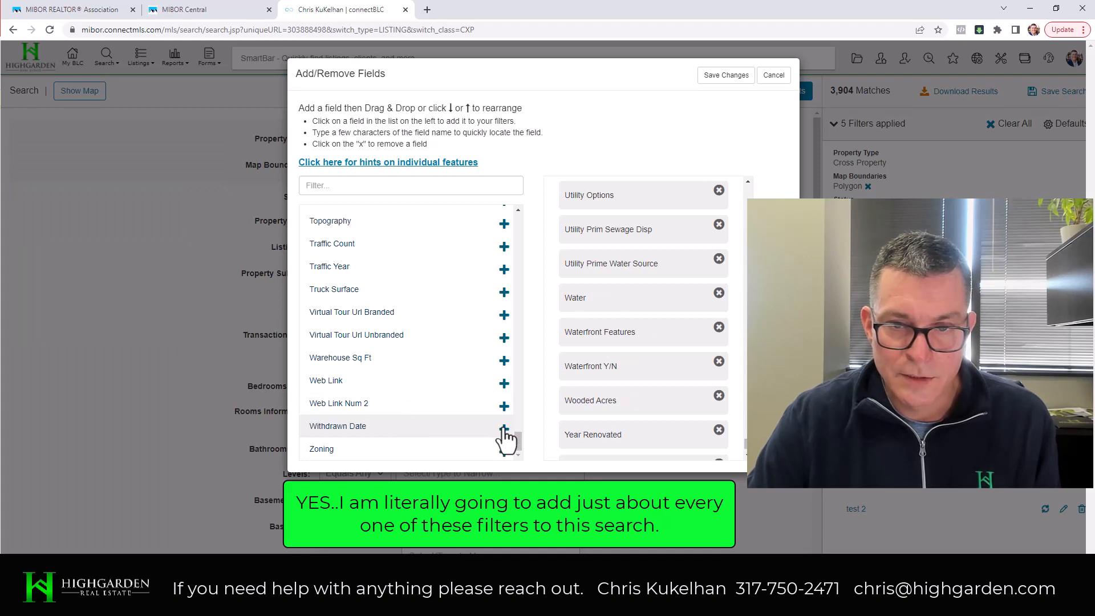
click(505, 452)
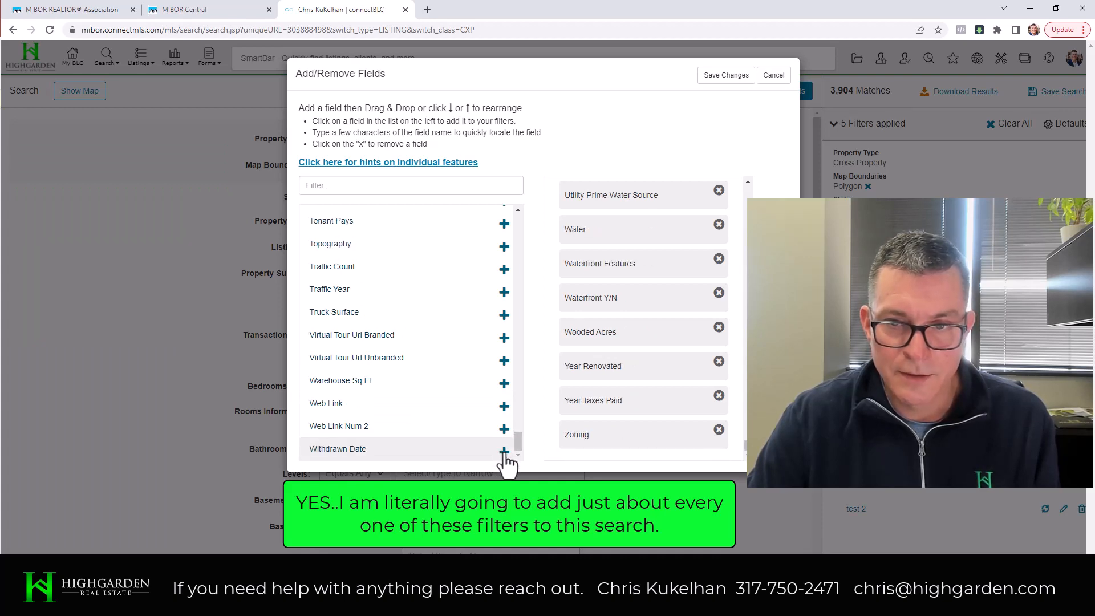
scroll(393, 316, up, 5)
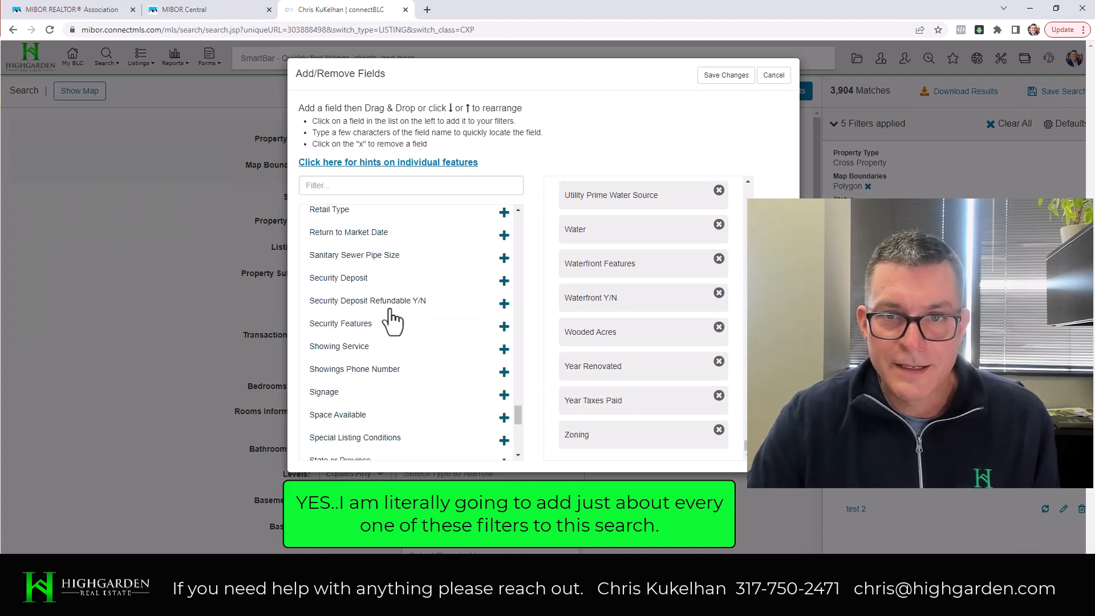
scroll(392, 322, up, 15)
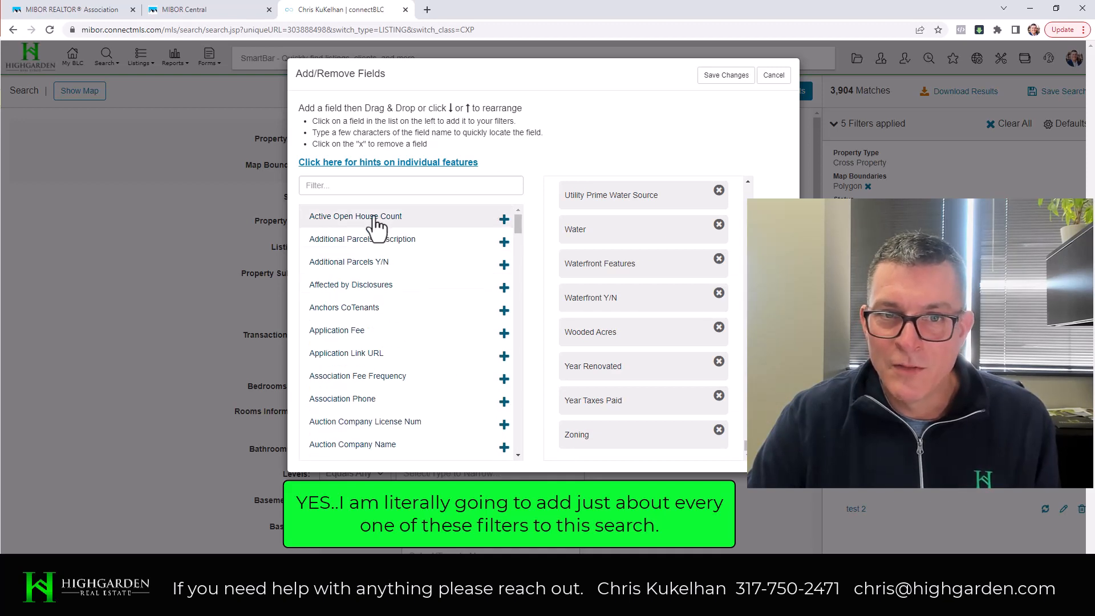
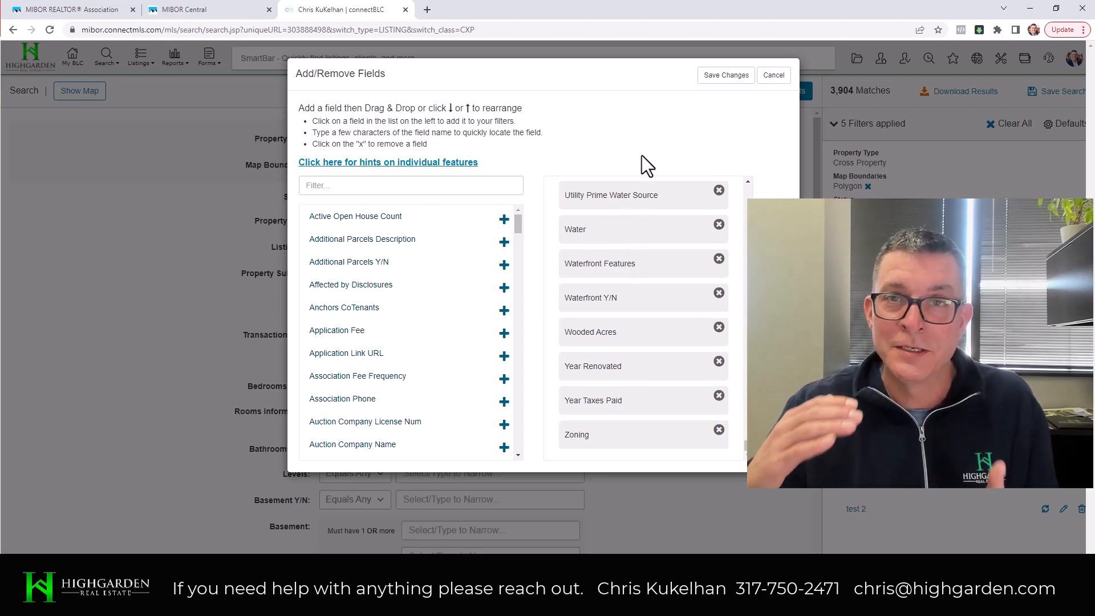
click(724, 76)
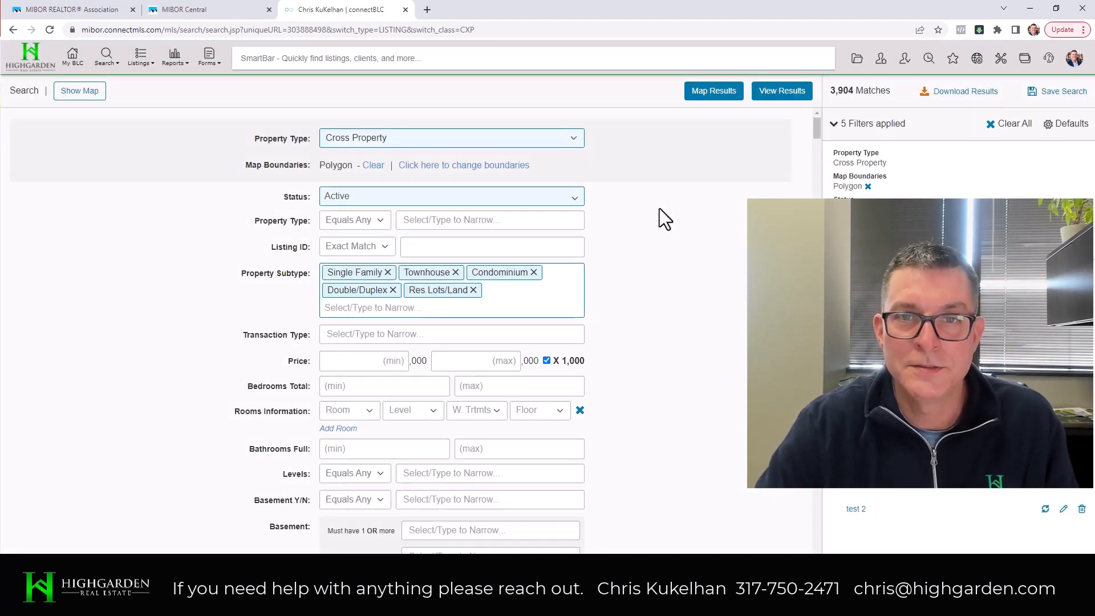
Step: Review the customized Cross Property search form, from the preferred fields at its start through the additional fields down to Zoning
scroll(279, 171, down, 4)
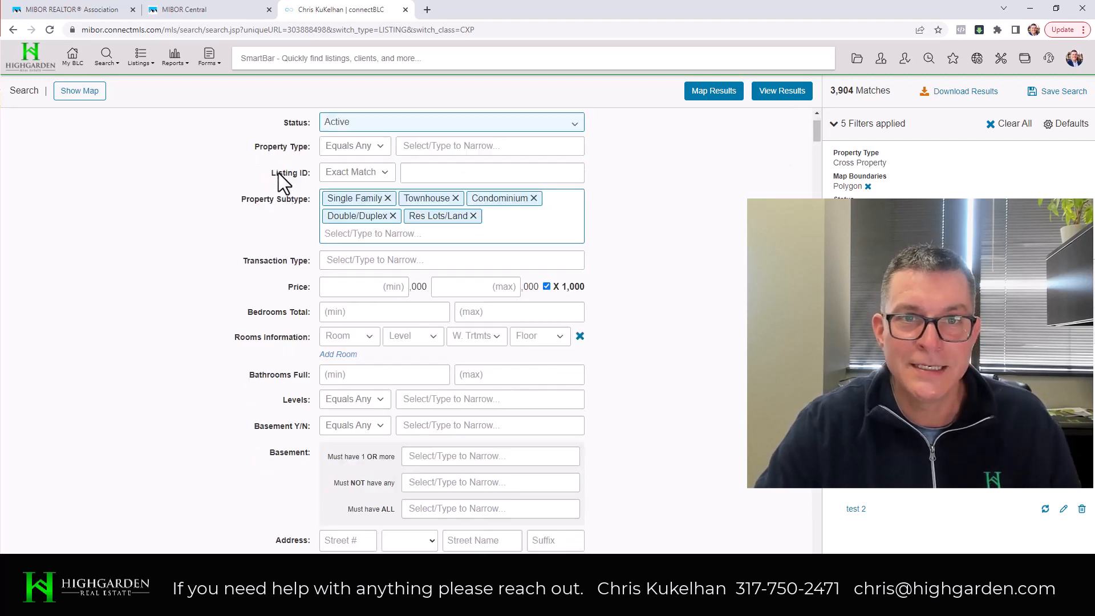
scroll(276, 249, down, 3)
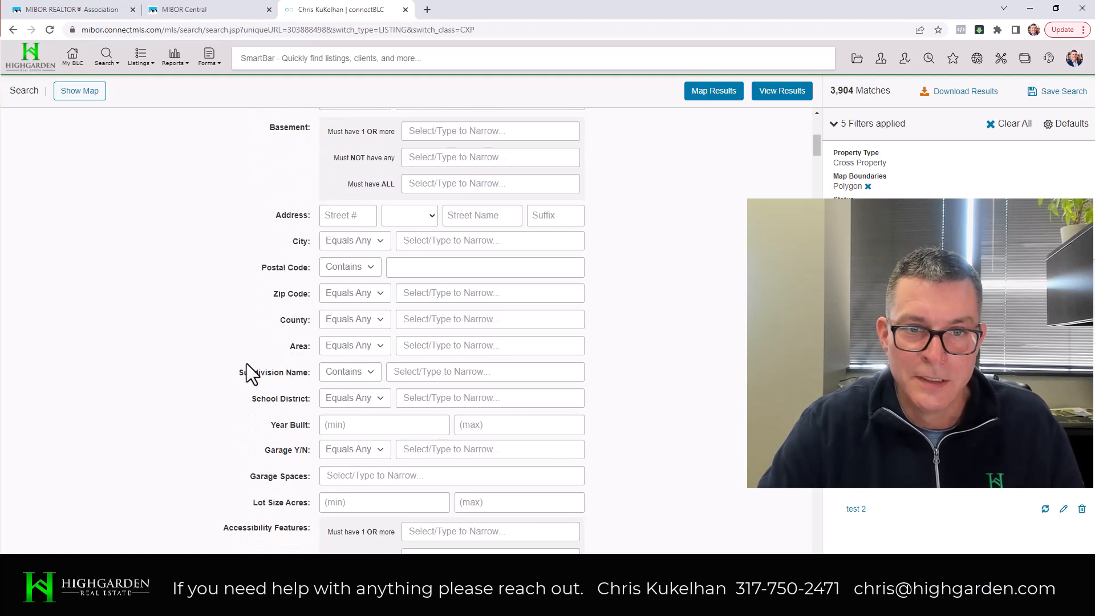
scroll(250, 384, down, 2)
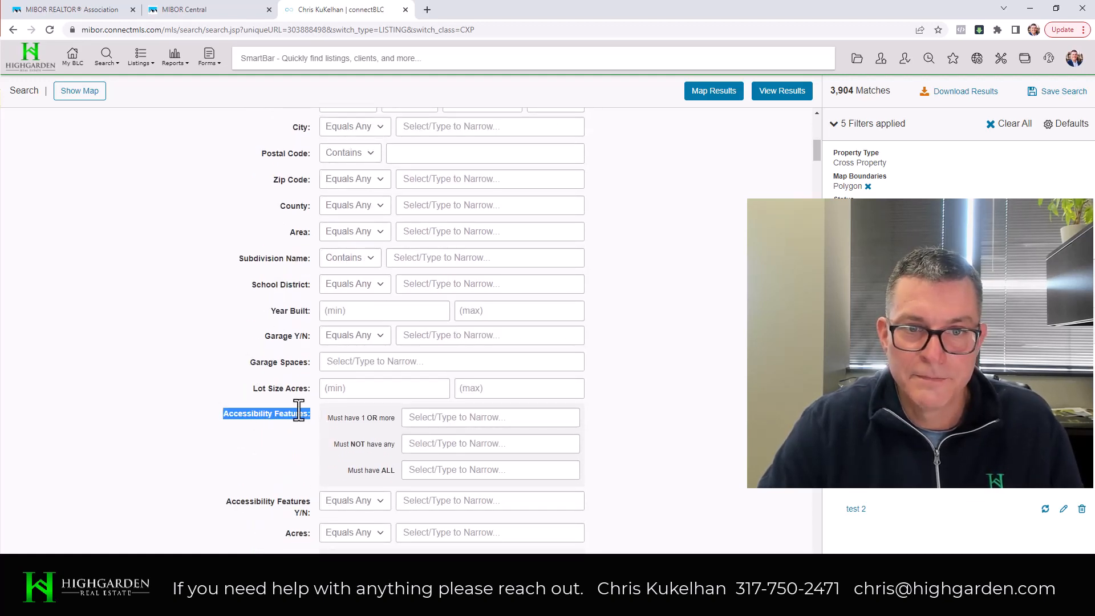
scroll(302, 345, up, 5)
scroll(301, 359, up, 4)
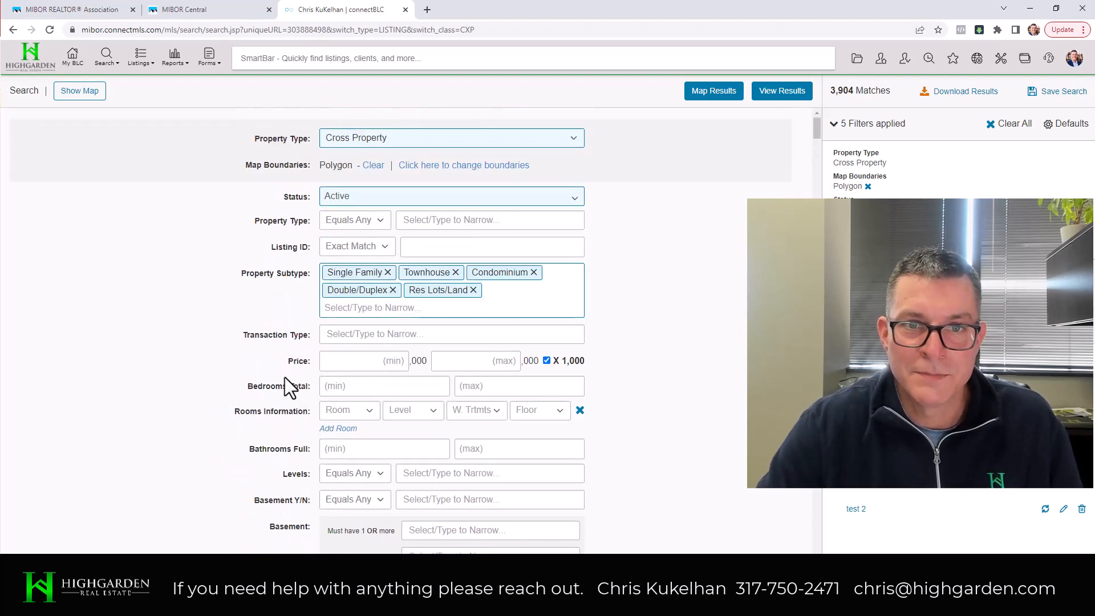
scroll(285, 380, down, 20)
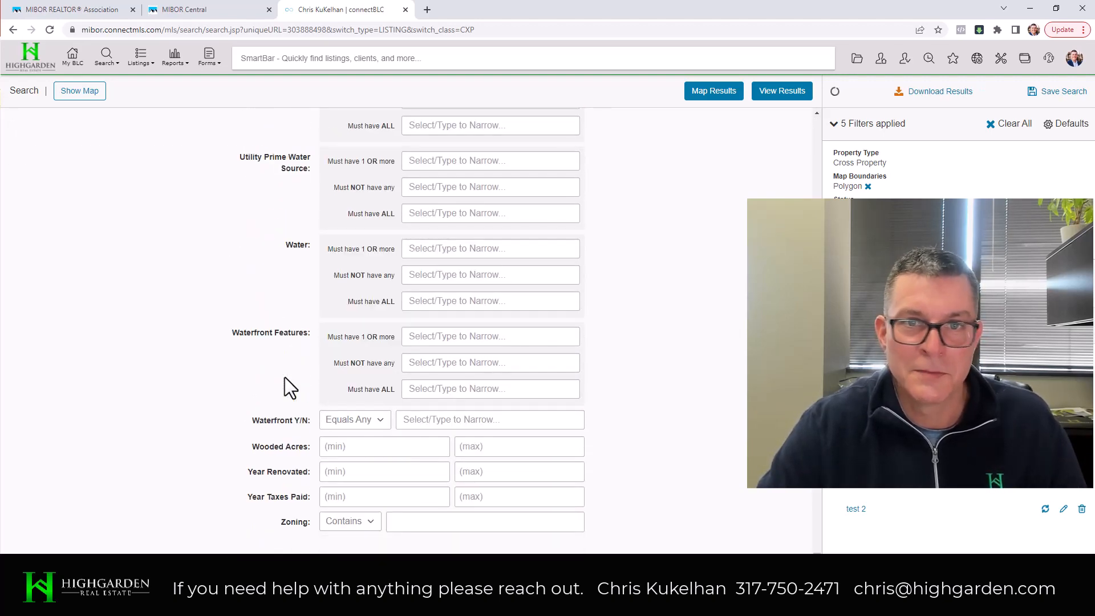
scroll(285, 378, up, 15)
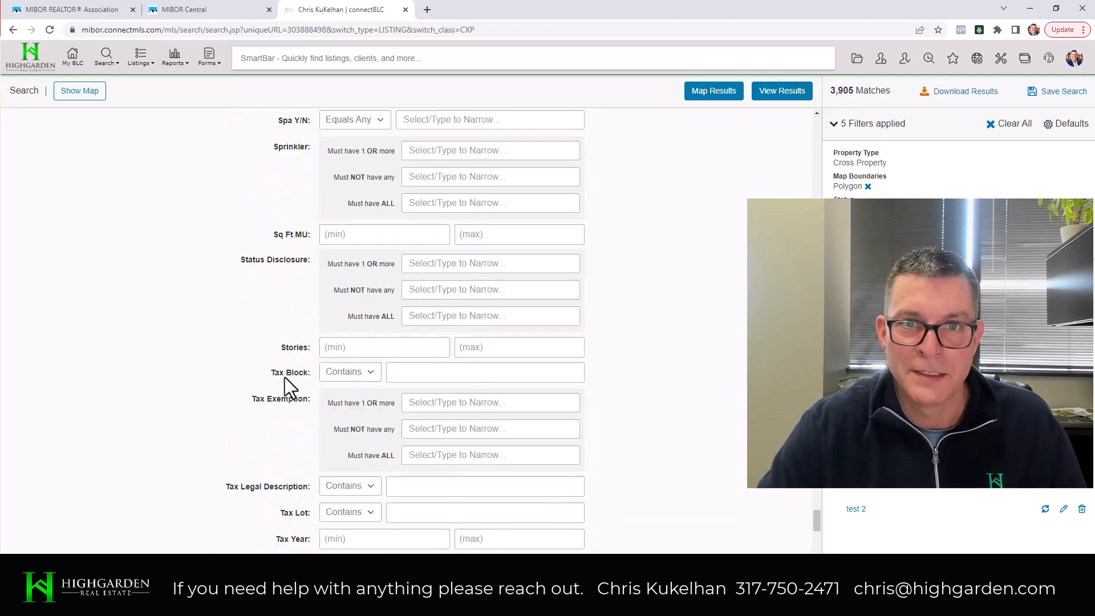
scroll(286, 378, up, 20)
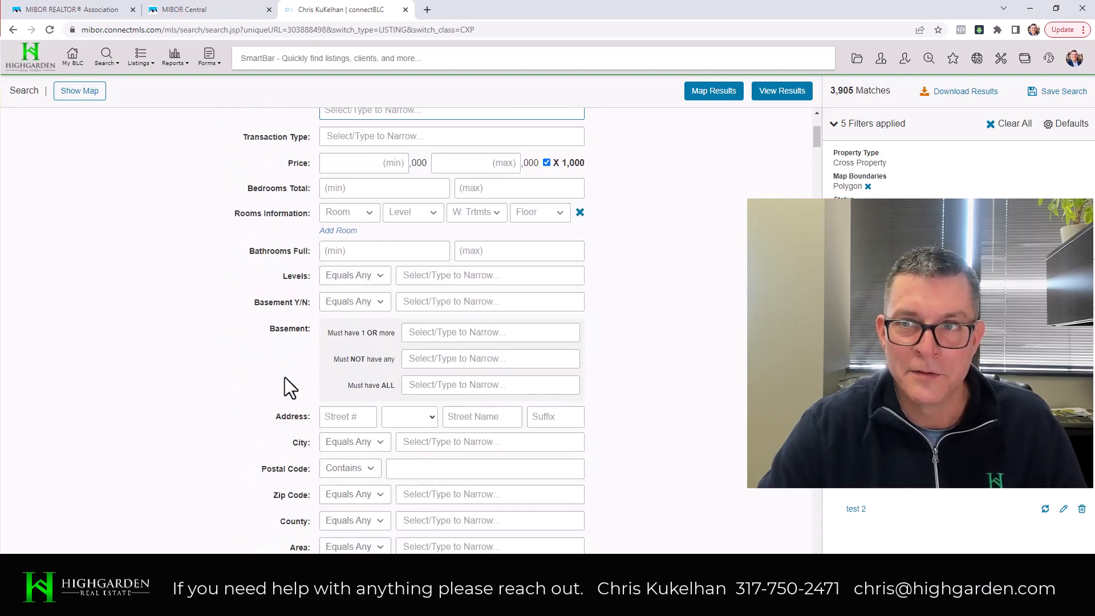
scroll(285, 378, down, 10)
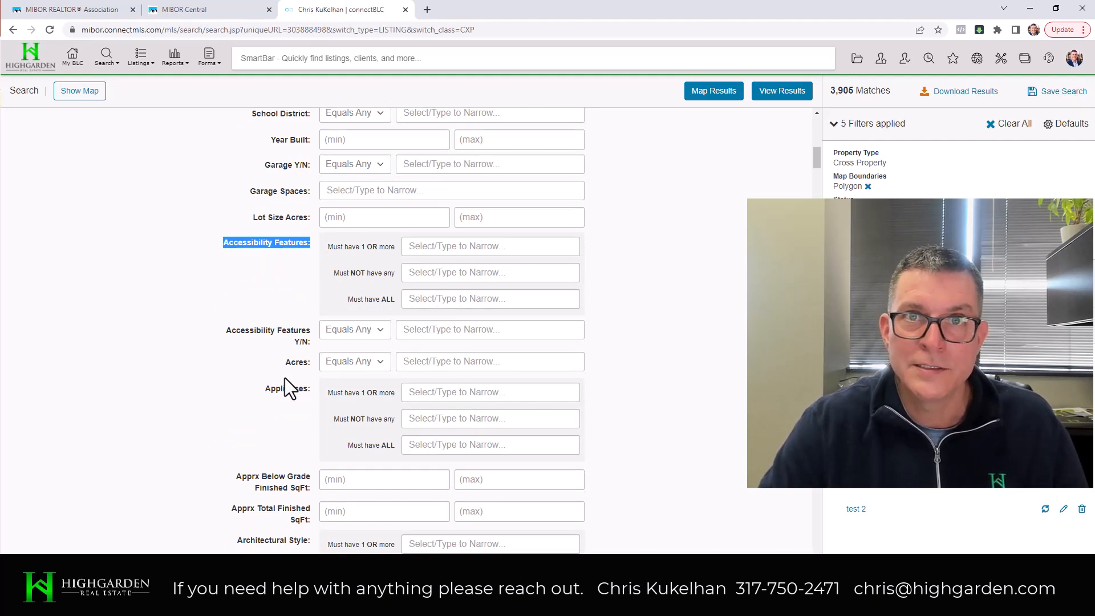
scroll(285, 378, down, 15)
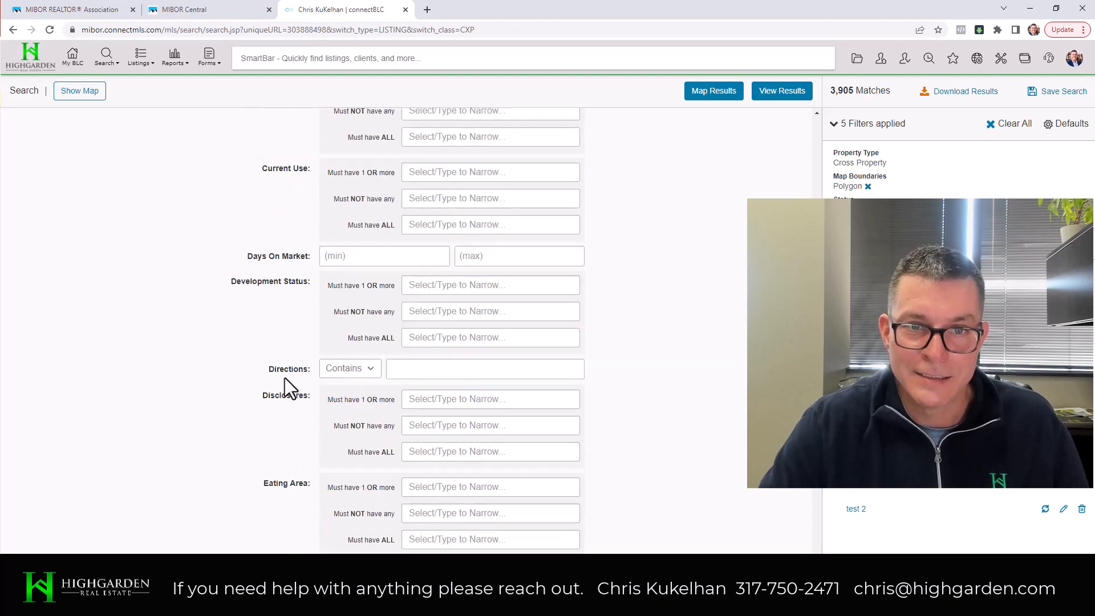
scroll(285, 377, down, 10)
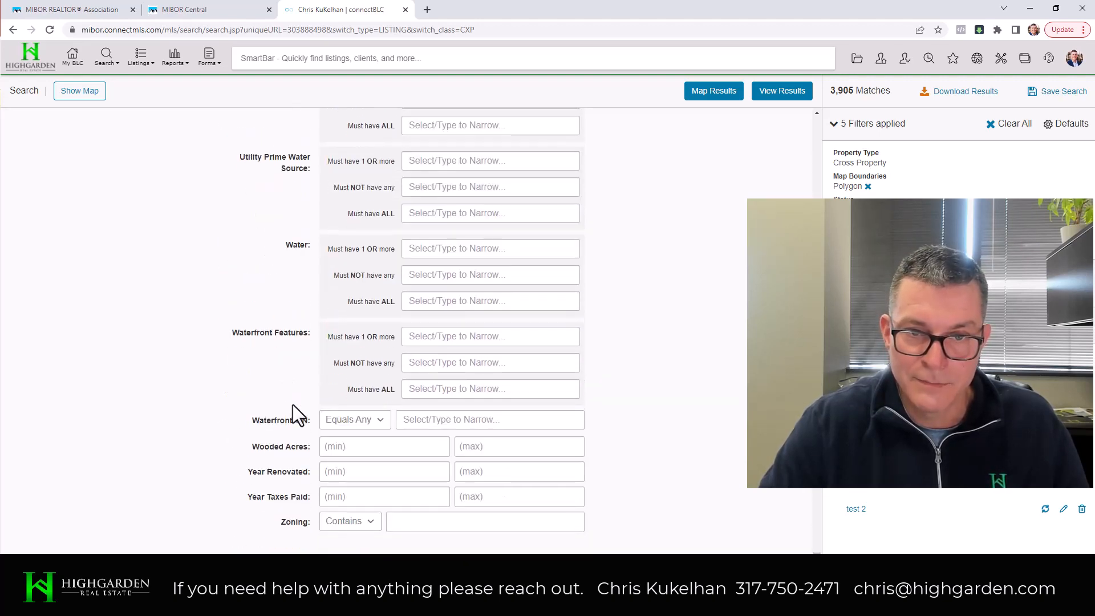
Step: Filter the search for waterfront properties by setting Waterfront Y/N to Yes
click(375, 427)
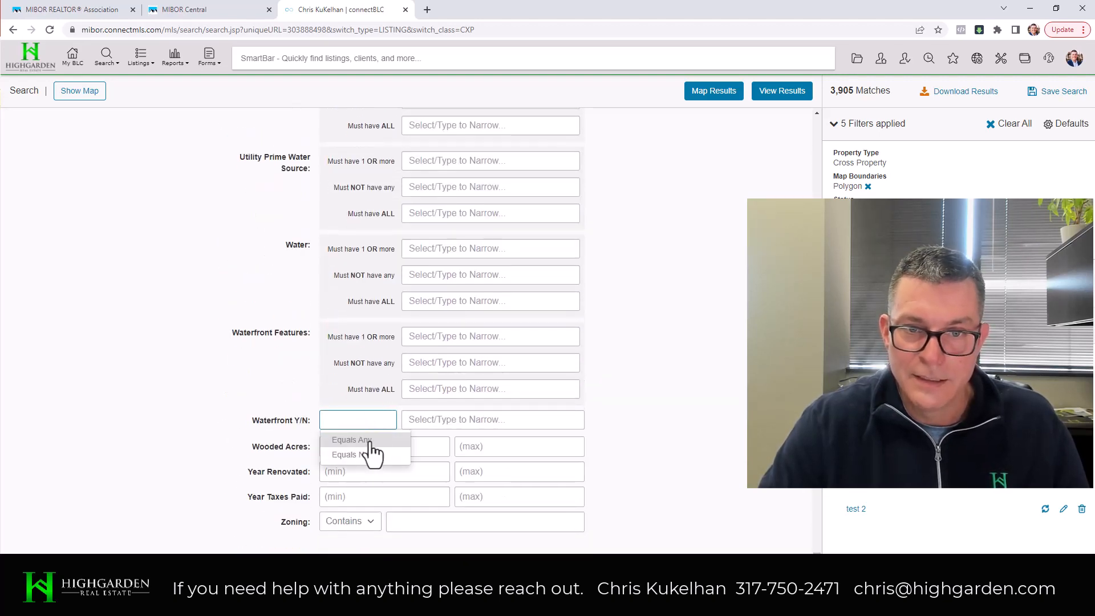
click(418, 422)
click(419, 444)
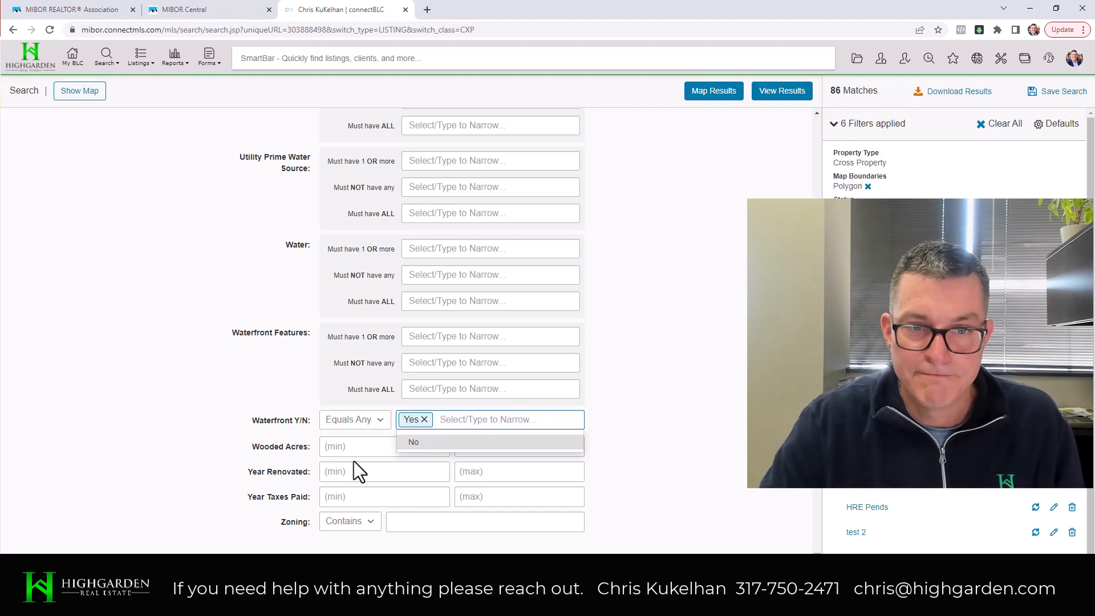
scroll(280, 388, up, 20)
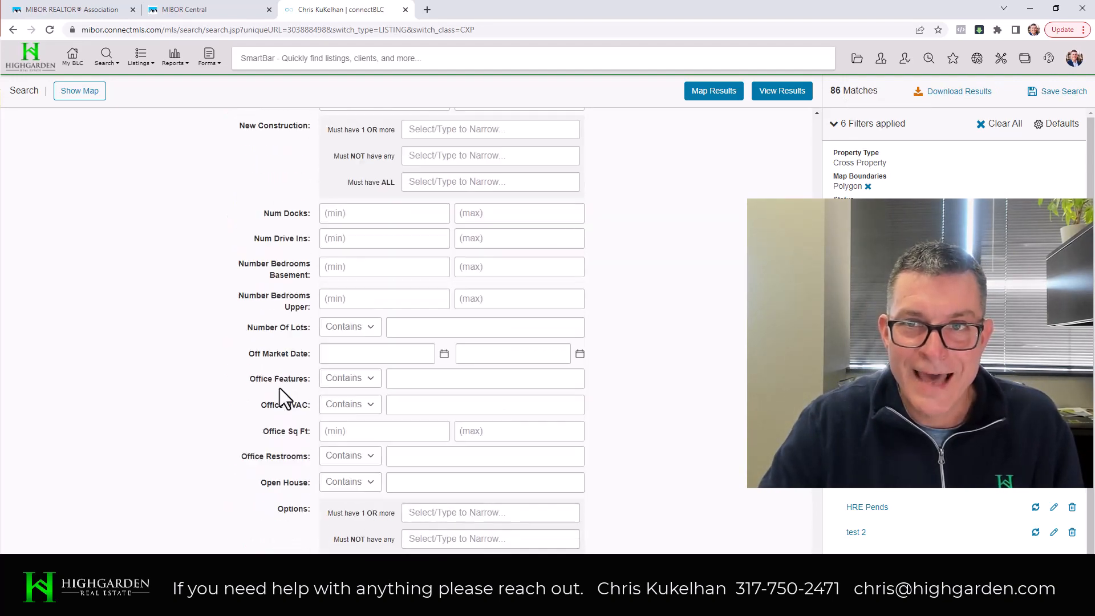
scroll(279, 388, up, 15)
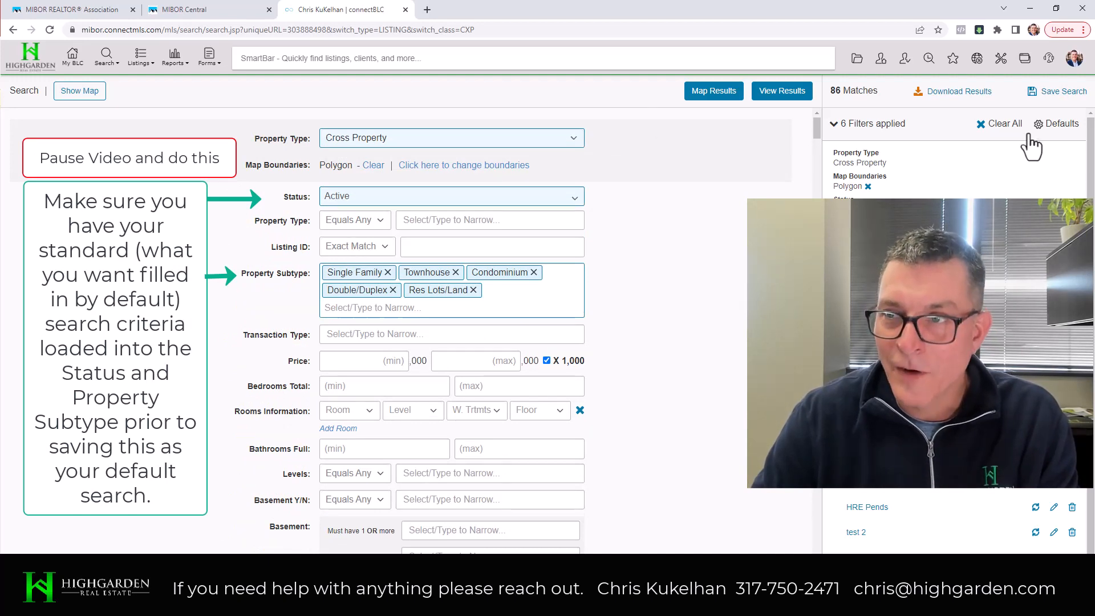
Step: Save the current search criteria as the default for Cross Property and make it the primary default search
click(1063, 128)
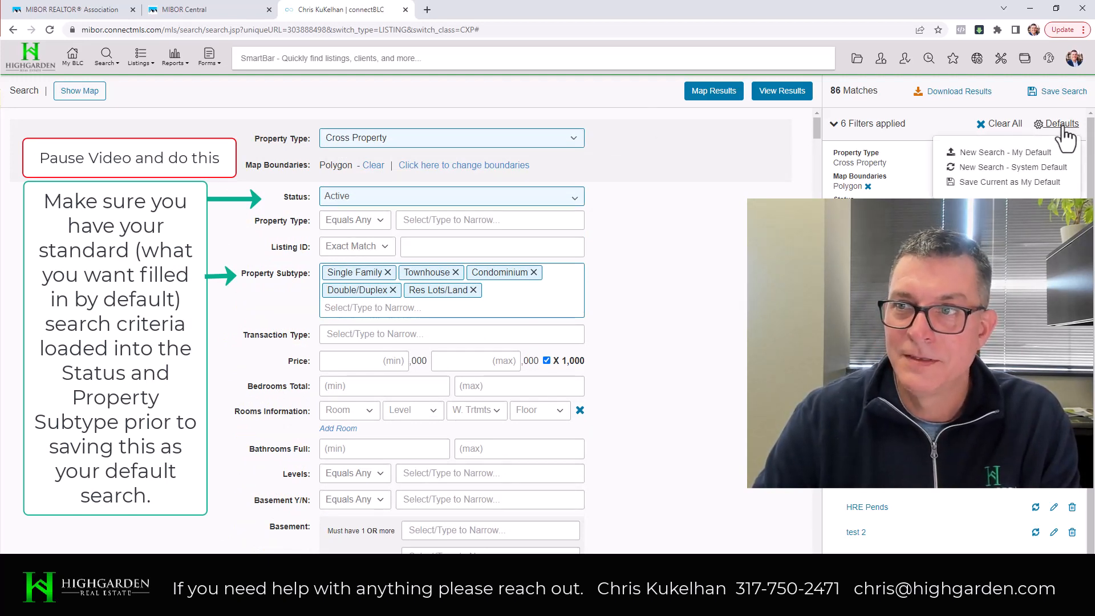
click(980, 184)
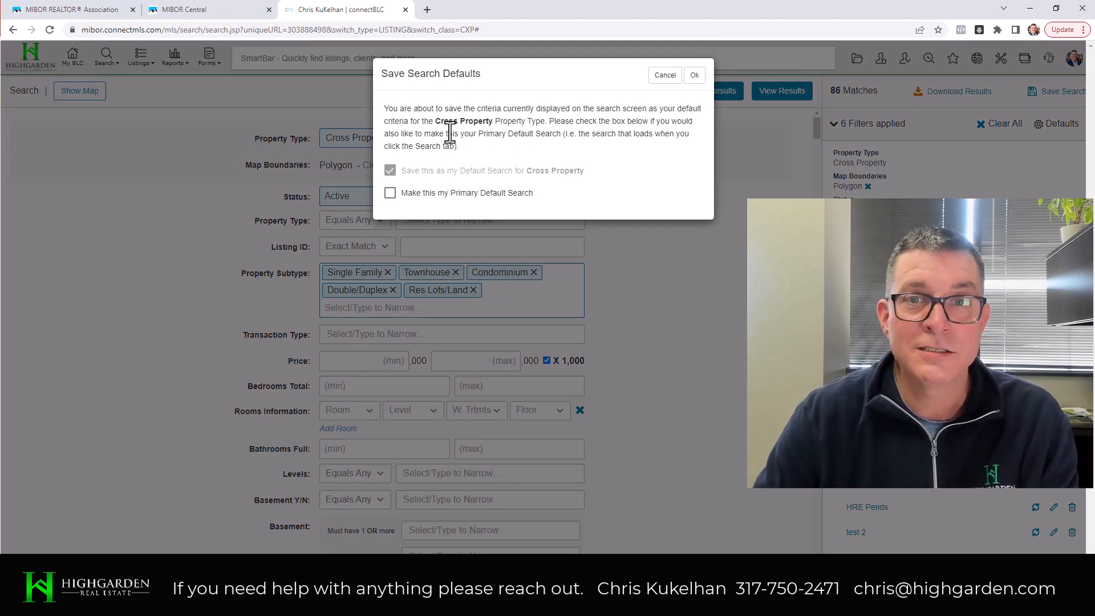
drag(439, 121, 543, 121)
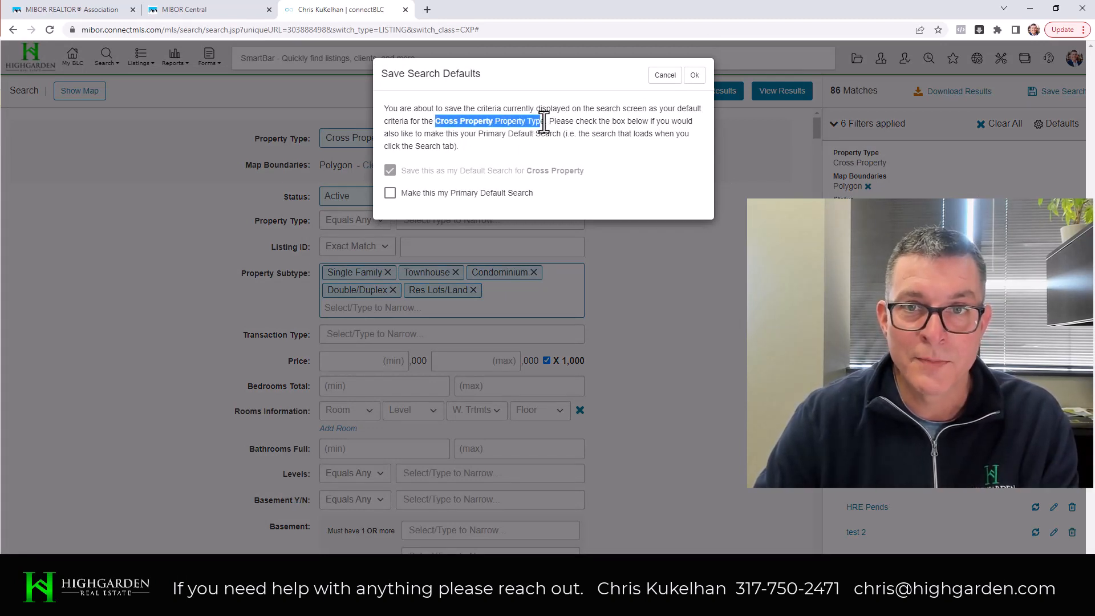
click(390, 193)
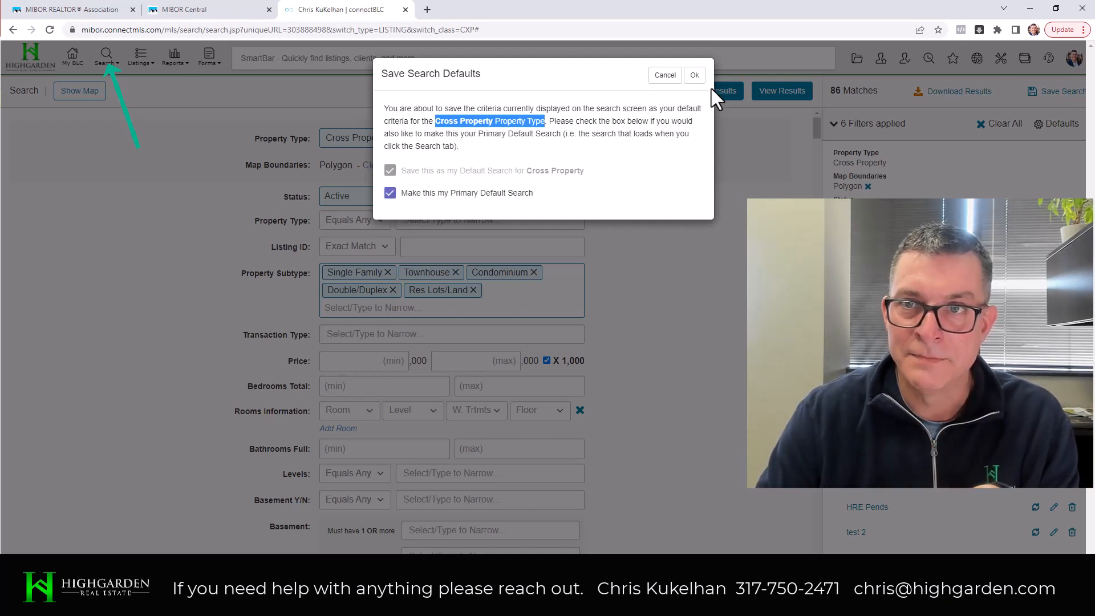
click(694, 75)
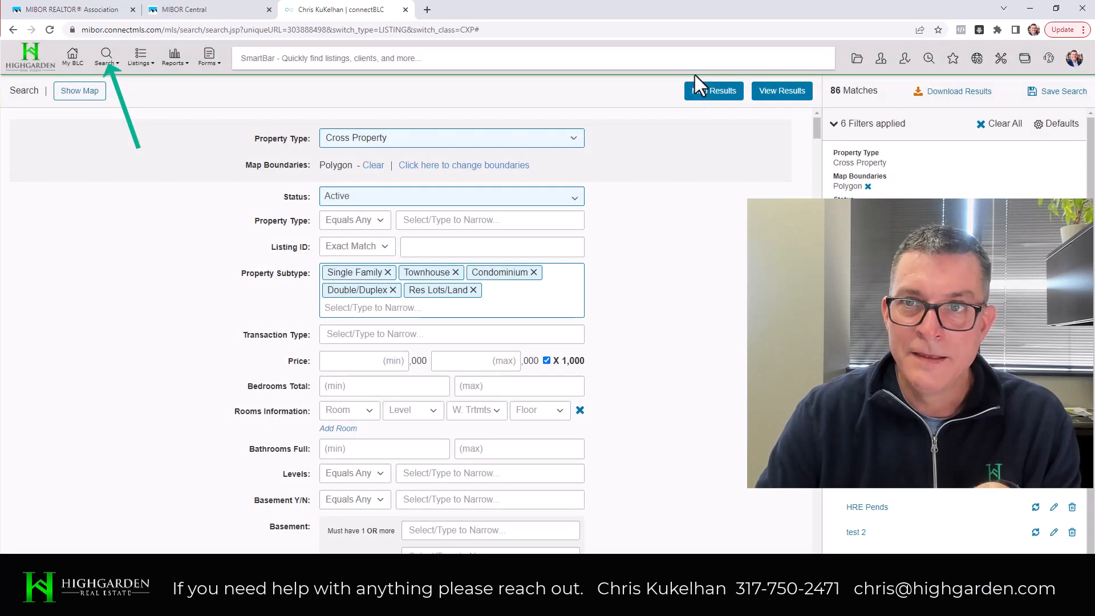
Step: Return to the My BLC home page and reopen the search form to check the saved default
scroll(628, 346, down, 15)
scroll(624, 351, down, 5)
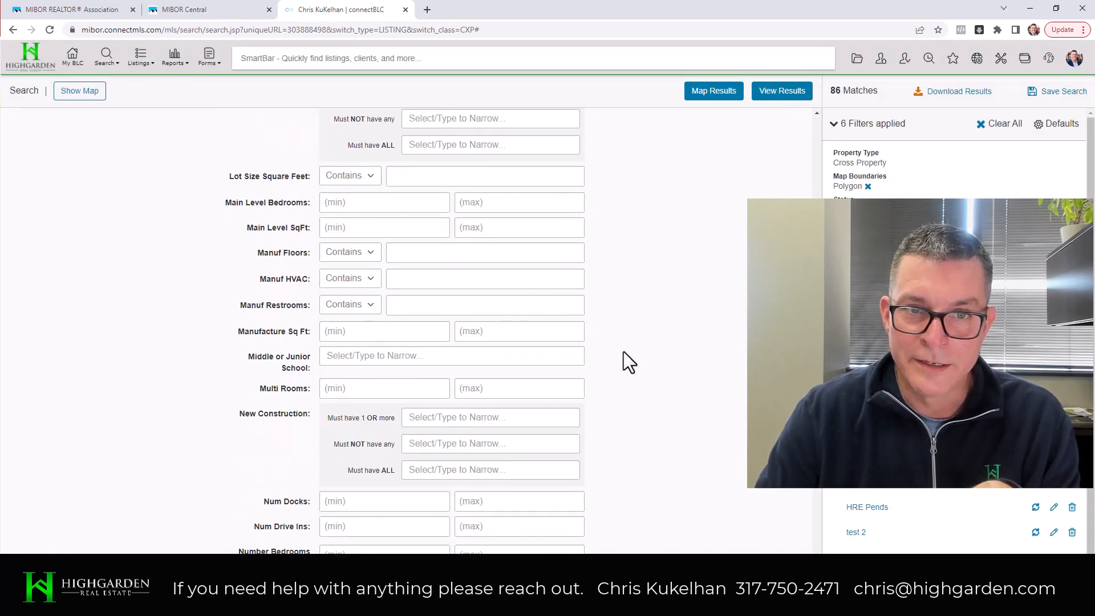
scroll(625, 347, up, 20)
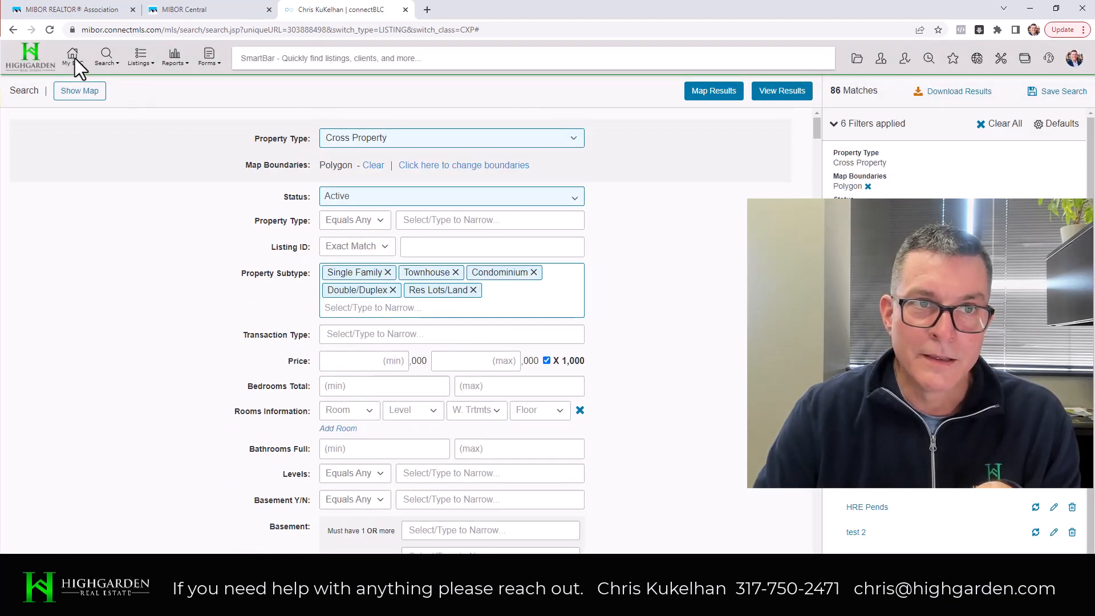
click(73, 57)
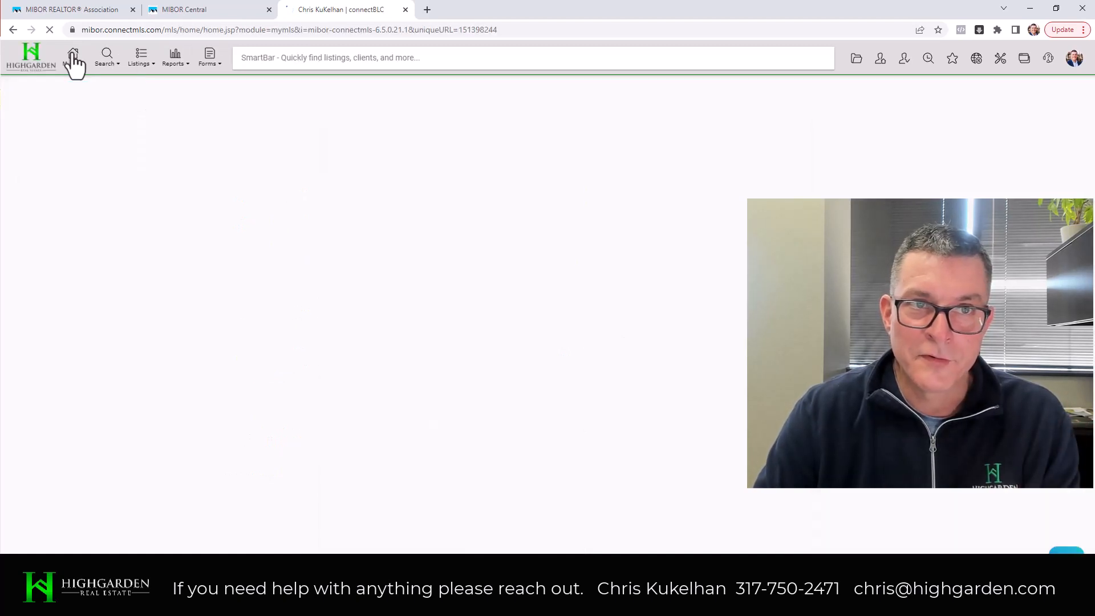
mouse_move(106, 59)
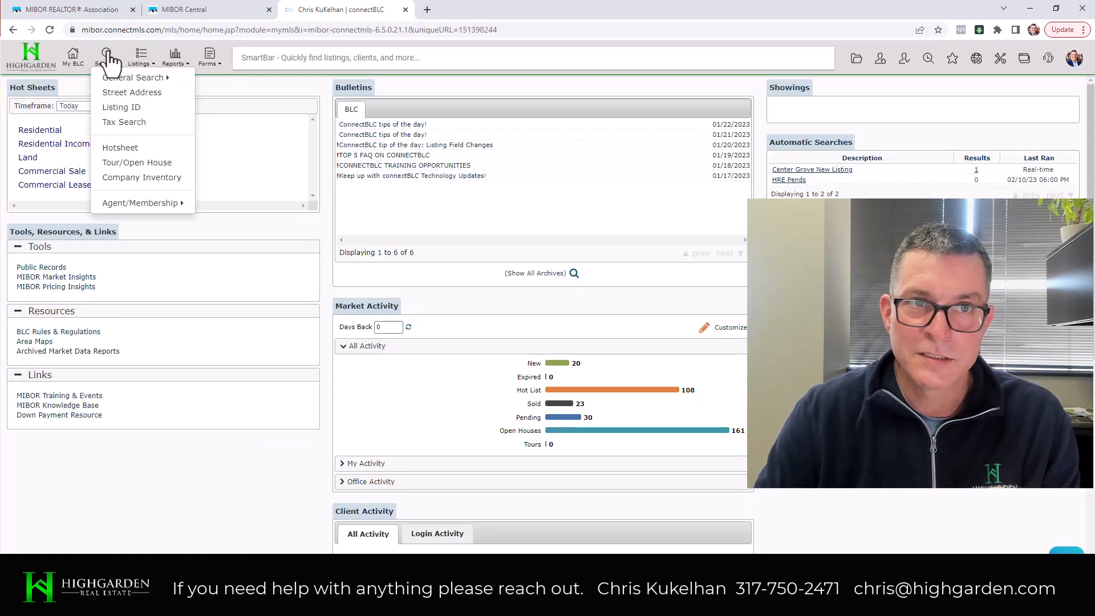
click(108, 60)
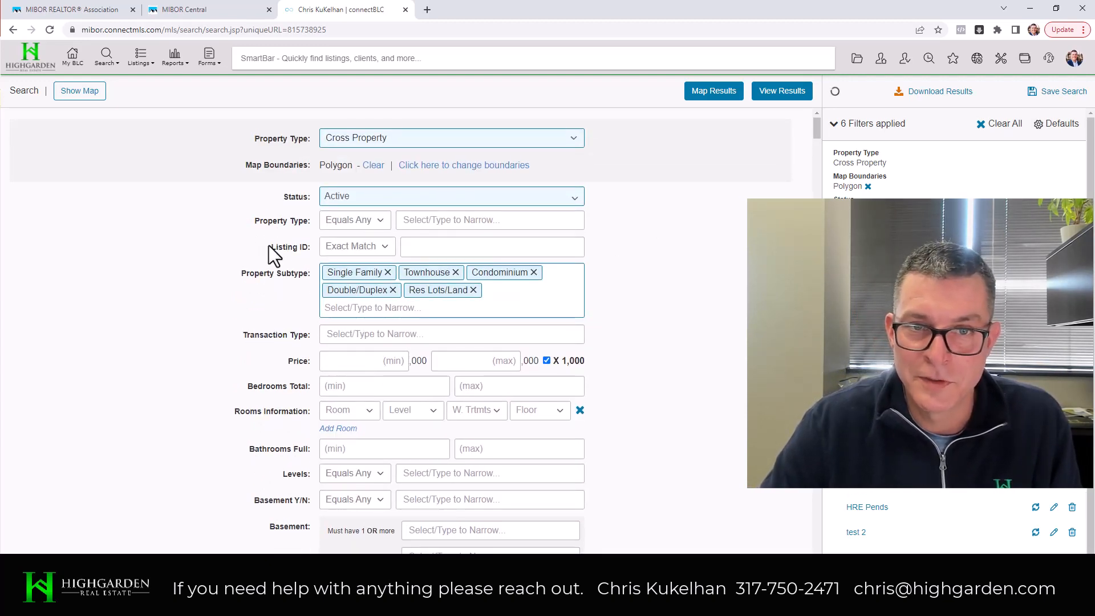
Step: Remove Double/Duplex, Res Lots/Land, Townhouse and Condominium from Property Subtype, keeping only Single Family
click(393, 290)
click(395, 290)
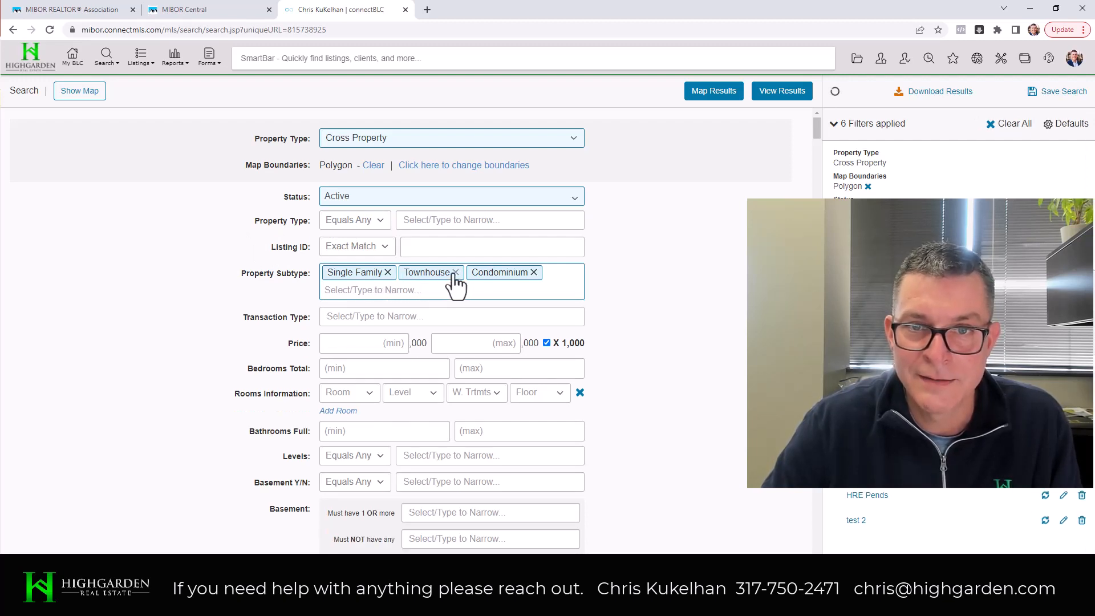
click(455, 273)
click(468, 273)
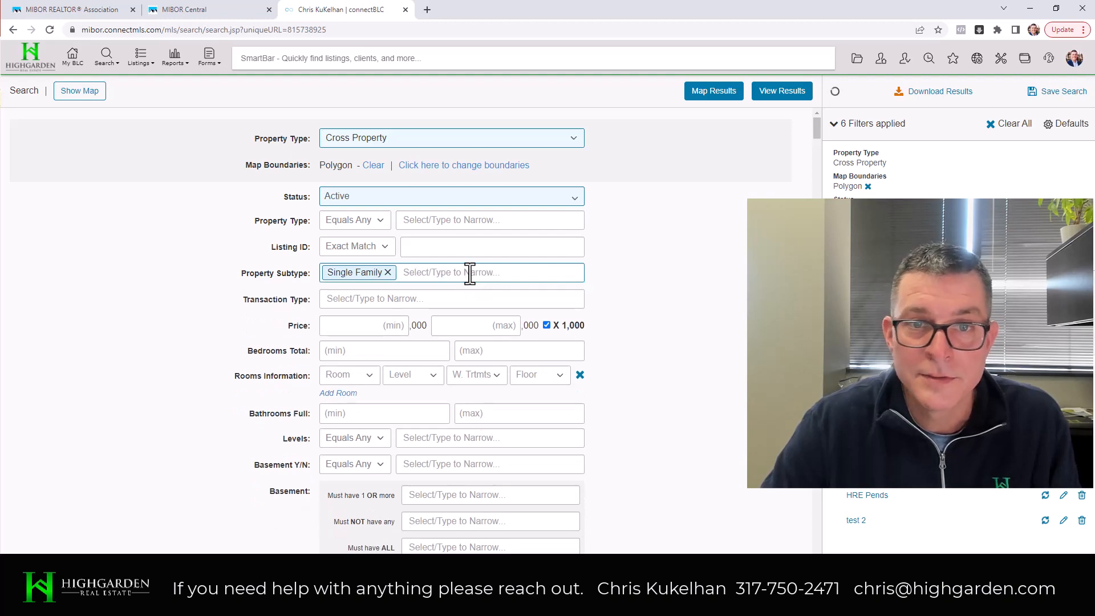
scroll(402, 320, down, 6)
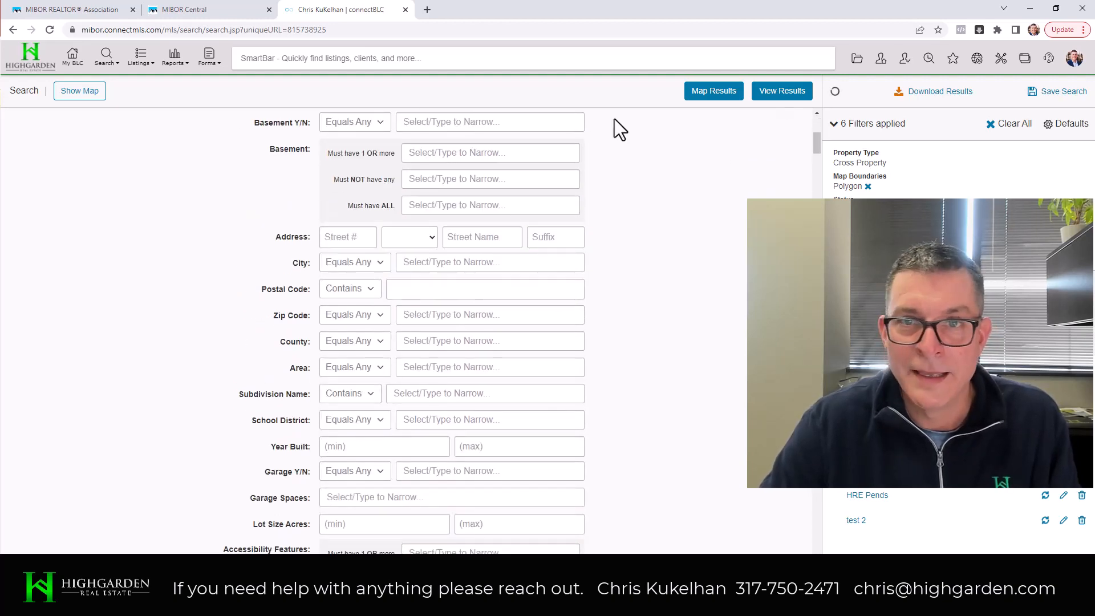
scroll(531, 245, up, 6)
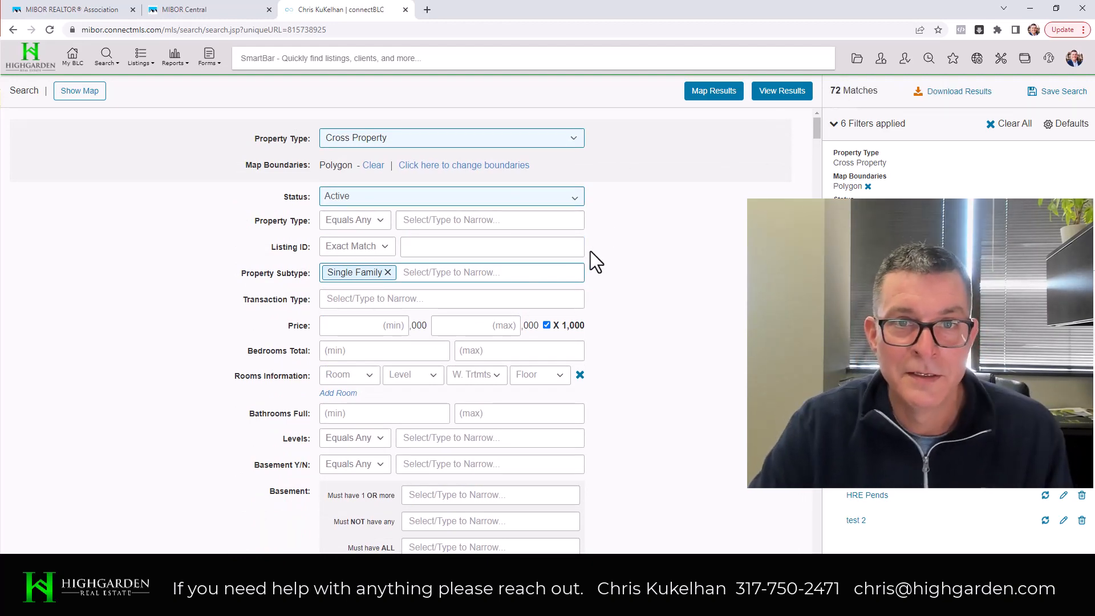
Step: Remove the Yes value from the Waterfront Y/N field near the end of the search form
scroll(590, 301, down, 10)
scroll(590, 302, down, 20)
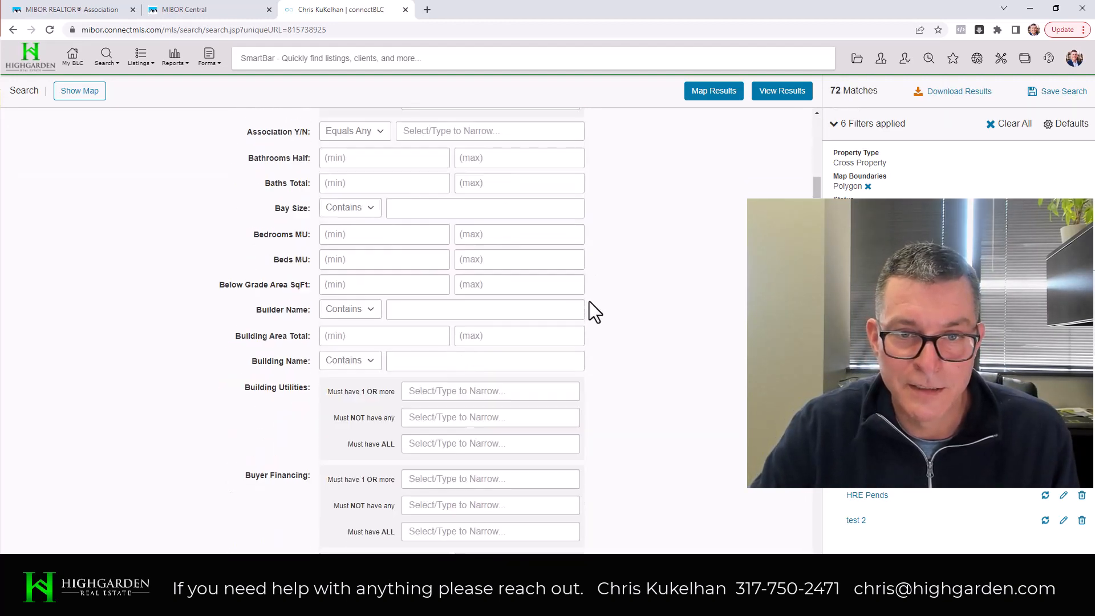
scroll(589, 301, down, 20)
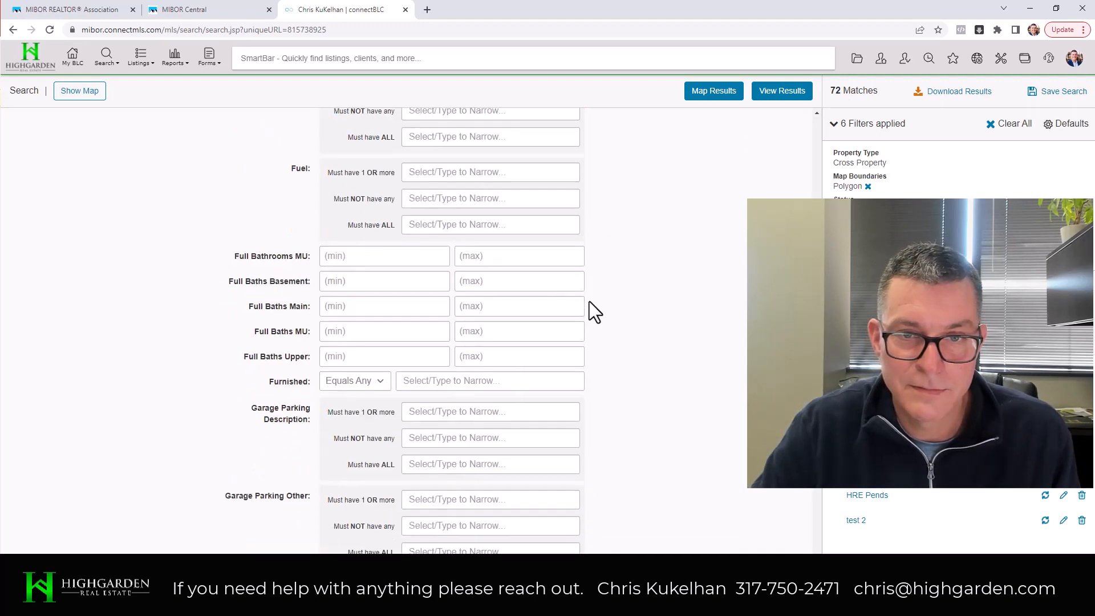
scroll(590, 313, down, 20)
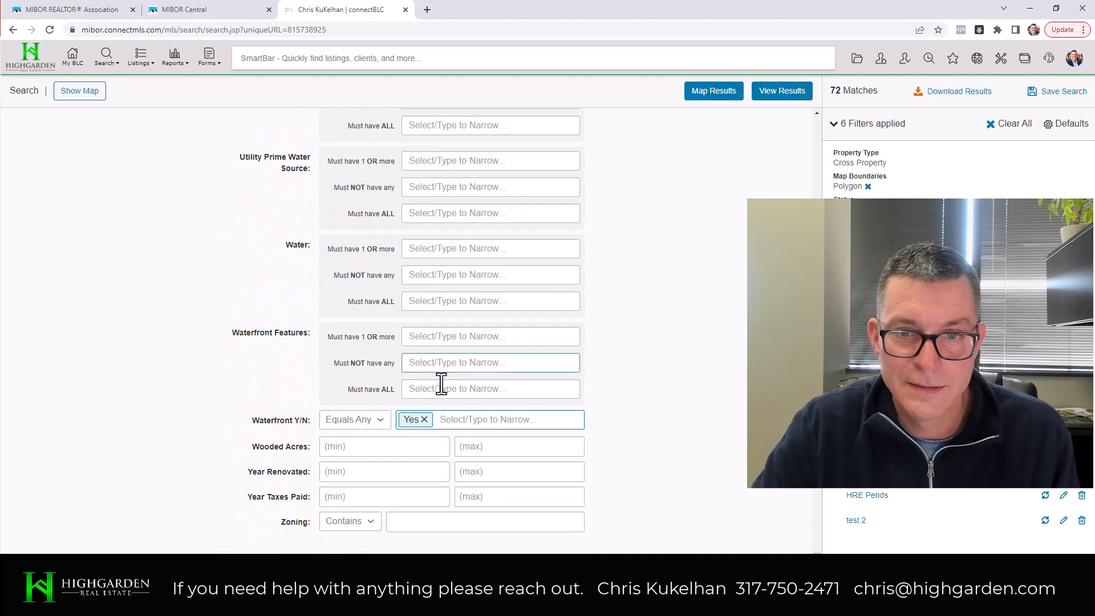
click(425, 420)
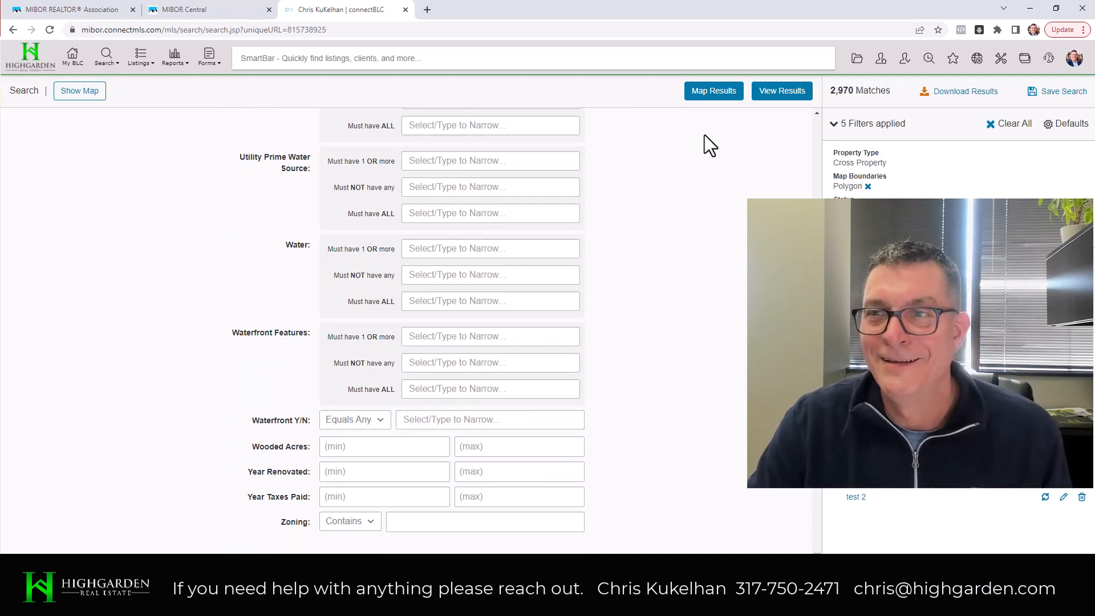
Step: Save the revised Cross Property criteria as the default and as the primary default search
click(1066, 124)
click(997, 184)
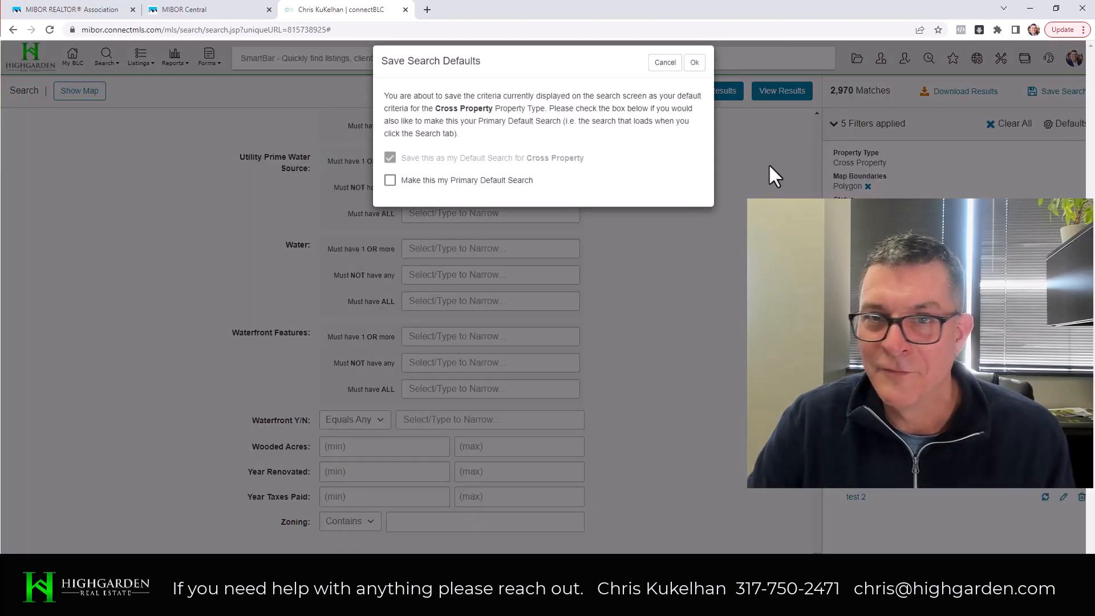
click(390, 193)
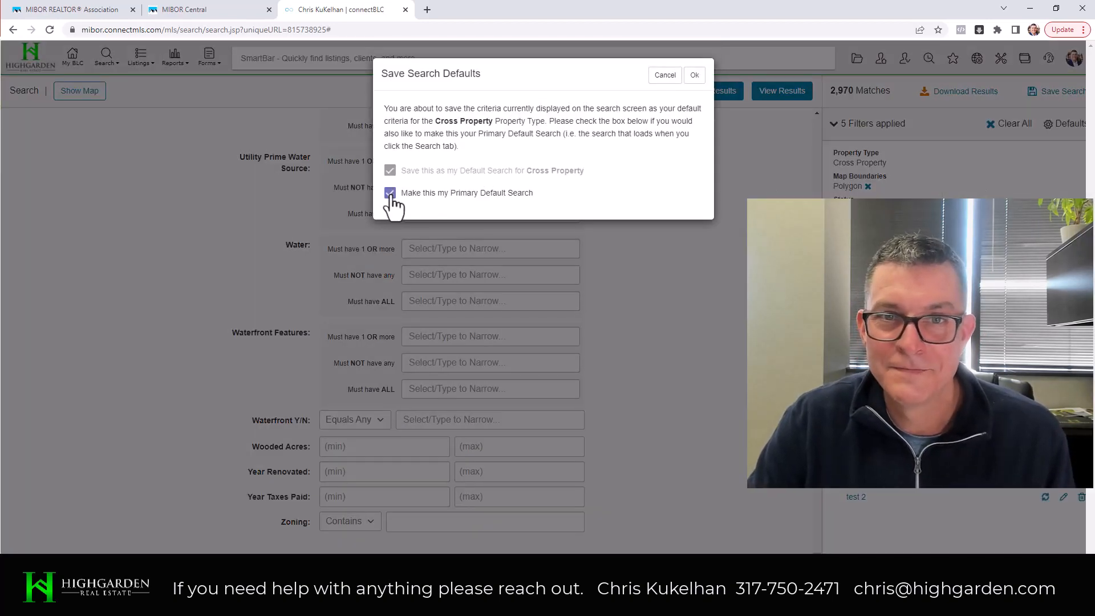
click(694, 75)
Step: Change the search's property type to Residential and look through its search fields
scroll(624, 271, up, 6)
scroll(460, 222, up, 20)
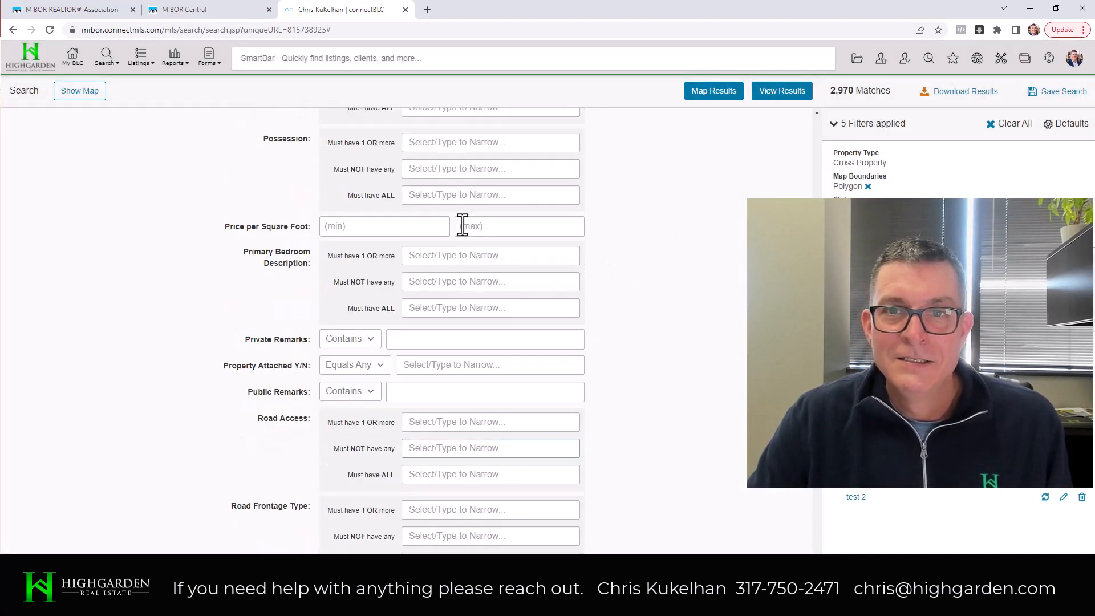
scroll(459, 214, up, 2)
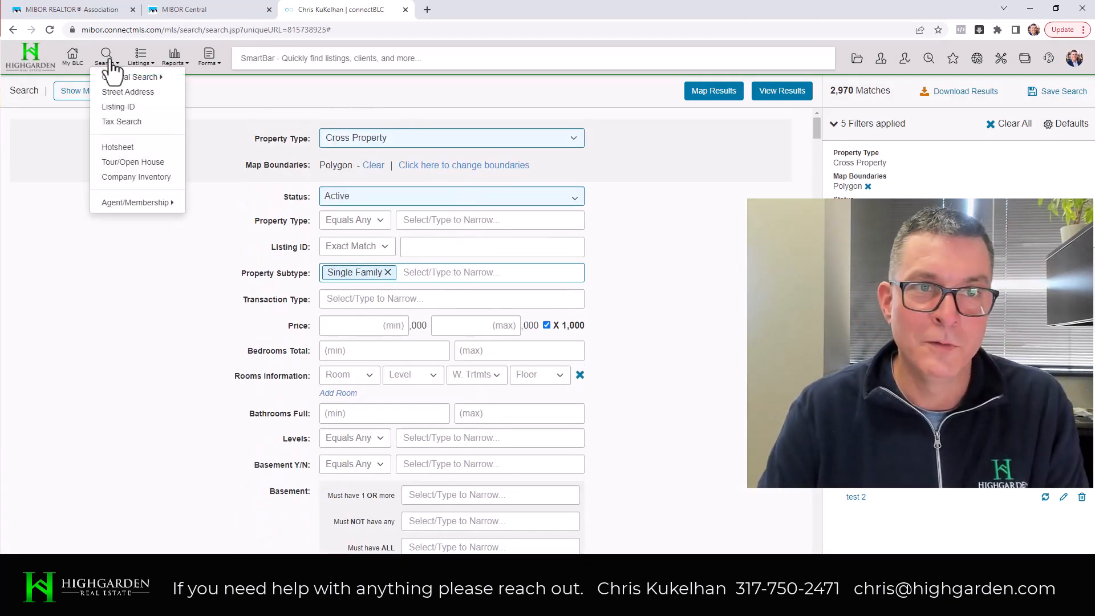
click(417, 144)
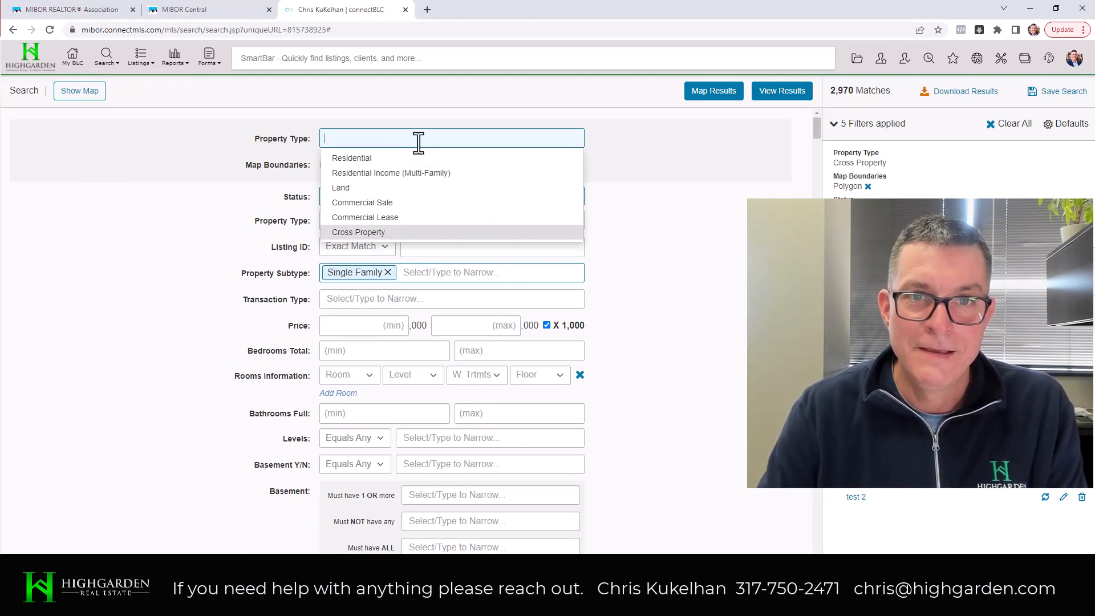
click(363, 160)
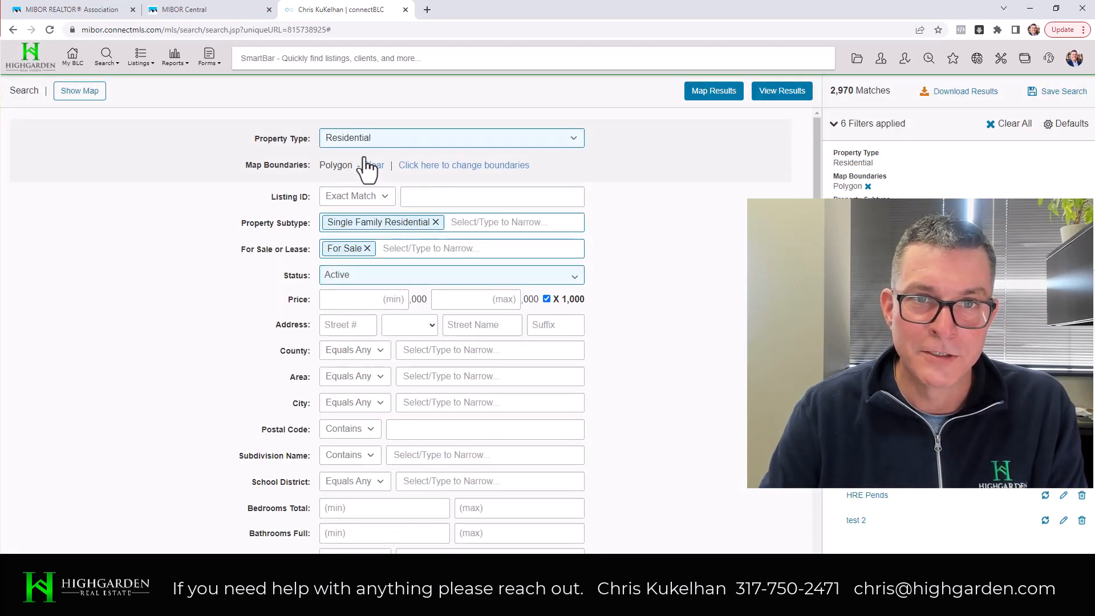
scroll(234, 321, down, 7)
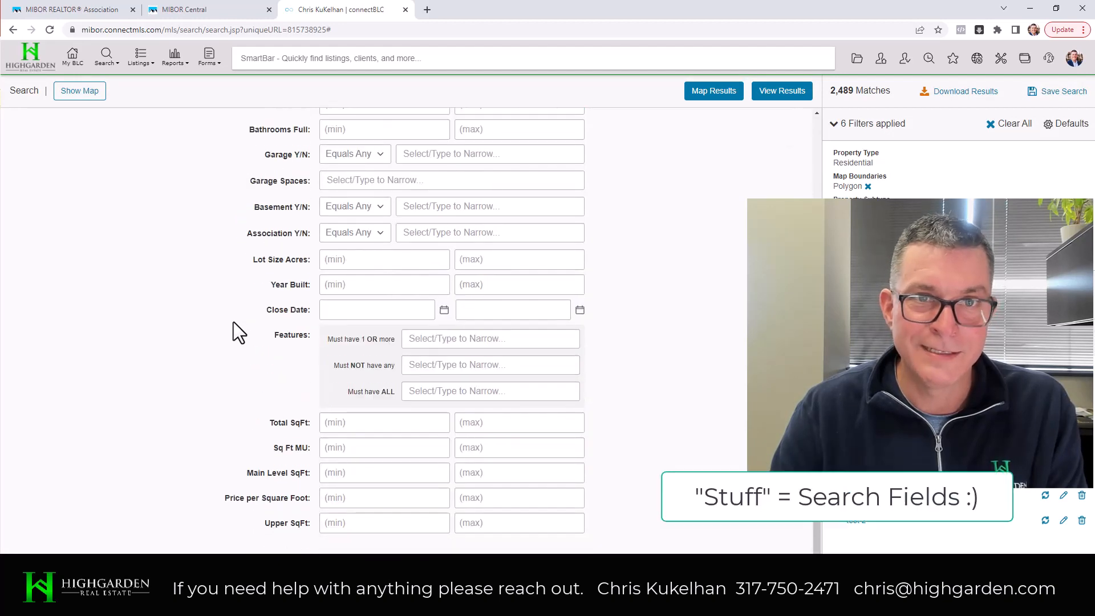
scroll(234, 323, up, 7)
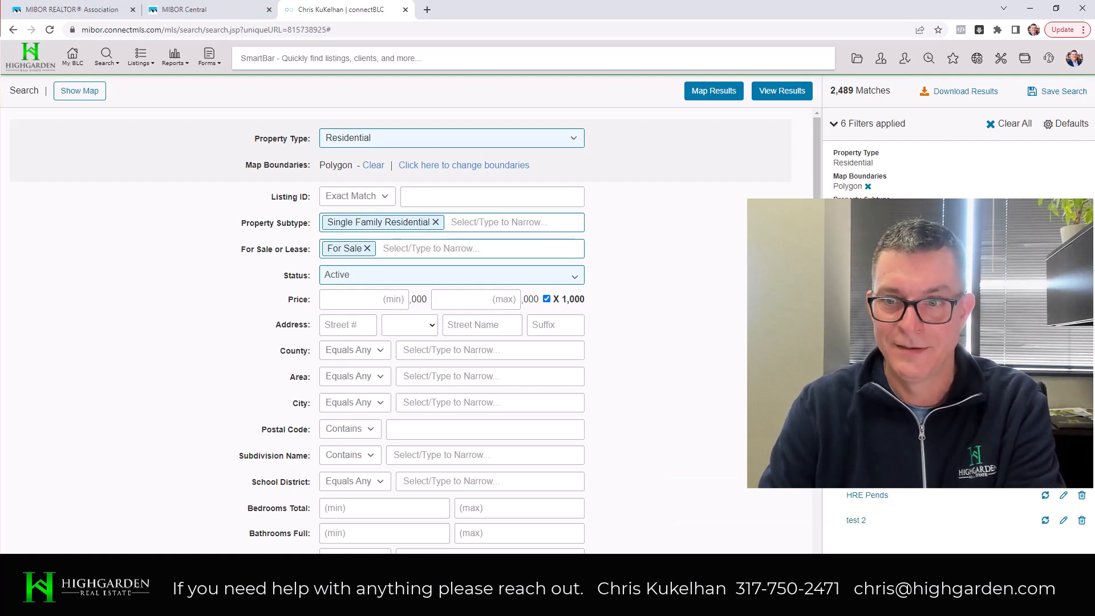
Step: Open Add/Remove Fields and remove every removable field from the Residential search, leaving only Status
click(758, 572)
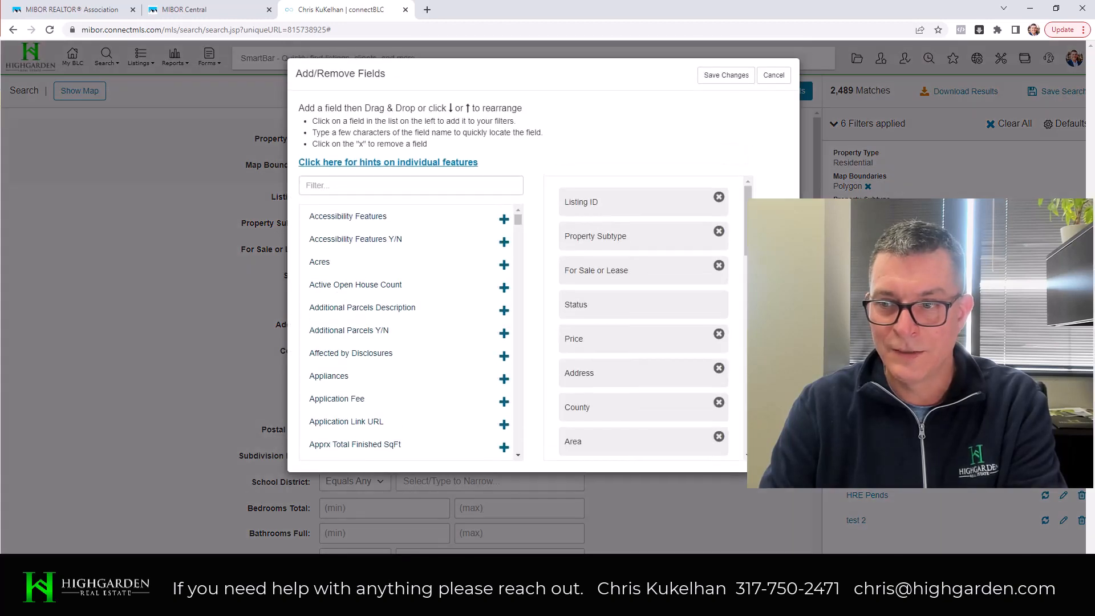
click(718, 197)
click(718, 196)
click(719, 197)
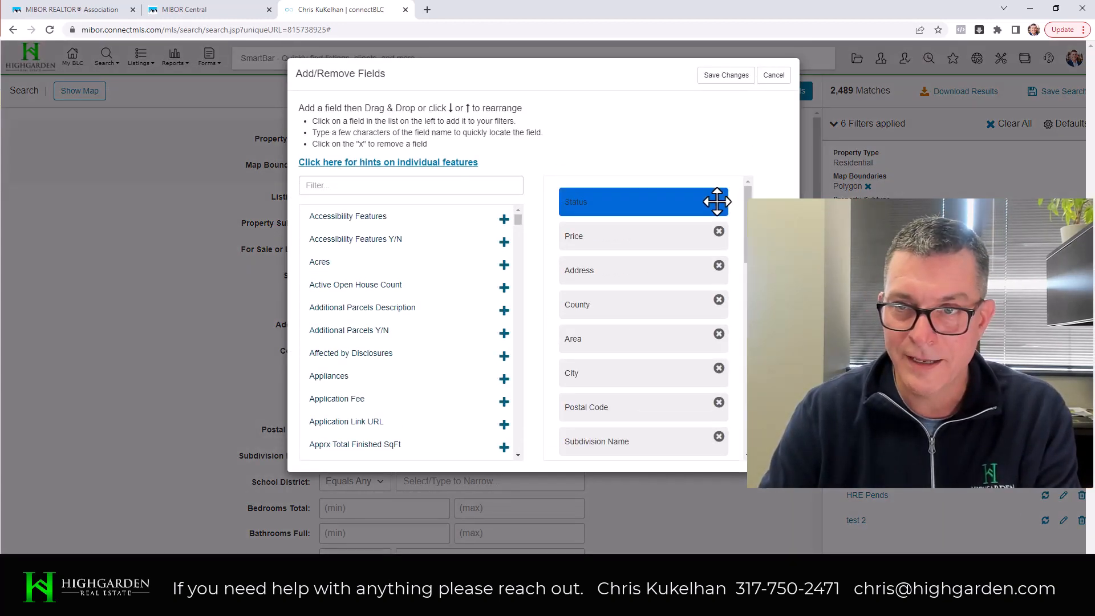
click(719, 231)
click(719, 232)
click(719, 231)
triple_click(720, 232)
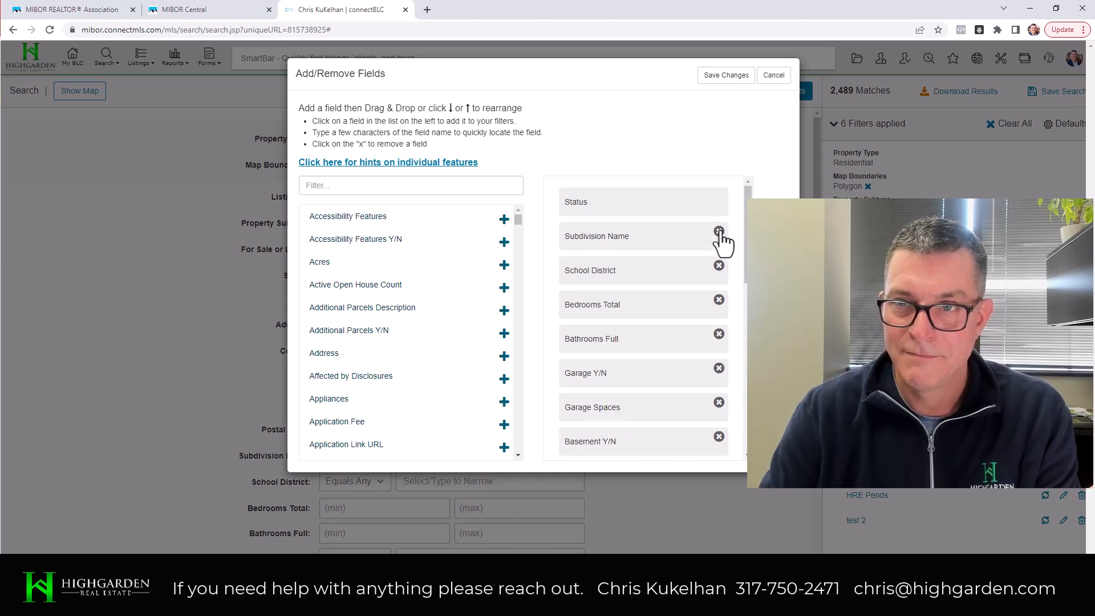
triple_click(720, 232)
triple_click(719, 231)
double_click(720, 231)
double_click(719, 231)
double_click(719, 232)
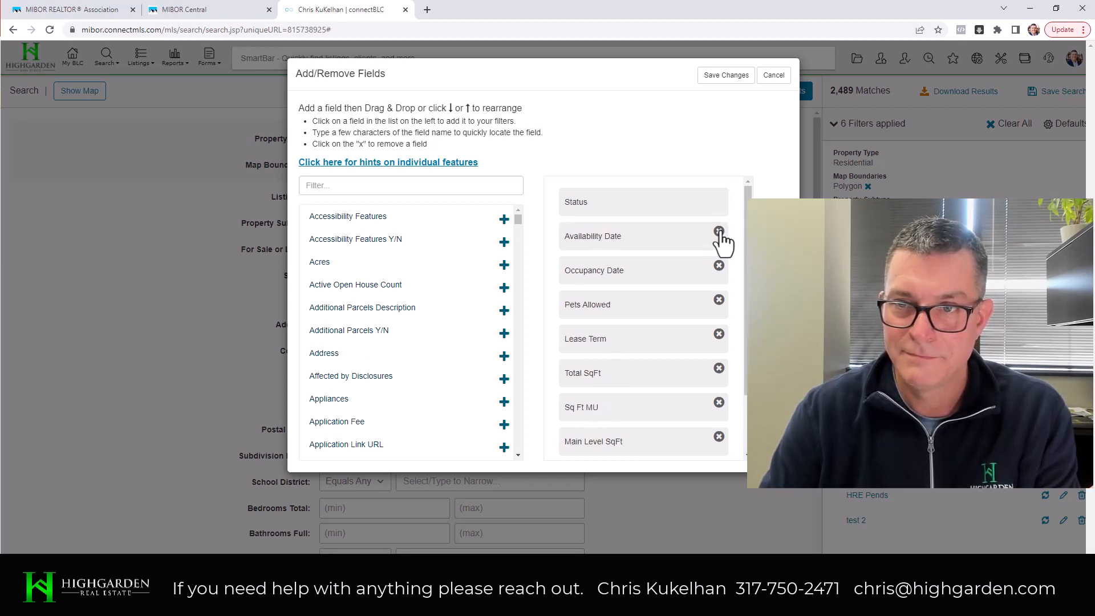
double_click(719, 231)
triple_click(719, 231)
double_click(726, 231)
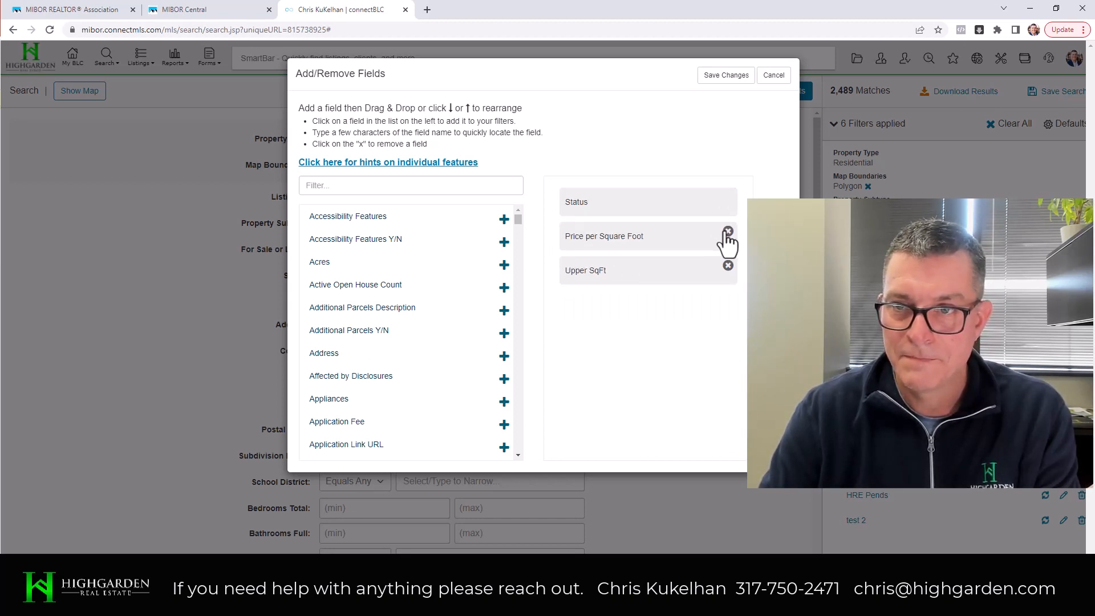
double_click(727, 231)
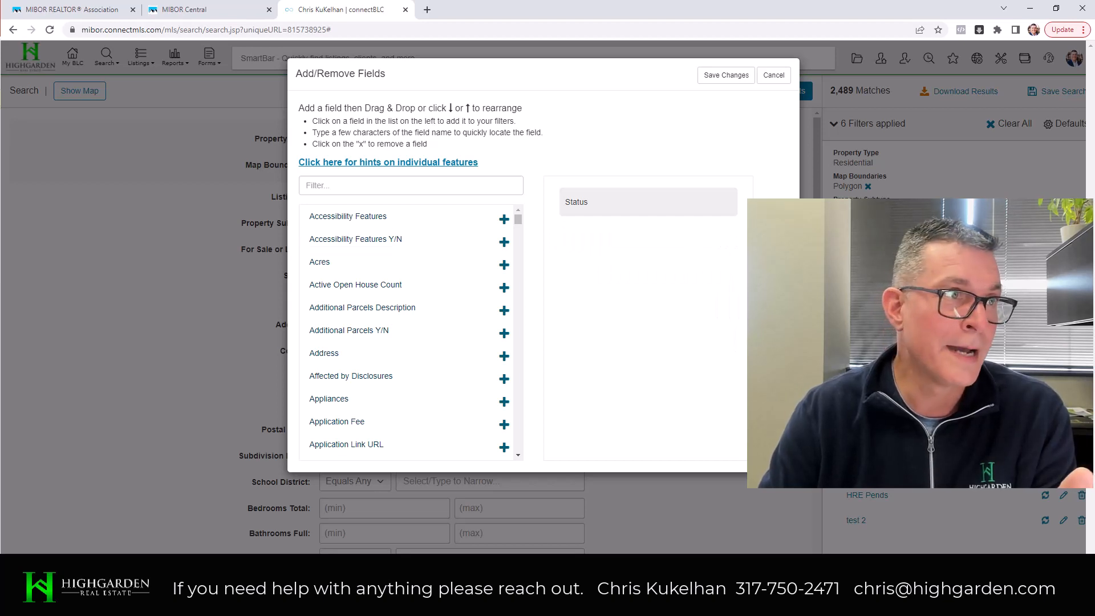
Step: Bring up Presentation4AAAA.pdf to examine the reference list of search fields, and move it out of the way
drag(0, 108, 501, 83)
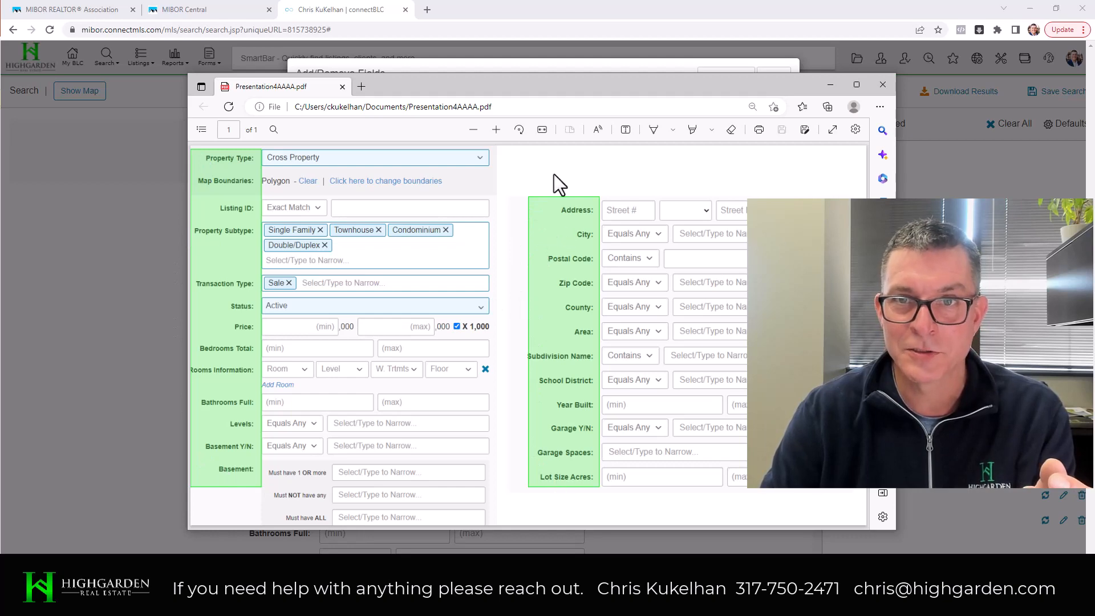
drag(597, 81, 0, 84)
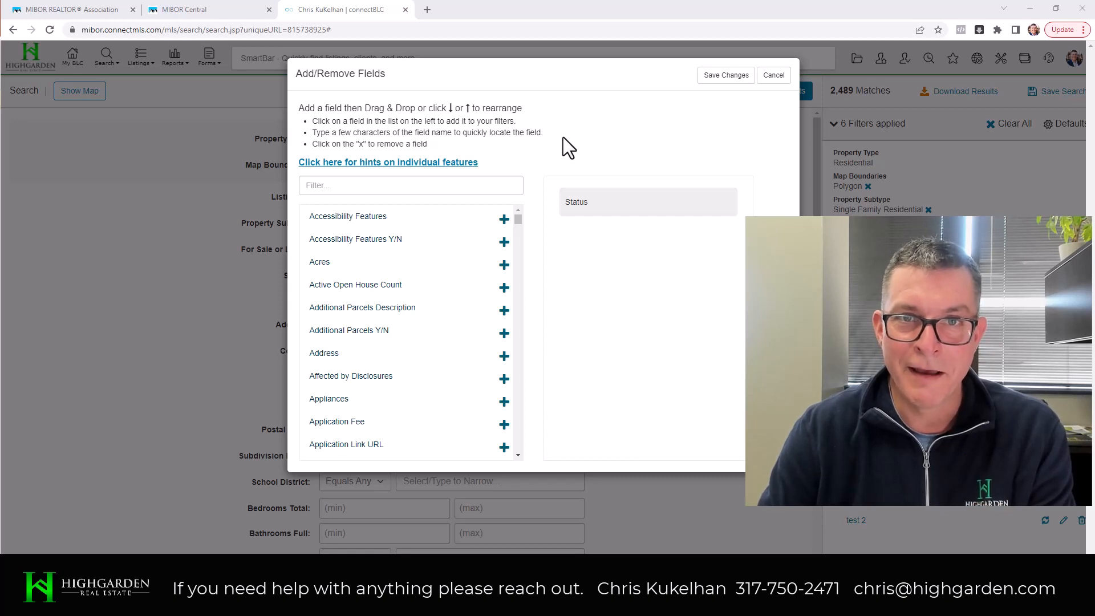
Step: Find Listing ID and Property Subtype among the available fields and add both to the Residential search
click(452, 188)
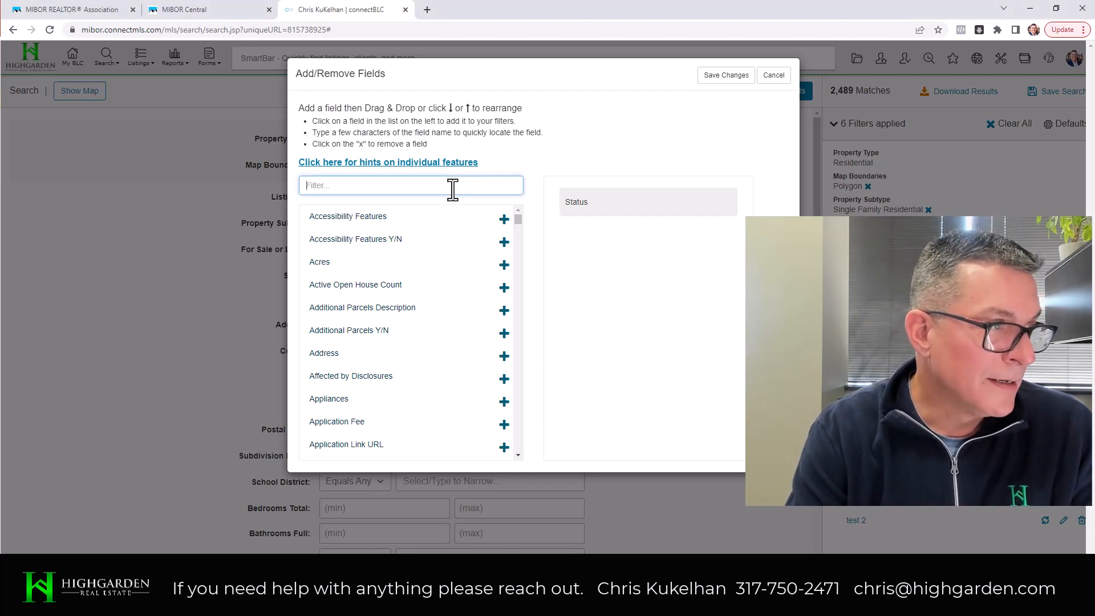
text(listi)
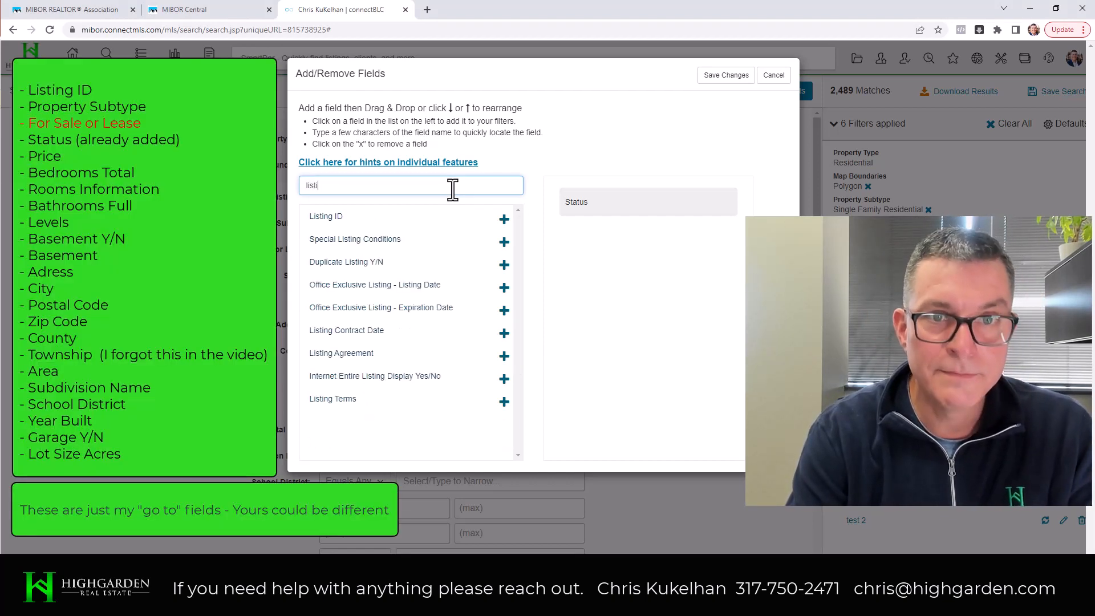
click(503, 220)
drag(330, 186, 290, 182)
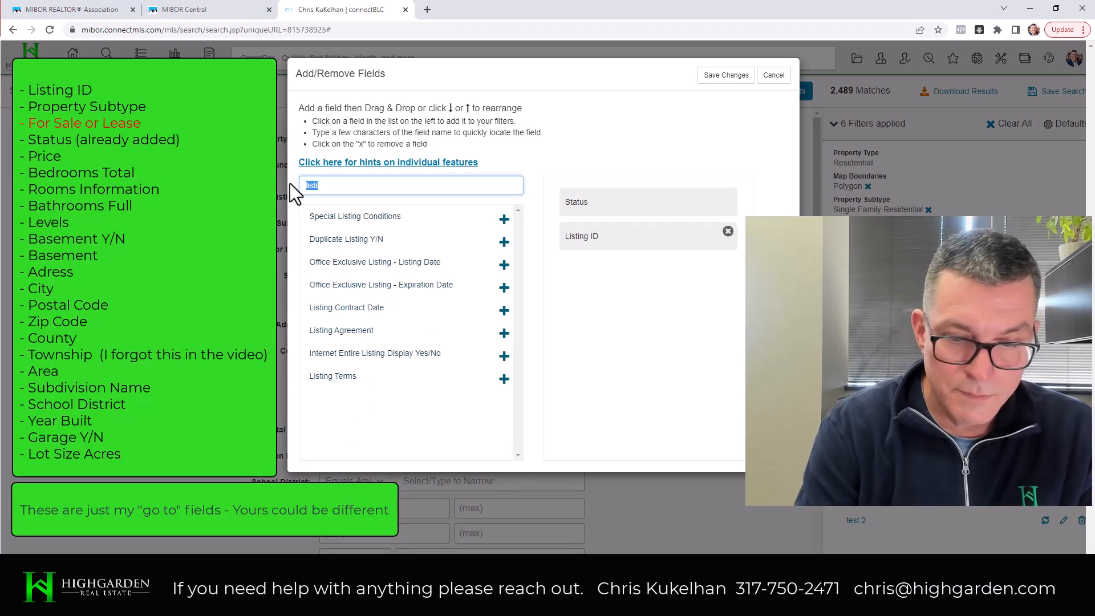
text(Pr)
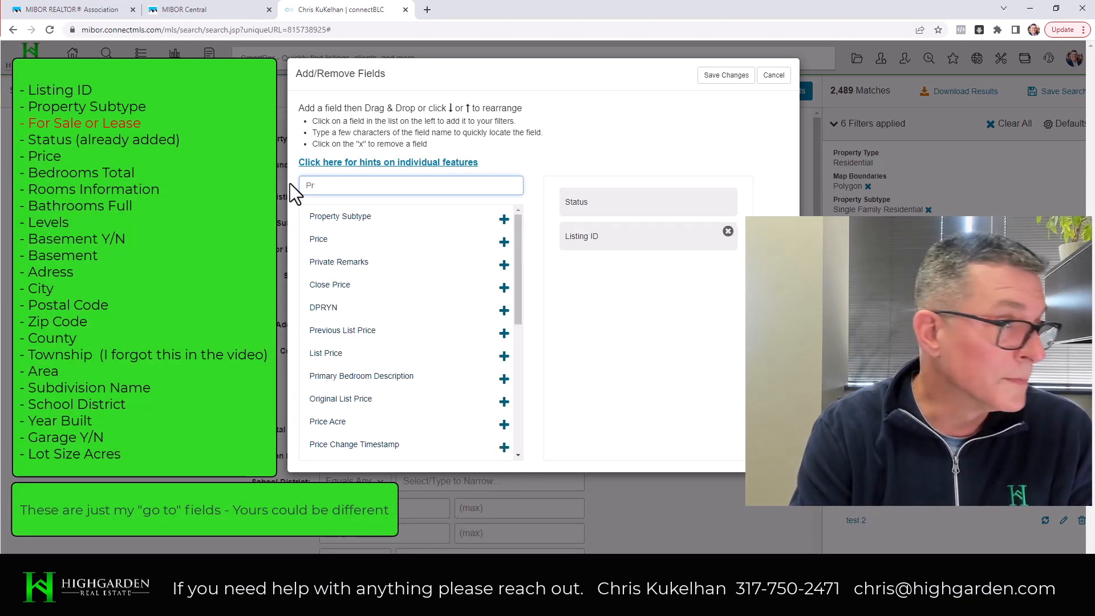
text(o)
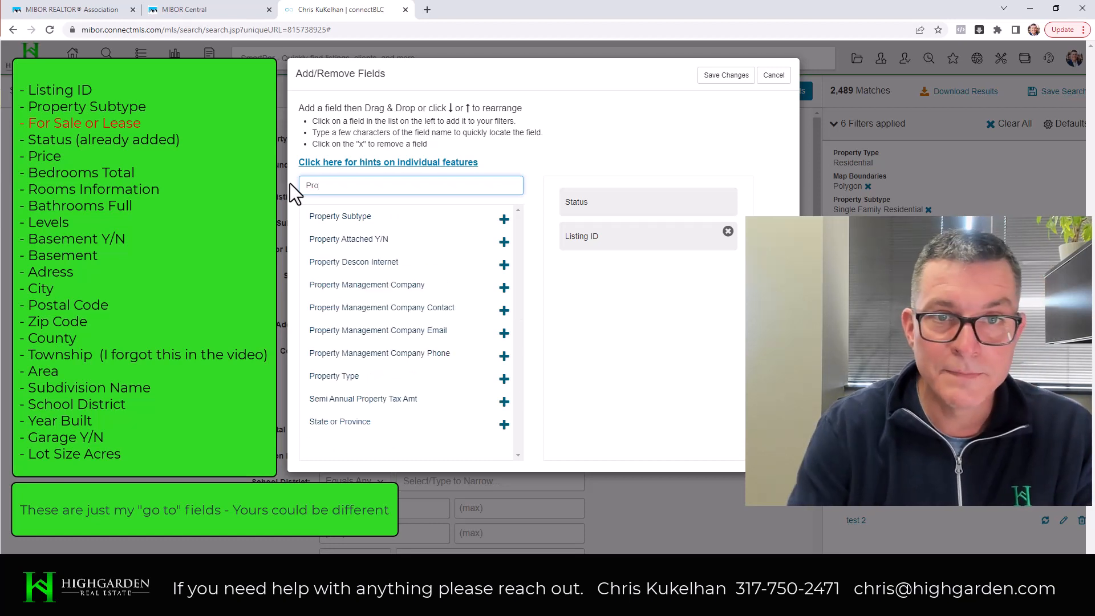
click(502, 221)
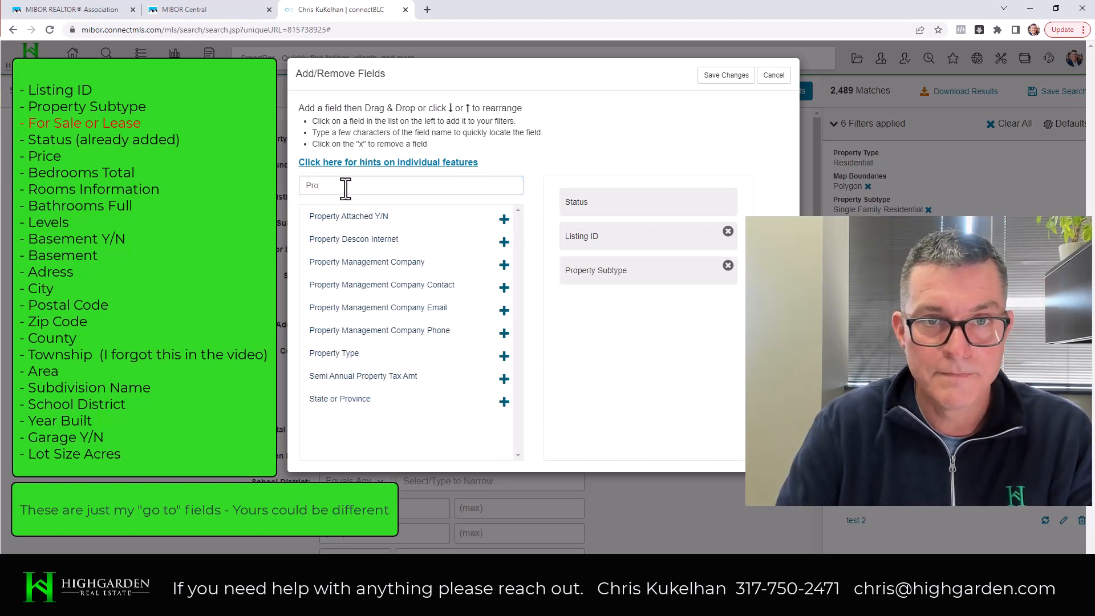
Step: Clear the field filter so all available fields are listed, and add For Sale or Lease to the search
drag(346, 188, 293, 190)
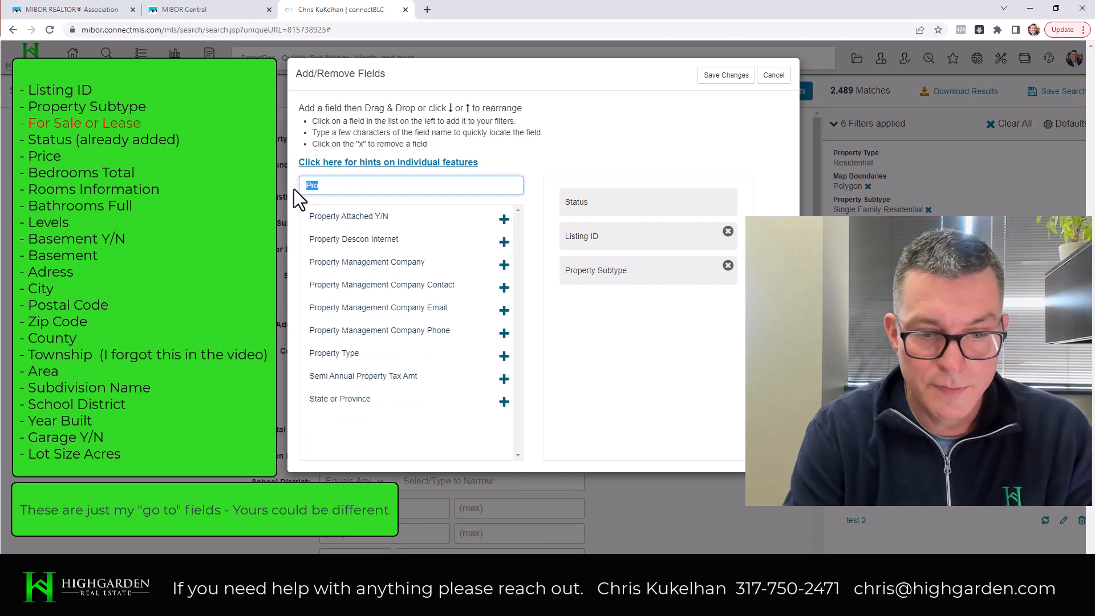
text(Tran)
key(BackSpace)
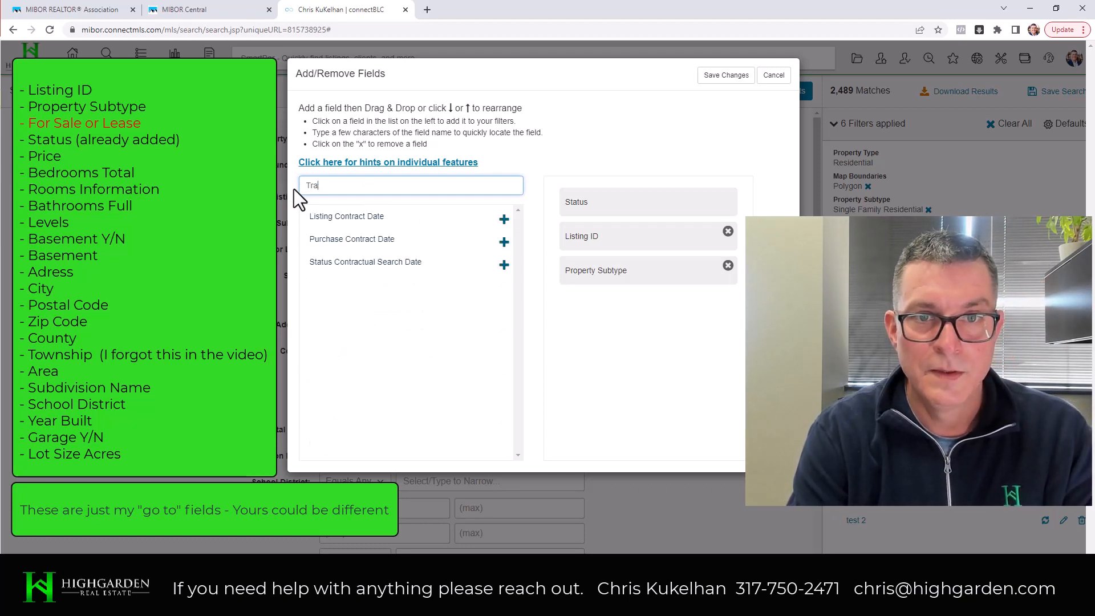
key(BackSpace)
key(BackSpace)
key(BackSpace)
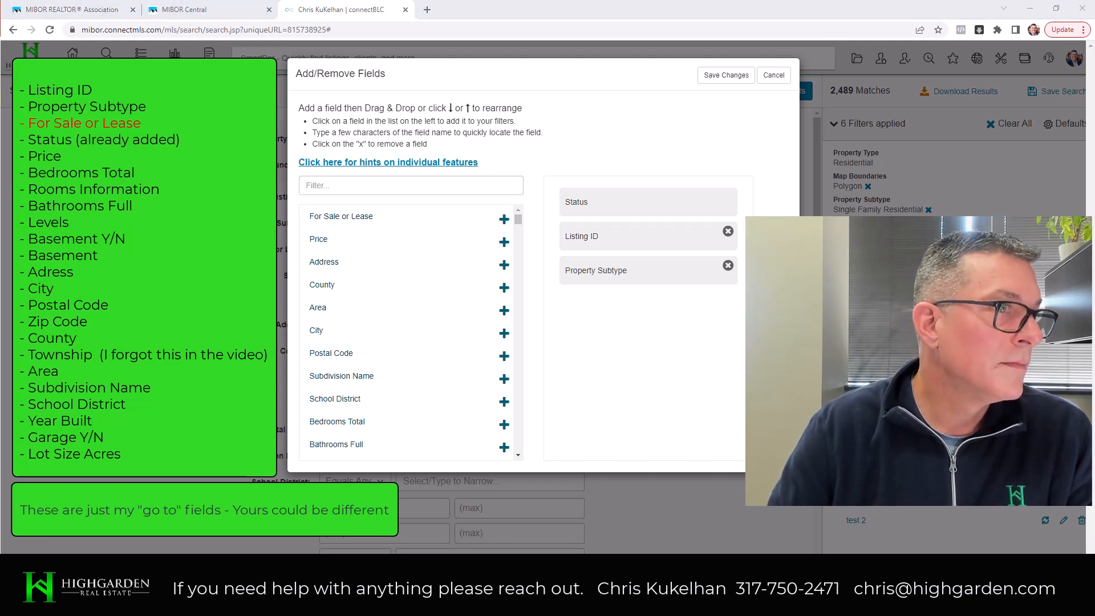
click(371, 186)
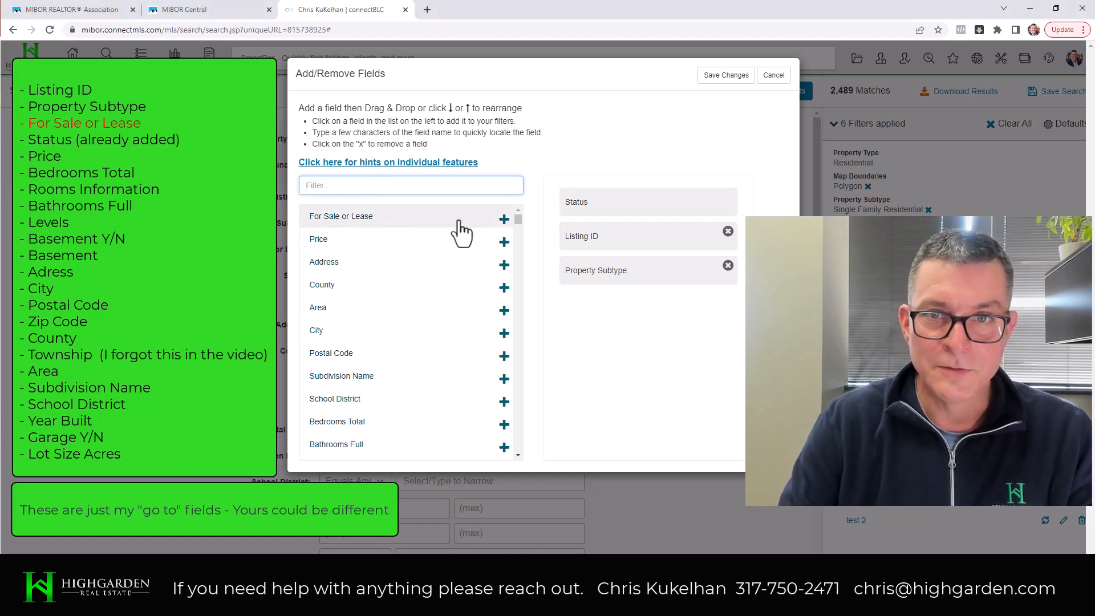
click(504, 220)
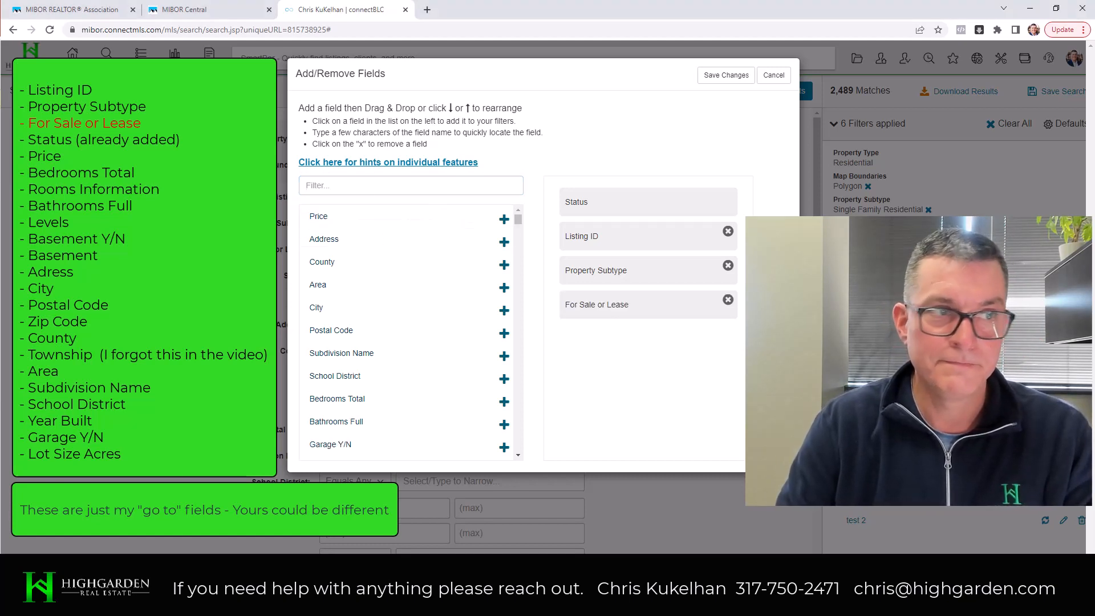
click(389, 187)
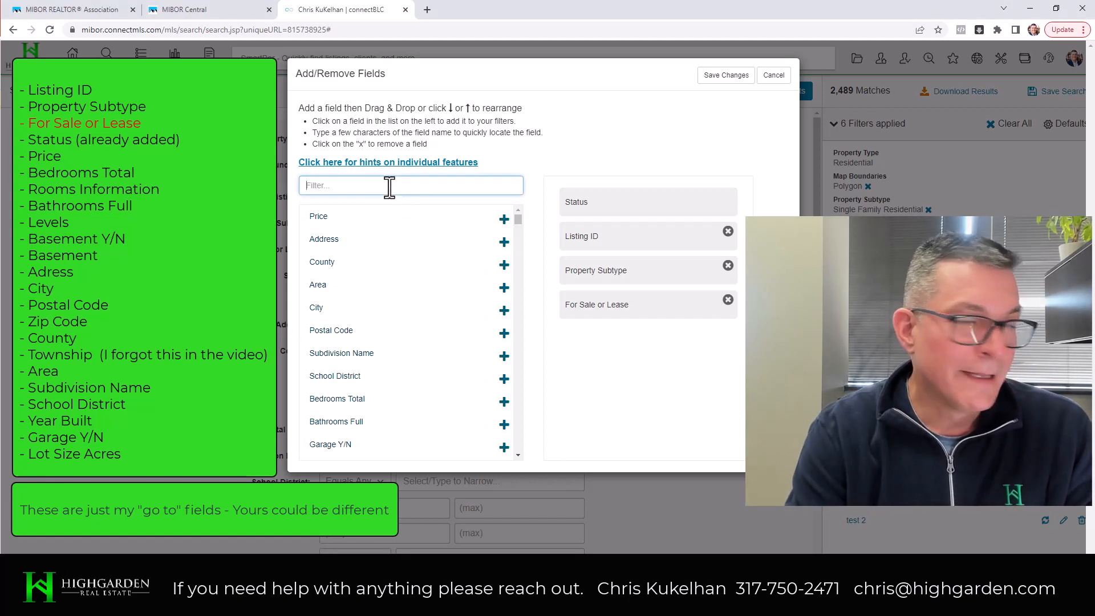
text(stat)
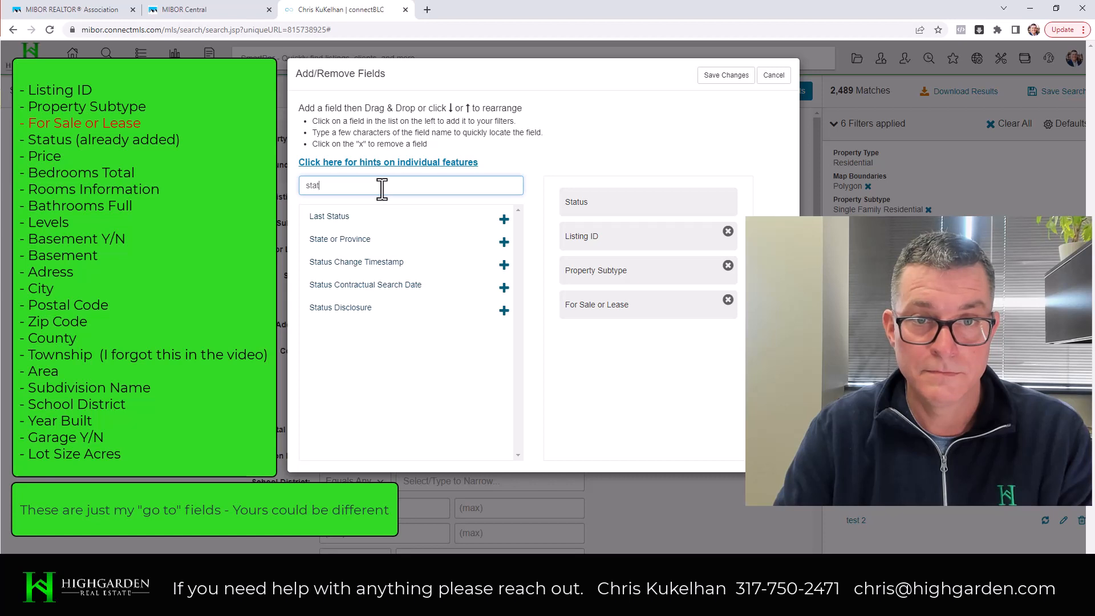
drag(350, 186, 280, 200)
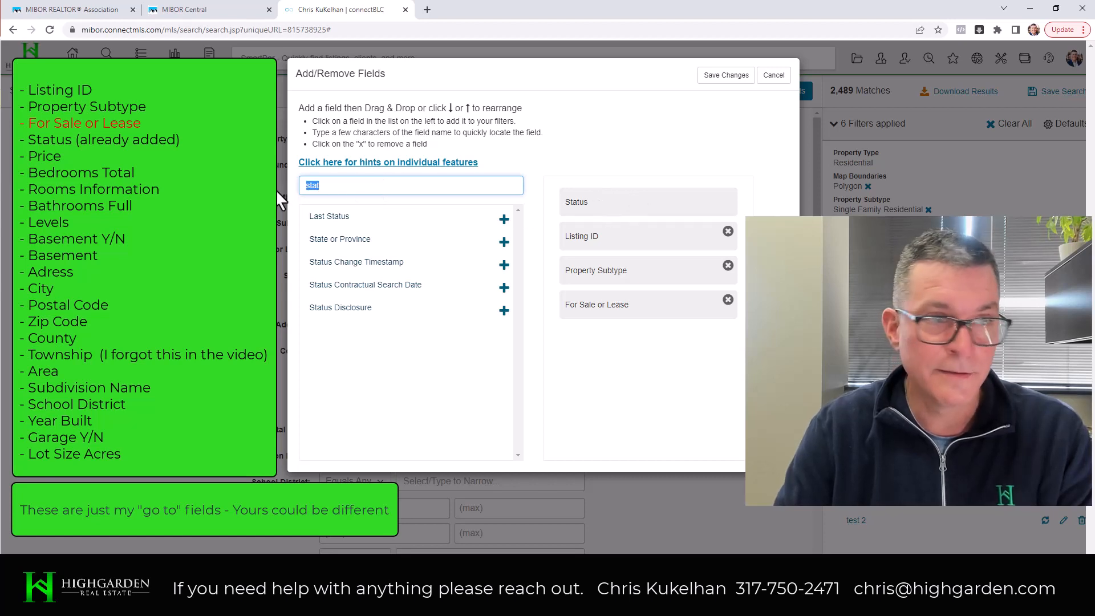
click(279, 200)
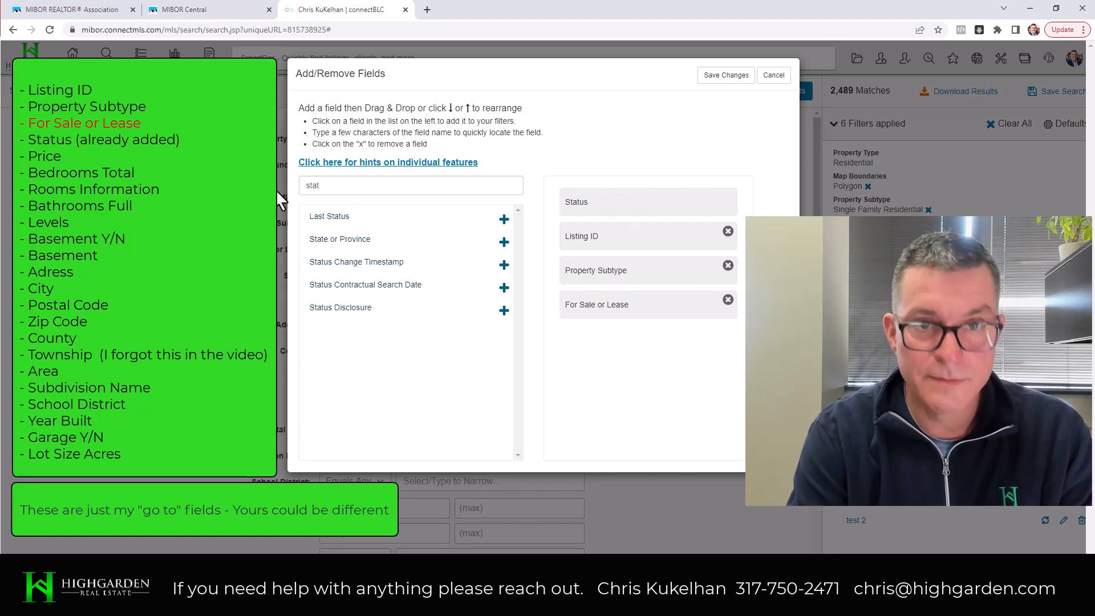
Step: Filter the available fields by "price" and by "bedr" to add Price and Bedrooms Total to the search
double_click(337, 188)
text(p)
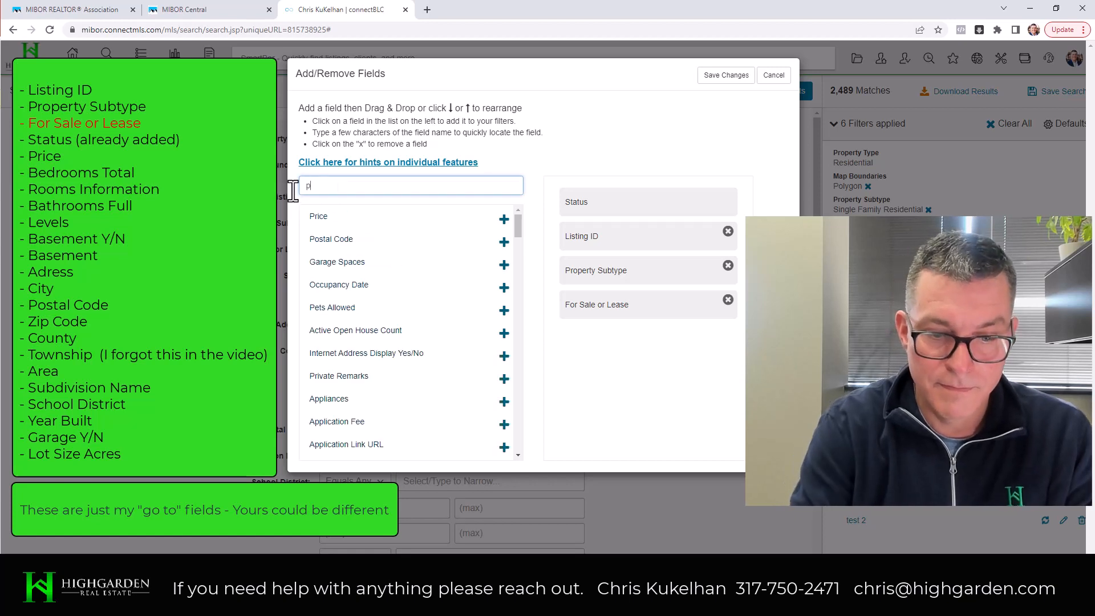
text(rice)
click(503, 219)
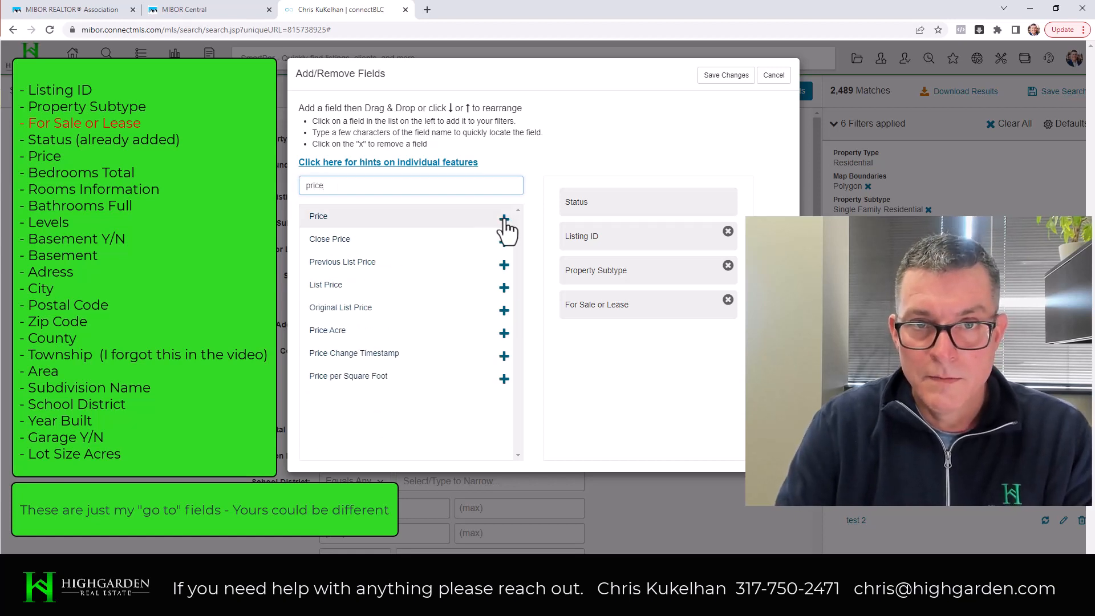
drag(339, 187, 280, 187)
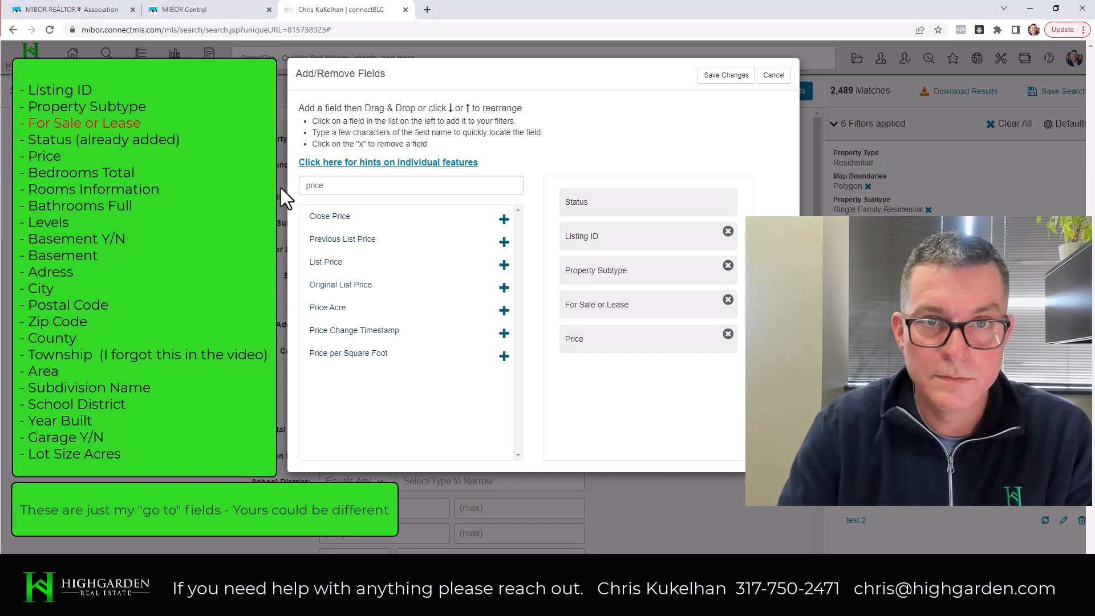
drag(355, 185, 305, 186)
text(bedr)
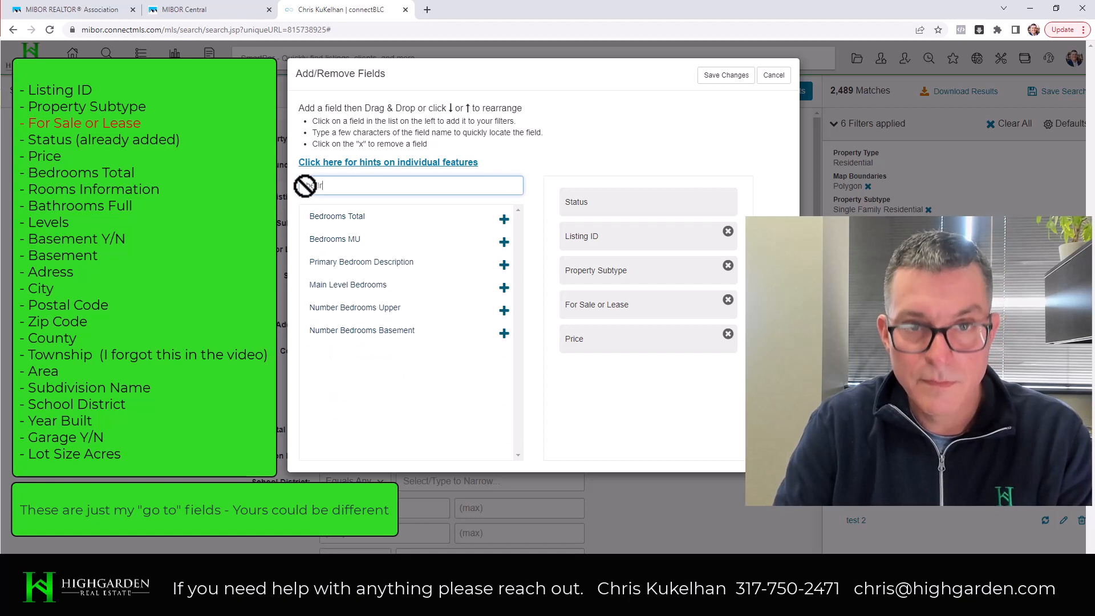
click(503, 220)
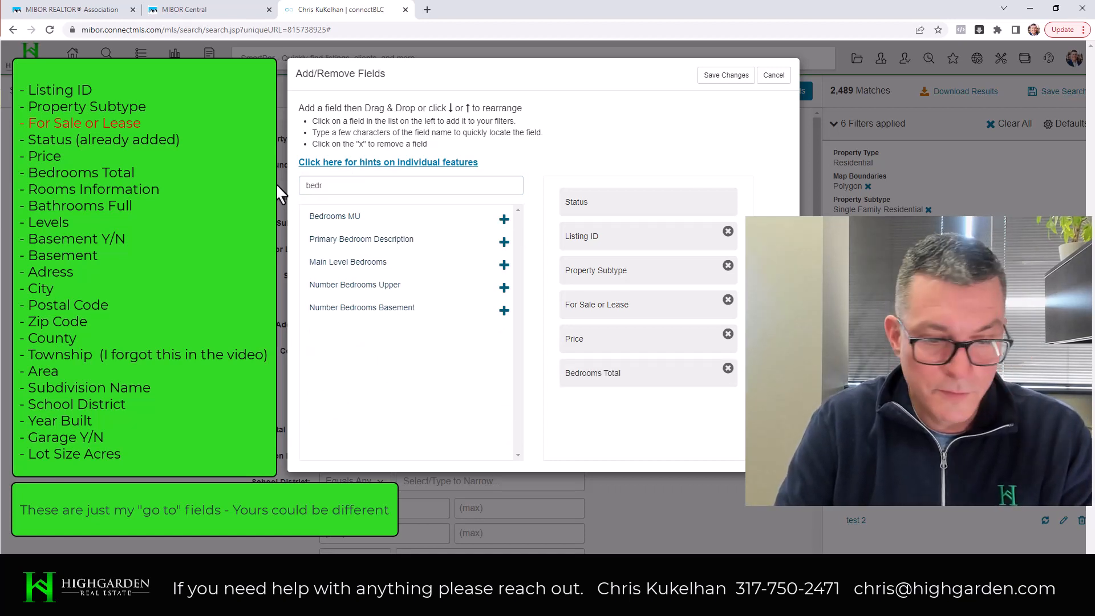
Step: Filter for "rooms i" and "bat" to add the Rooms Information and Bathrooms Full fields to the search
drag(328, 185, 288, 194)
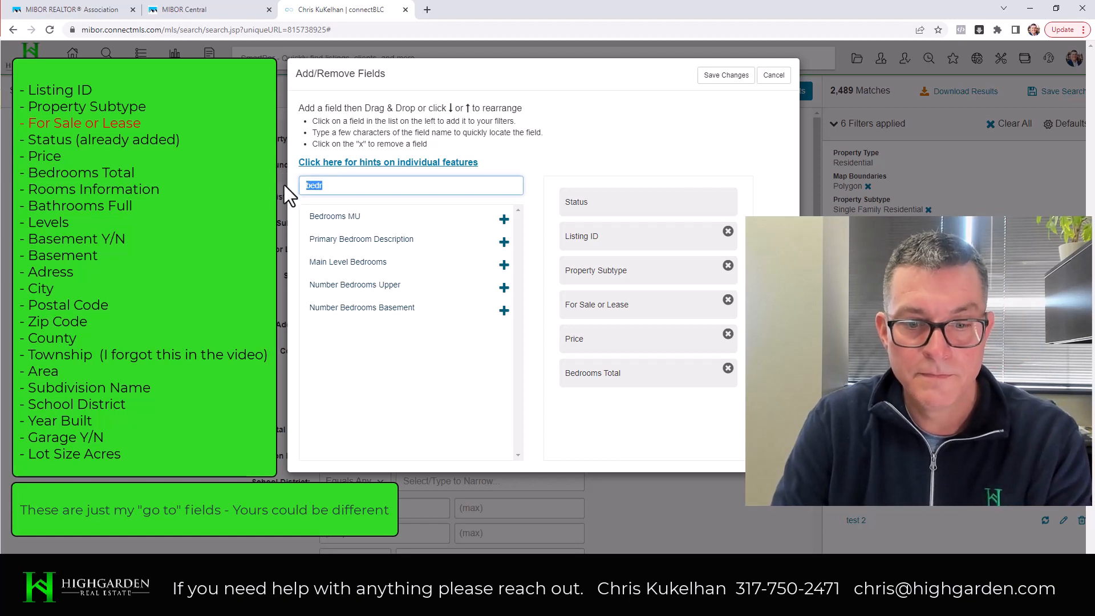
text(roo)
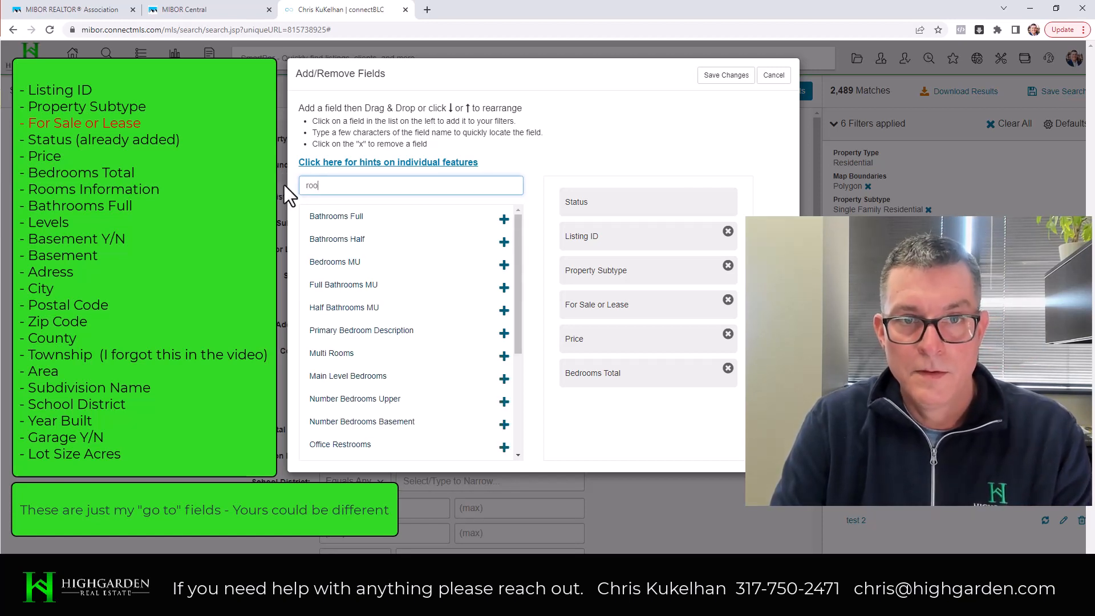
text(ms )
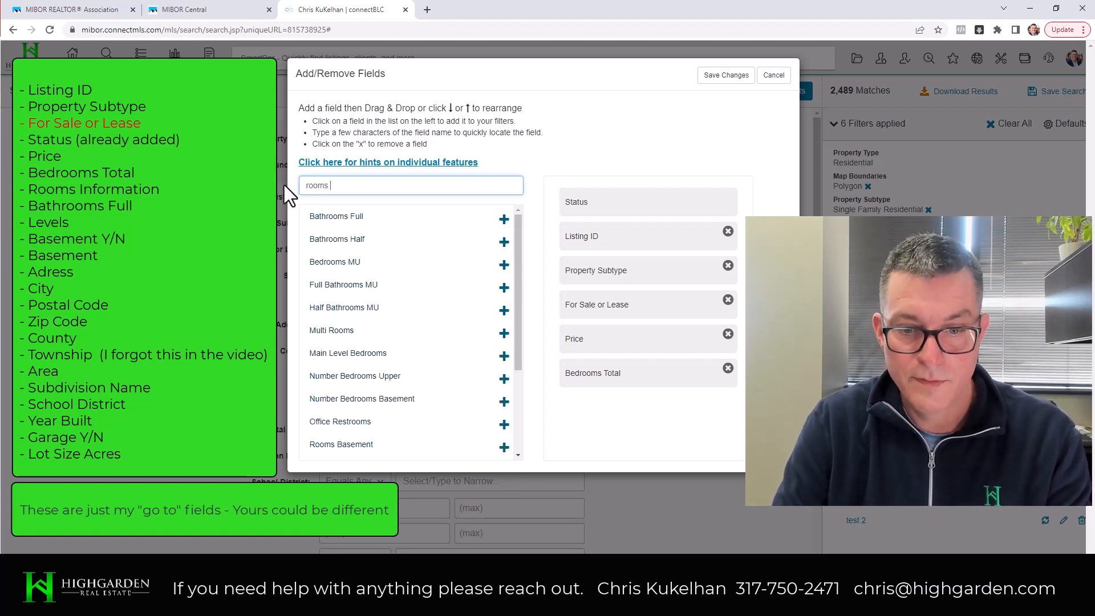
text(i)
click(502, 220)
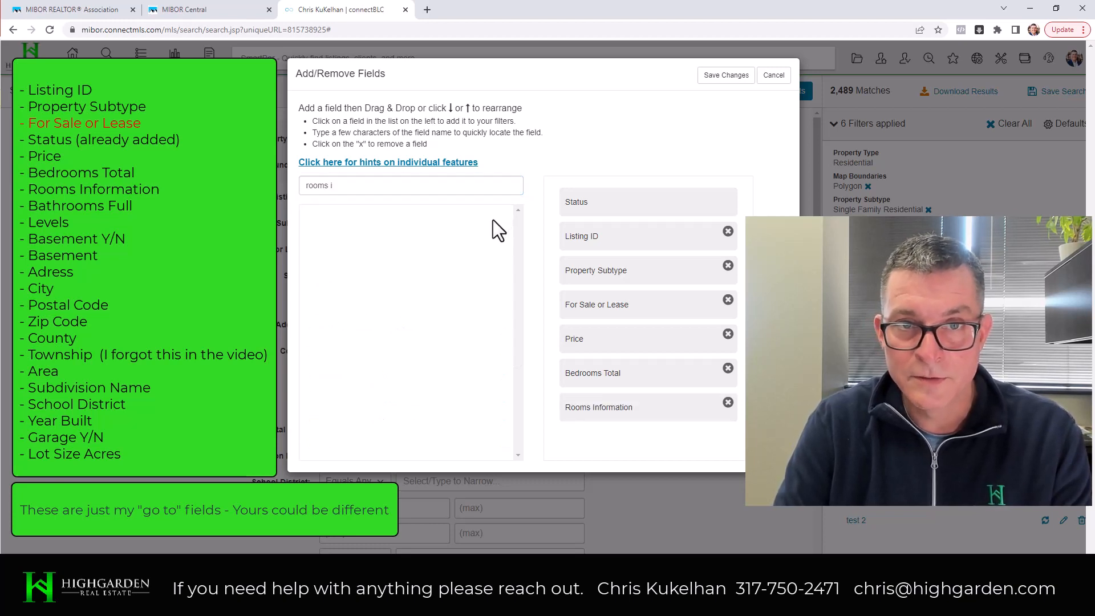
drag(350, 185, 283, 183)
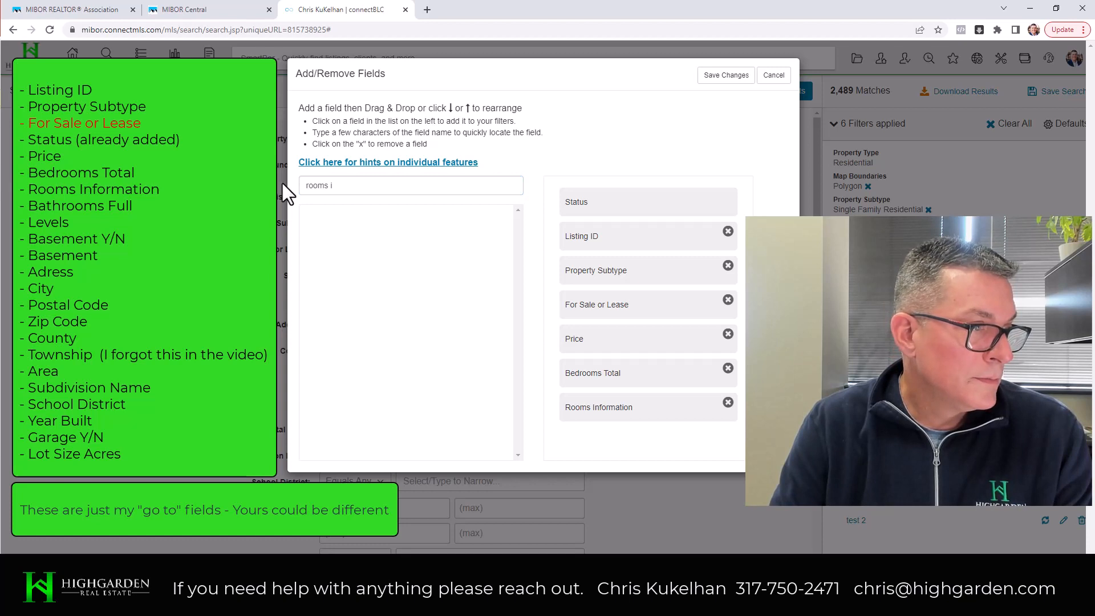
drag(354, 187, 284, 183)
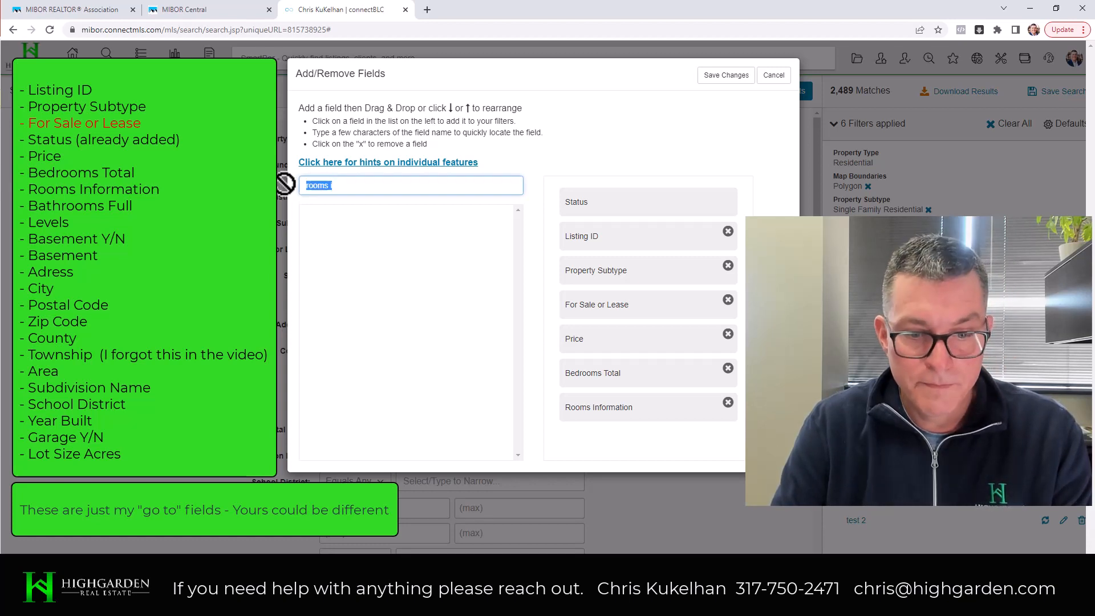
text(bat)
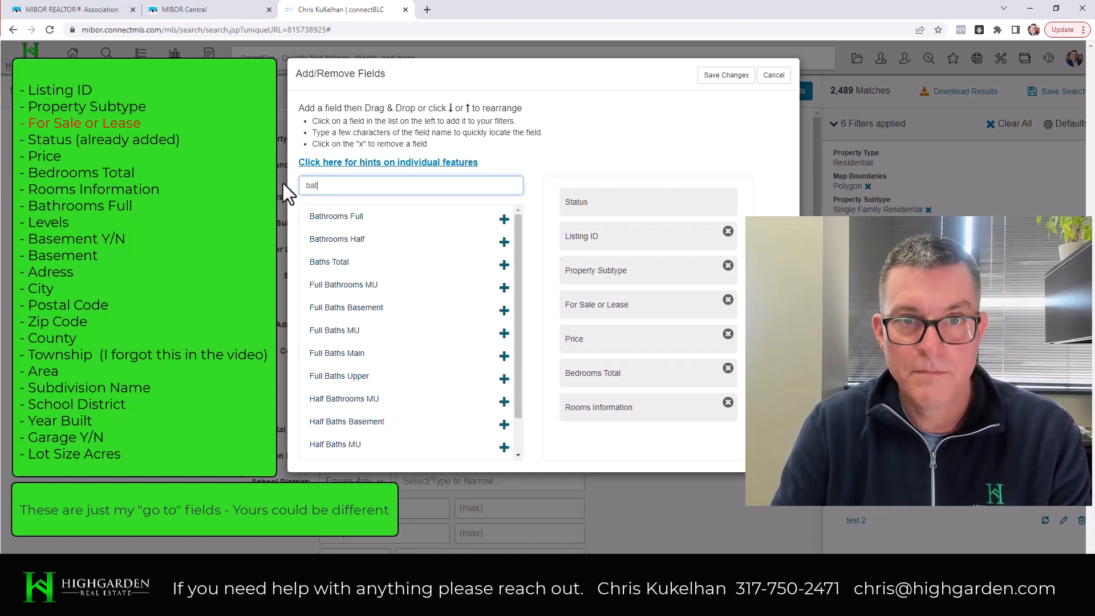
click(505, 219)
Step: Filter for "level" and "basem" to add the Levels and Basement Y/N fields to the search
drag(357, 186, 290, 184)
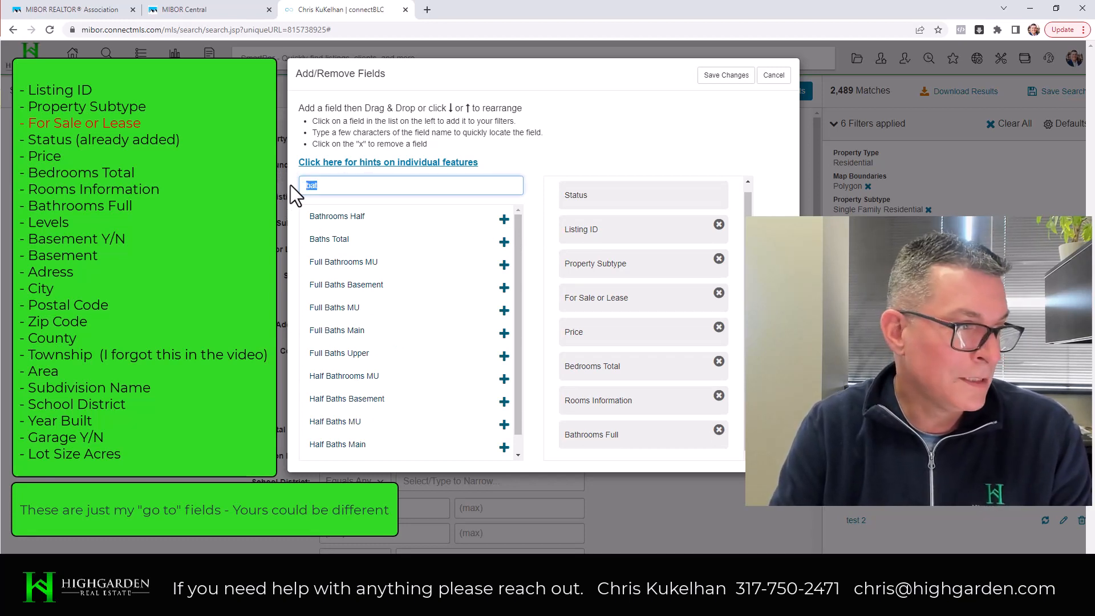
text(l)
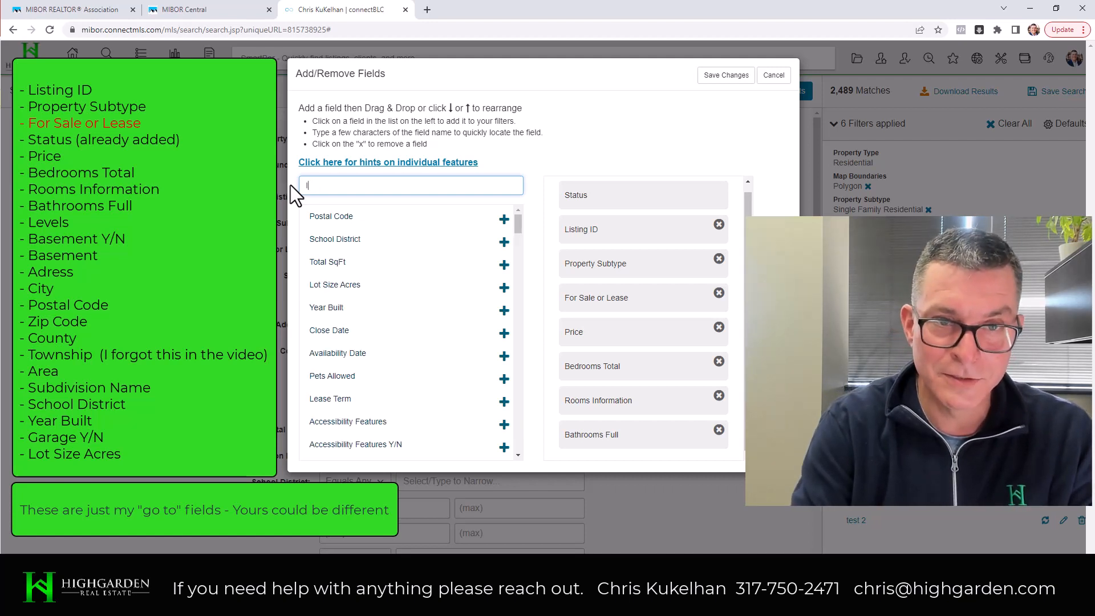
text(evel)
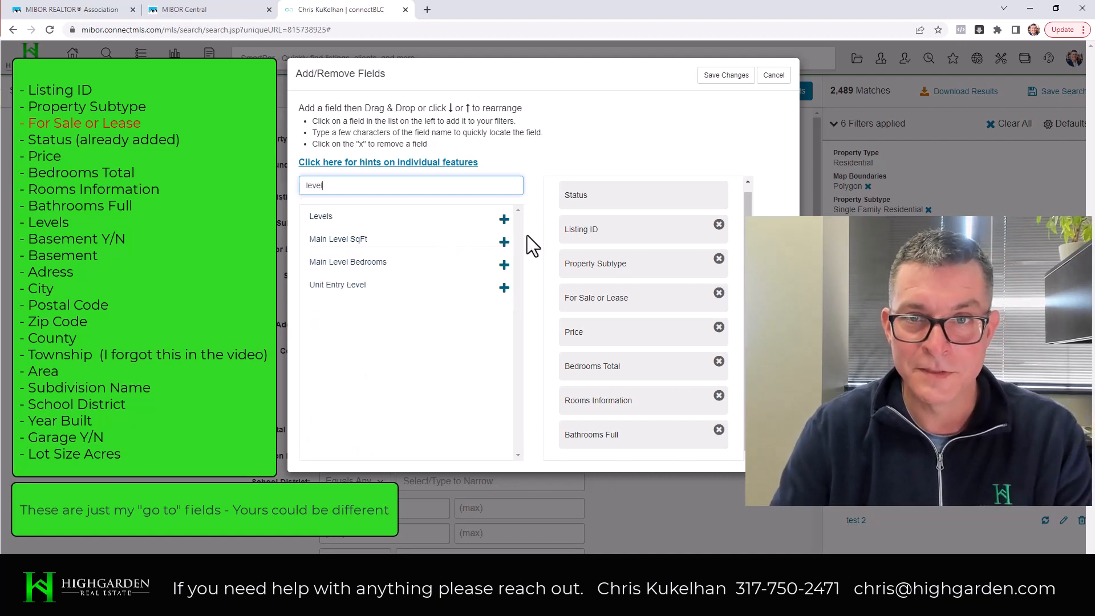
click(504, 219)
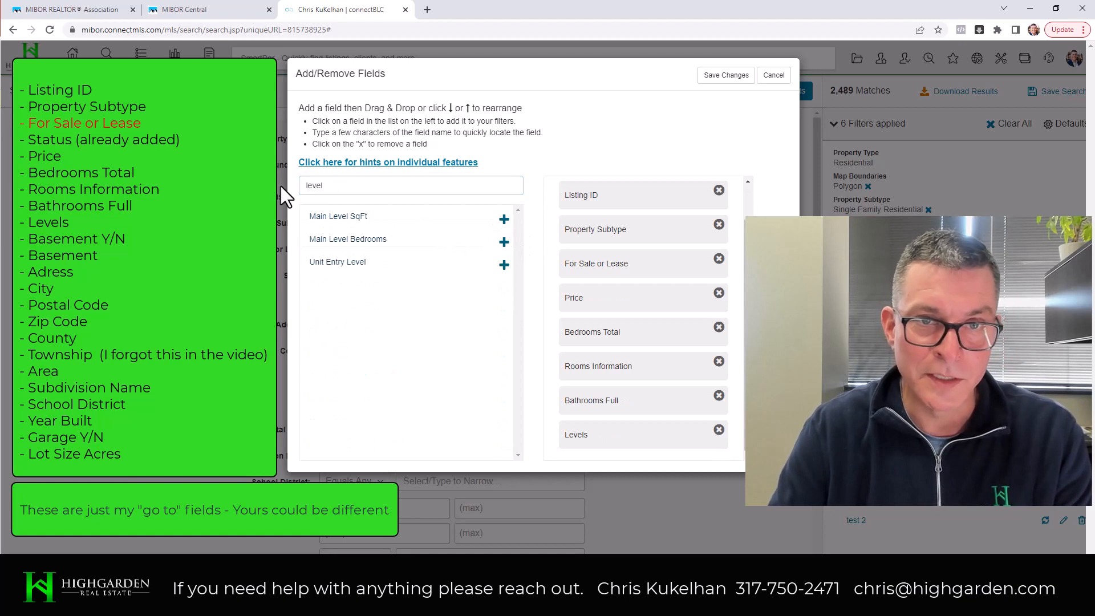
drag(333, 185, 280, 186)
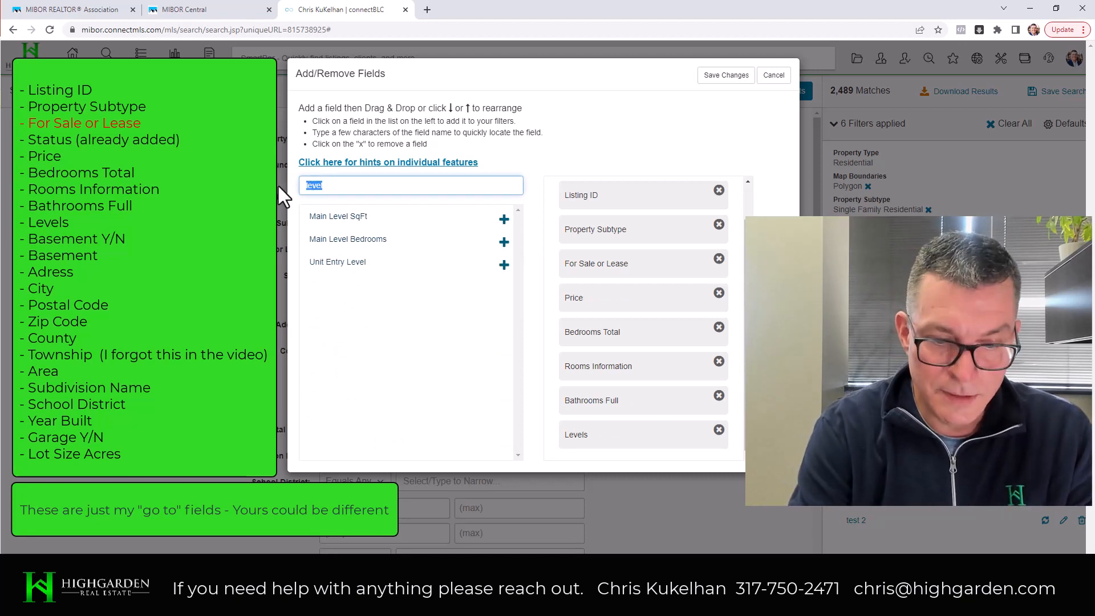
text(basem)
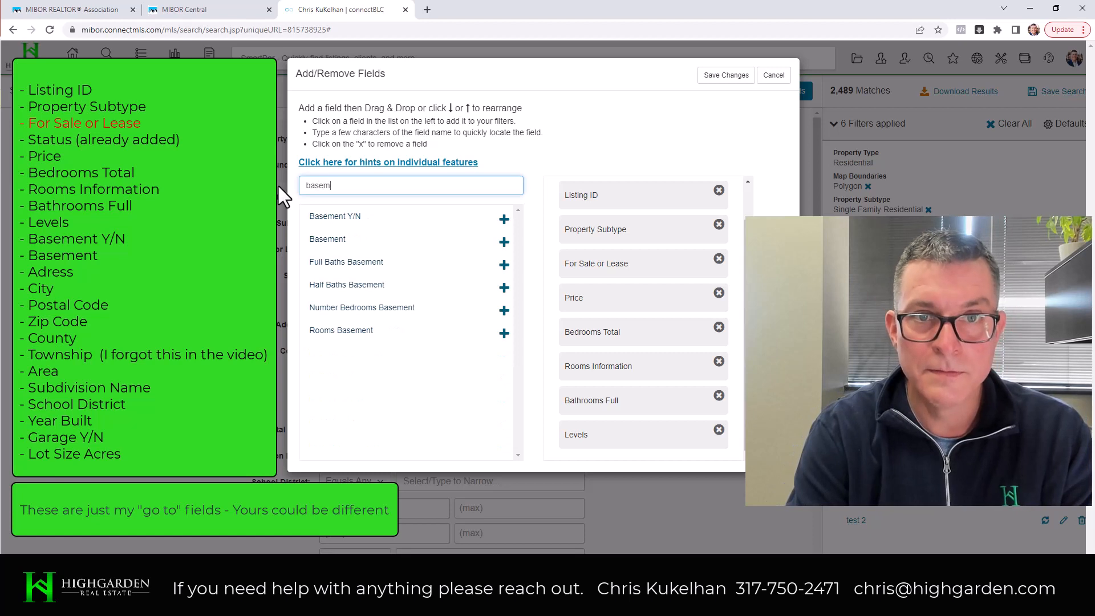
click(503, 219)
Step: Filter the available fields by "basem" and by "add" to add Basement and Address to the search
drag(362, 188, 293, 188)
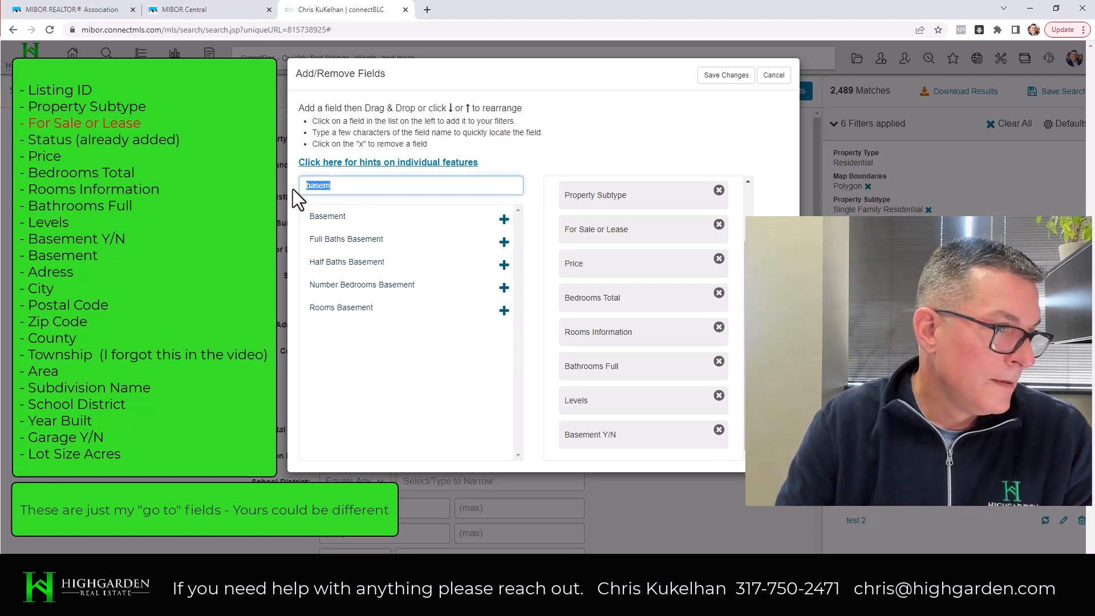
text(basem)
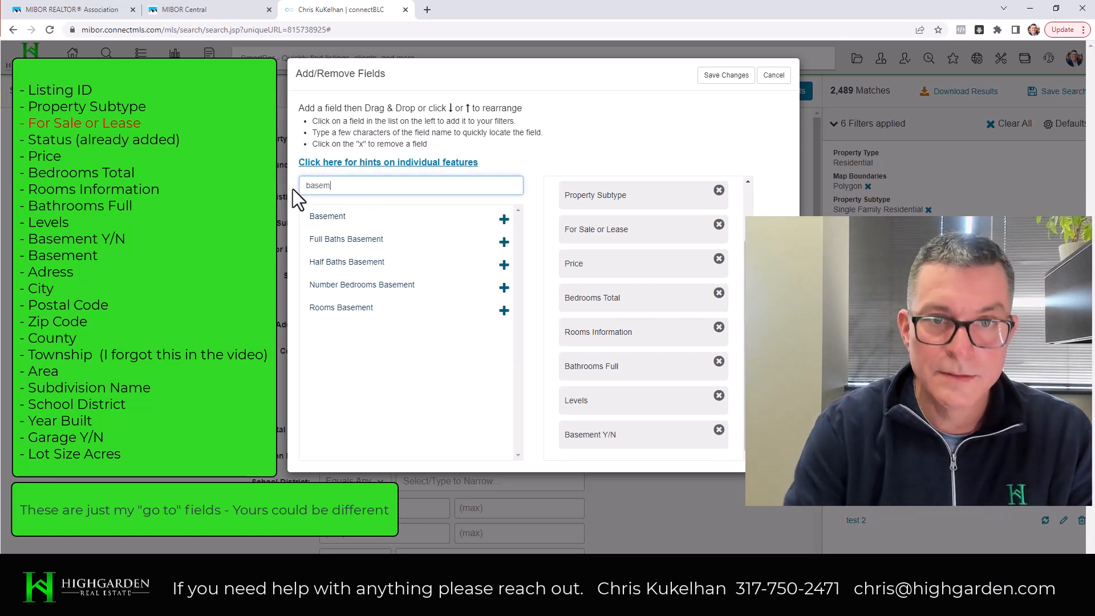
click(503, 220)
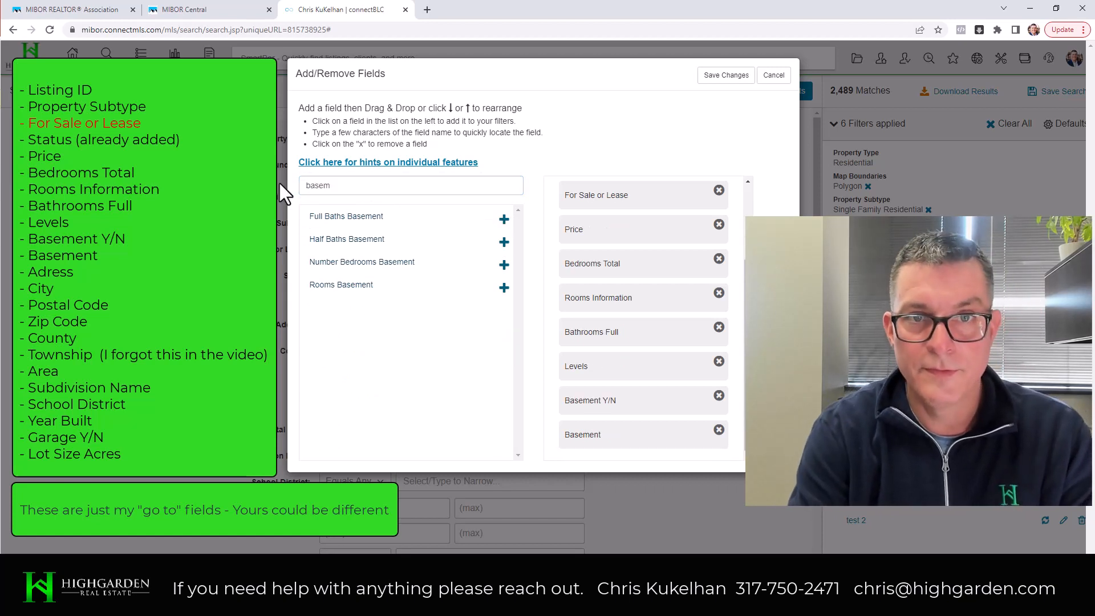
double_click(345, 197)
text(adre)
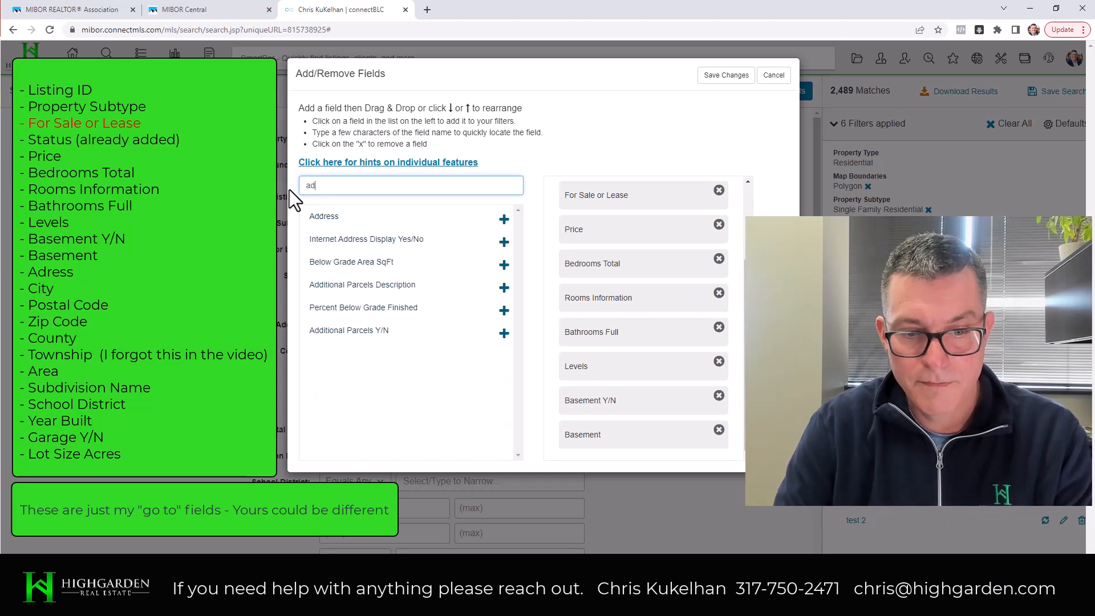
key(BackSpace)
key(BackSpace)
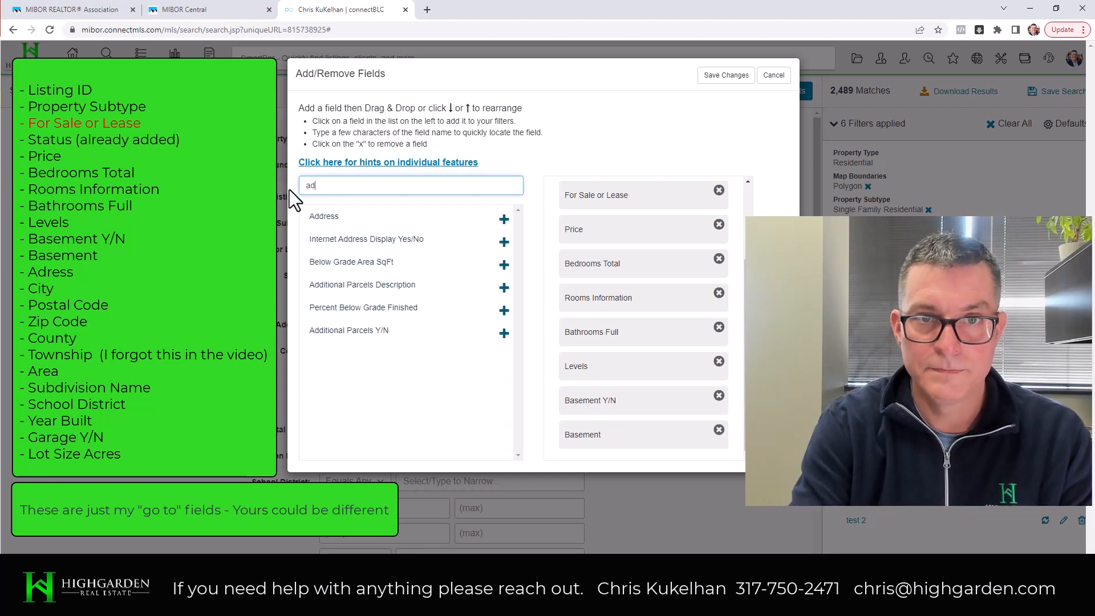
text(d)
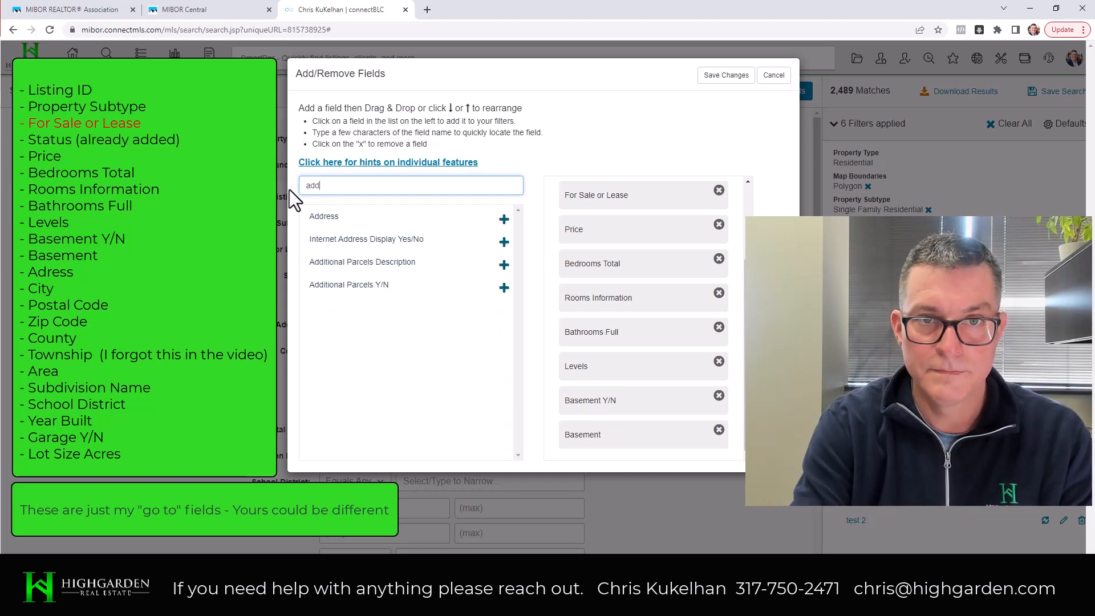
click(504, 220)
Step: Filter for "city" and "postal" to add the City and Postal Code fields to the search
drag(336, 185, 286, 187)
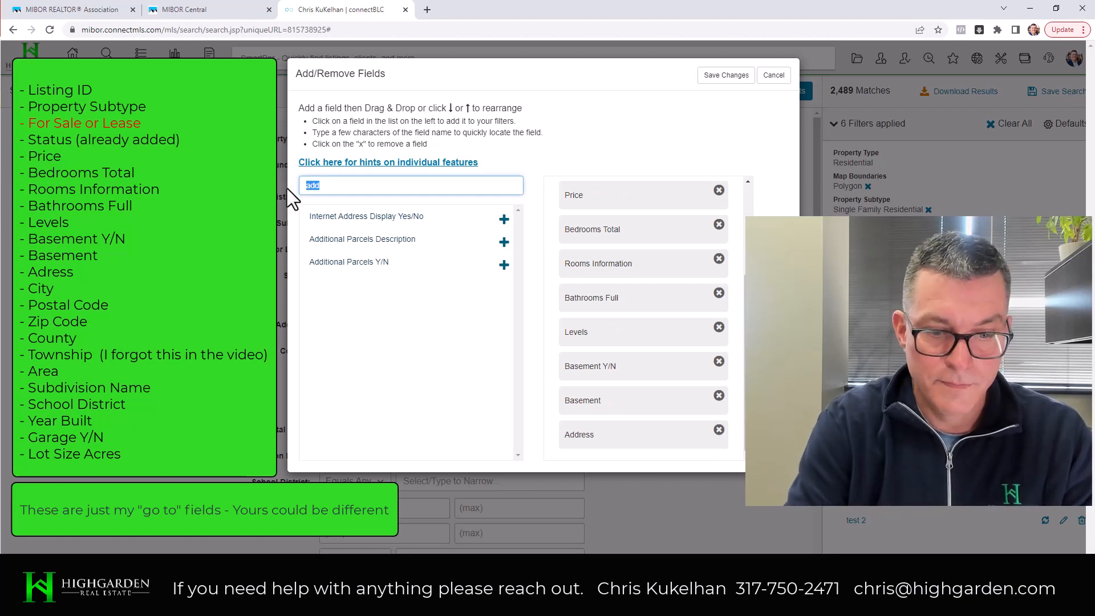
text(city)
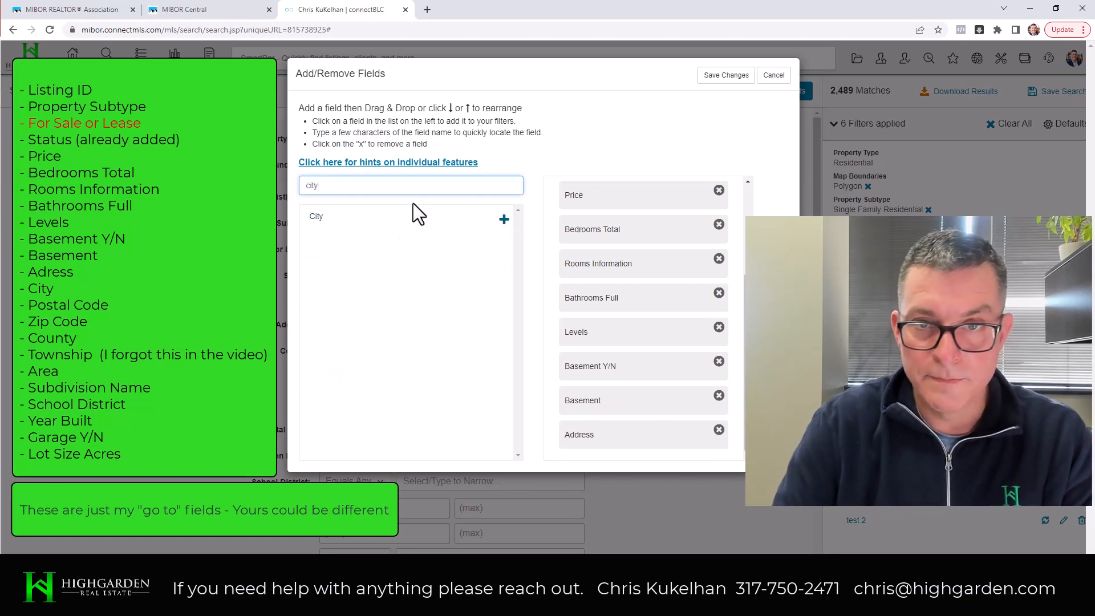
click(503, 219)
drag(342, 186, 292, 188)
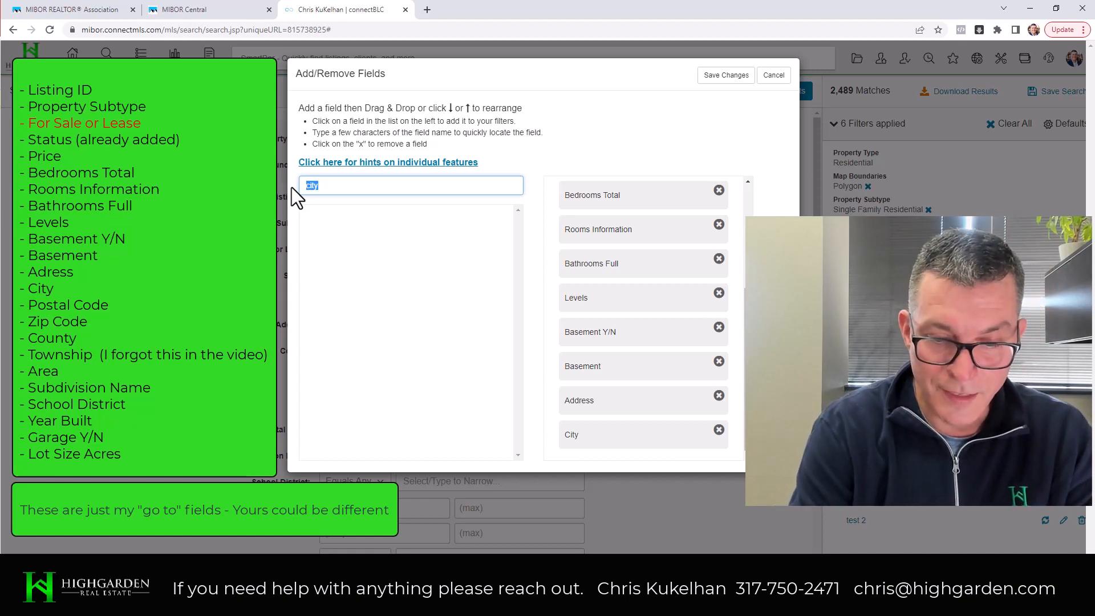
text(postal)
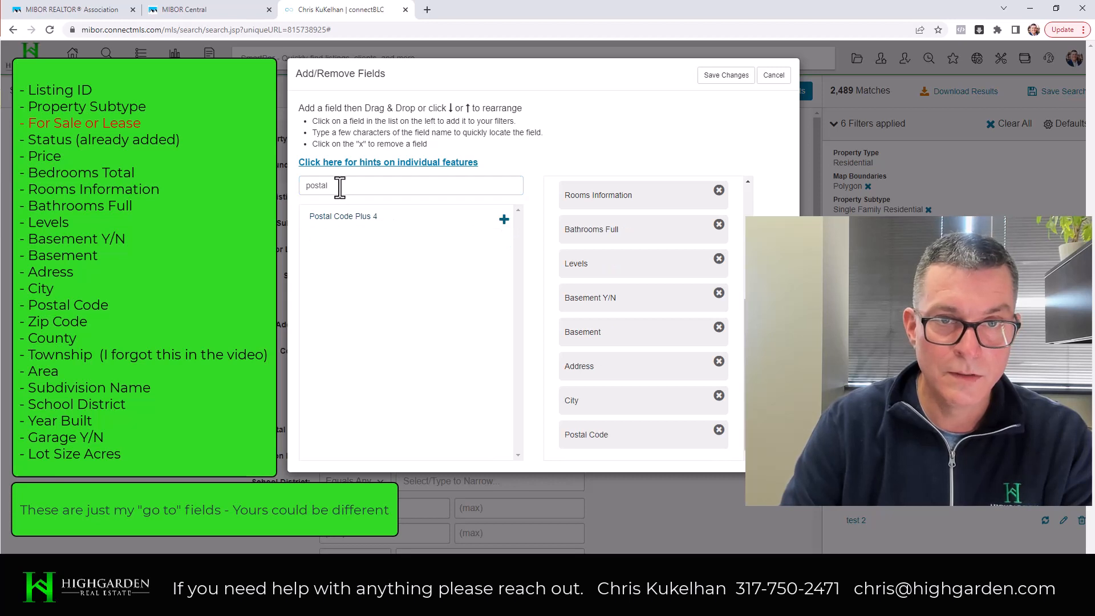
Step: Filter for "zip" and "County" to add the Zip Code and County fields to the search
drag(337, 185, 292, 189)
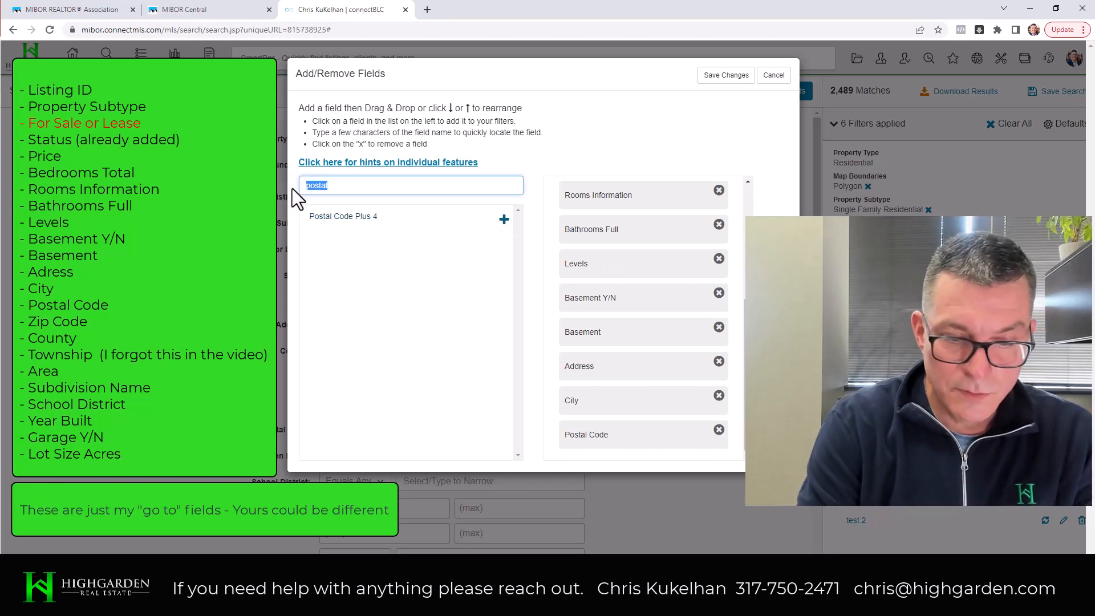
text(zip)
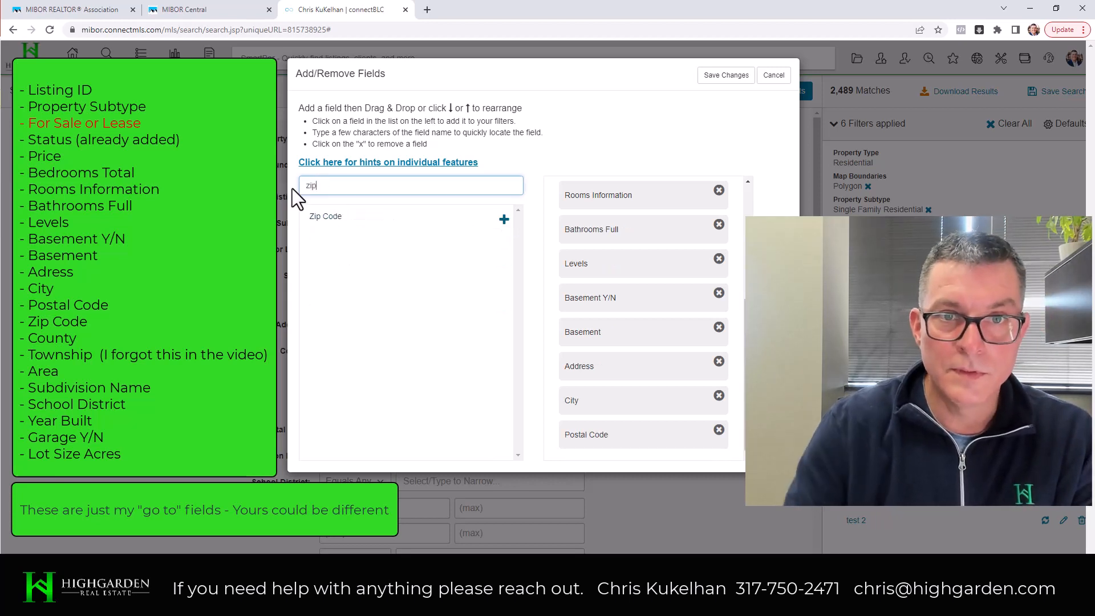
click(504, 220)
drag(342, 190, 296, 186)
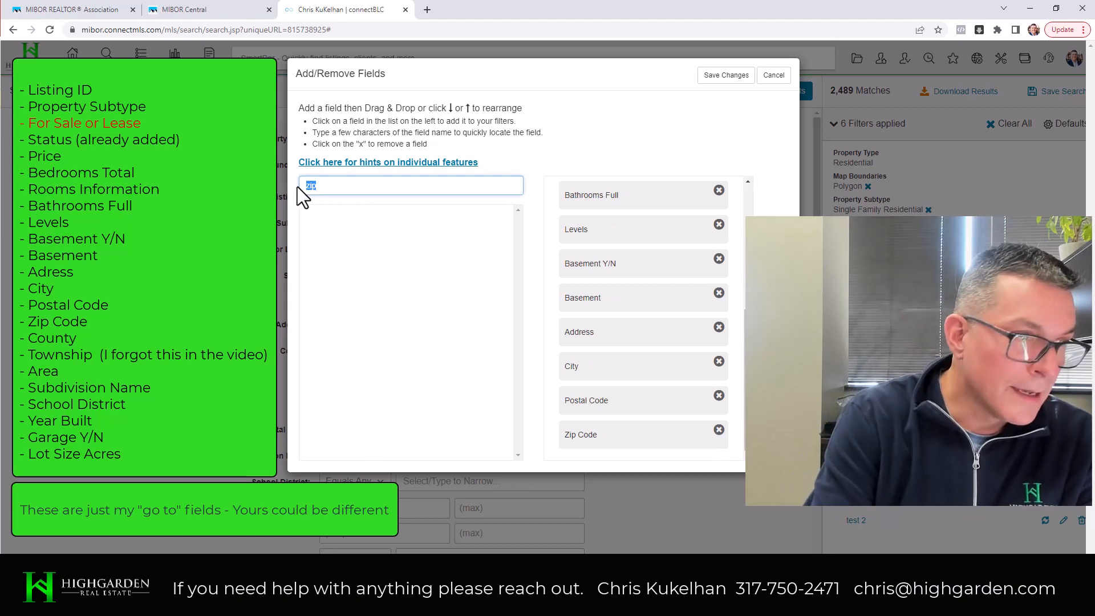
text(County)
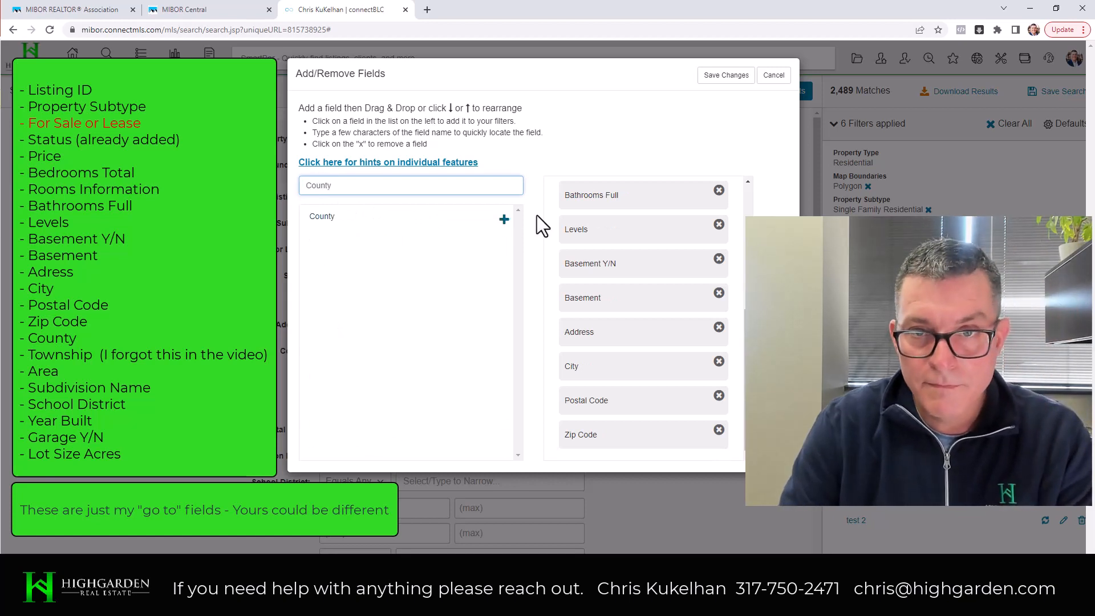
click(504, 220)
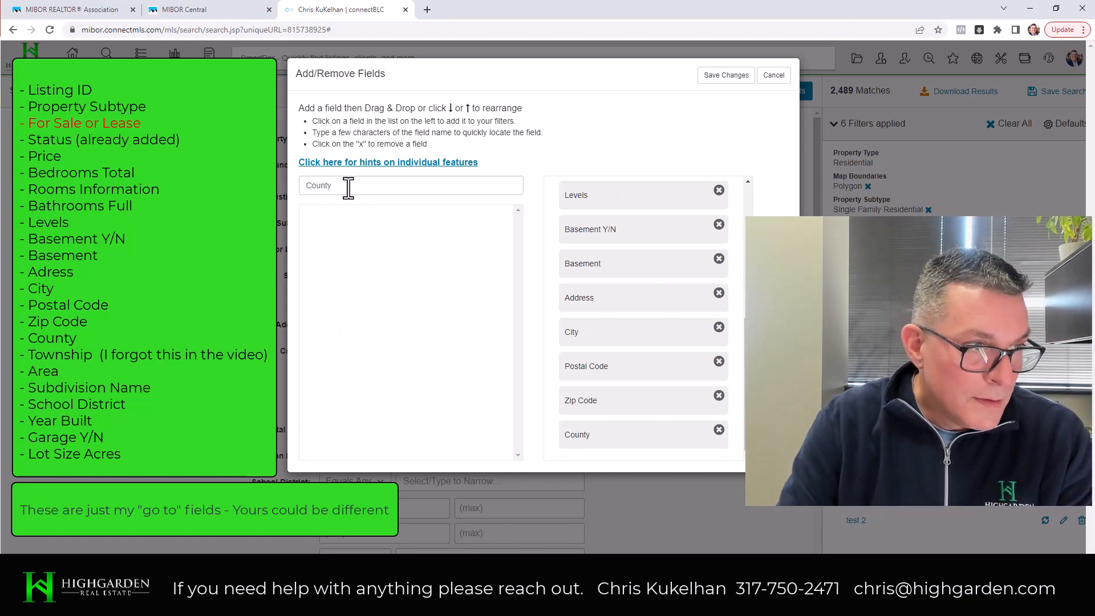
Step: Filter the available fields by "are" to find the Area field
drag(349, 188, 285, 187)
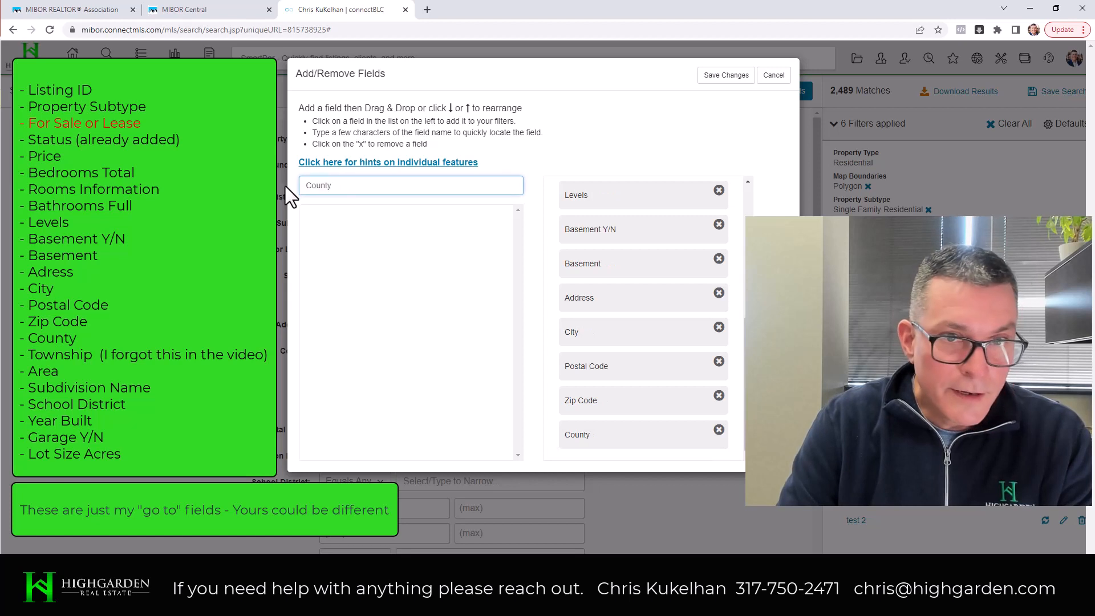
double_click(320, 185)
text(are)
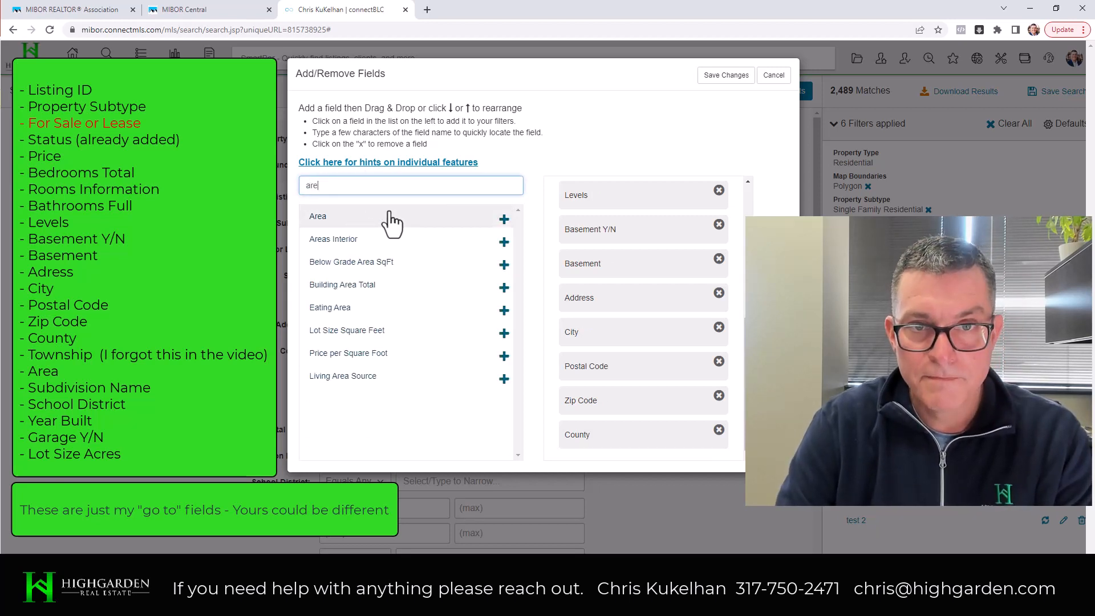
Step: Filter for "subdi" and "schoo" to add the Subdivision Name and School District fields to the search
drag(359, 186, 296, 187)
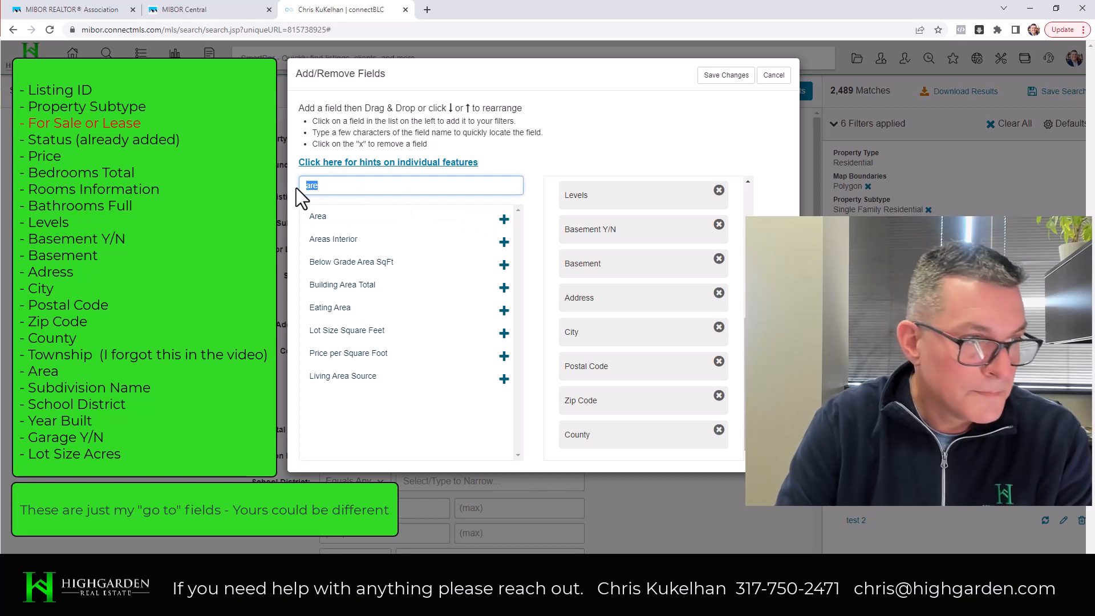
text(sub)
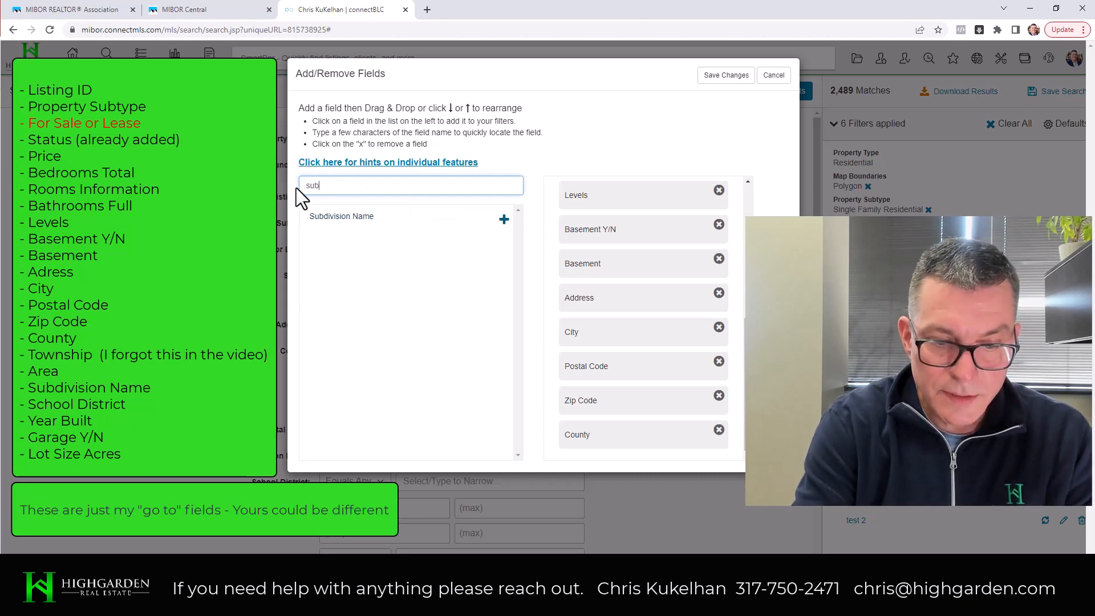
text(di)
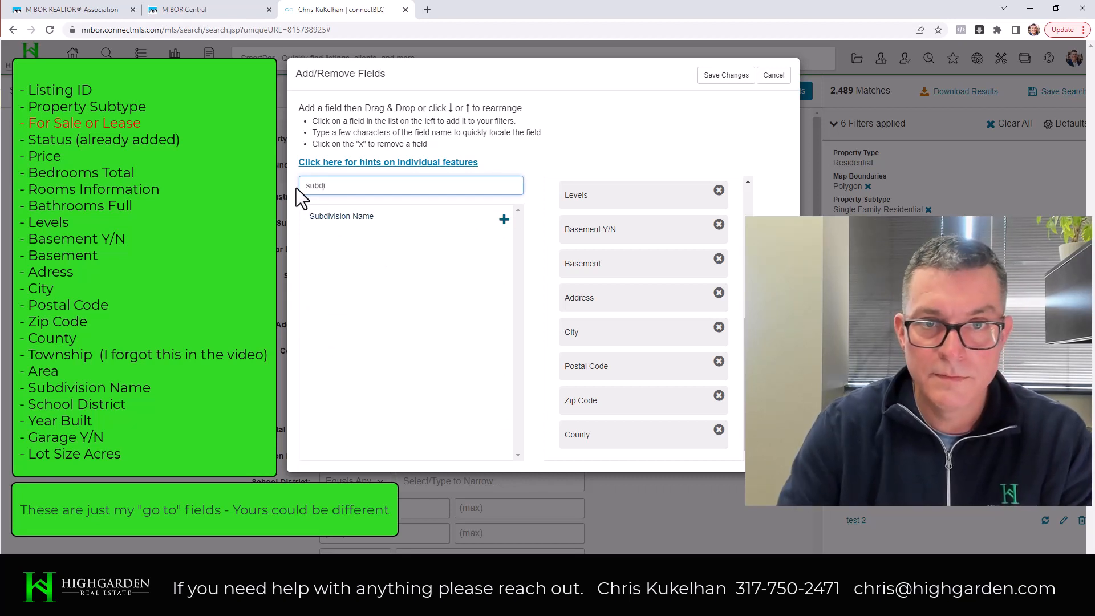
click(504, 220)
drag(359, 187, 294, 186)
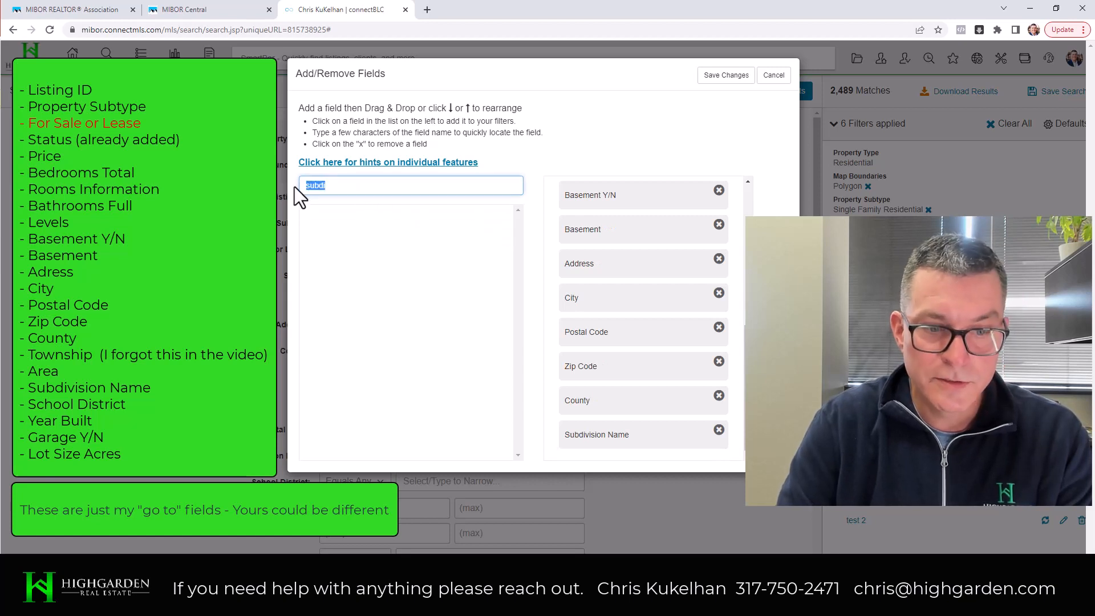
text(schoo)
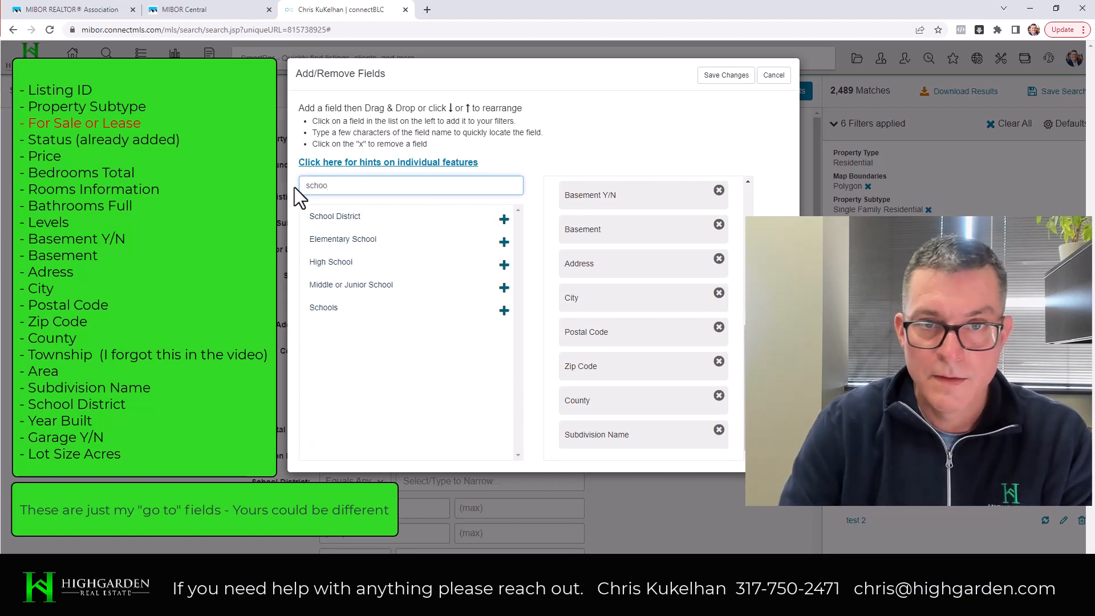
click(503, 220)
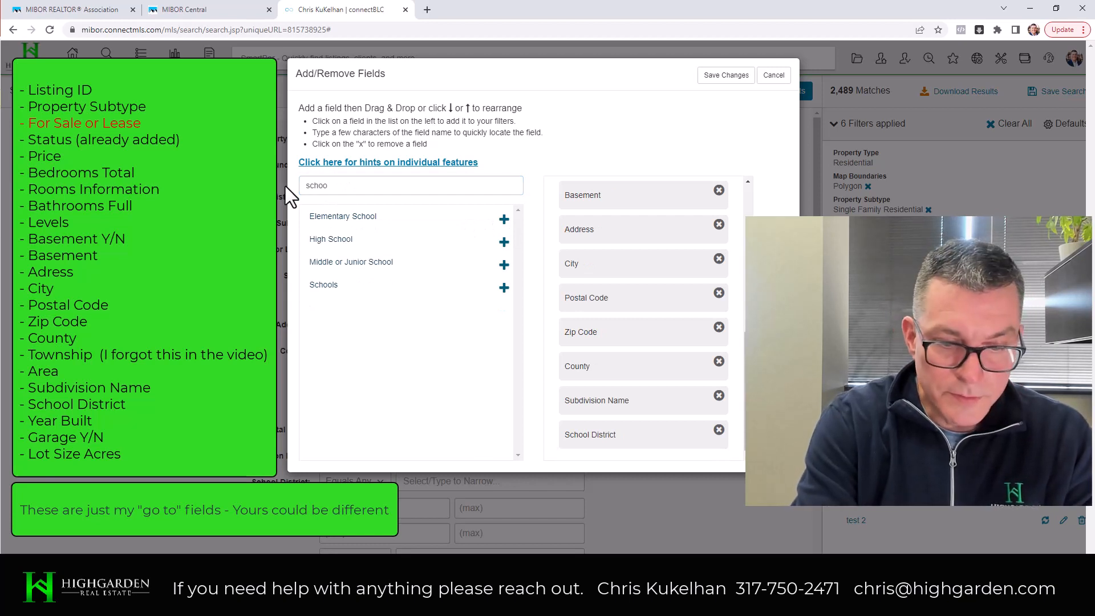
Step: Filter for "year" and "Garage" to add the Year Built, Garage Y/N and Garage Spaces fields
drag(341, 185, 297, 182)
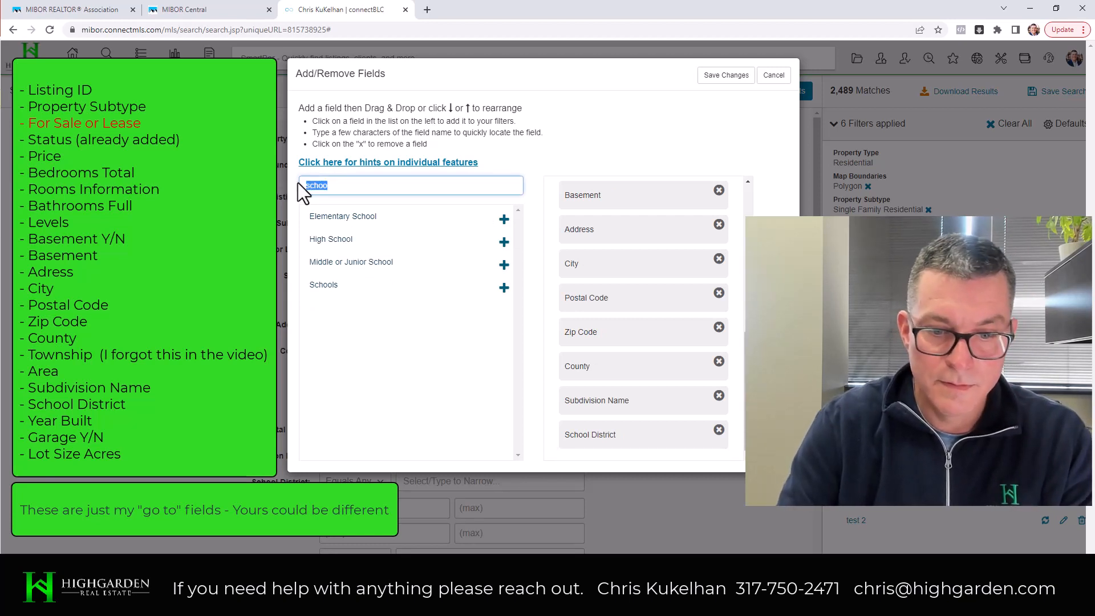
text(year)
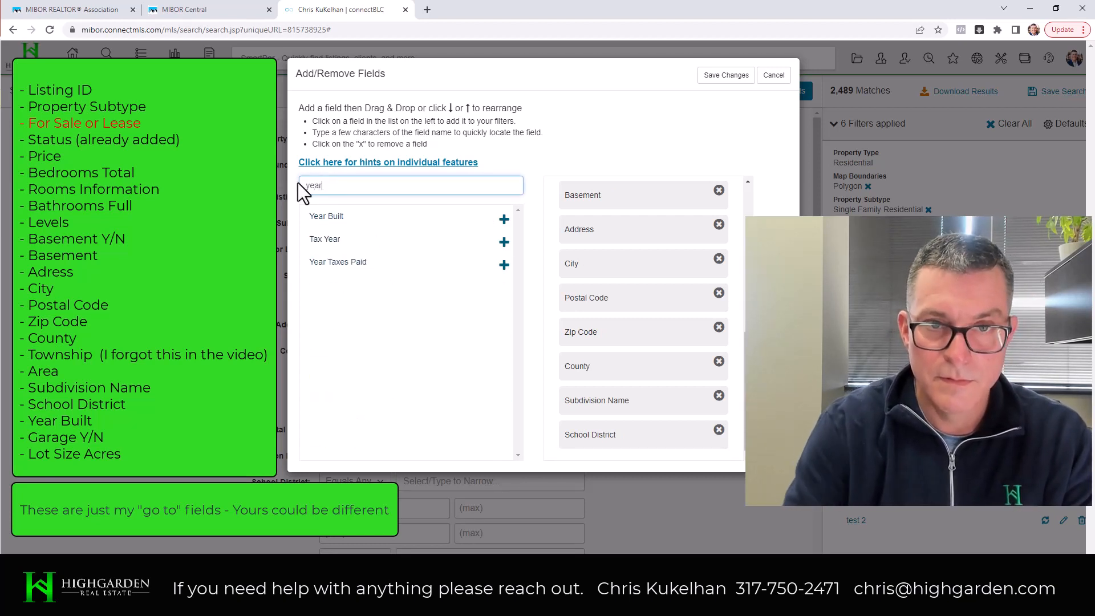
click(504, 220)
drag(350, 190, 295, 187)
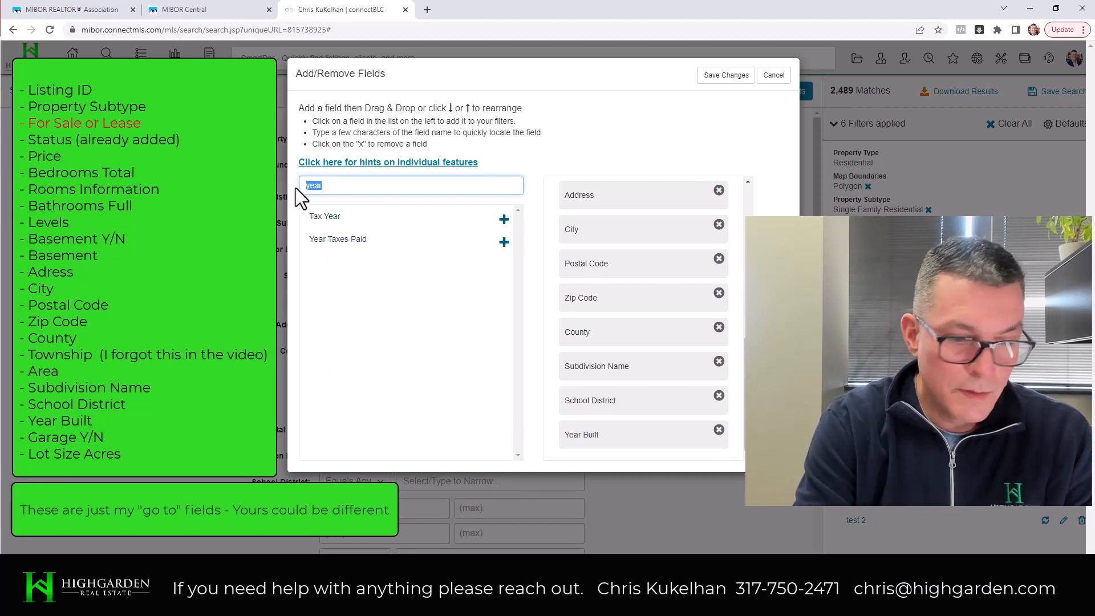
text(Garage)
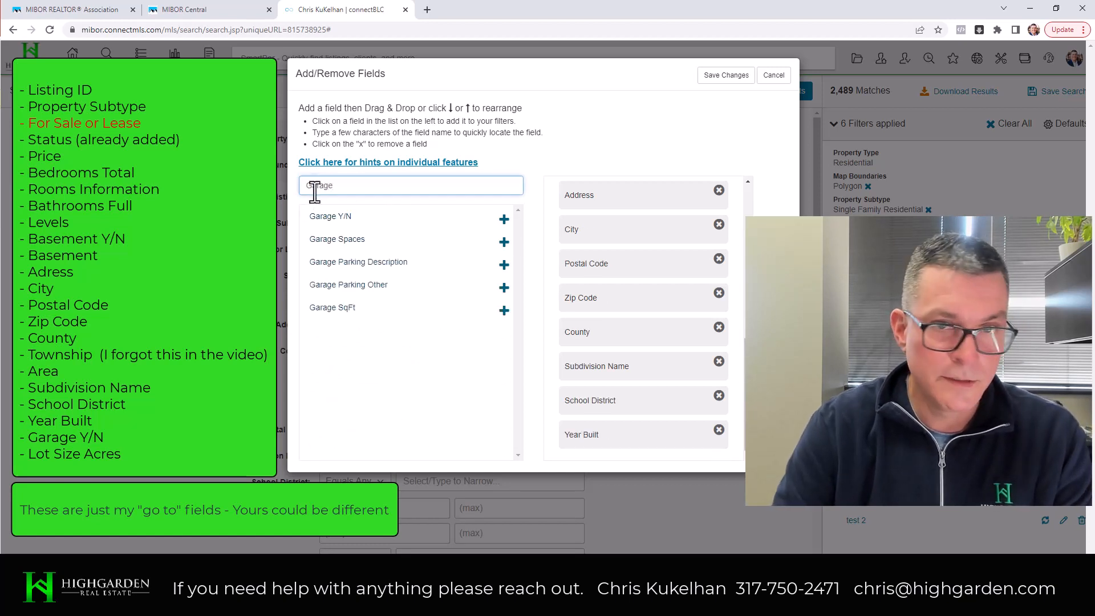
click(504, 219)
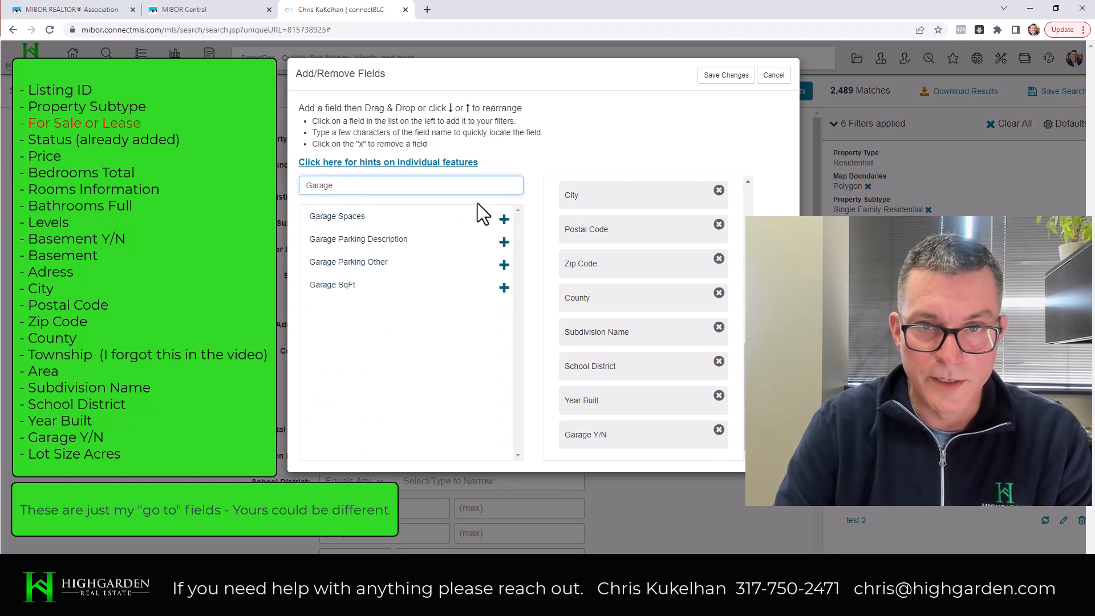
click(503, 219)
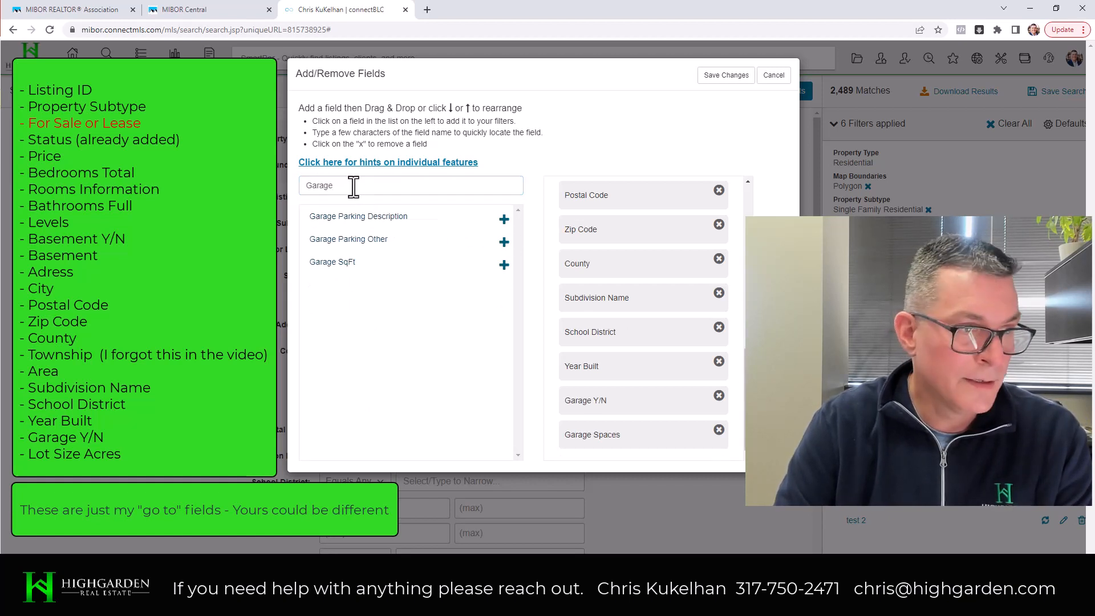
Step: Filter the available fields by "Lot" and add Lot Size Acres to the search
drag(357, 189, 301, 186)
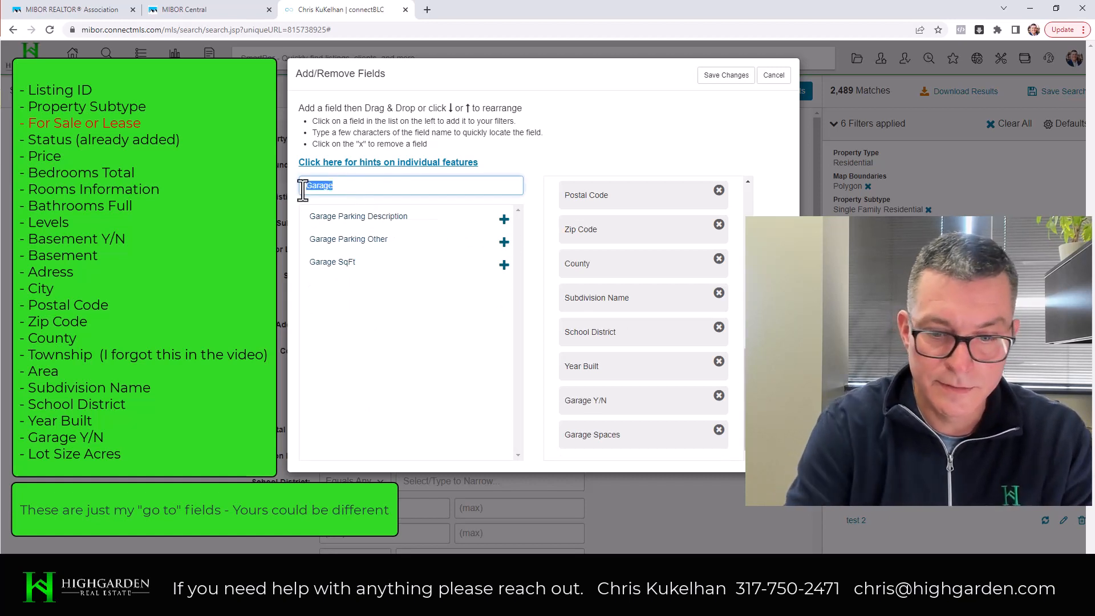
text(Lot)
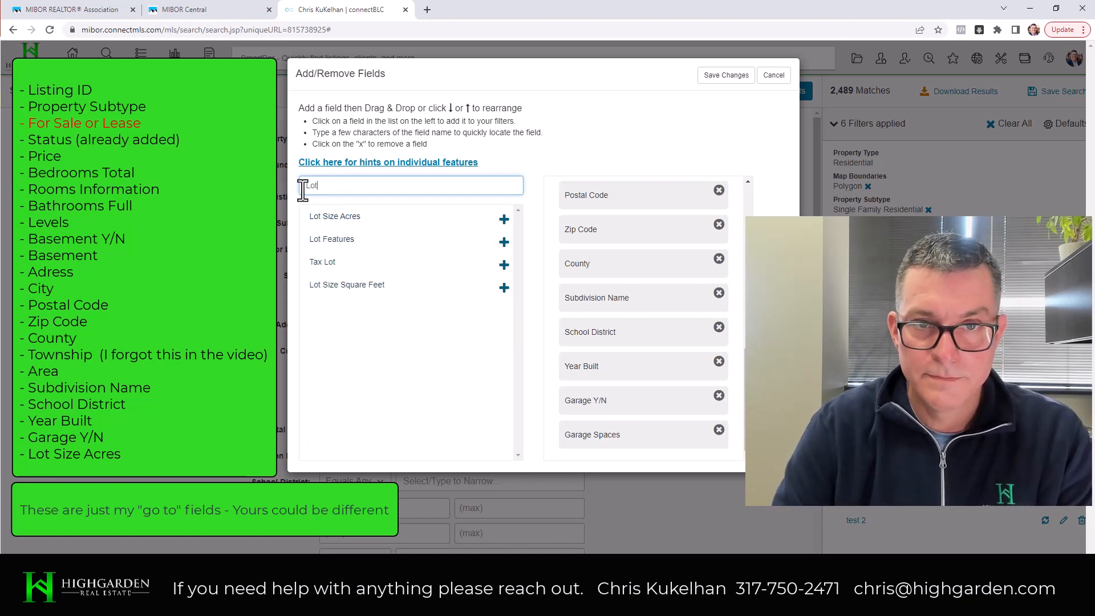
click(504, 220)
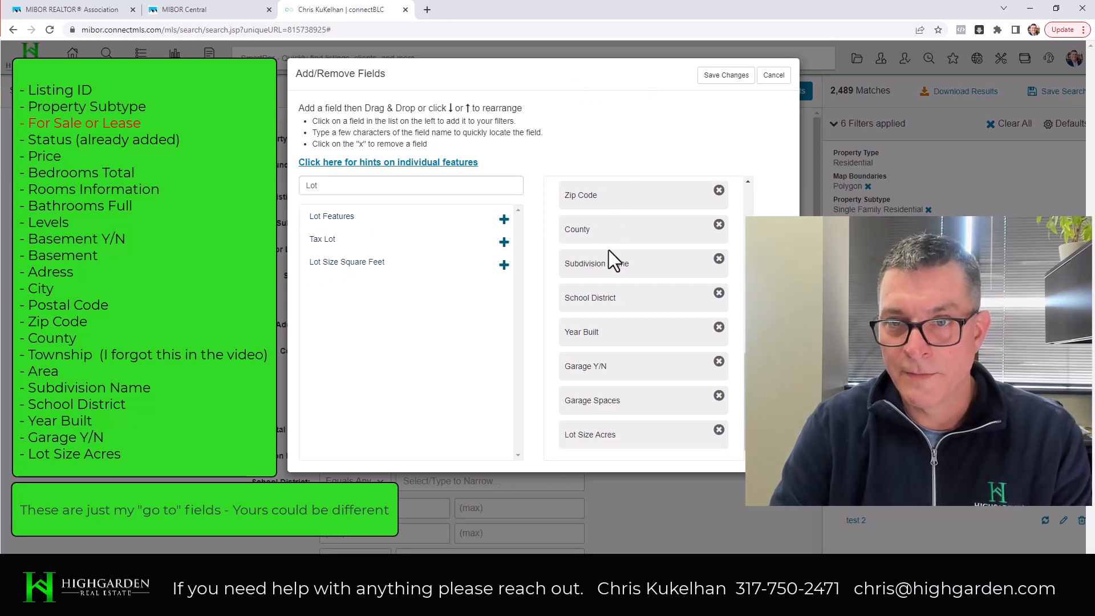
Step: Check the selected field list, save the field changes, and review the resulting Residential search form
scroll(614, 291, up, 7)
scroll(614, 292, up, 2)
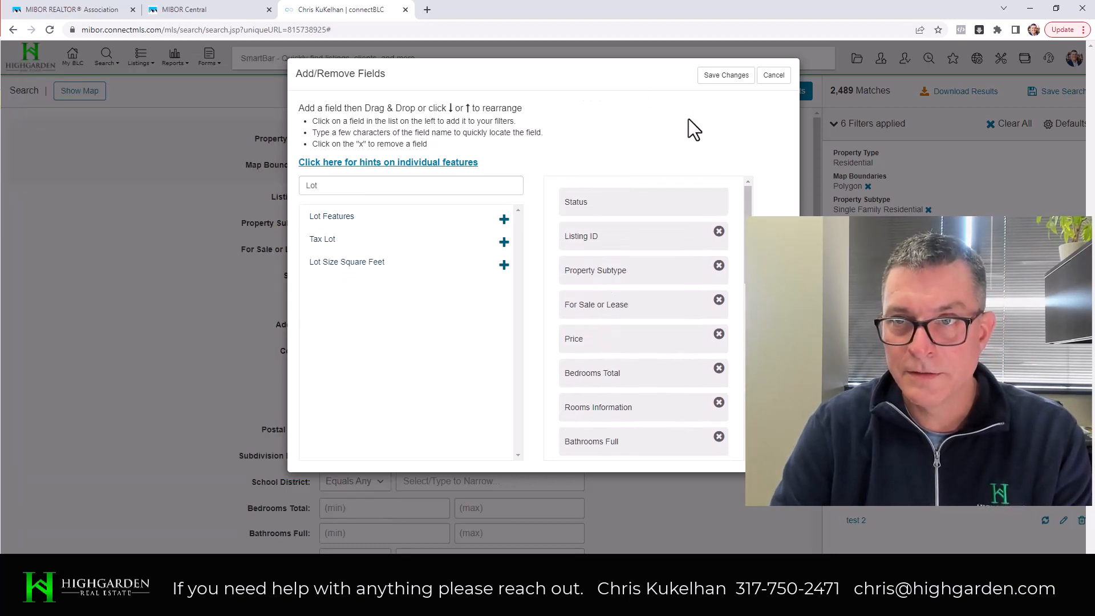
click(718, 77)
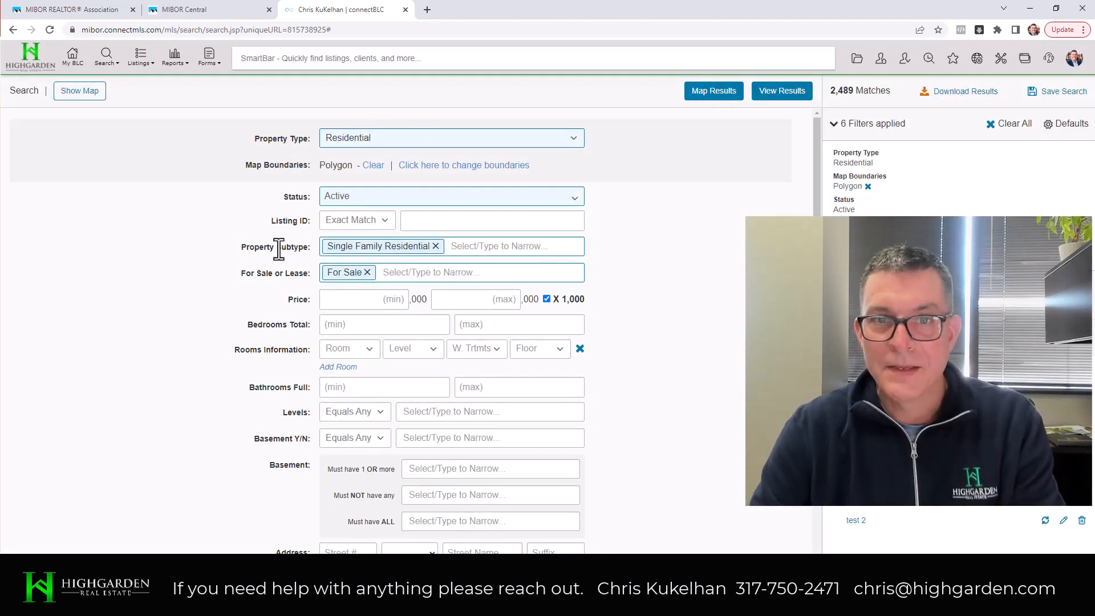
scroll(246, 197, down, 5)
scroll(247, 188, up, 5)
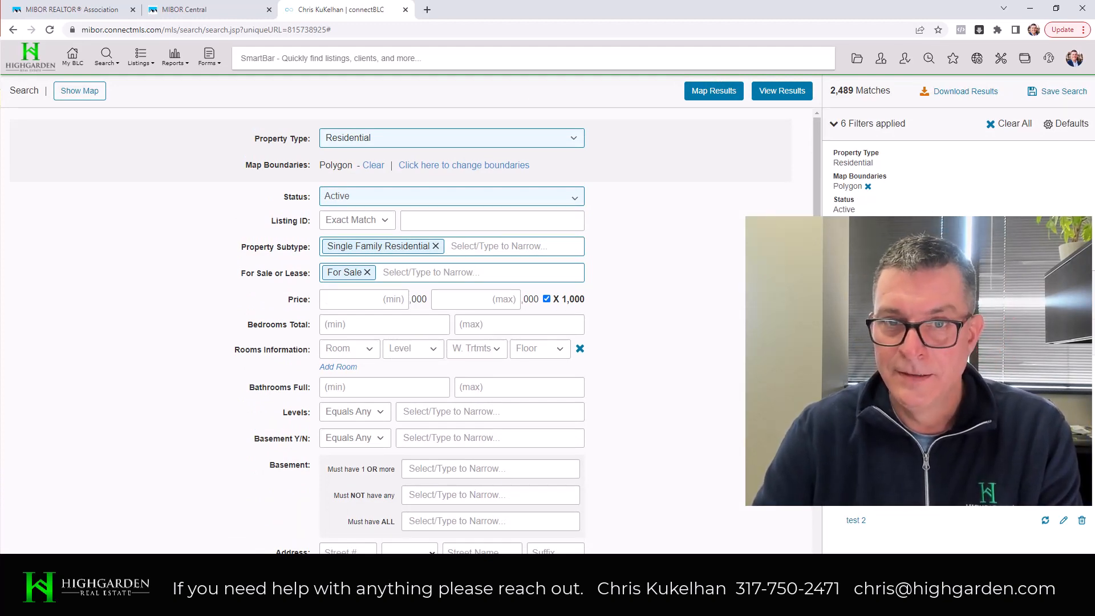
Step: Reopen the search form's field editor and add the Accessibility Features, Accessibility Features Y/N and Acres fields
click(50, 570)
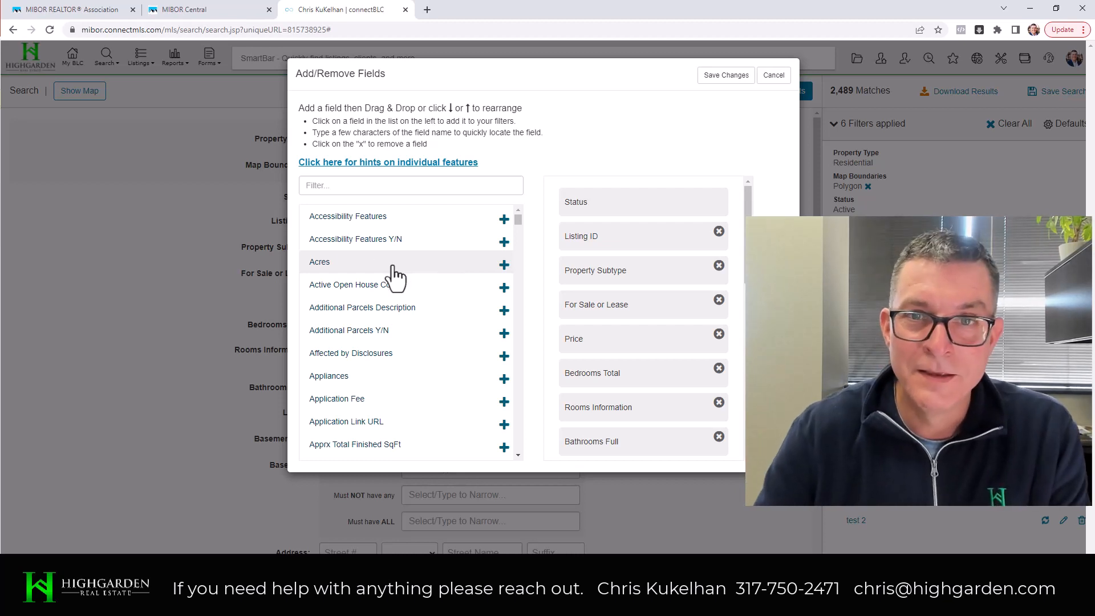
scroll(394, 264, down, 1)
scroll(410, 263, up, 1)
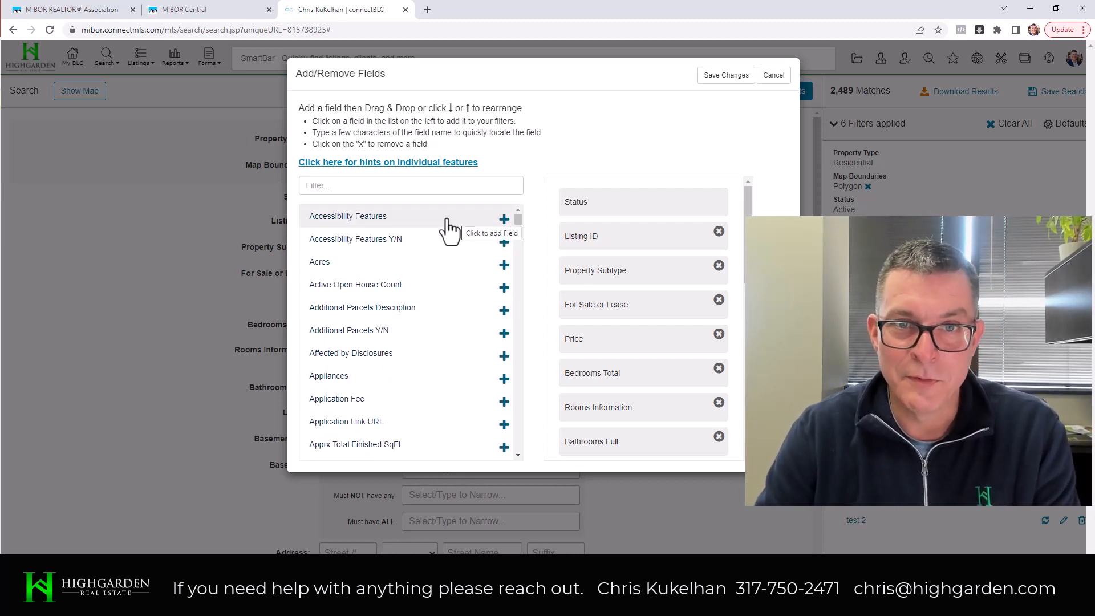
click(504, 220)
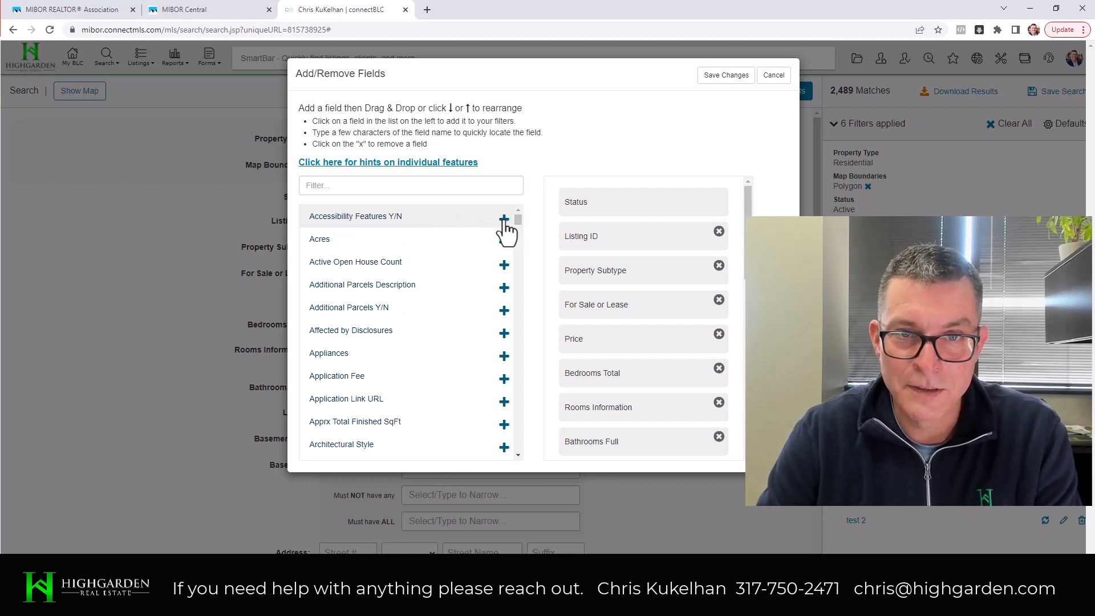
click(504, 219)
click(503, 219)
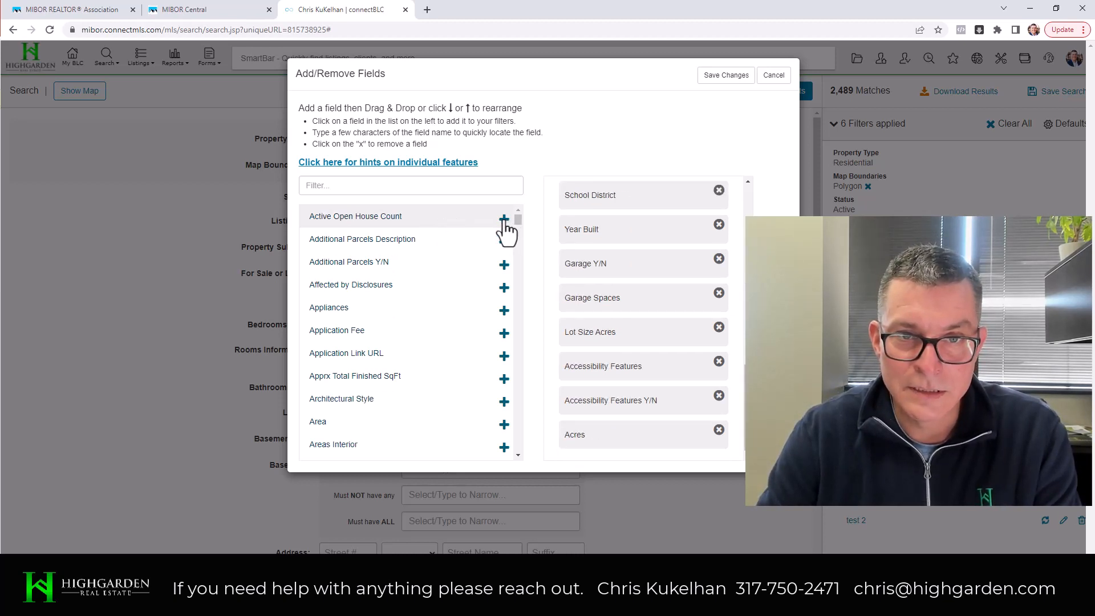
Step: Add the Additional Parcels Description, Additional Parcels Y/N, Affected by Disclosures and Appliances fields to the selected list
click(505, 243)
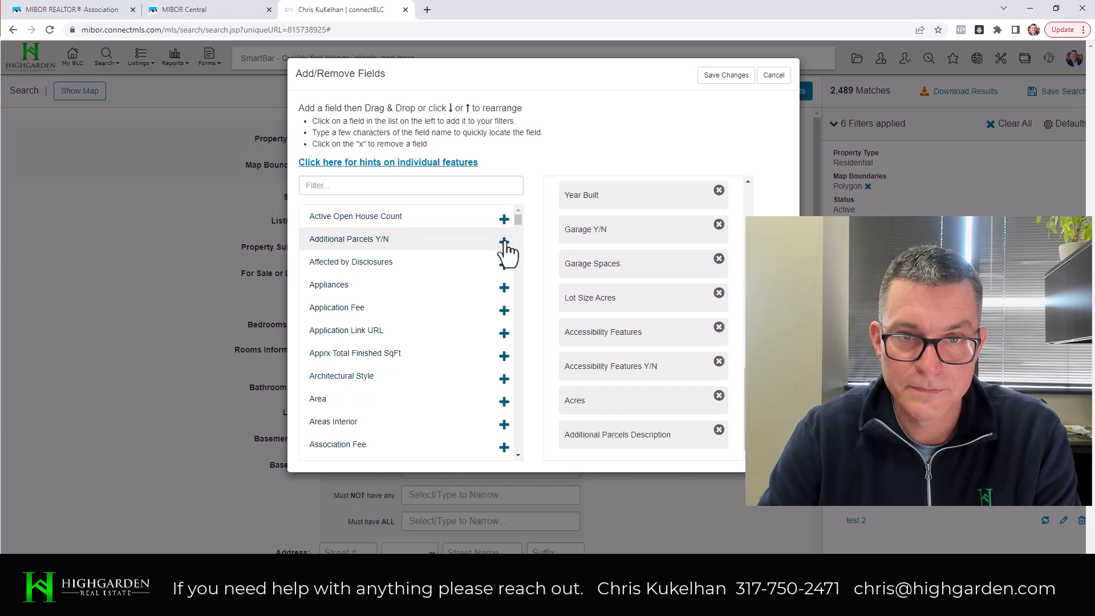
click(505, 243)
click(505, 243)
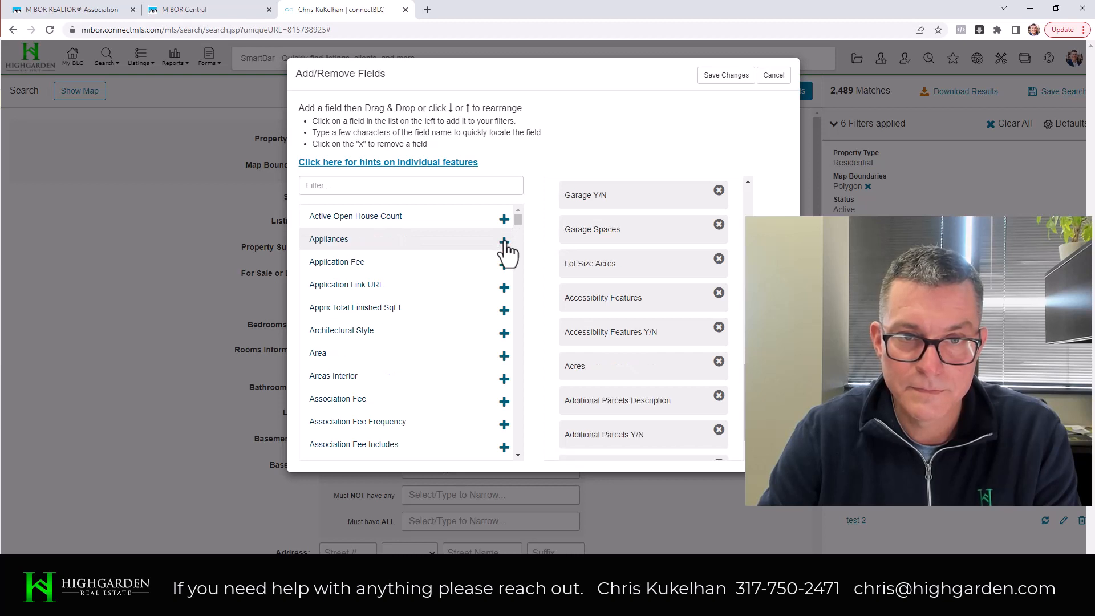
click(505, 242)
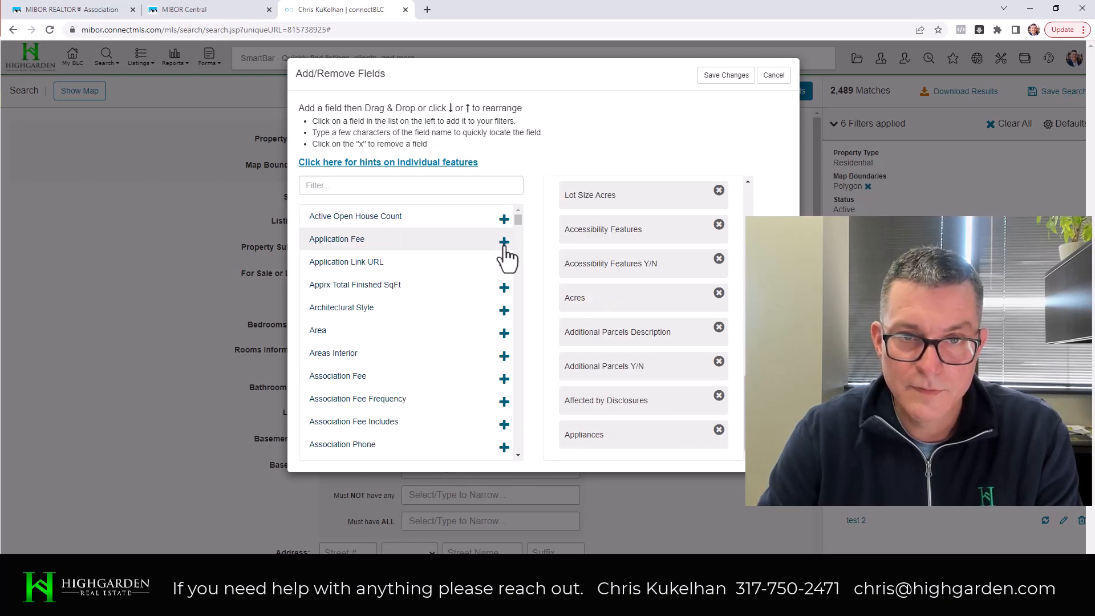
Step: Add the Apprx Total Finished SqFt, Architectural Style, Area and Areas Interior fields to the selected list
click(505, 288)
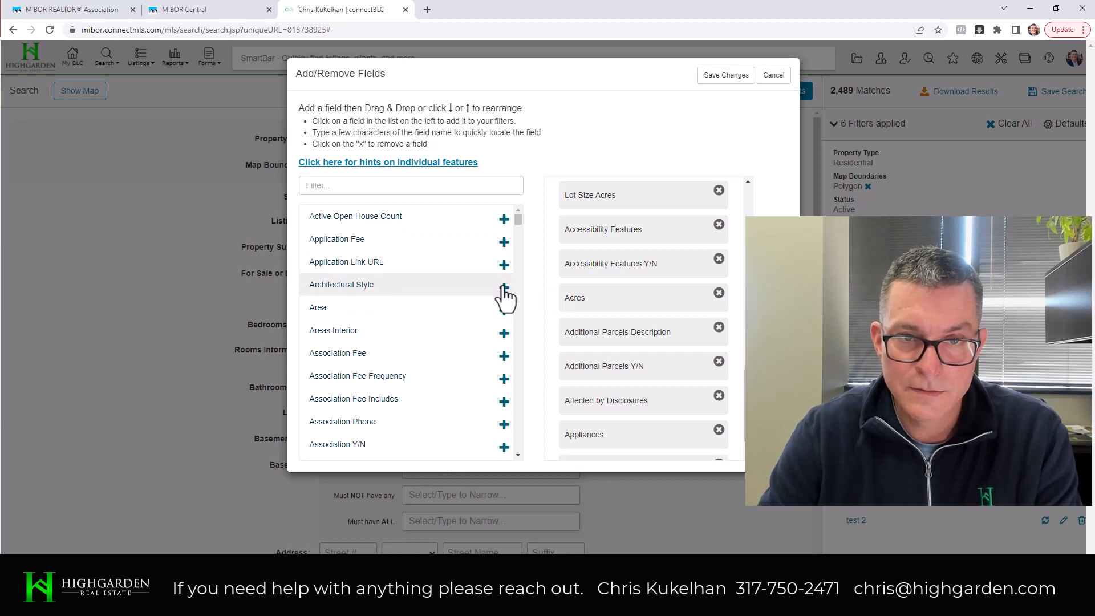
click(504, 288)
click(504, 288)
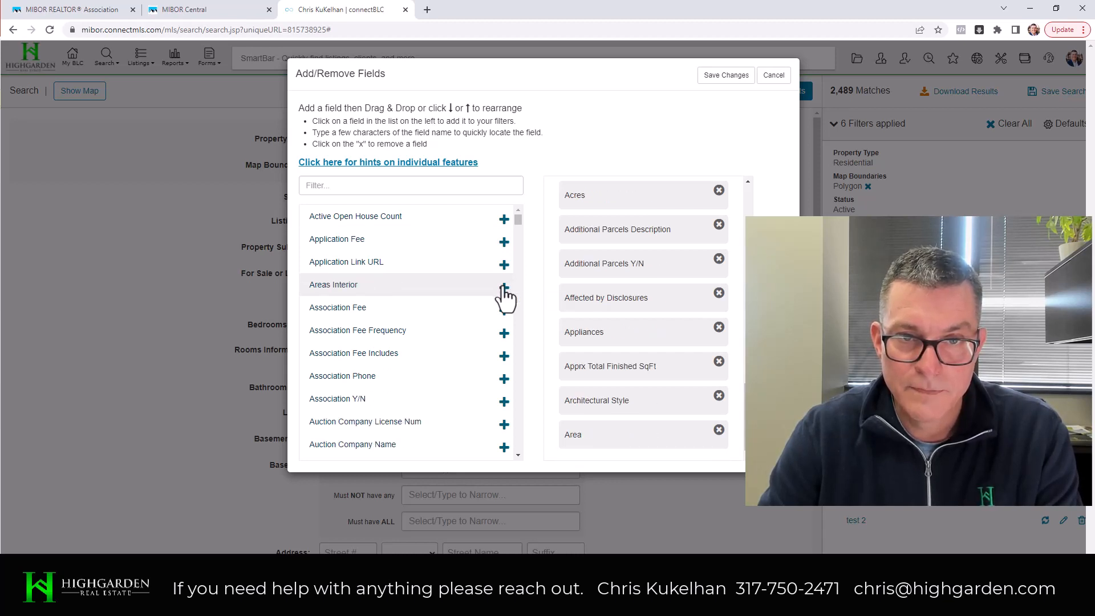
click(505, 288)
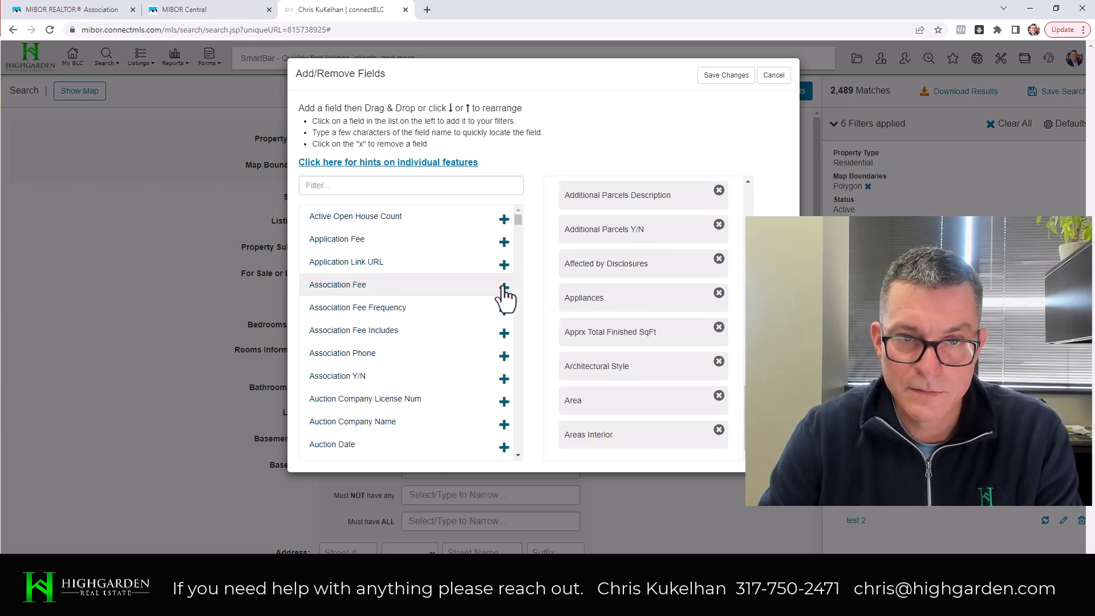
Step: Add the Association Fee, Association Fee Frequency and Association Fee Includes fields to the selected list
click(505, 288)
click(504, 288)
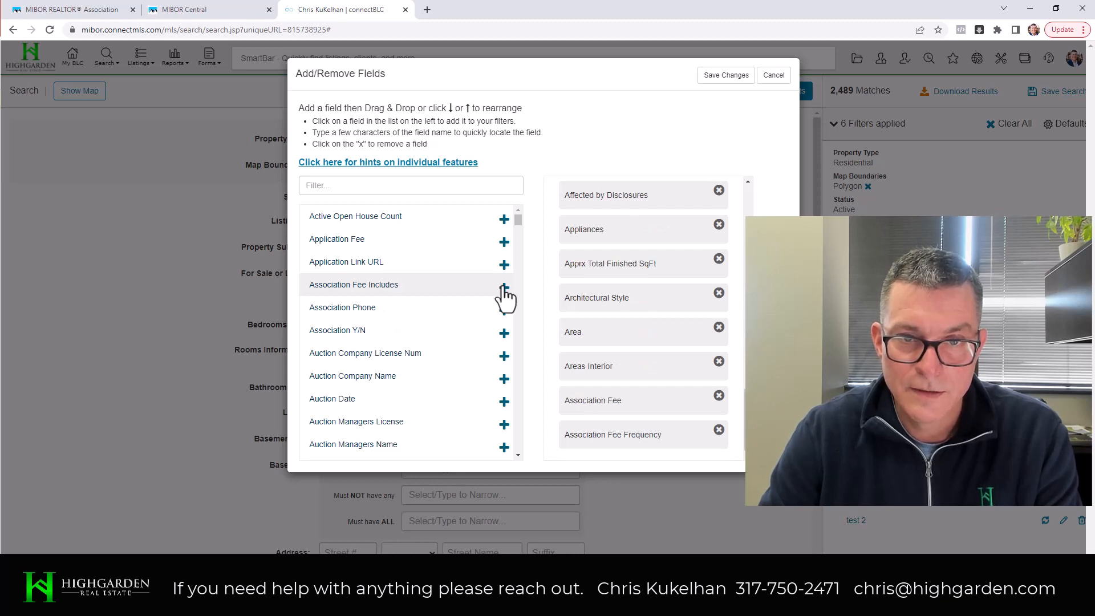
click(504, 289)
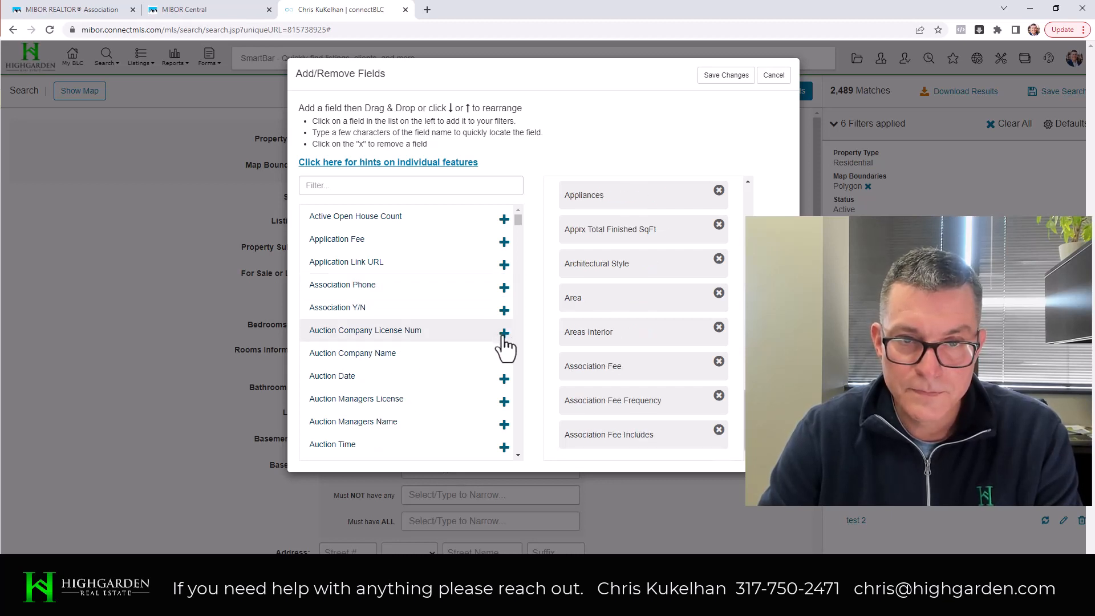
Step: Add the Bathrooms Half, Baths Total, Bay Size, Bedrooms MU, Beds MU and Below Grade Area SqFt fields to the selected list
scroll(435, 403, down, 2)
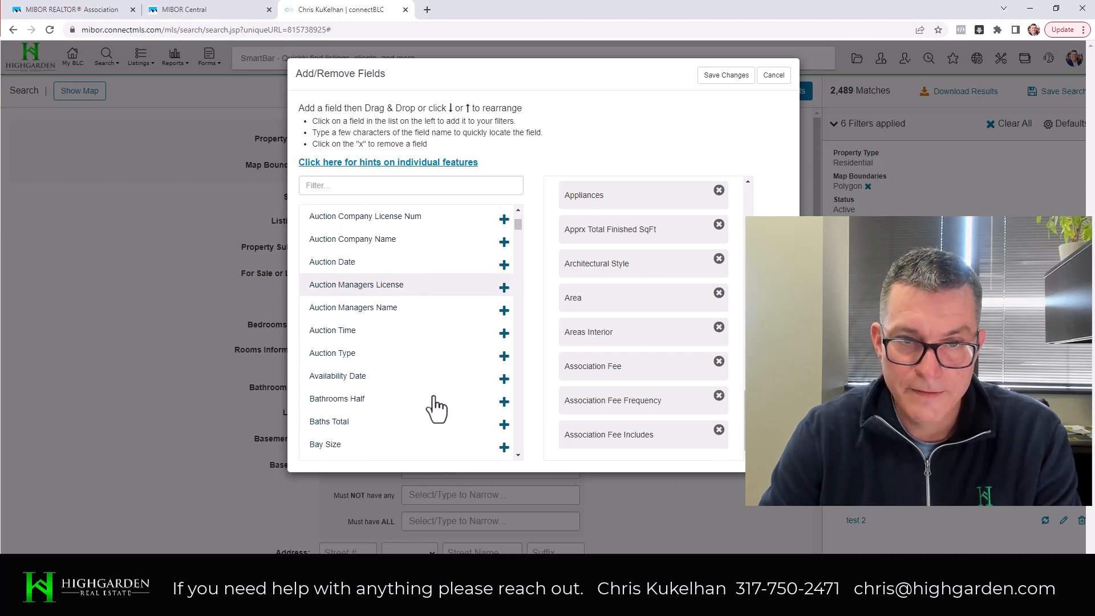
scroll(435, 403, down, 2)
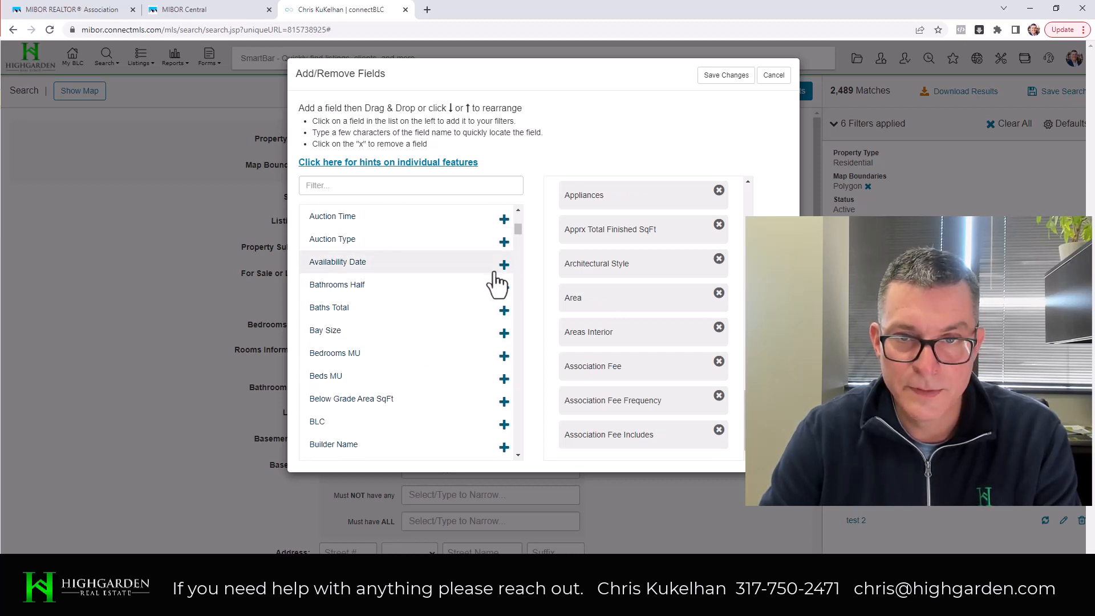
drag(504, 266, 438, 277)
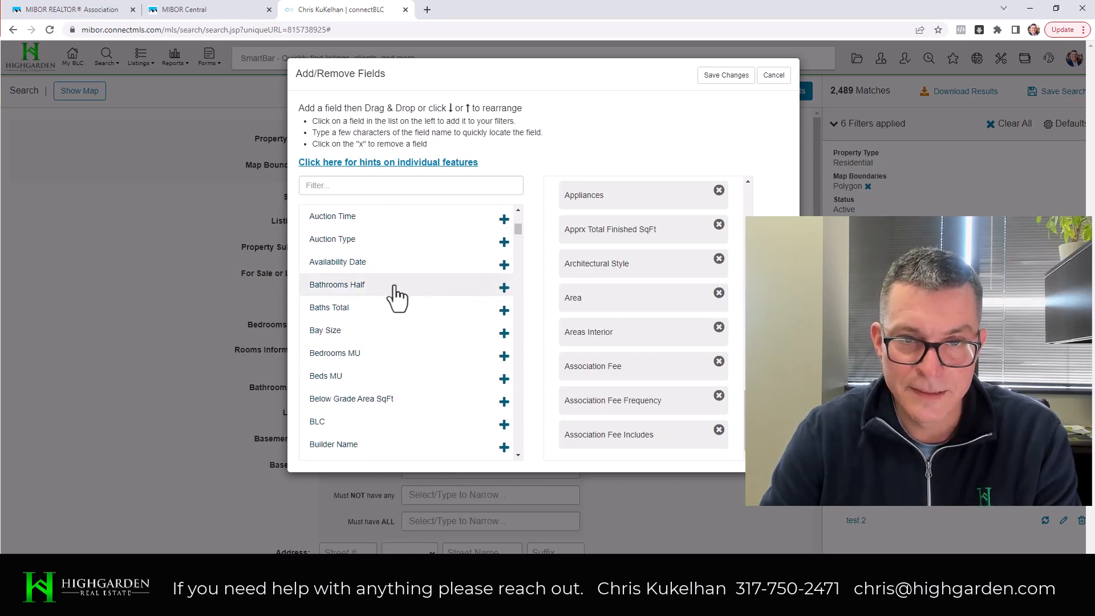
click(504, 287)
click(505, 288)
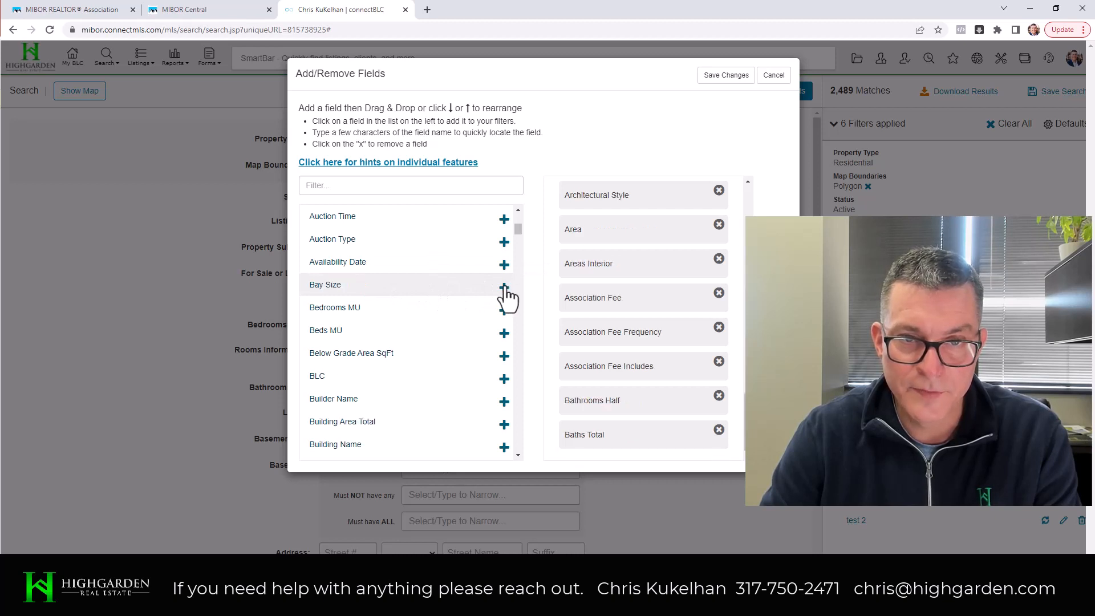
click(504, 287)
click(504, 288)
click(504, 287)
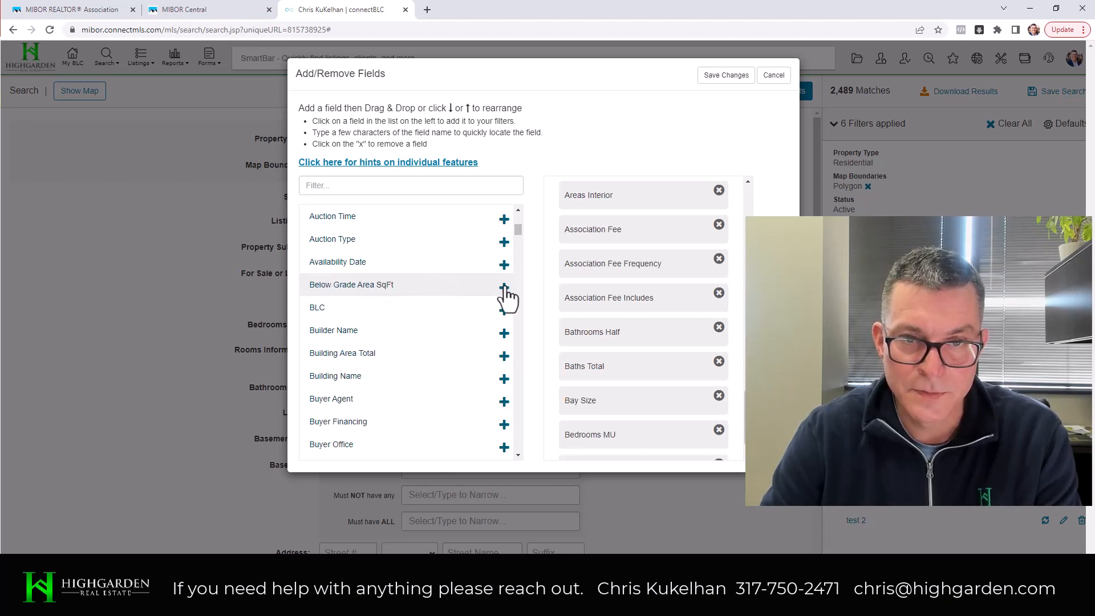
click(504, 287)
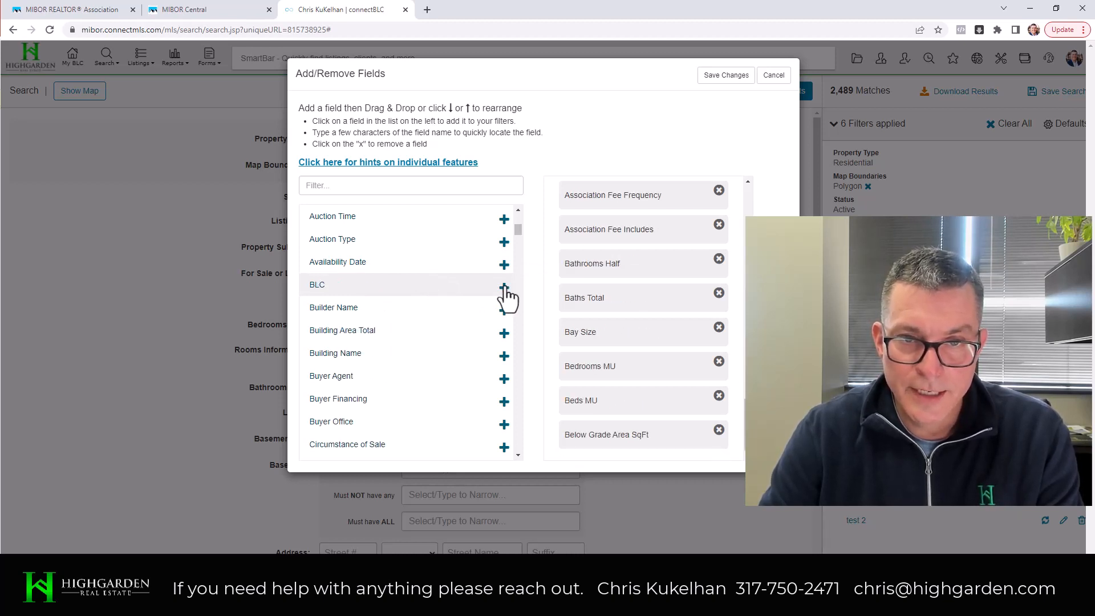
Step: Add the BLC, Builder Name, Building Area Total and Building Name fields to the selected list
click(504, 288)
click(504, 287)
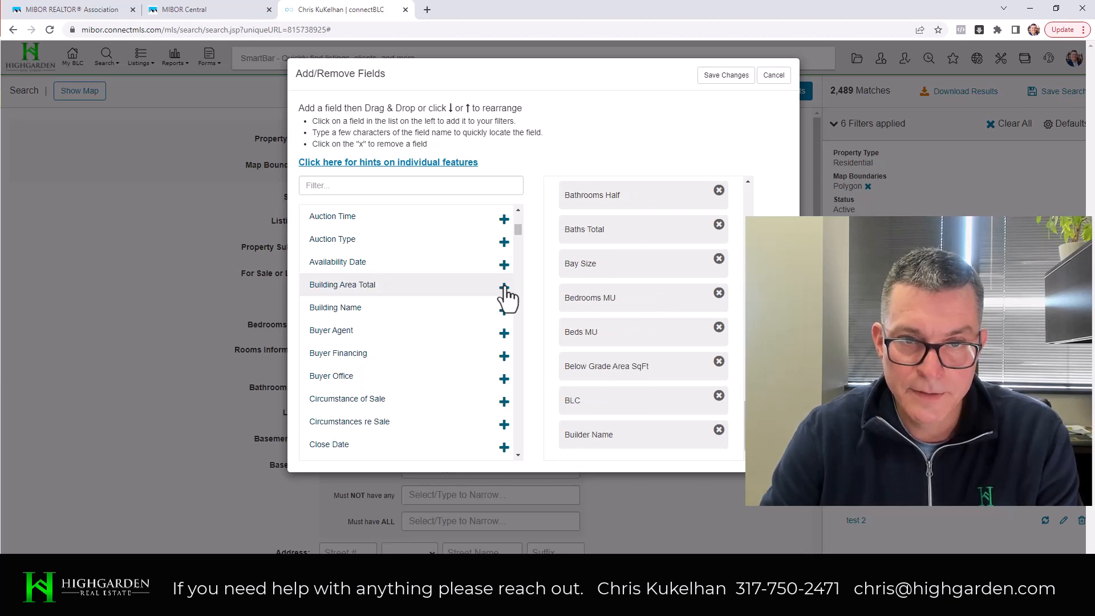
click(505, 288)
click(504, 288)
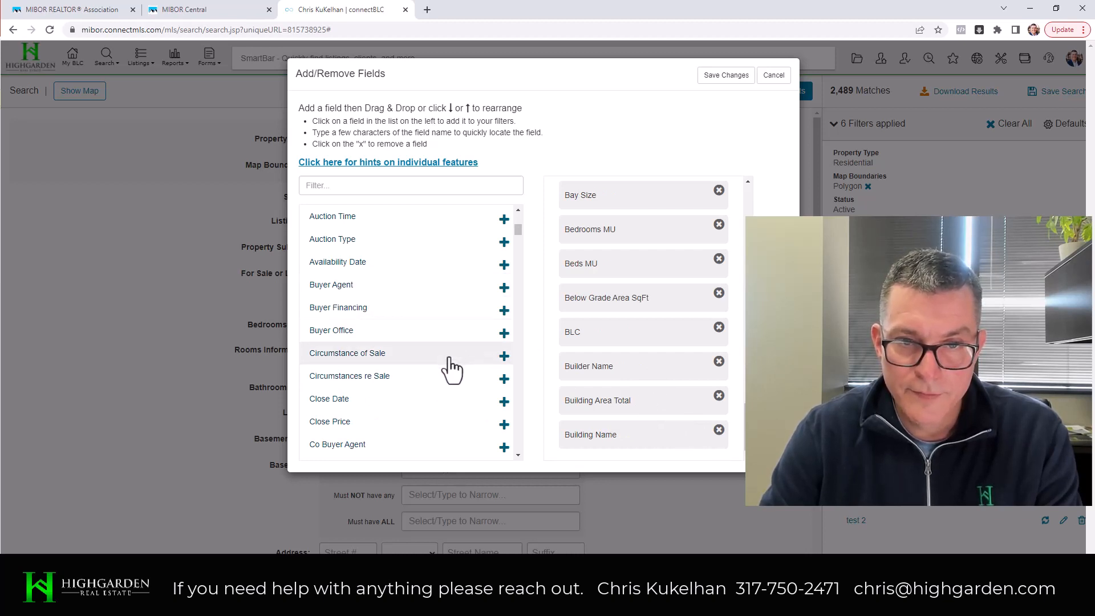
Step: Add the Close Price field followed by the Close Date field to the selected list
scroll(451, 367, down, 2)
click(501, 309)
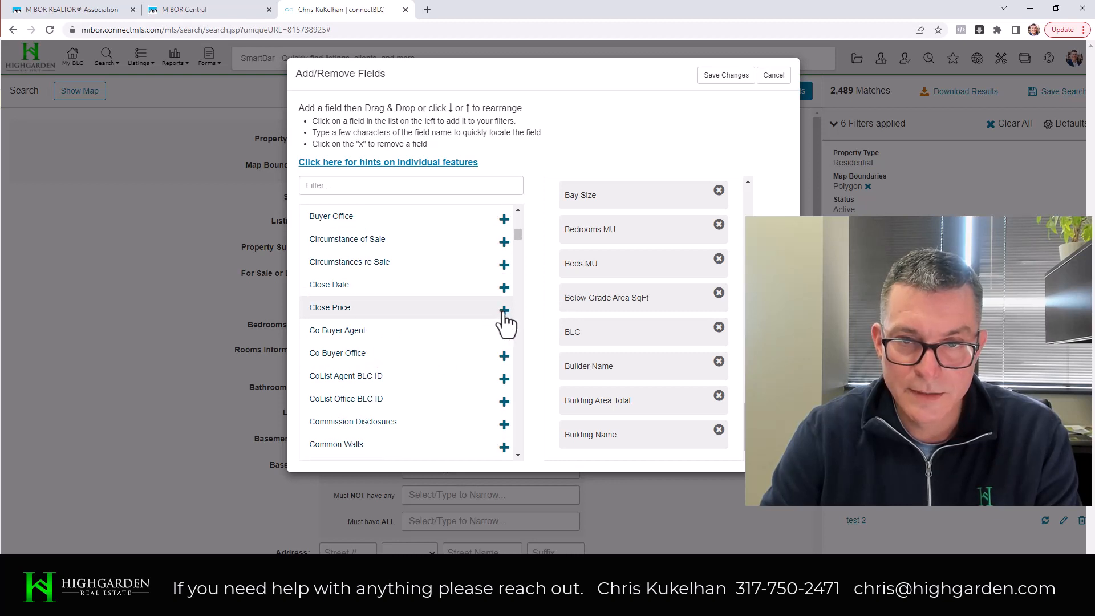
click(504, 311)
click(504, 287)
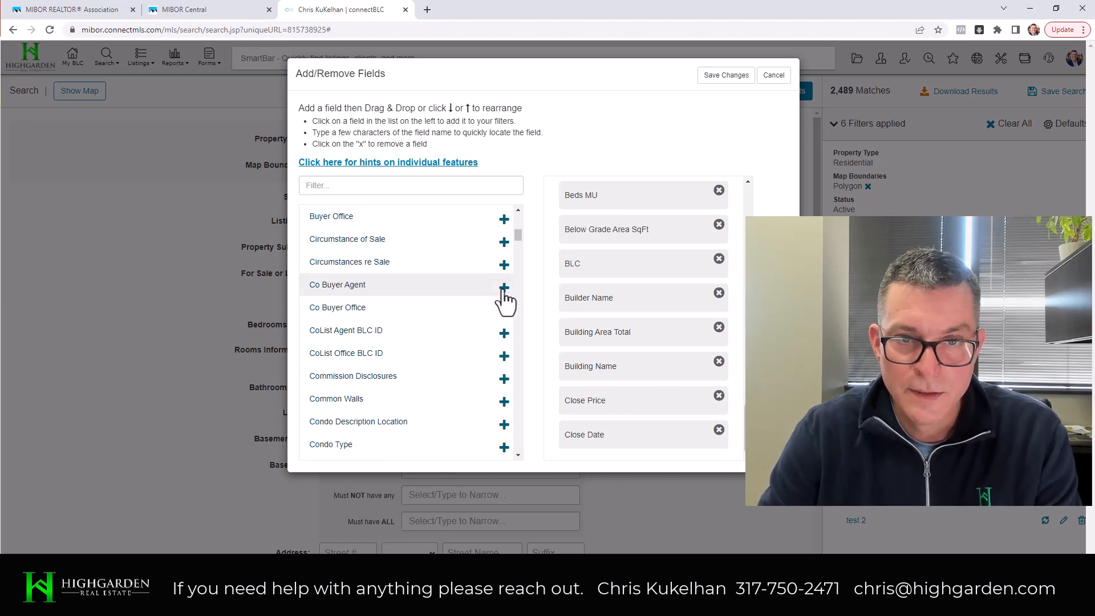
Step: Add the Commission Disclosures, Common Walls, Condo Description Location, Condo Type, Construction Materials and Construction Stage fields to the selected list
scroll(432, 343, down, 1)
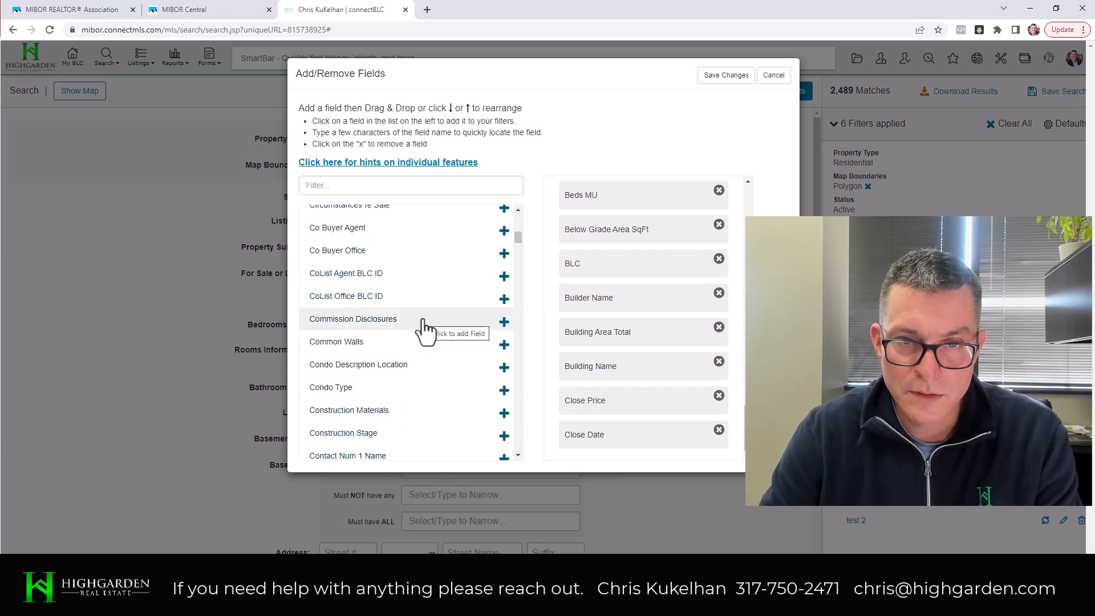
scroll(420, 328, down, 1)
click(504, 264)
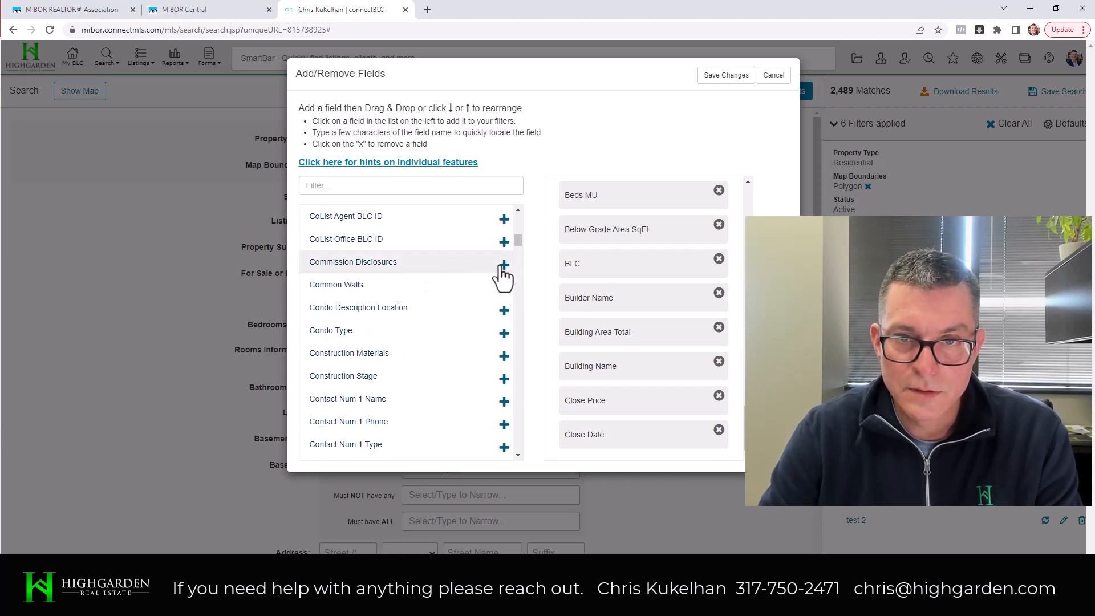
click(503, 264)
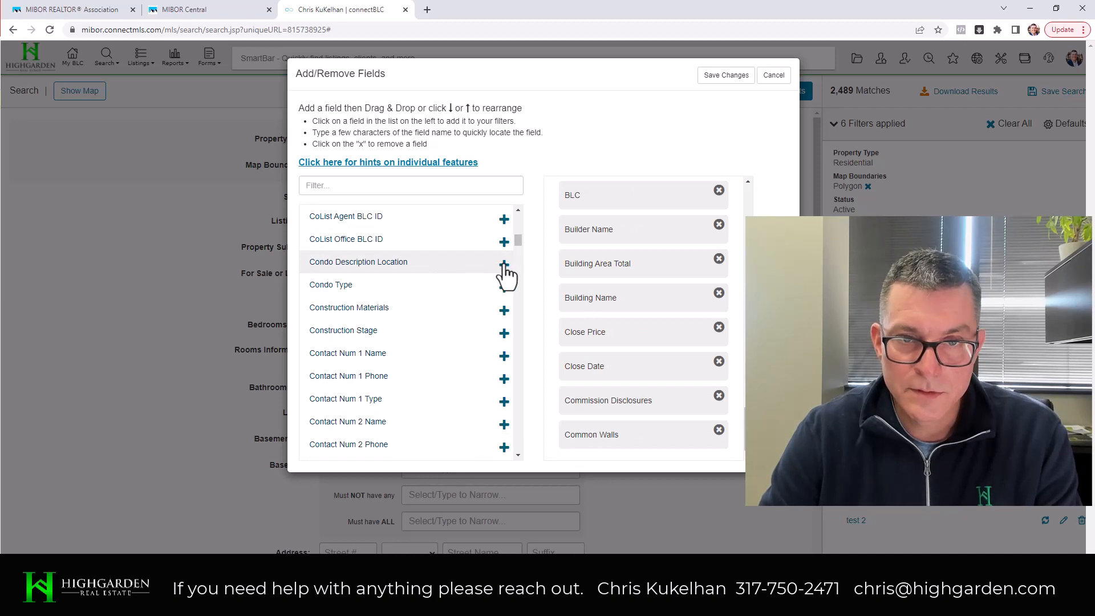
click(503, 264)
click(504, 264)
click(503, 264)
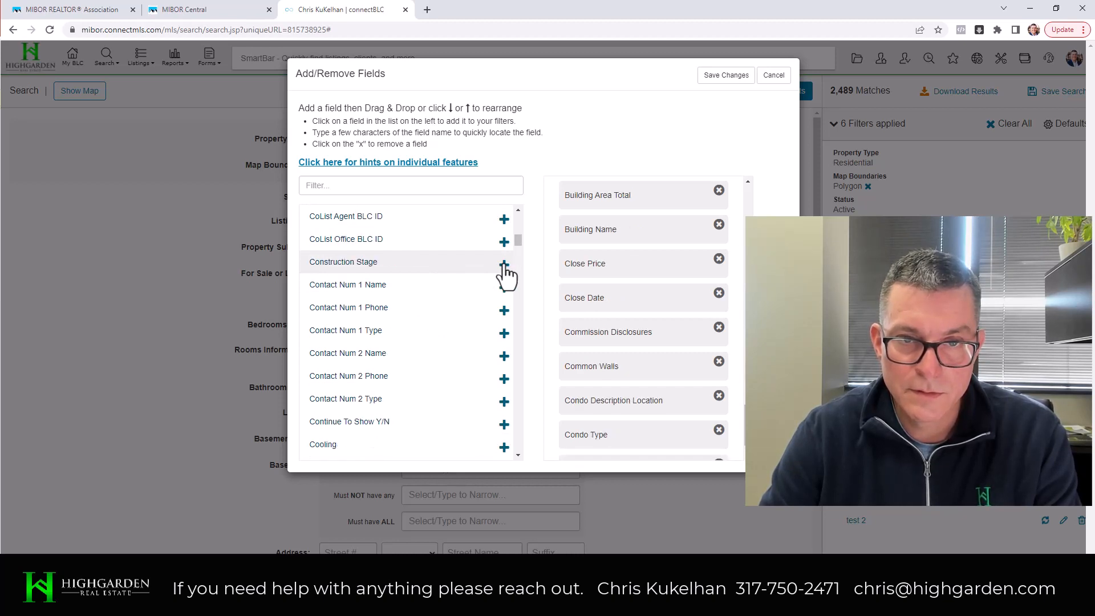
click(503, 264)
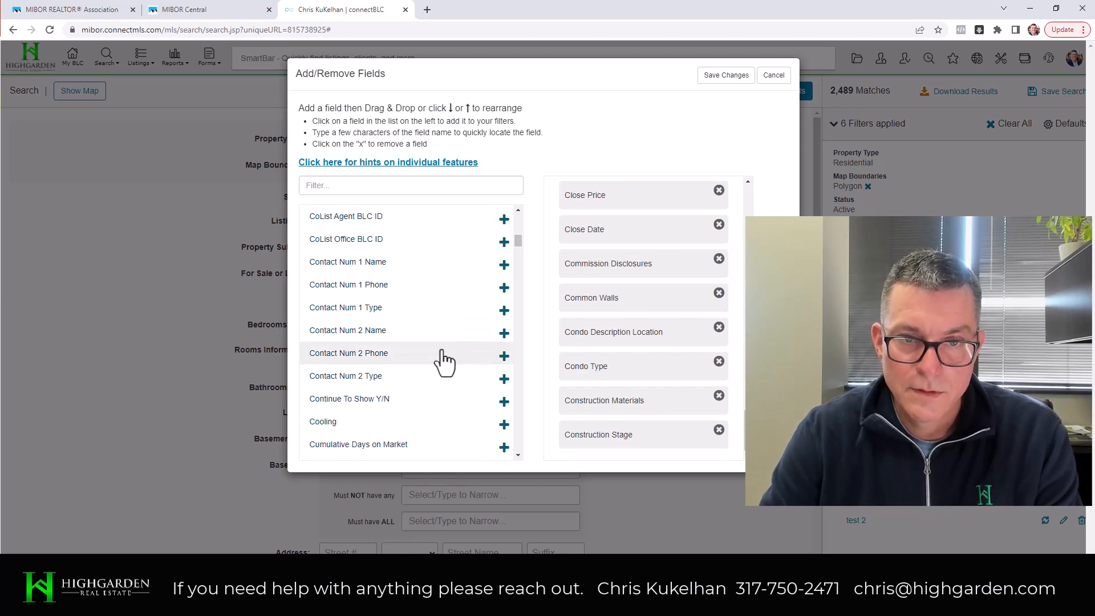
Step: Add the Cooling, Cumulative Days on Market, Current Financing, Days On Market, Directions, Disclosures and Documents Available fields to the selected list
scroll(440, 373, down, 2)
scroll(440, 373, down, 1)
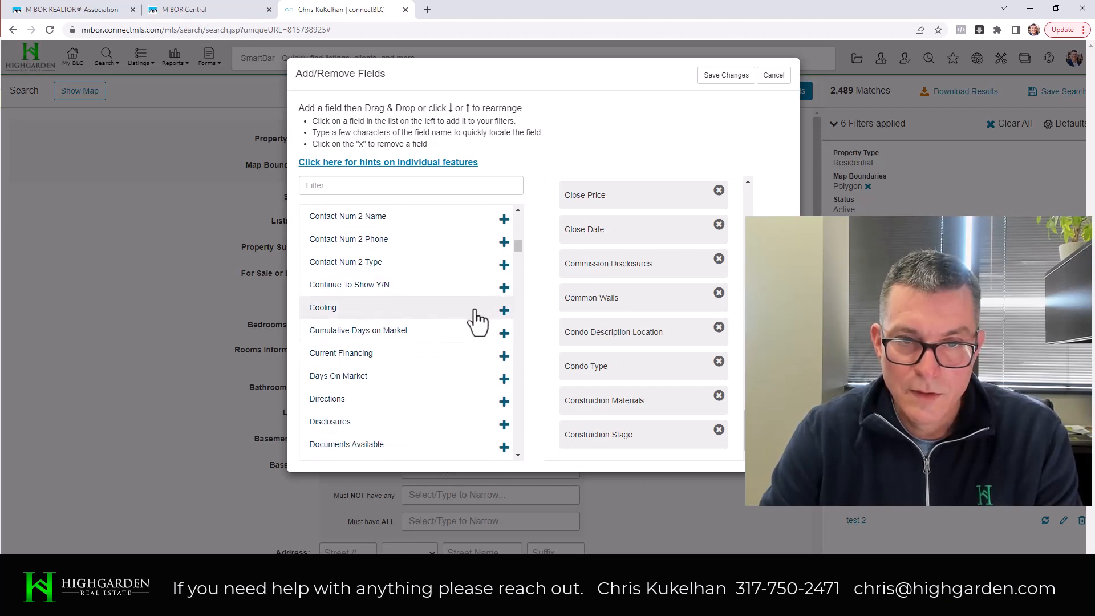
click(504, 310)
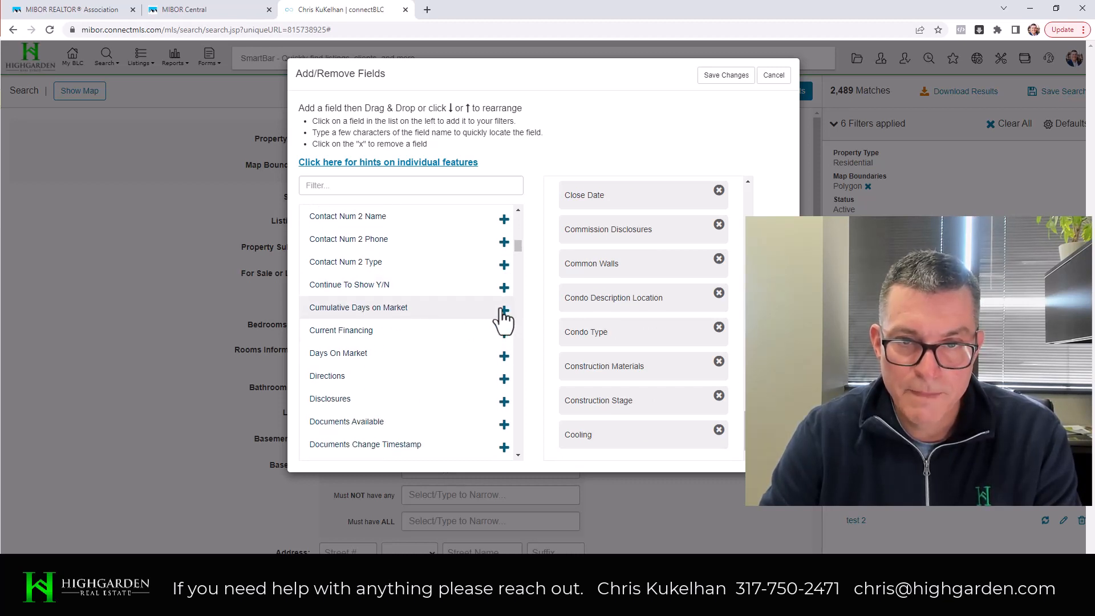
click(503, 311)
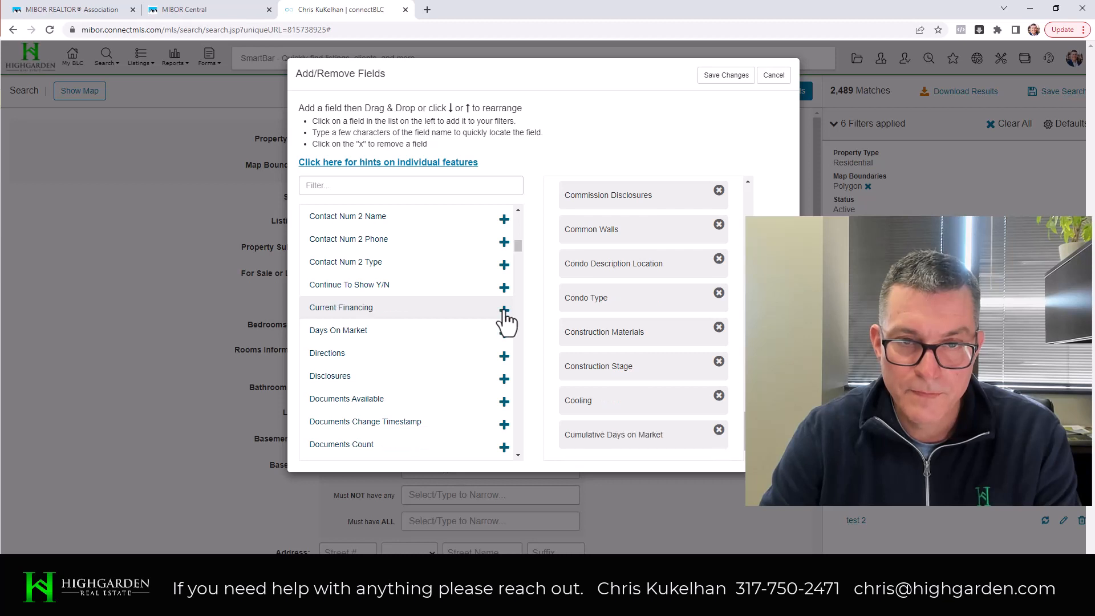
click(504, 311)
click(504, 311)
click(503, 311)
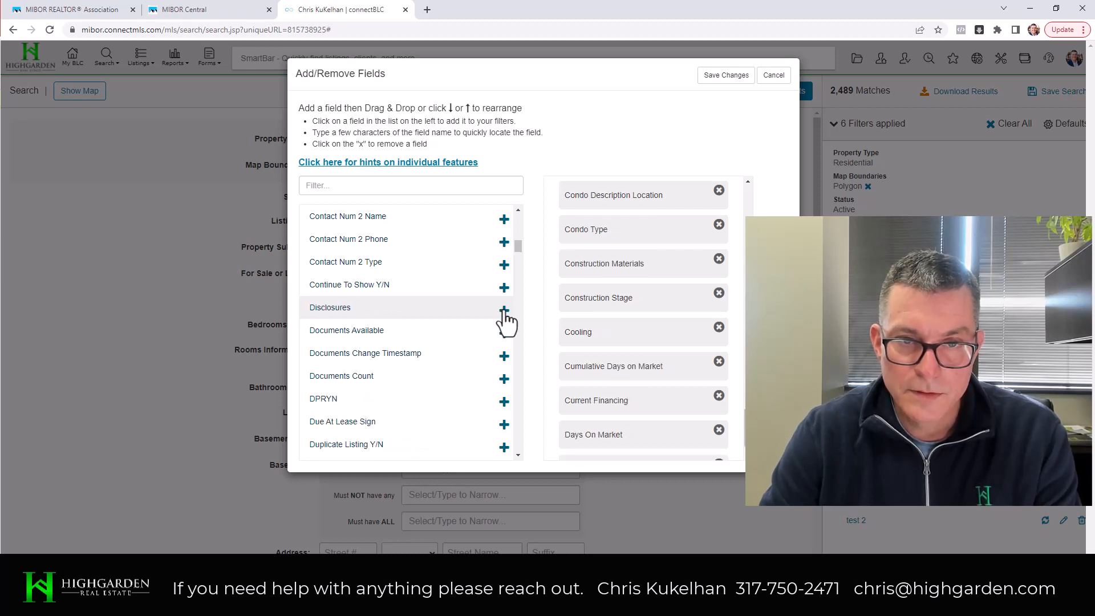
click(503, 311)
click(504, 310)
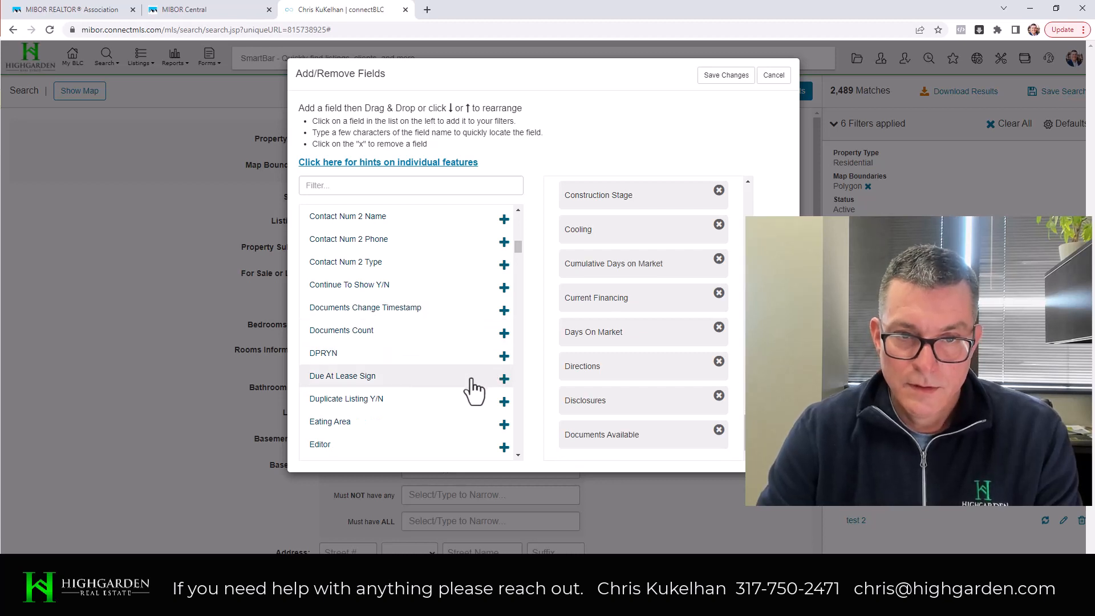
Step: Add the Eating Area, Elementary School and Estimated Closing Date fields to the selected list
scroll(466, 402, down, 3)
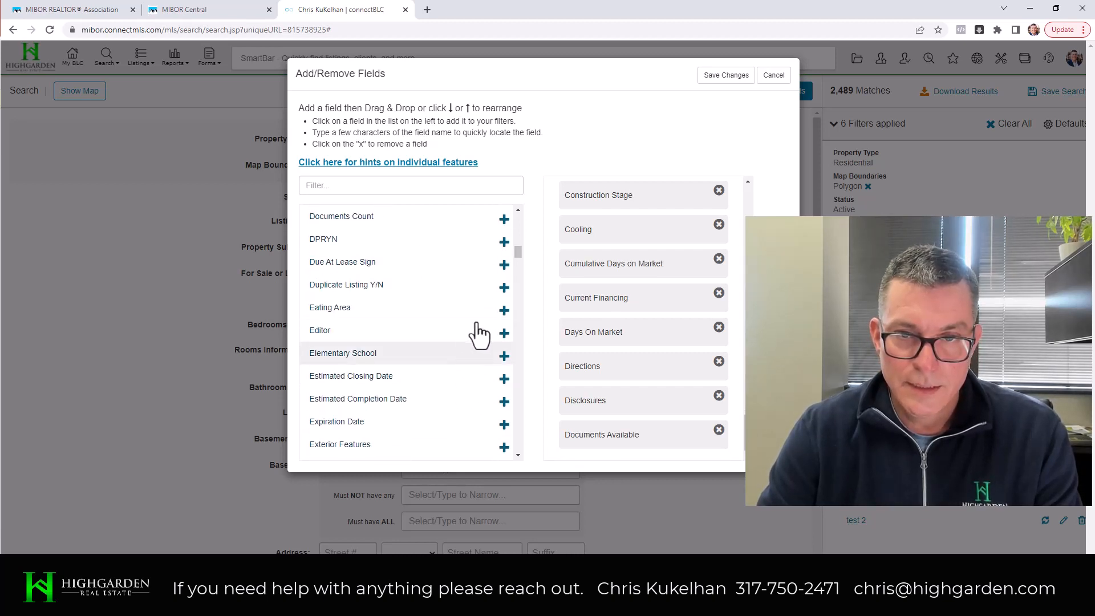
click(504, 312)
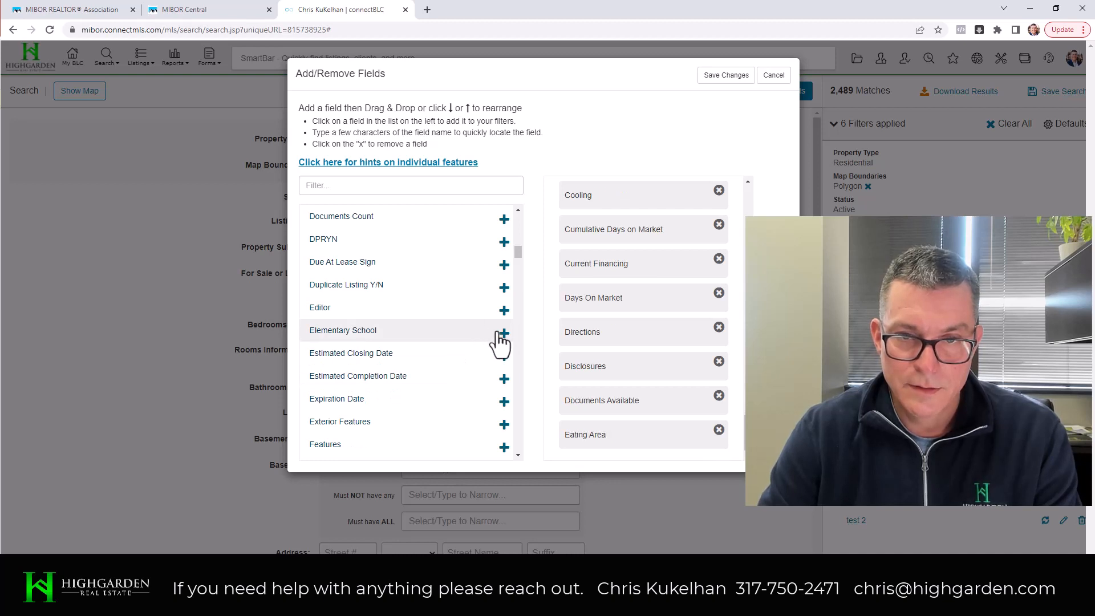
click(503, 333)
click(504, 333)
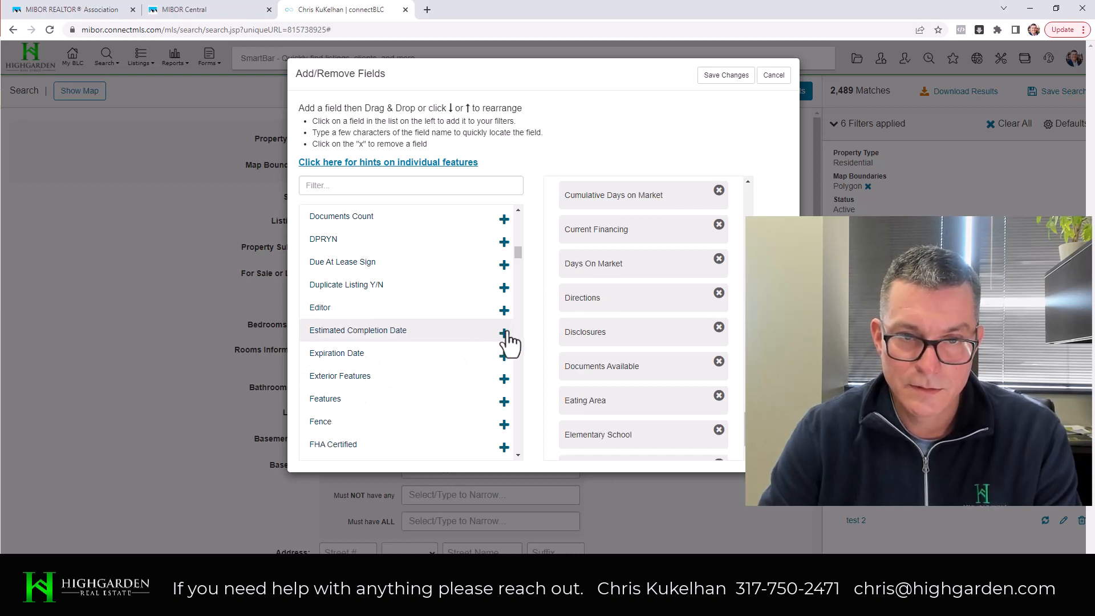
Step: Add the Estimated Completion Date, Expiration Date, Exterior Features, Features, Fence and FHA Certified fields to the selected list
click(504, 334)
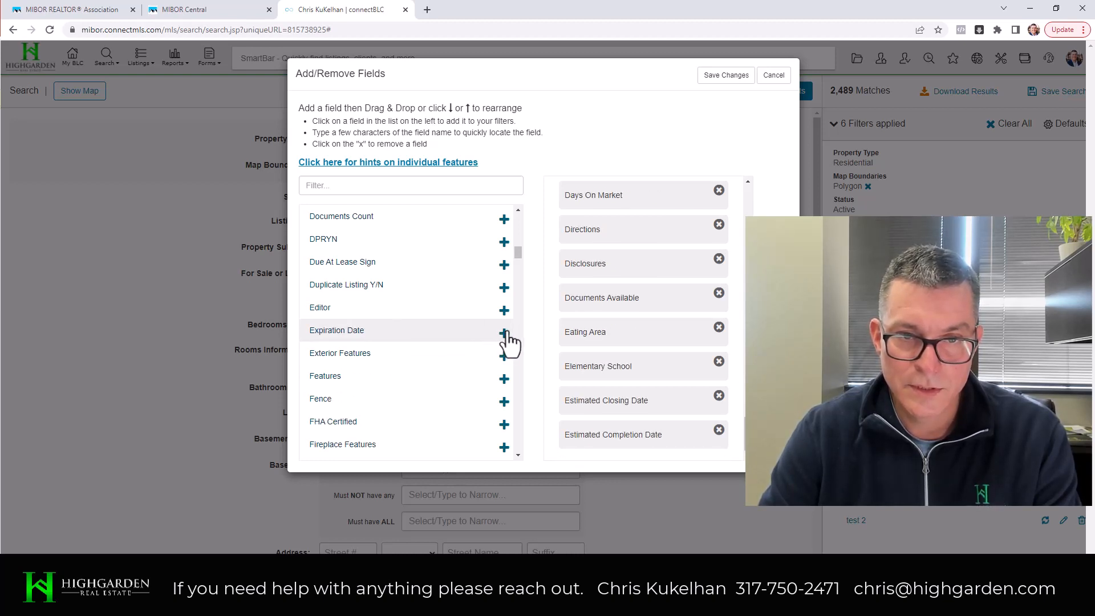
click(503, 333)
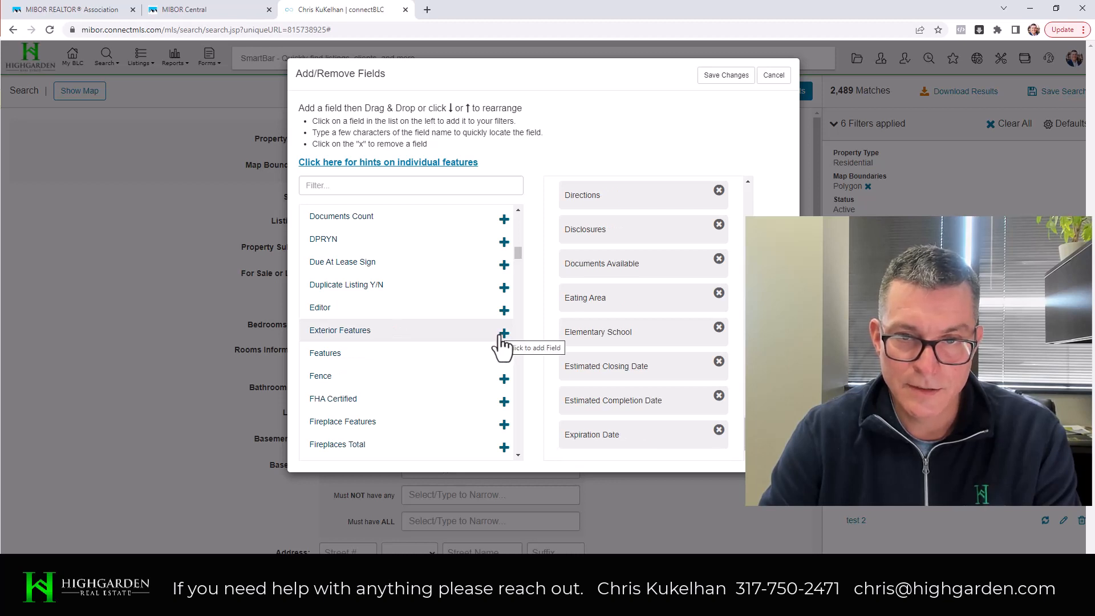
click(504, 333)
click(504, 333)
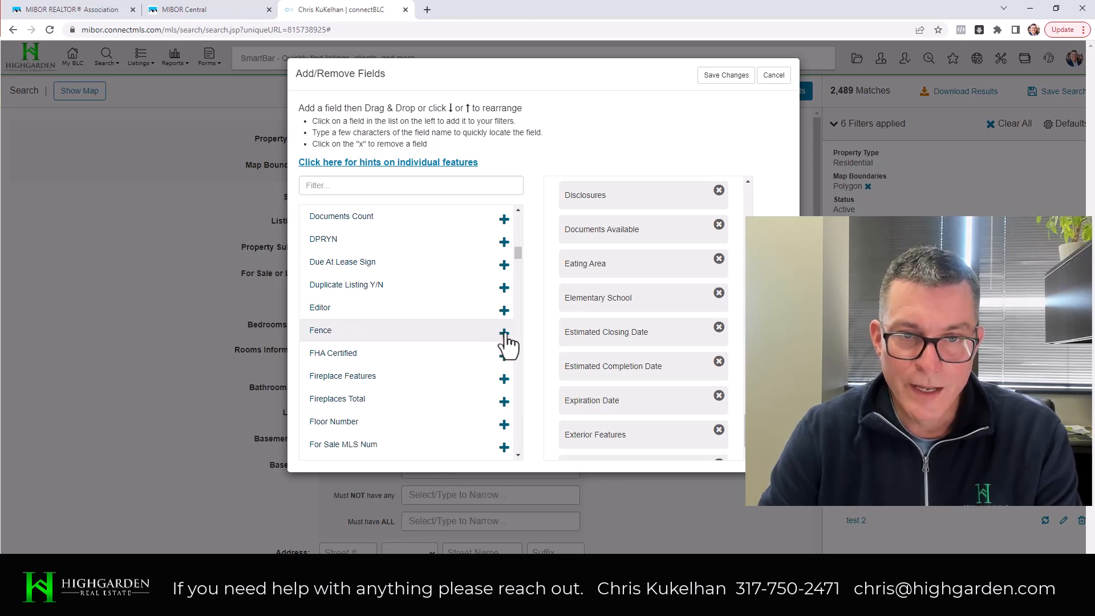
click(503, 333)
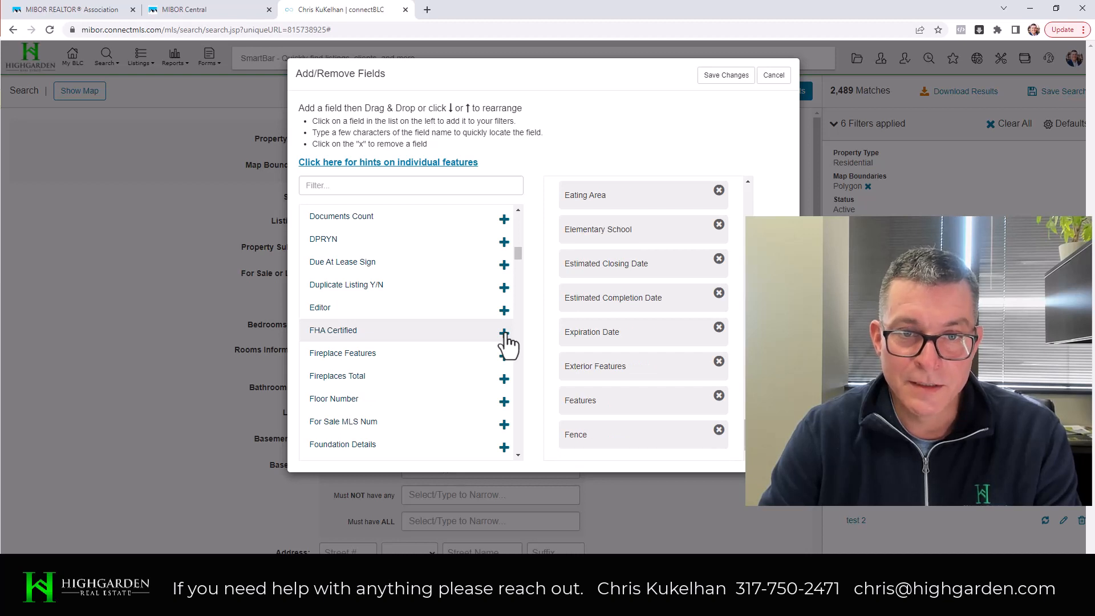
click(504, 333)
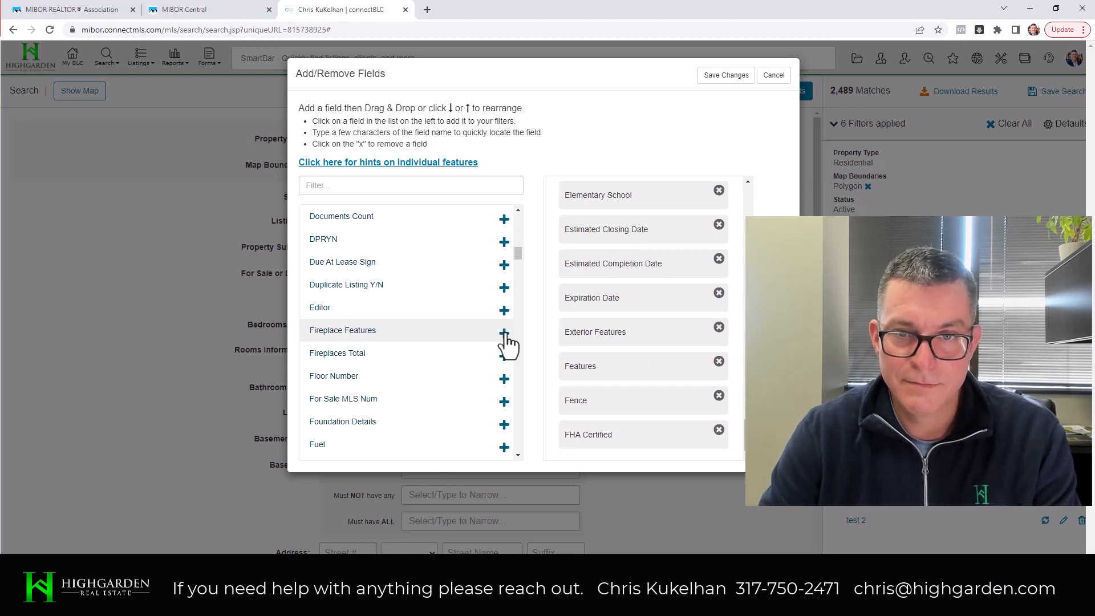
Step: Add the Fireplace Features, Fireplaces Total, Floor Number, For Sale MLS Num, Foundation Details and Fuel fields to the selected list
click(504, 333)
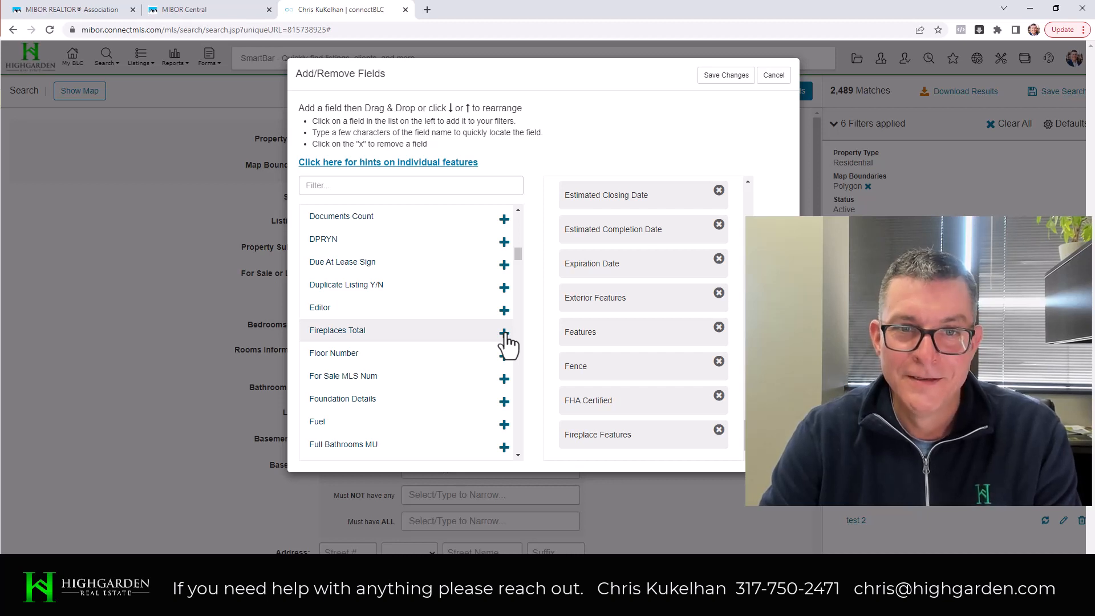
click(504, 333)
click(503, 333)
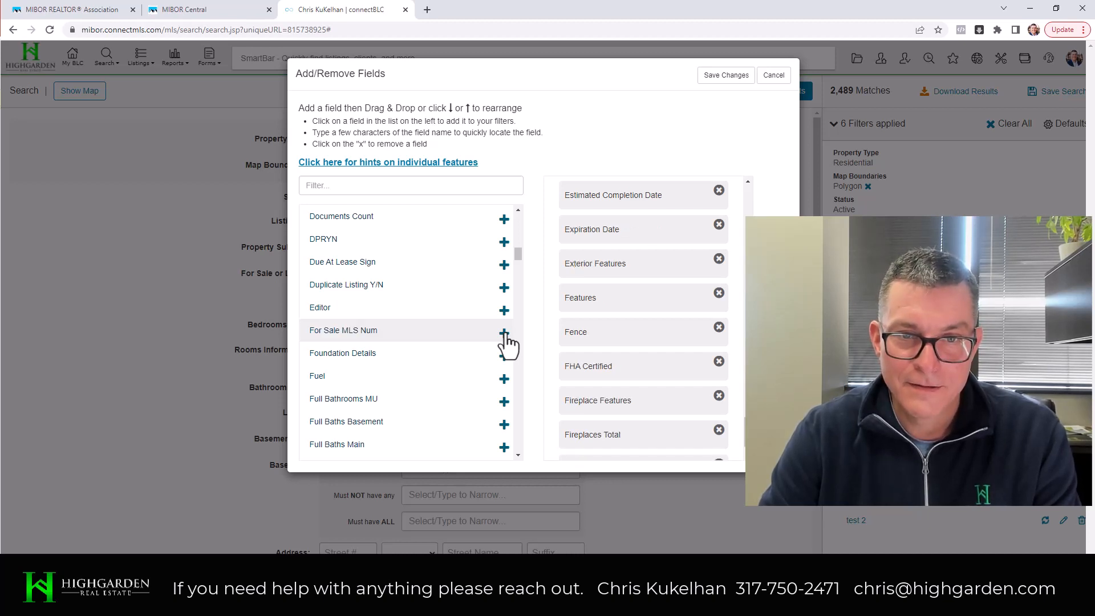
click(504, 333)
click(504, 333)
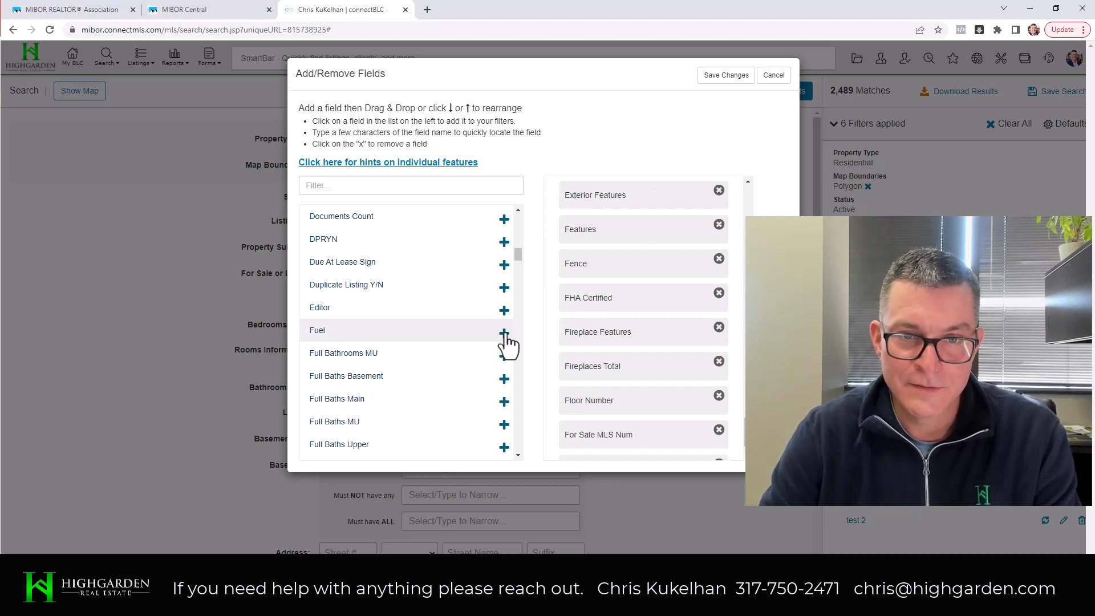
click(503, 333)
Step: Add the Full Bathrooms MU, Full Baths Basement, Full Baths Main, Full Baths MU, Full Baths Upper and Furnished fields to the selected list
click(503, 333)
click(504, 333)
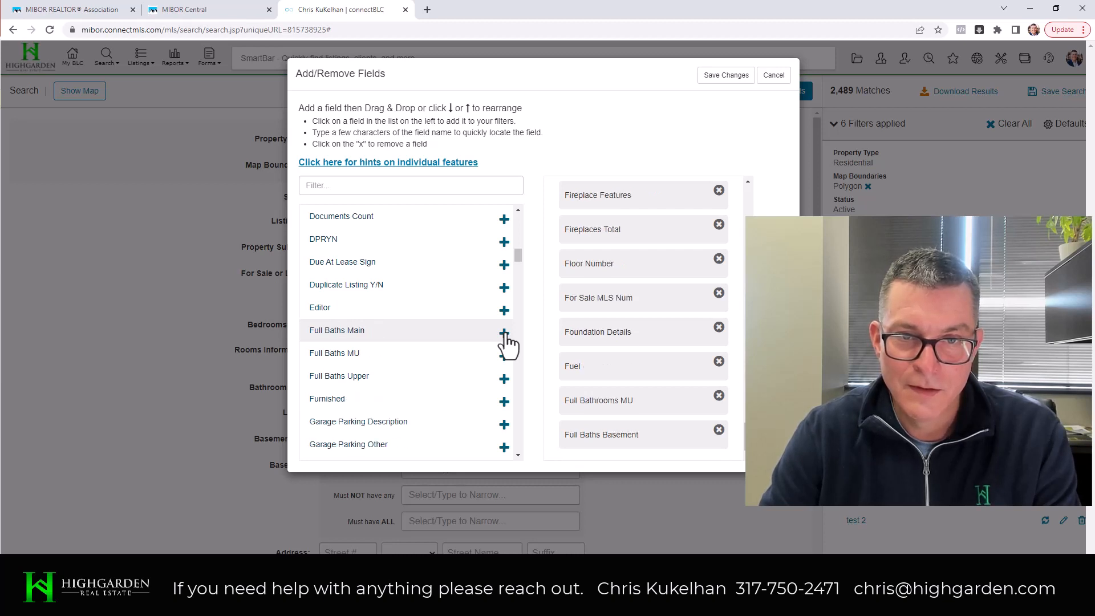
click(504, 333)
click(503, 333)
click(504, 333)
click(504, 333)
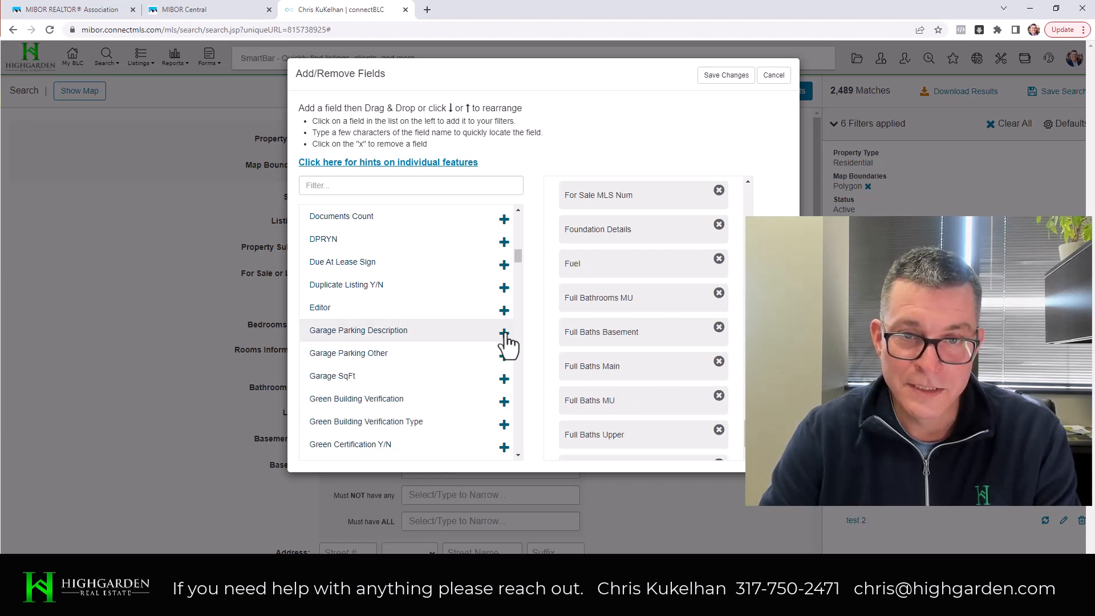
Step: Add the Garage Parking Description, Garage Parking Other and Garage SqFt fields to the selected list
click(504, 333)
click(504, 333)
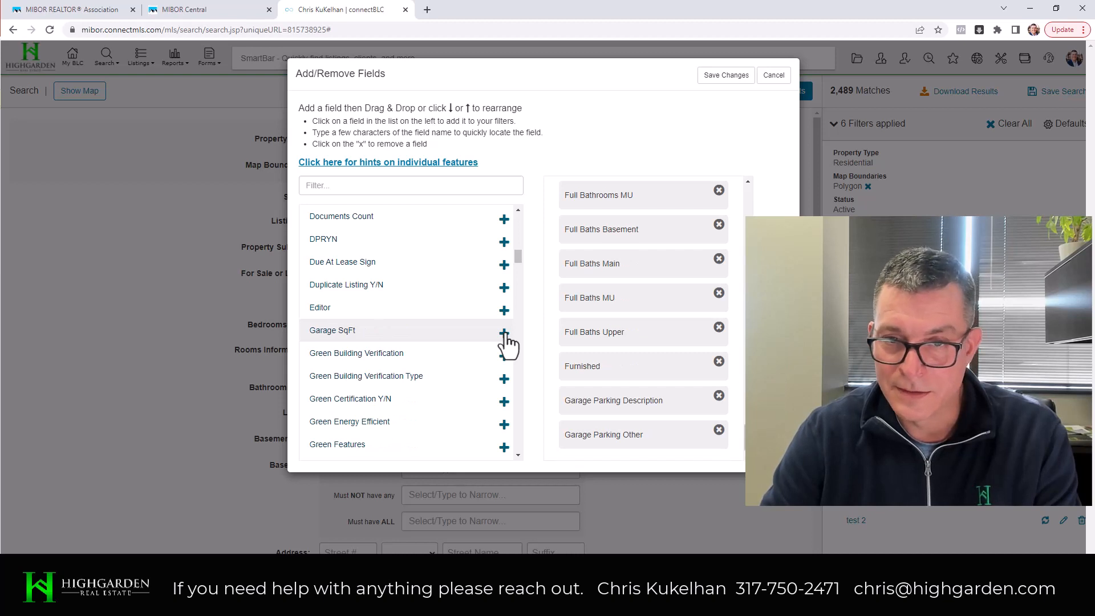
click(504, 333)
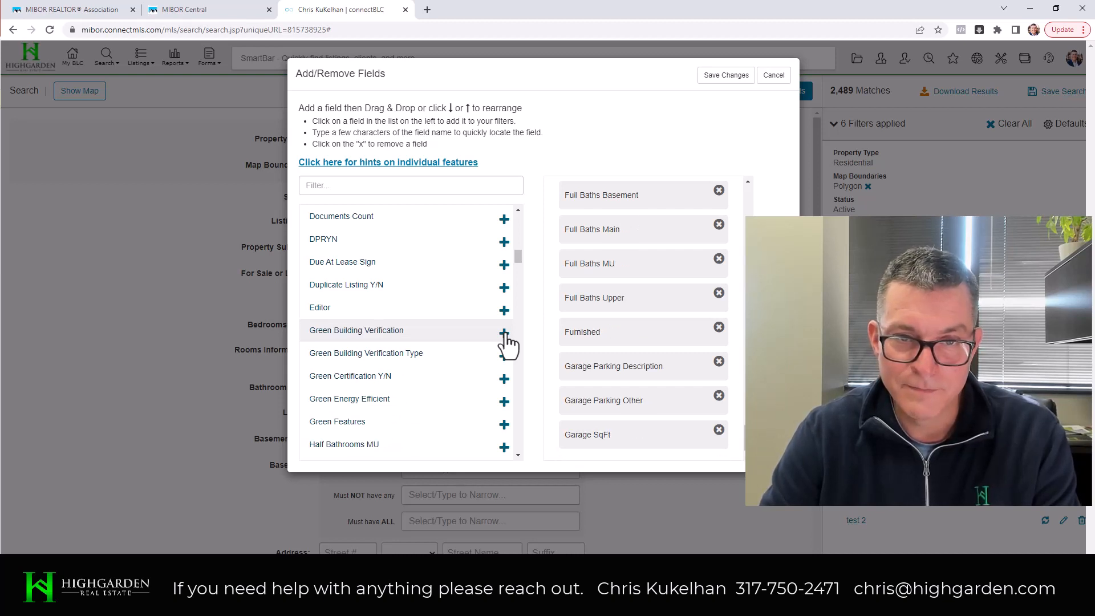
Step: Add the Green Building Verification, Green Building Verification Type, Green Certification Y/N, Green Energy Efficient and Green Features fields to the selected list
click(504, 333)
click(504, 333)
click(503, 333)
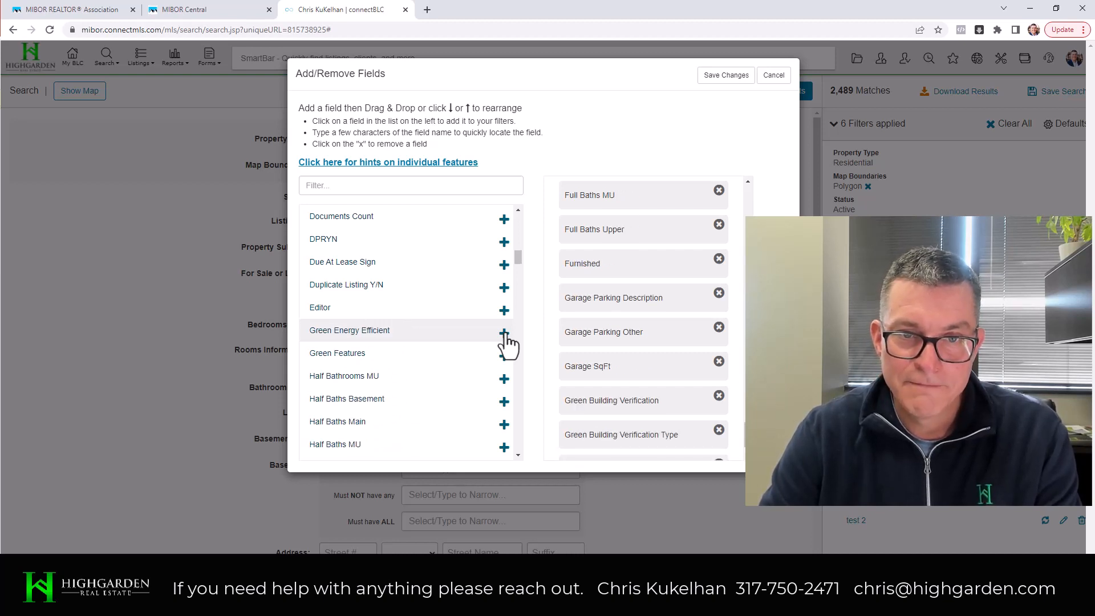
click(504, 333)
click(504, 333)
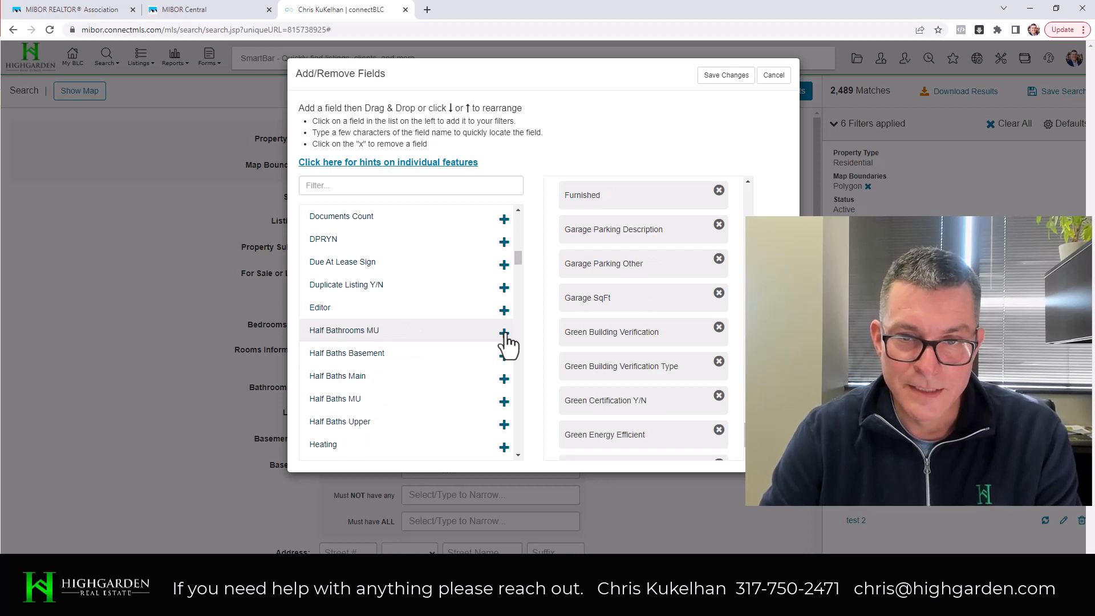
Step: Add the Half Bathrooms MU, Half Baths Basement, Half Baths Main, Half Baths MU and Half Baths Upper fields to the selected list
click(503, 333)
click(504, 333)
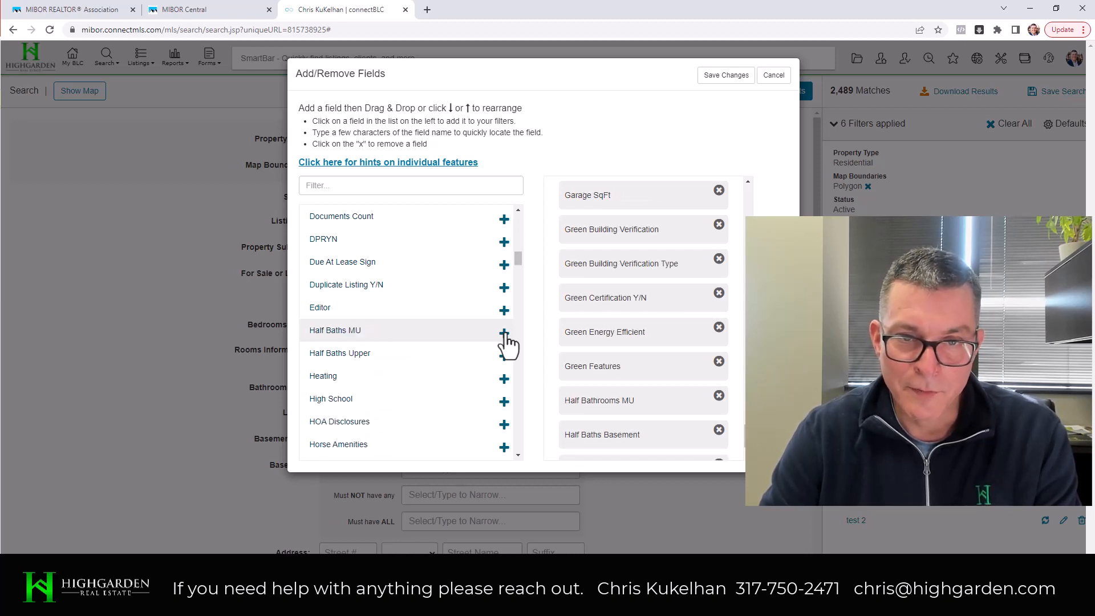
click(504, 333)
click(504, 333)
Step: Add the Heating, High School, HOA Disclosures, Horse Amenities, IDX Opt In Y/N and Inspection Warranties fields to the selected list
click(505, 333)
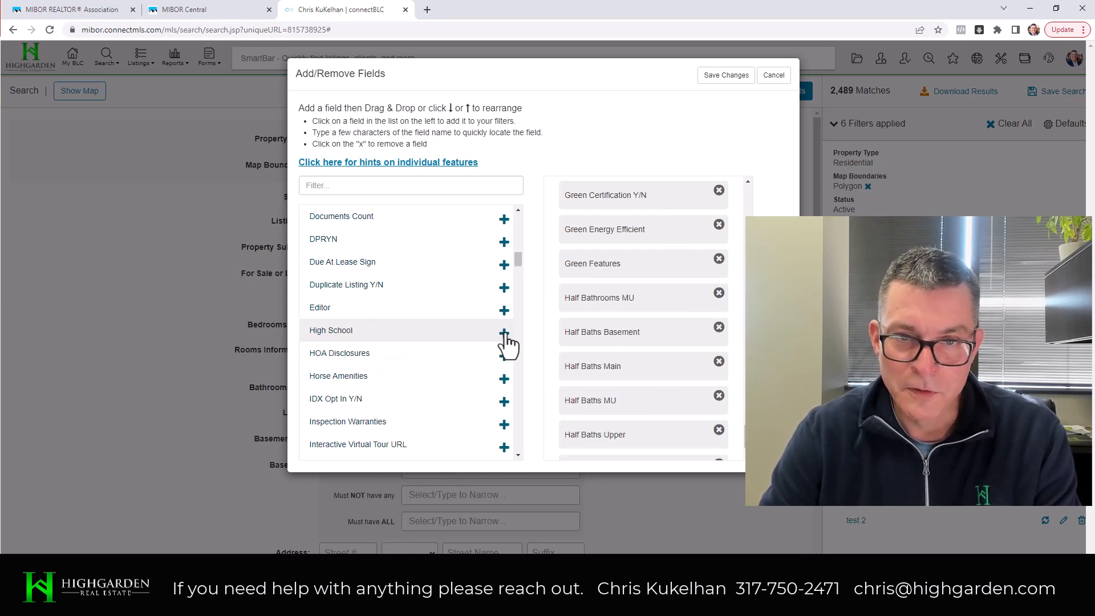
click(504, 333)
click(504, 333)
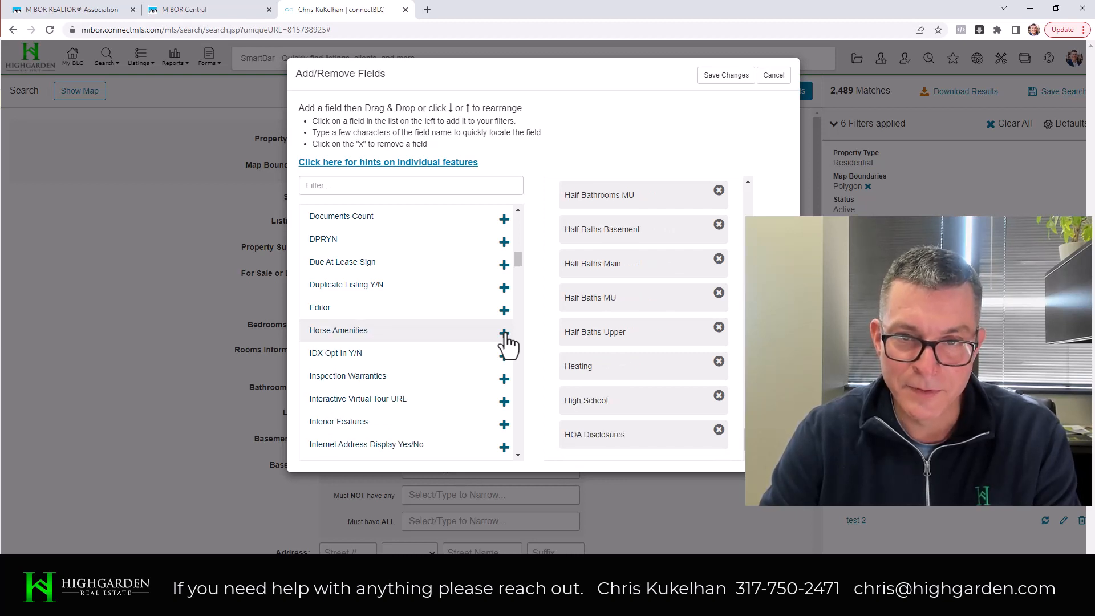
click(505, 334)
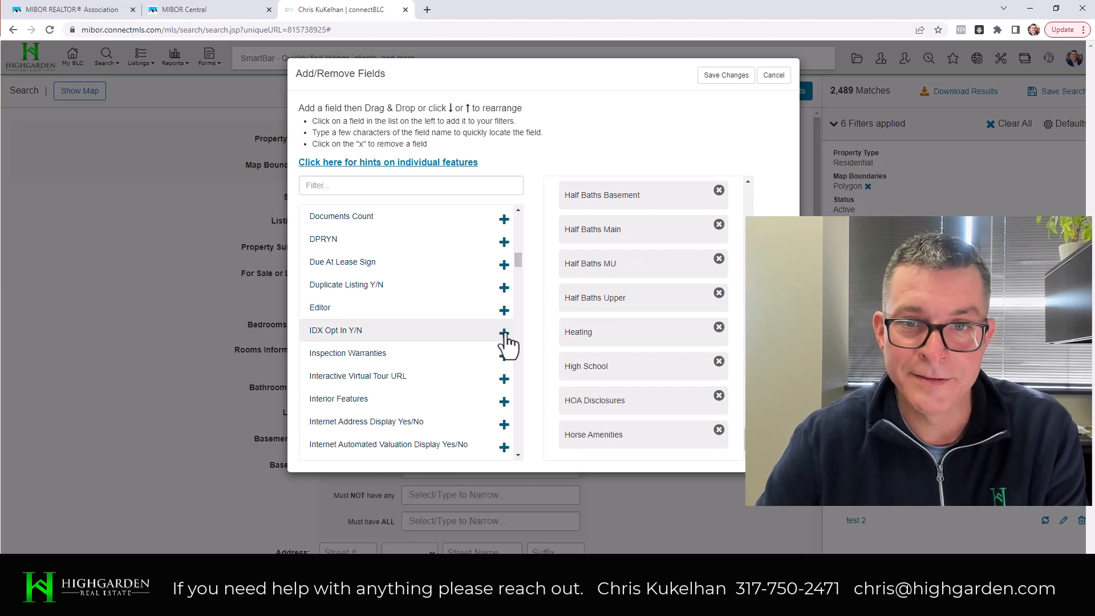
click(505, 333)
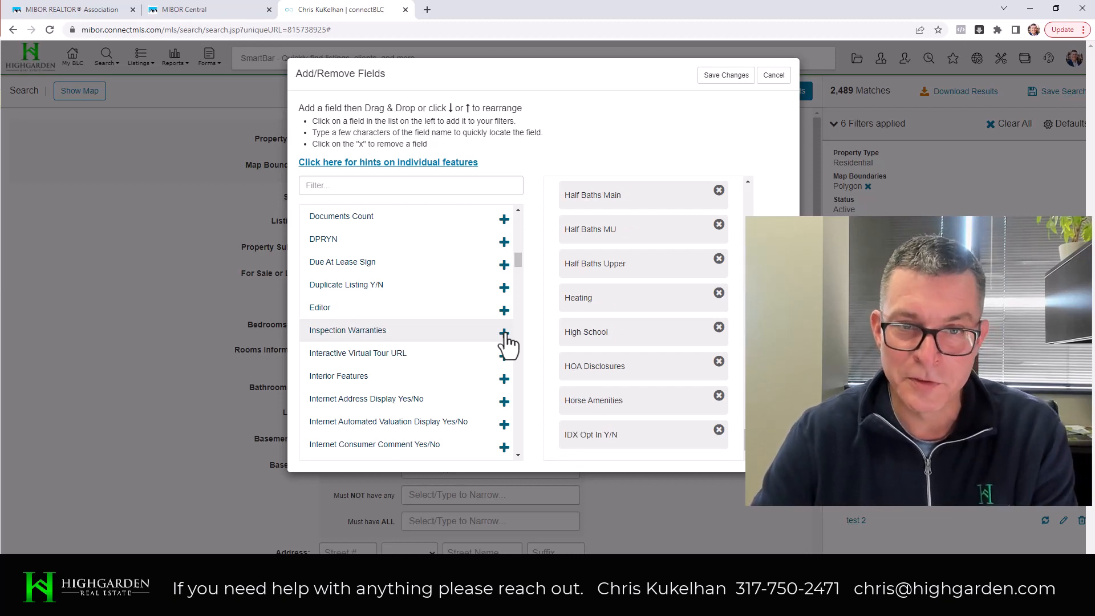
click(504, 333)
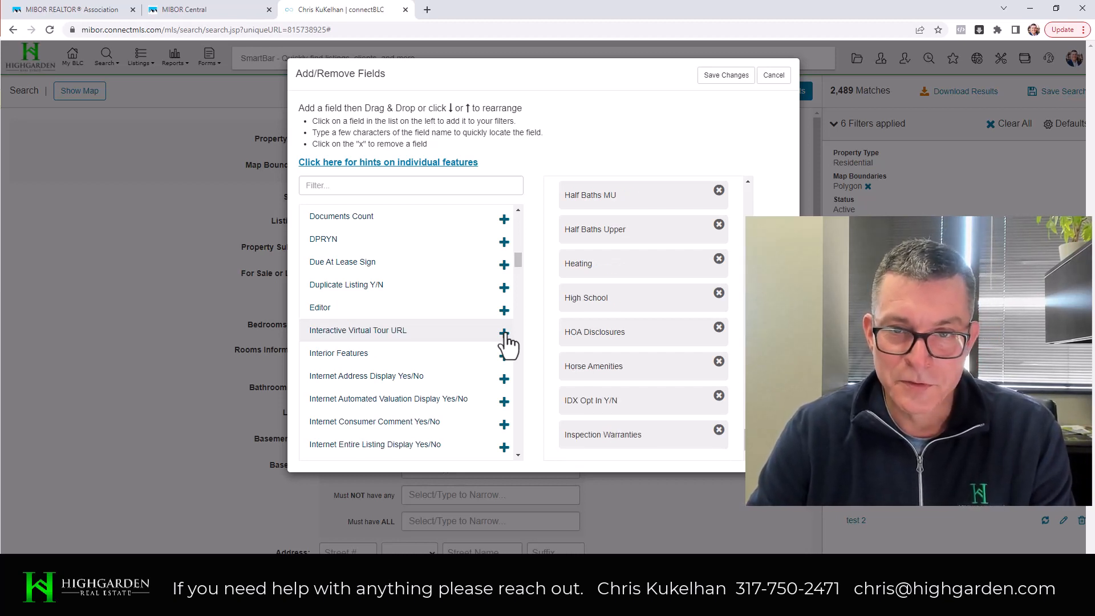
Step: Add the Interior Features, Kitchen Features, Laundry Features and Lifestyles fields to the selected list
click(504, 356)
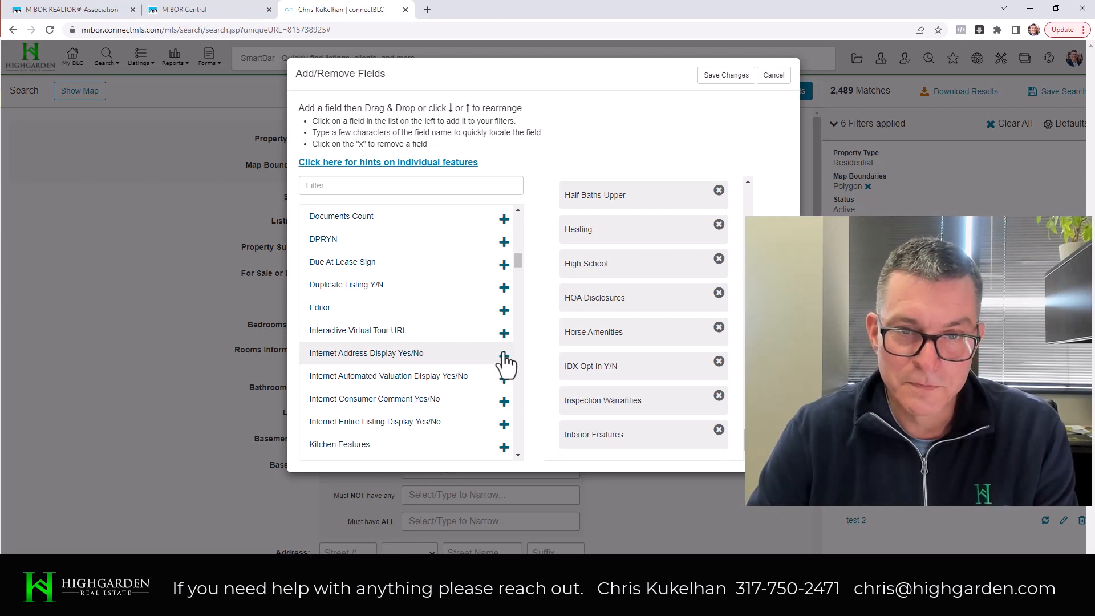
scroll(506, 371, down, 2)
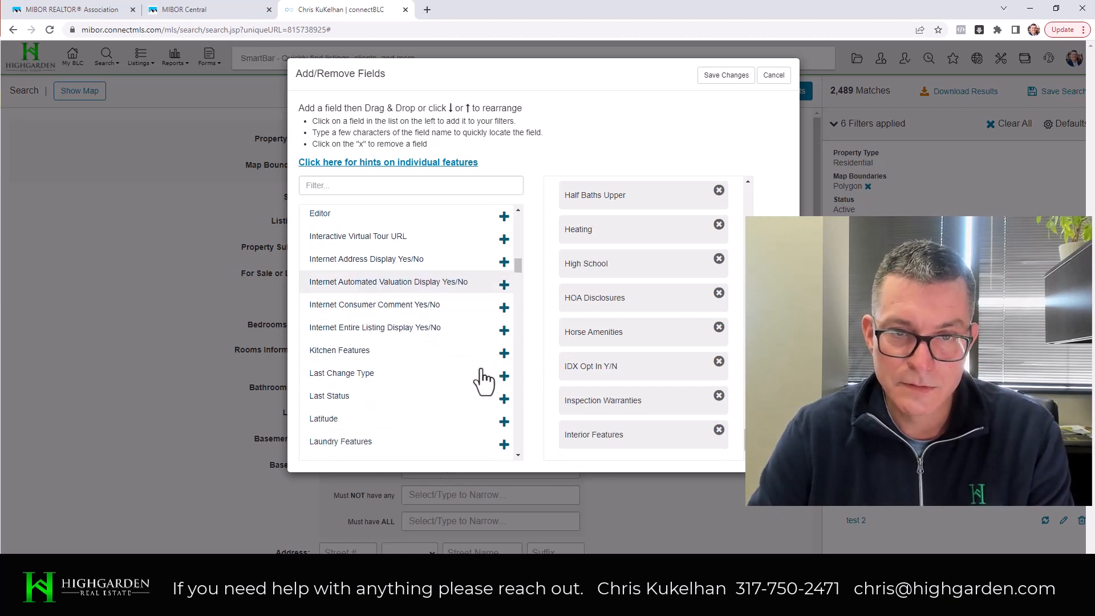
click(504, 335)
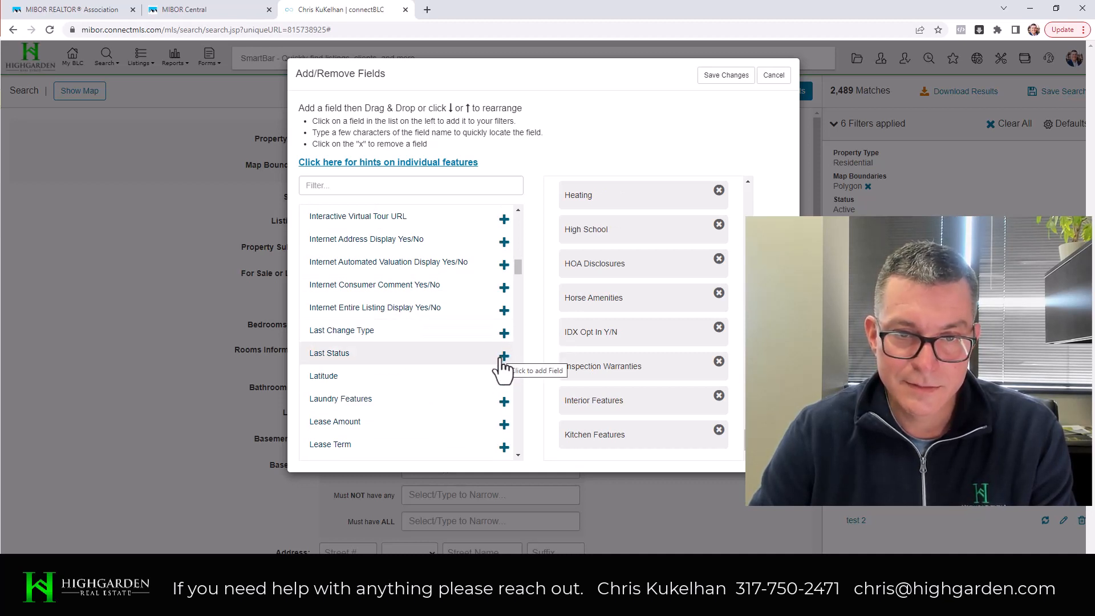
scroll(468, 377, down, 1)
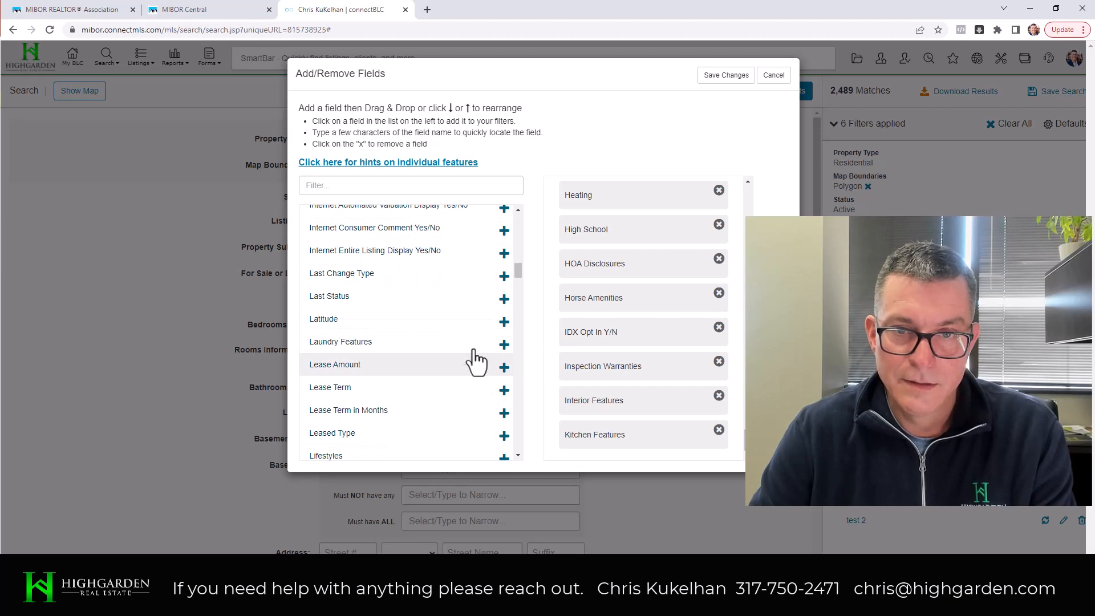
click(504, 344)
scroll(472, 367, down, 2)
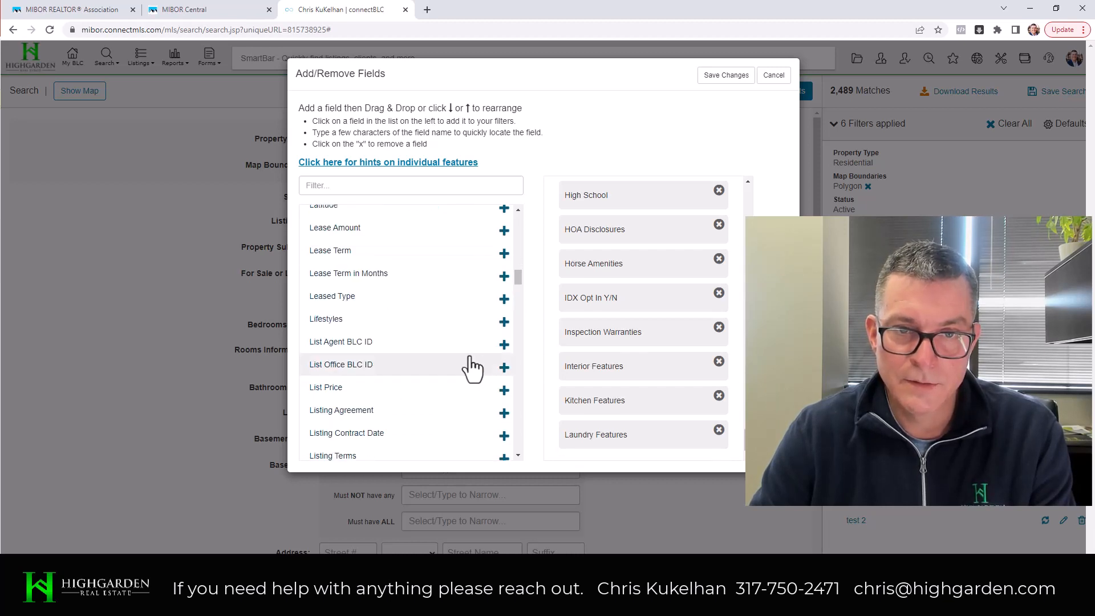
click(504, 323)
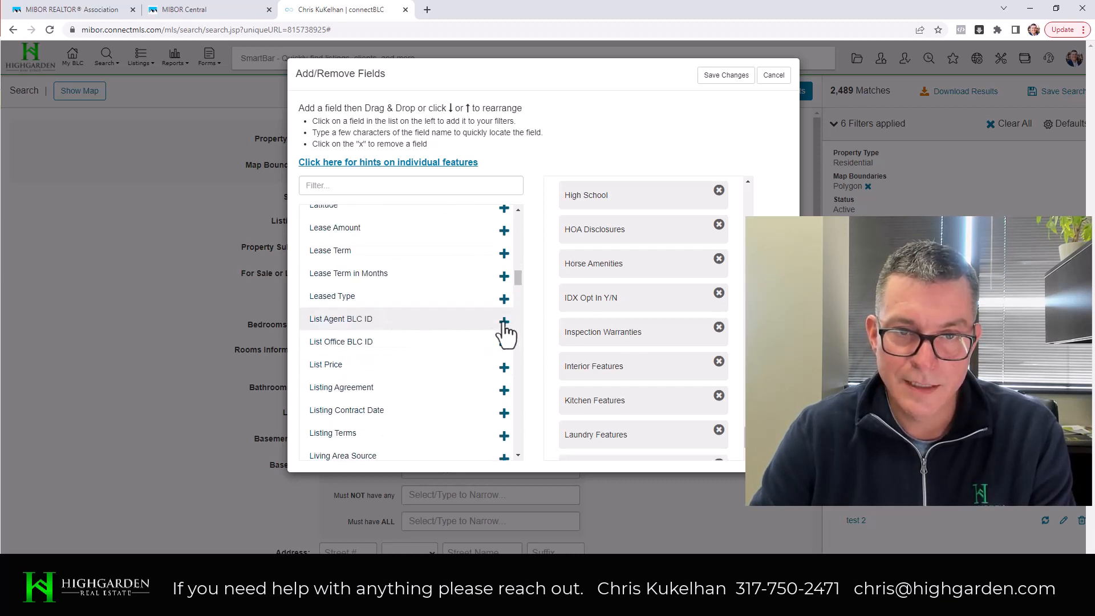
Step: Add the List Price, Listing Agreement, Listing Contract Date and Listing Terms fields to the selected list
scroll(442, 358, down, 1)
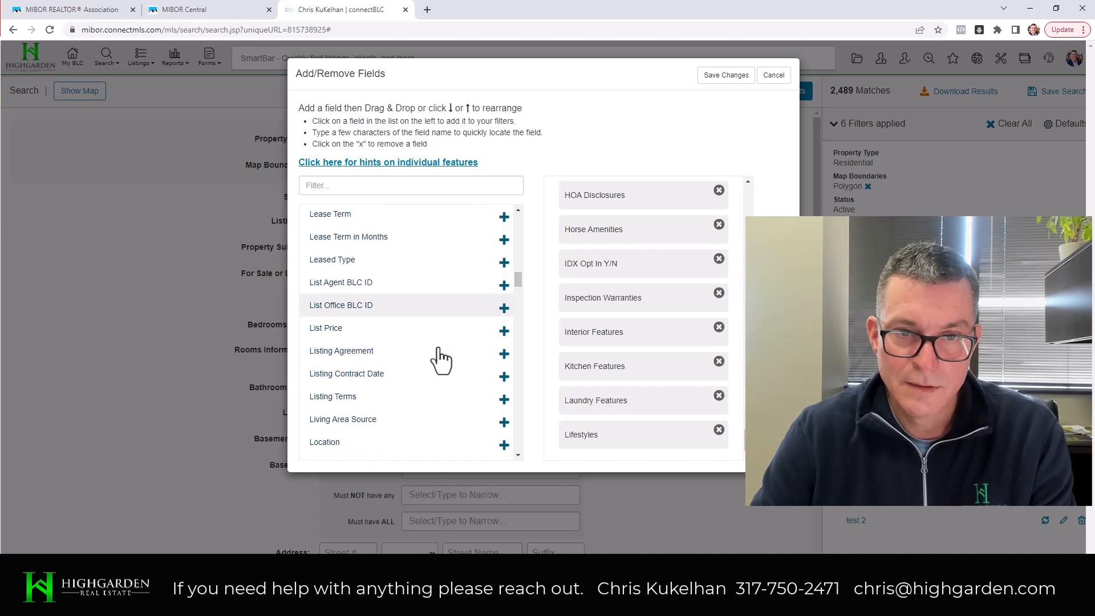
click(504, 311)
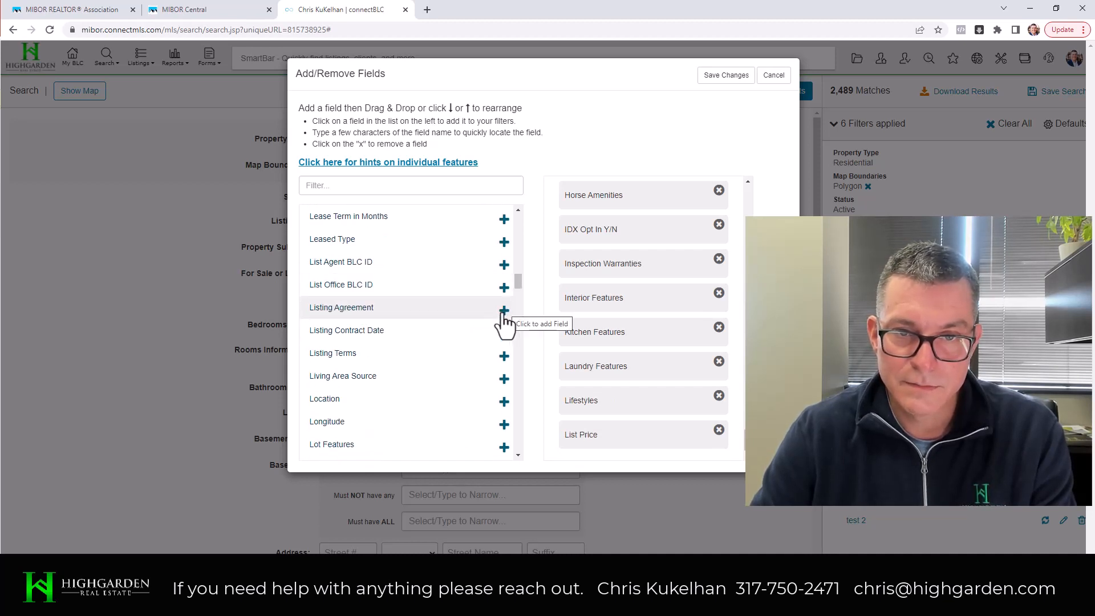
click(504, 313)
click(504, 313)
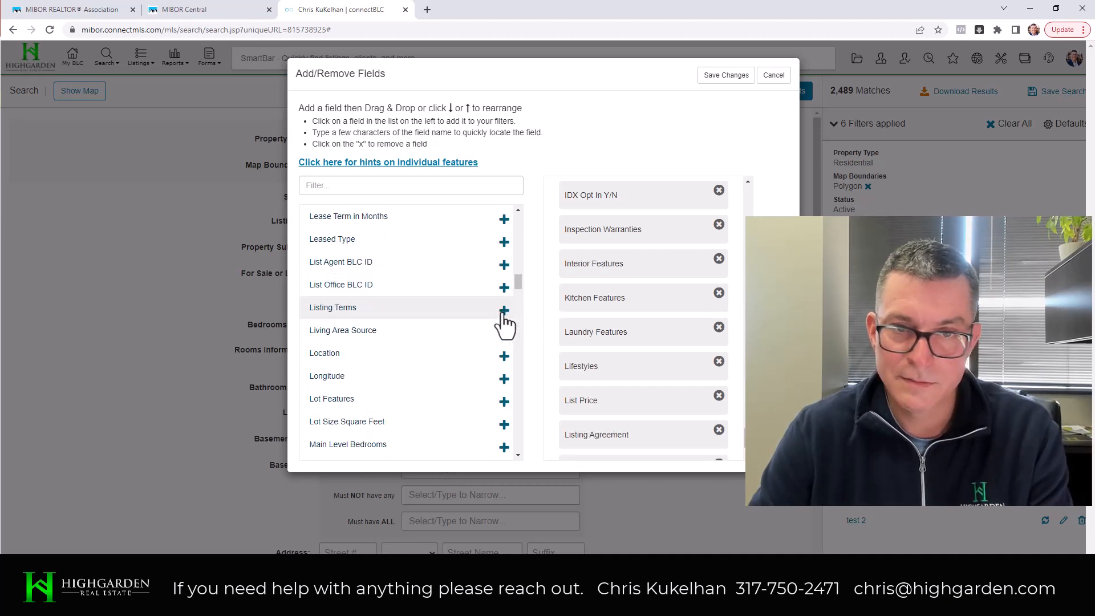
click(504, 313)
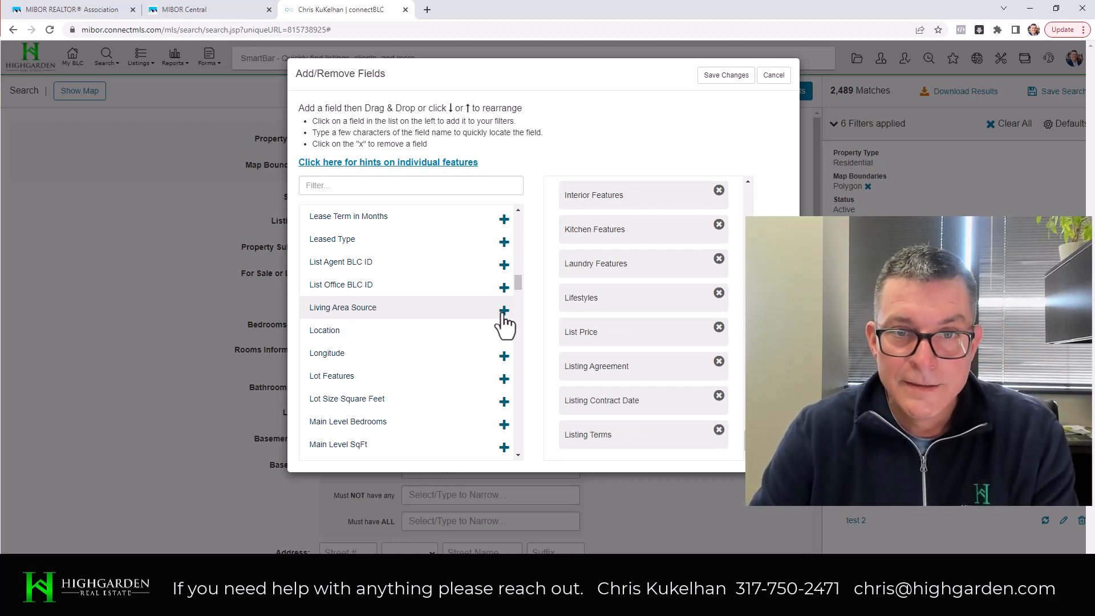
Step: Add the Living Area Source, Location and Longitude fields to the selected list
click(505, 313)
click(504, 312)
click(504, 313)
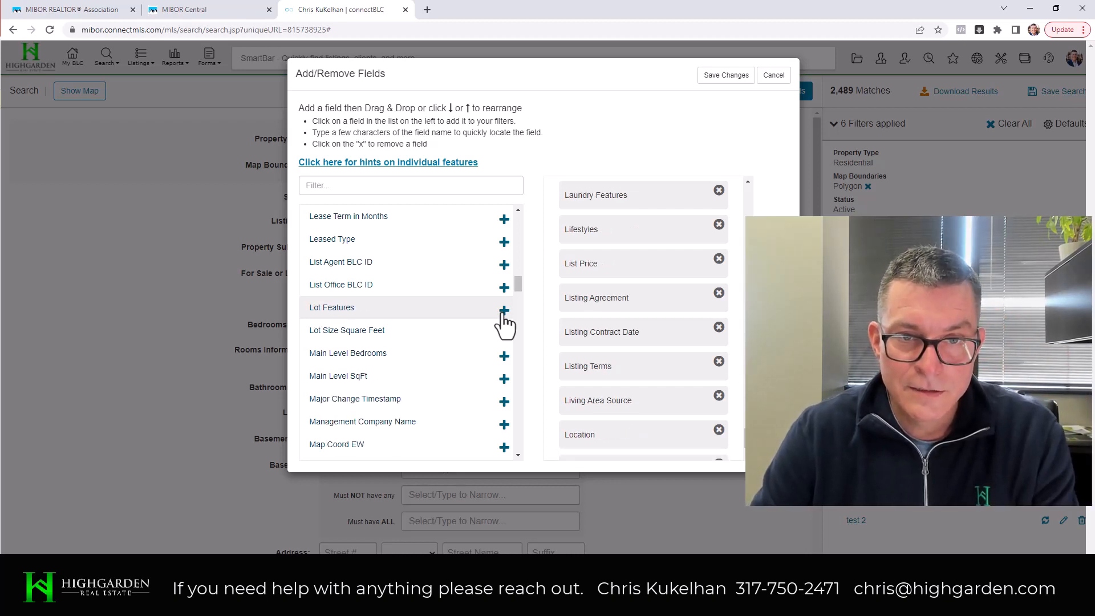
Step: Add the Lot Features, Lot Size Square Feet, Main Level Bedrooms and Main Level SqFt fields to the selected list
click(504, 313)
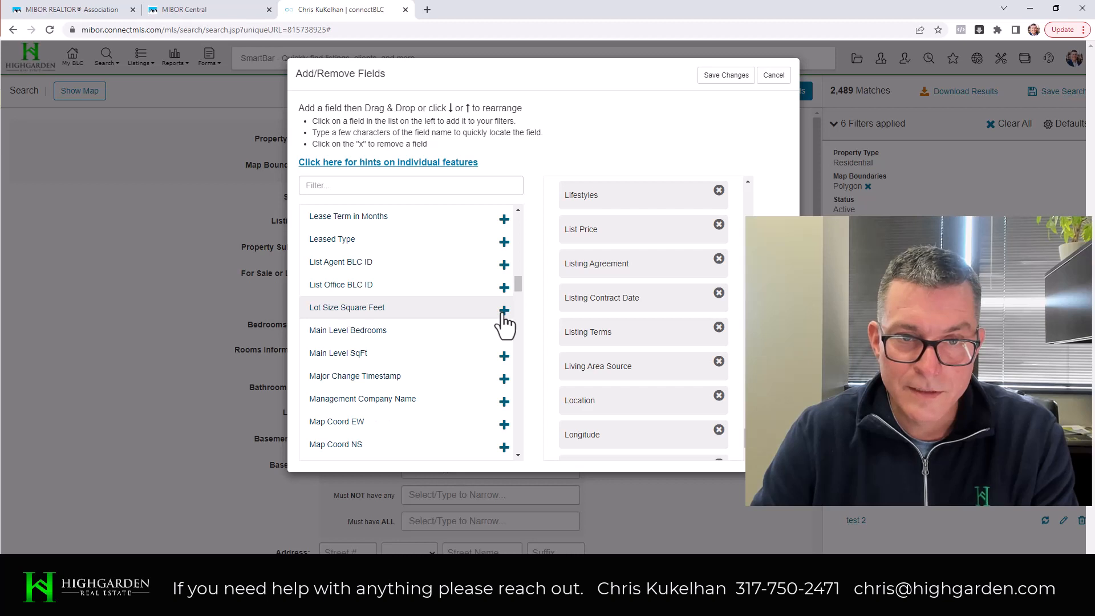
click(504, 313)
click(504, 312)
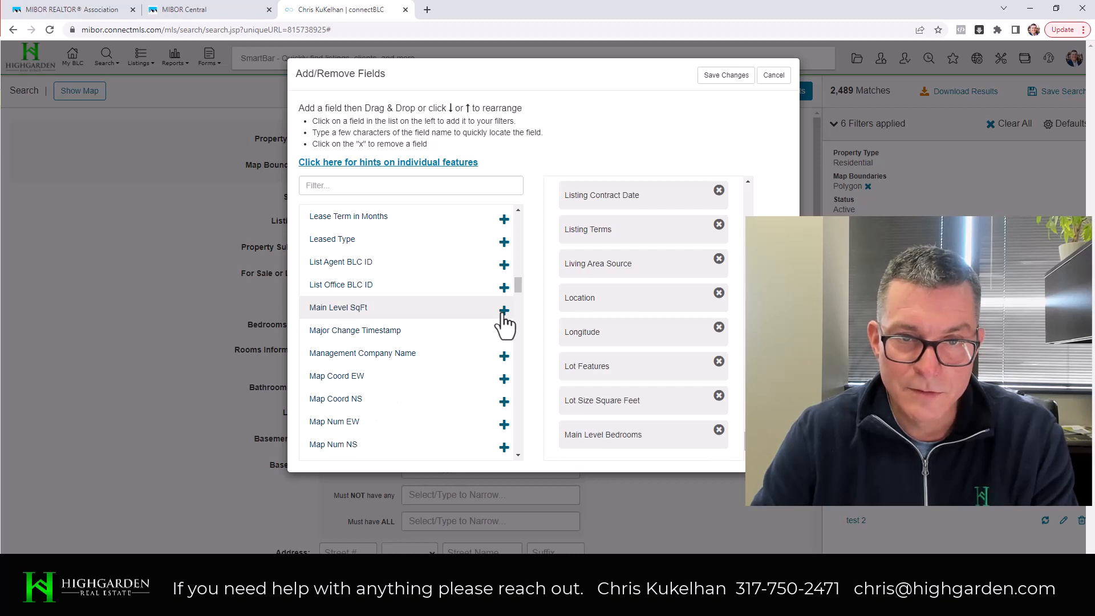
click(505, 312)
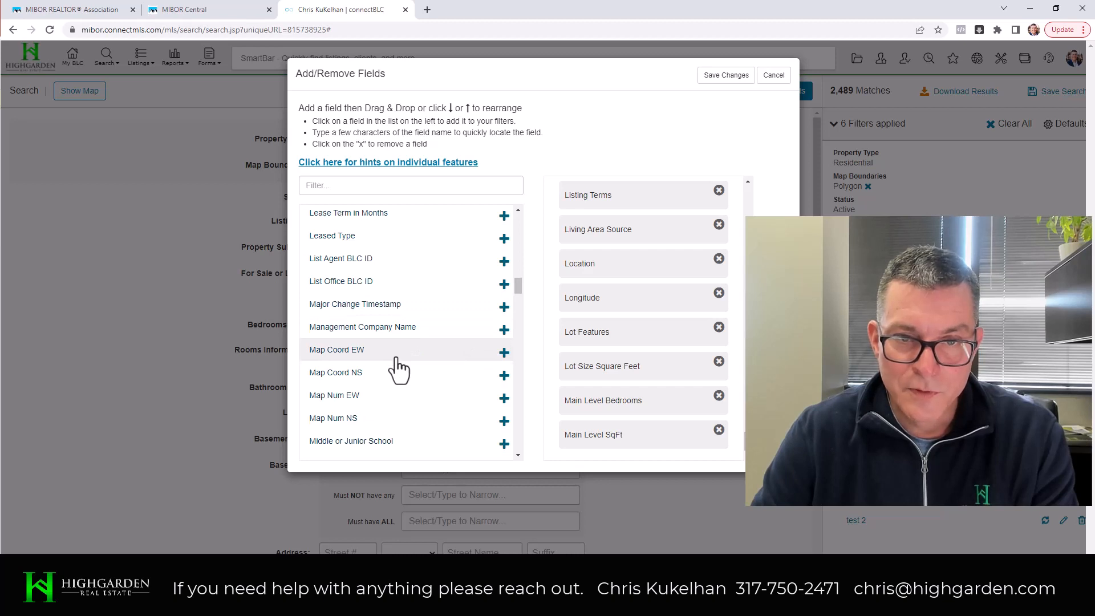
scroll(398, 368, down, 2)
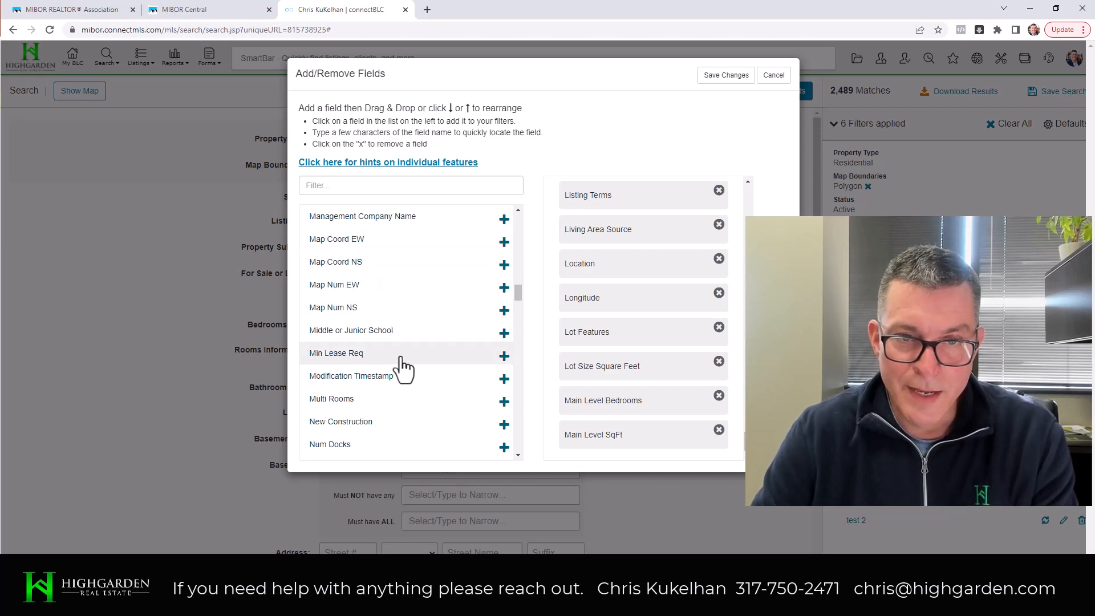
Step: Add the Middle or Junior School, Multi Rooms, New Construction and Num Docks fields to the selected list
scroll(402, 367, down, 1)
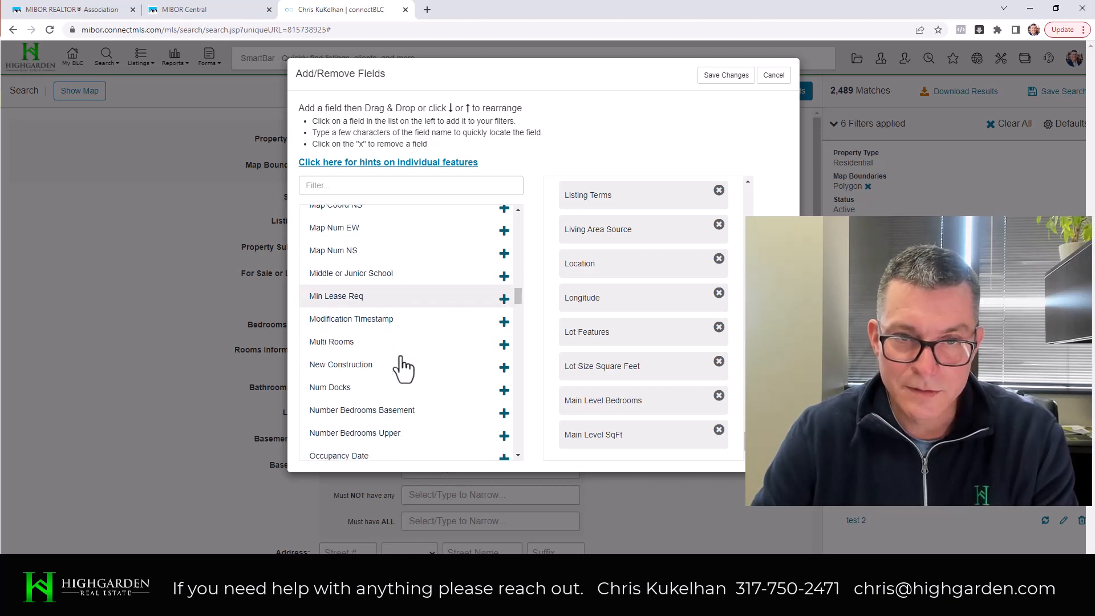
click(504, 277)
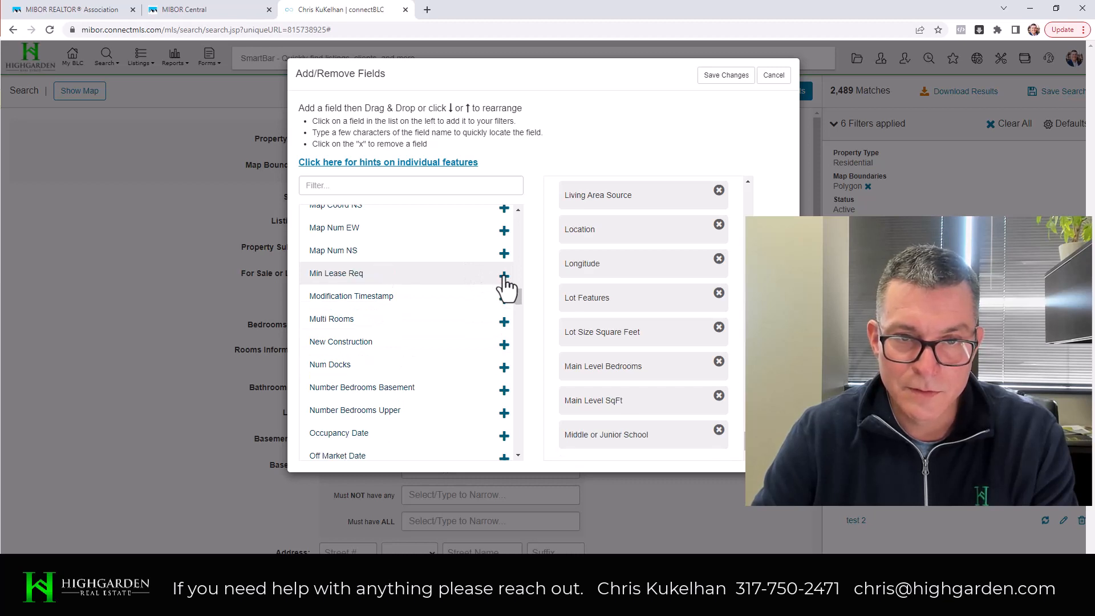
click(504, 323)
click(504, 323)
click(504, 323)
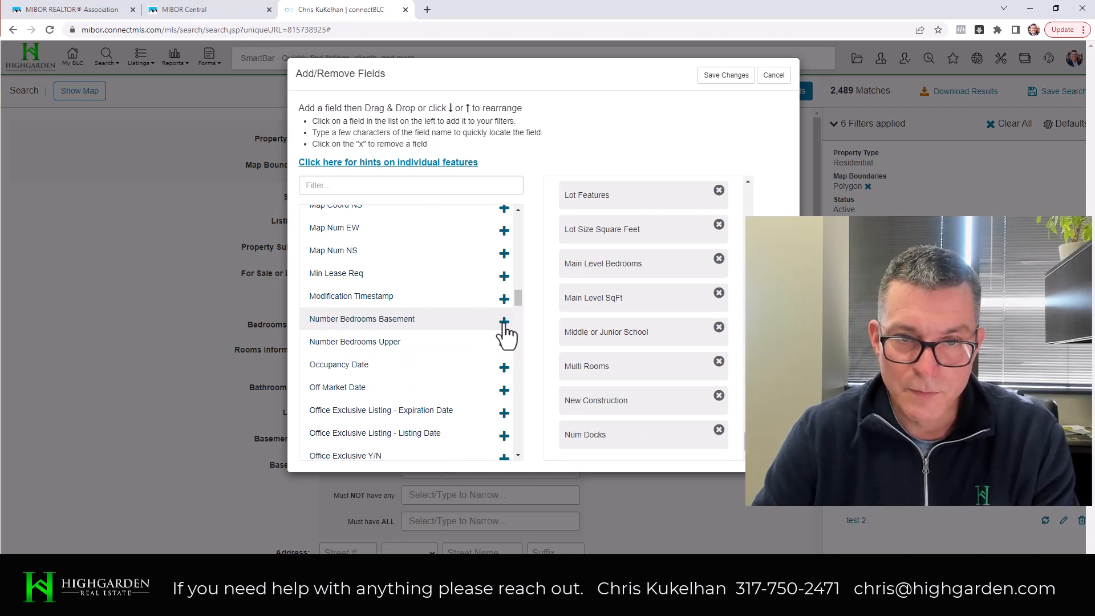
Step: Add the Number Bedrooms Basement, Number Bedrooms Upper, Off Market Date and Open House fields to the selected list
click(504, 322)
click(504, 323)
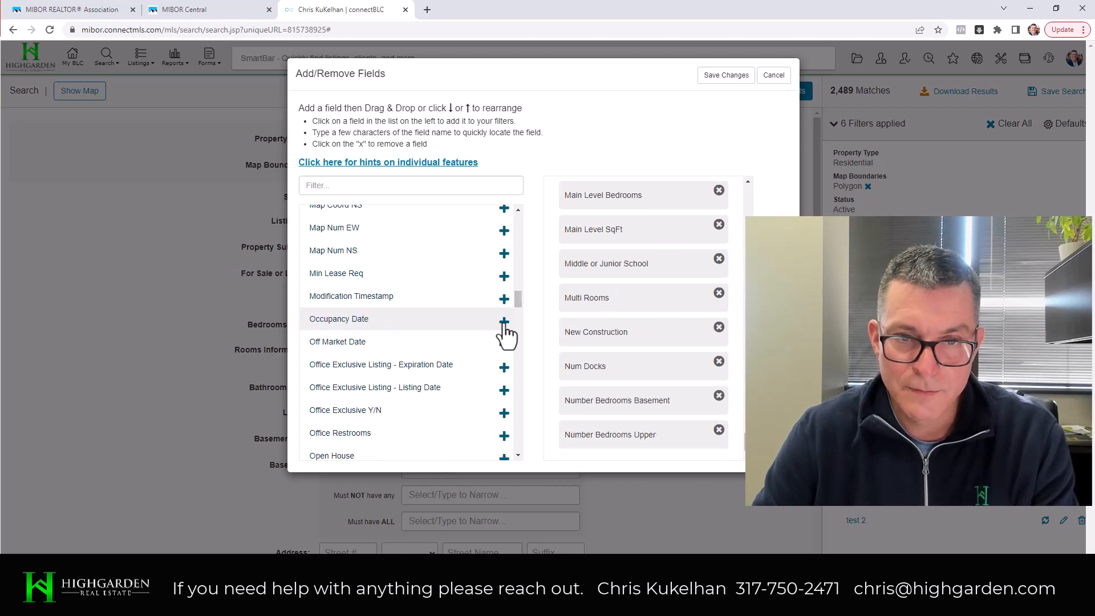
click(505, 345)
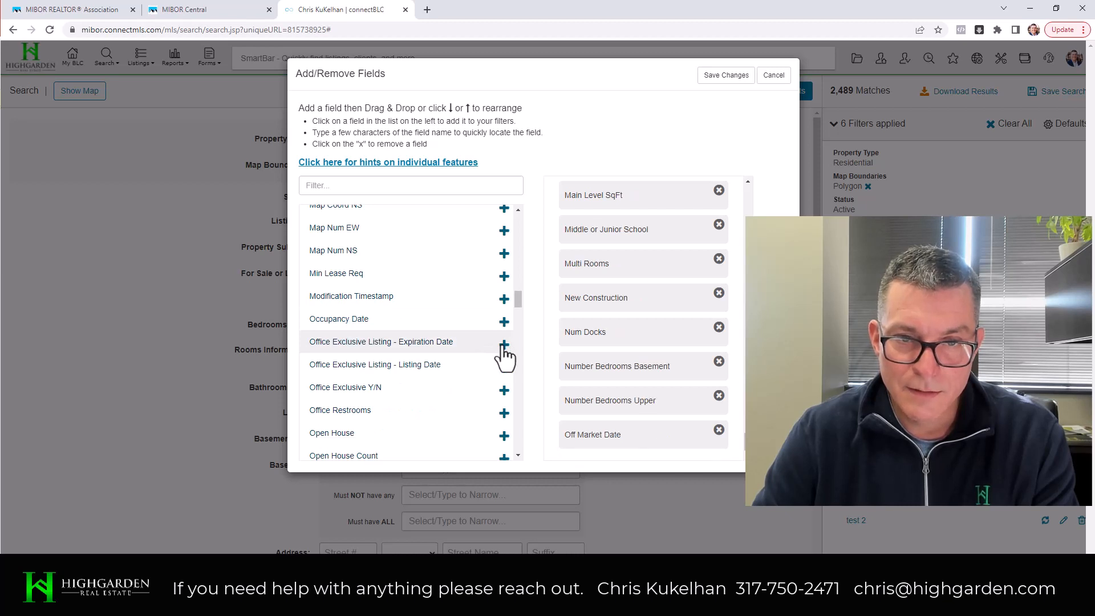
scroll(485, 354, down, 2)
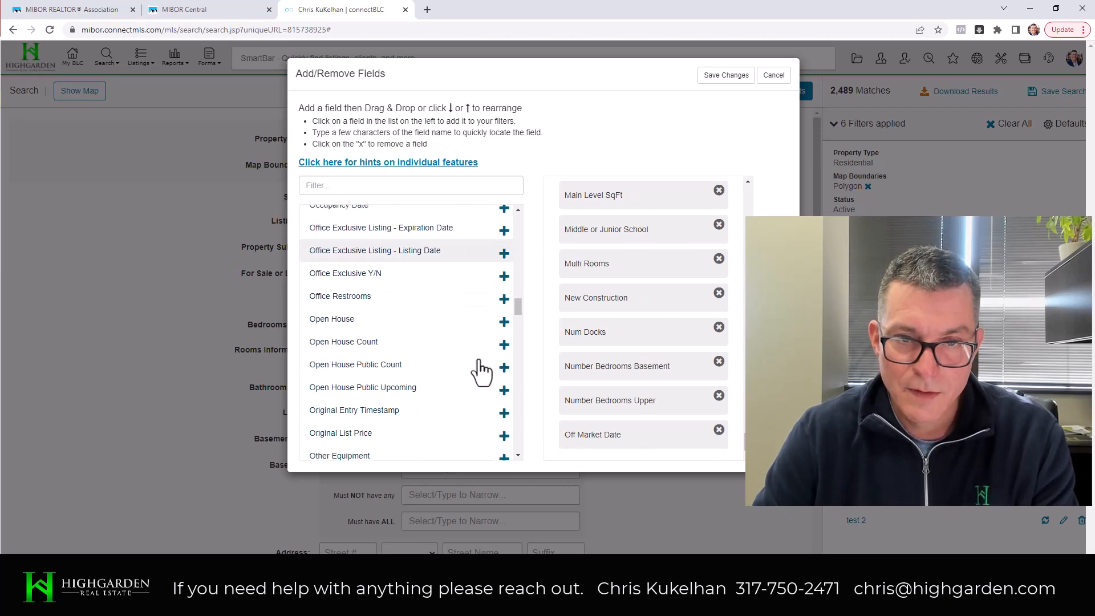
click(504, 323)
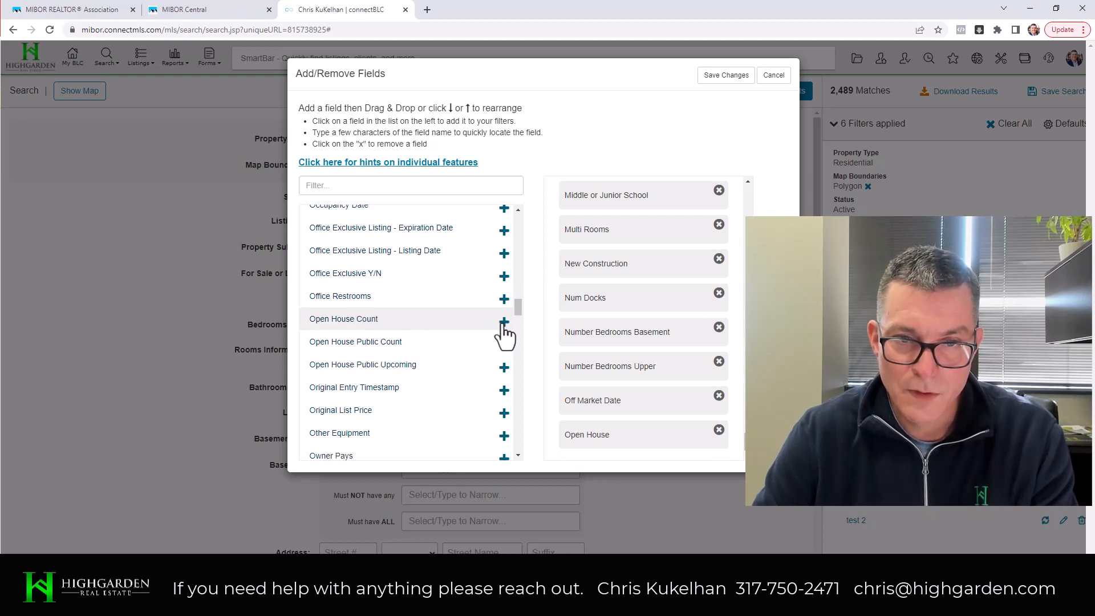
Step: Add the Open House Public Upcoming, Original List Price, Other Equipment, Owner Pays and Ownership Interest Types fields to the selected list
scroll(471, 370, down, 1)
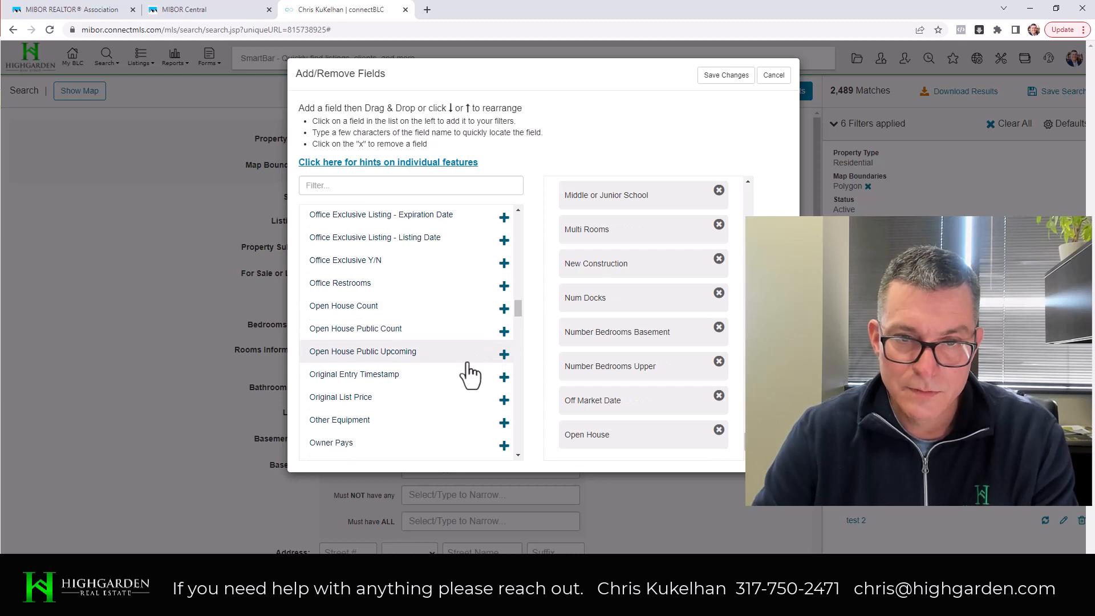
scroll(491, 354, down, 1)
click(505, 311)
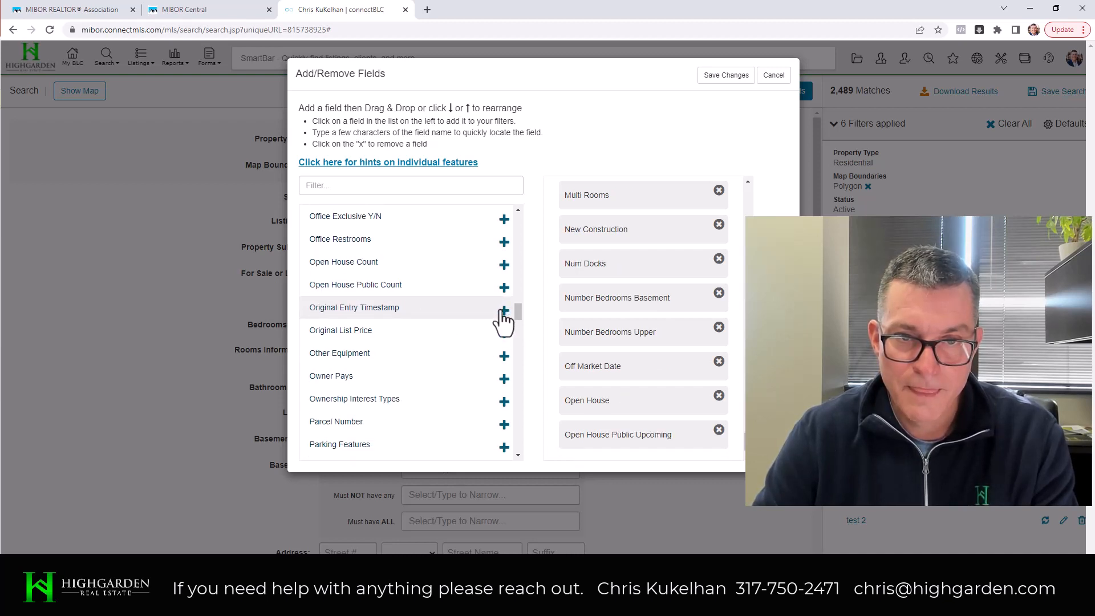
click(505, 334)
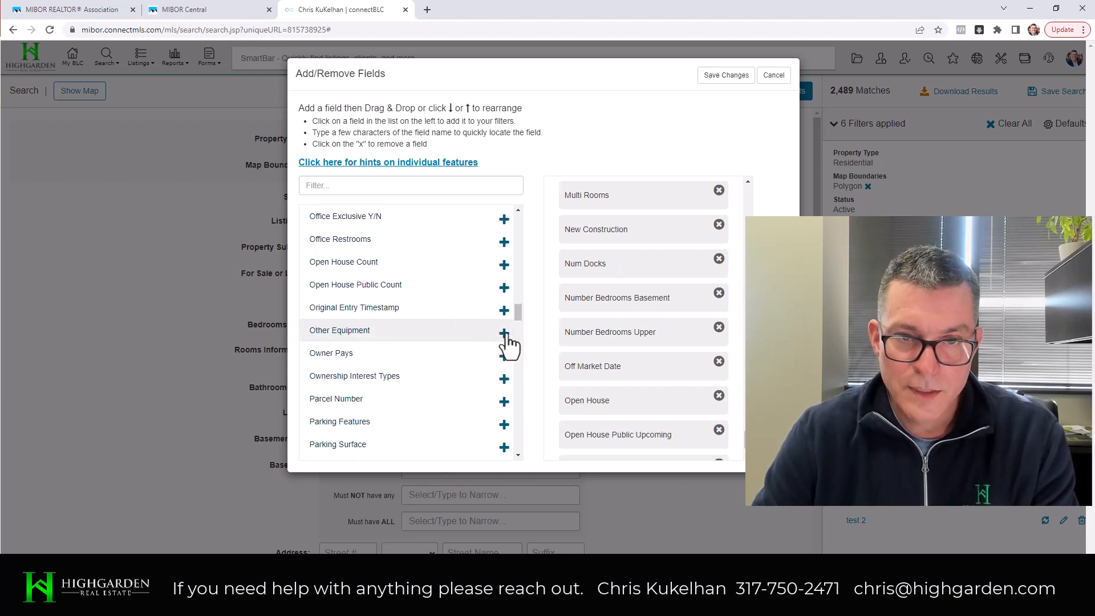
click(505, 333)
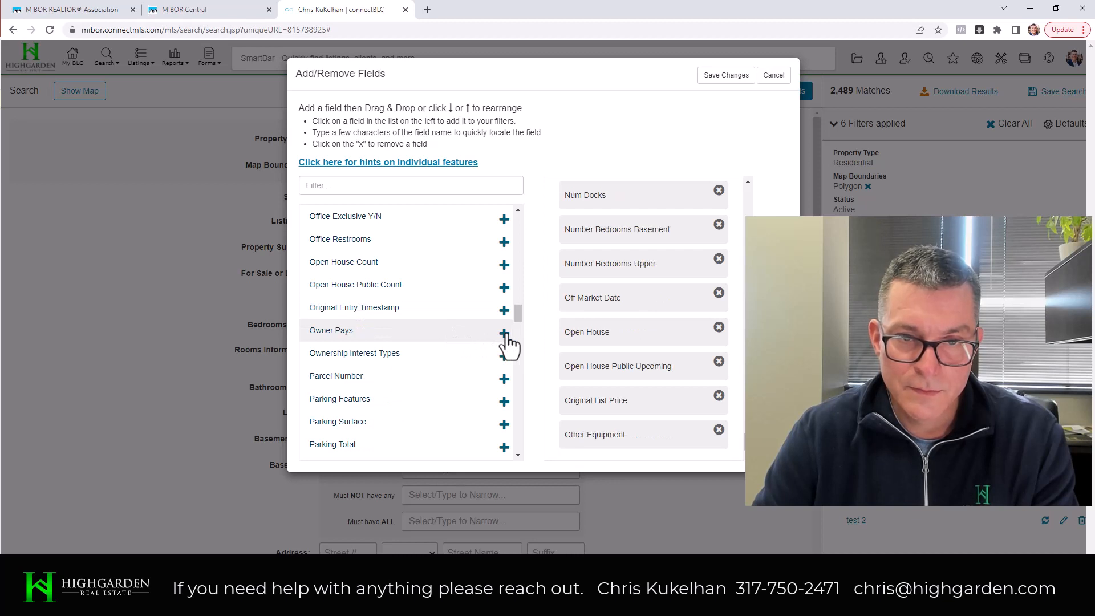
click(505, 334)
click(504, 334)
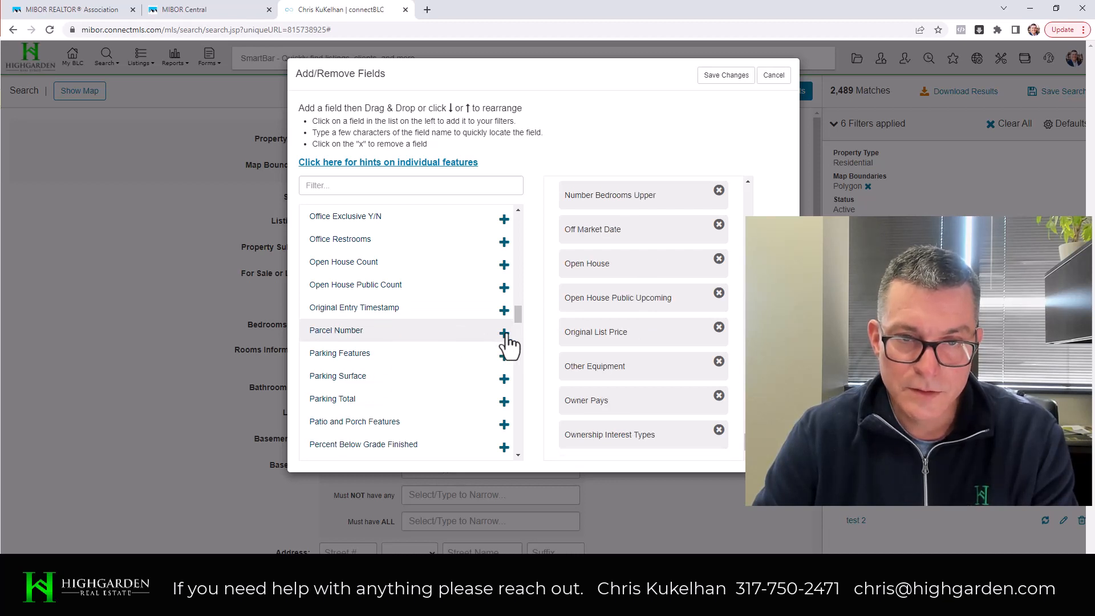
Step: Add the Parcel Number, Parking Features, Parking Surface, Parking Total, Patio and Porch Features and Percent Below Grade Finished fields to the selected list
click(504, 334)
click(505, 334)
click(505, 334)
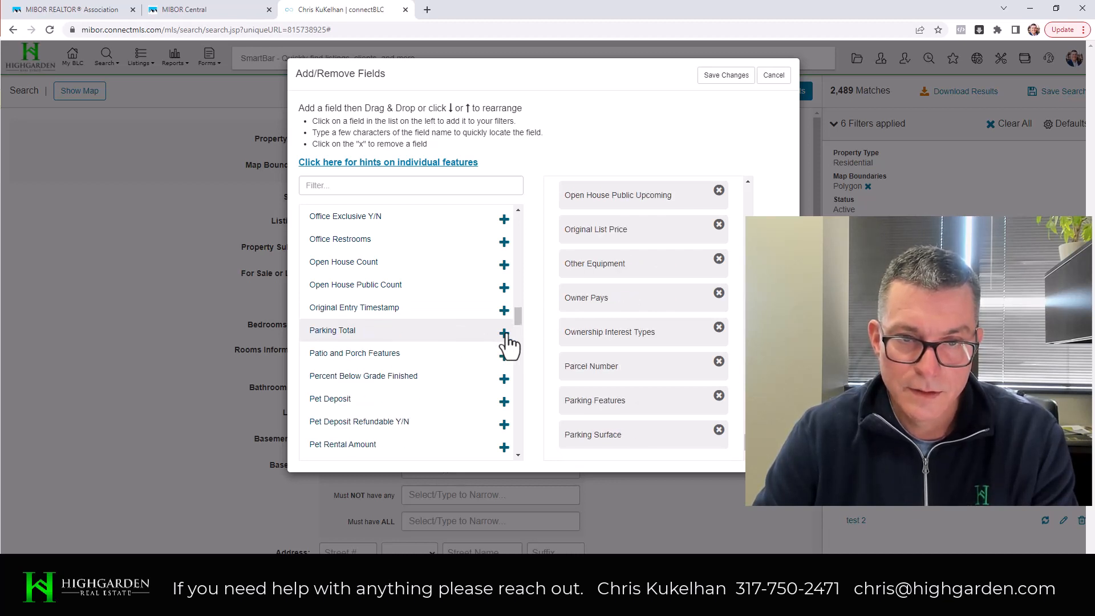
click(505, 334)
click(504, 335)
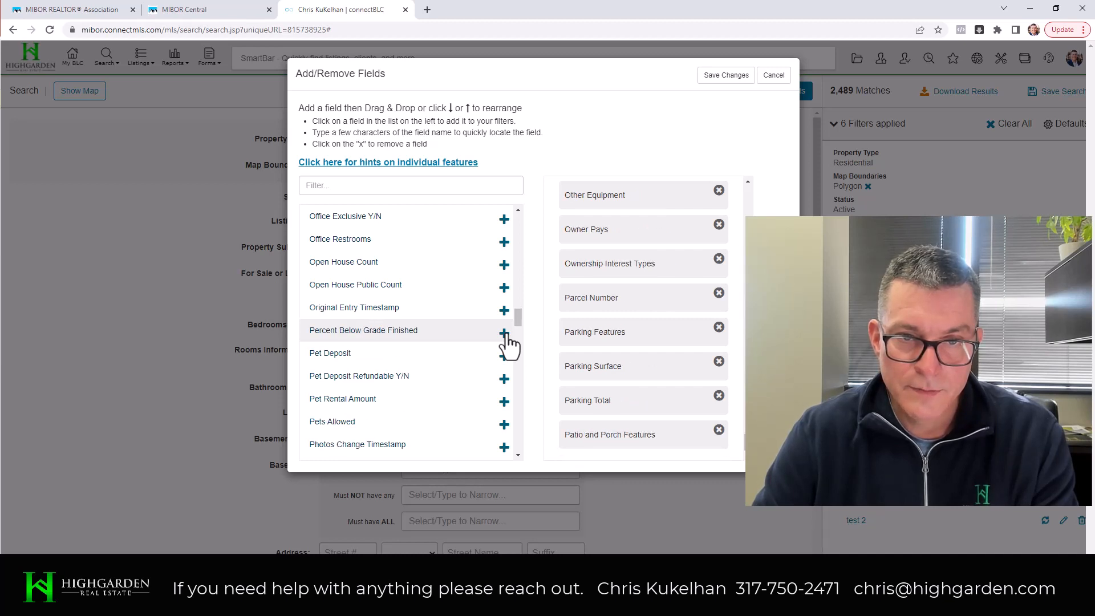
click(505, 334)
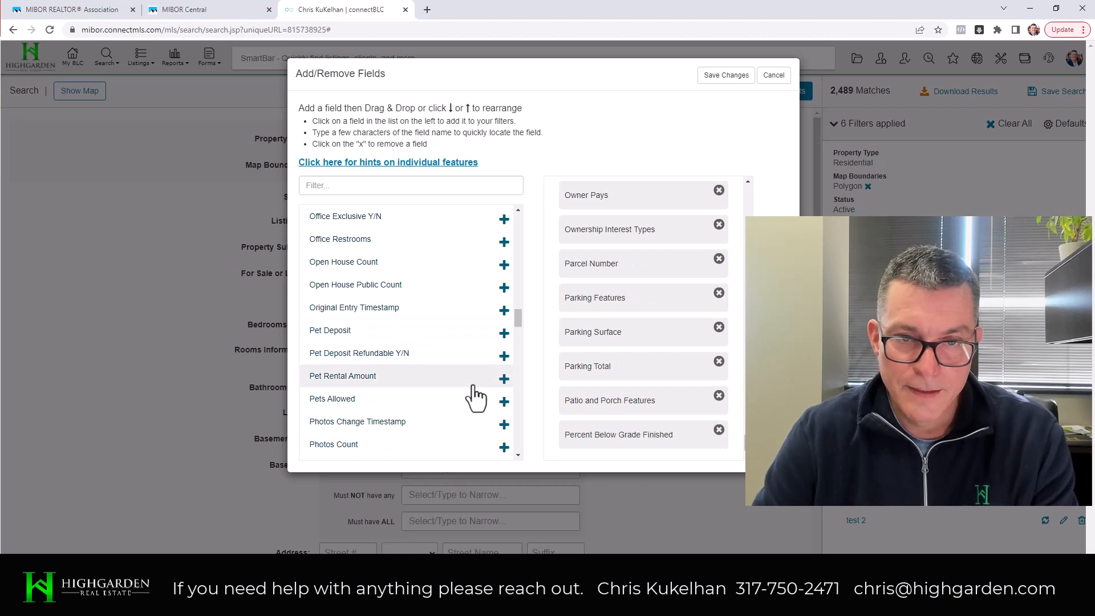
Step: Add the Pool Features, Possession and Price Acre fields to the selected list
scroll(473, 399, down, 2)
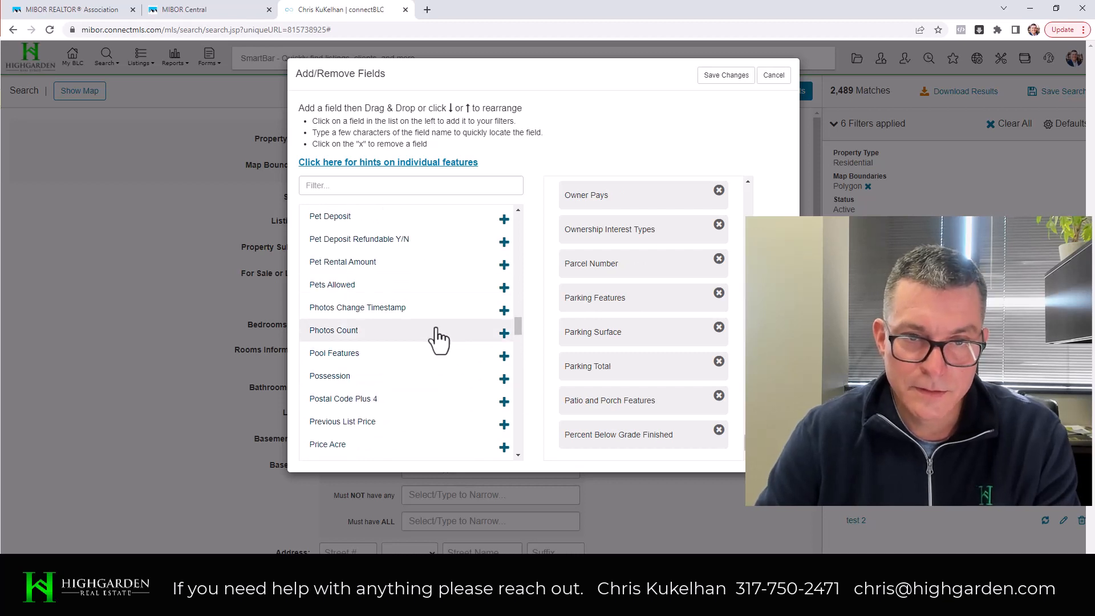
click(504, 356)
click(504, 357)
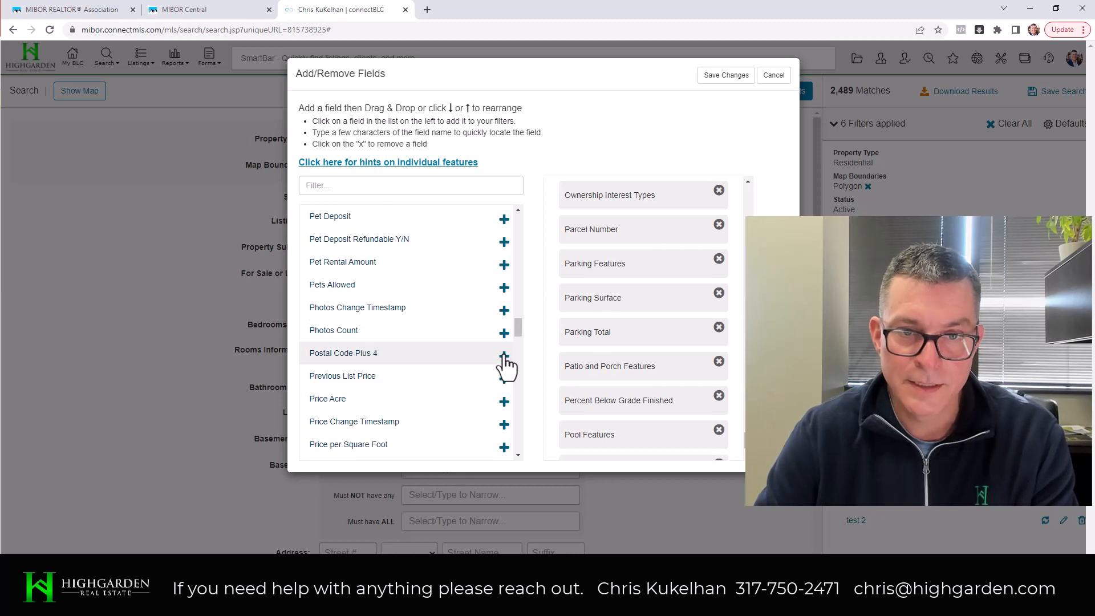
click(504, 402)
Step: Add the Price per Square Foot, Primary Bedroom Description, Private Remarks and Property Attached Y/N fields to the selected list
scroll(465, 311, down, 3)
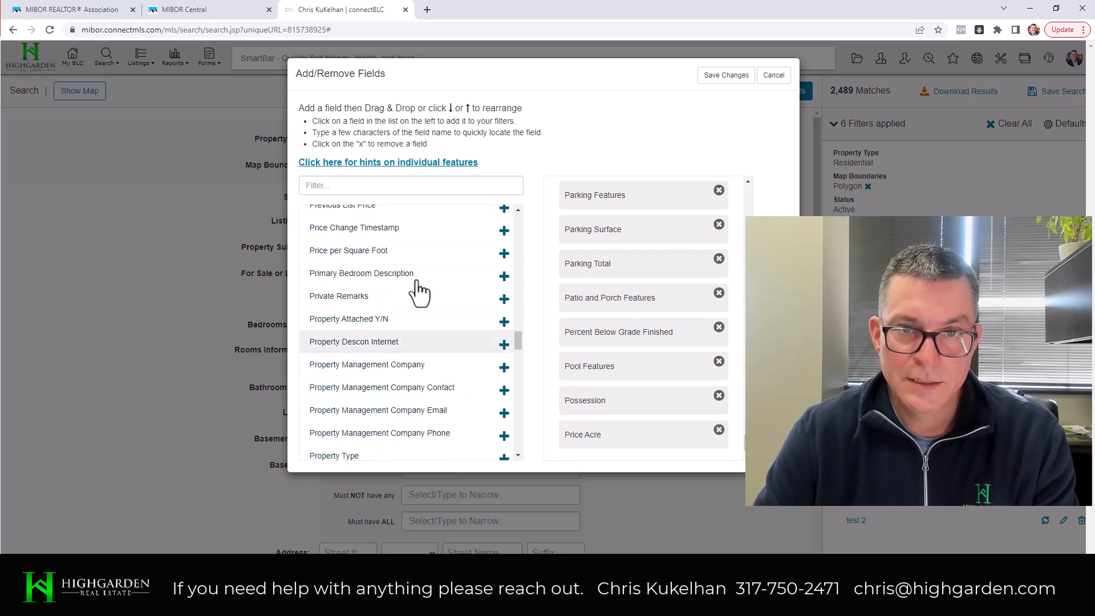
click(505, 253)
click(504, 253)
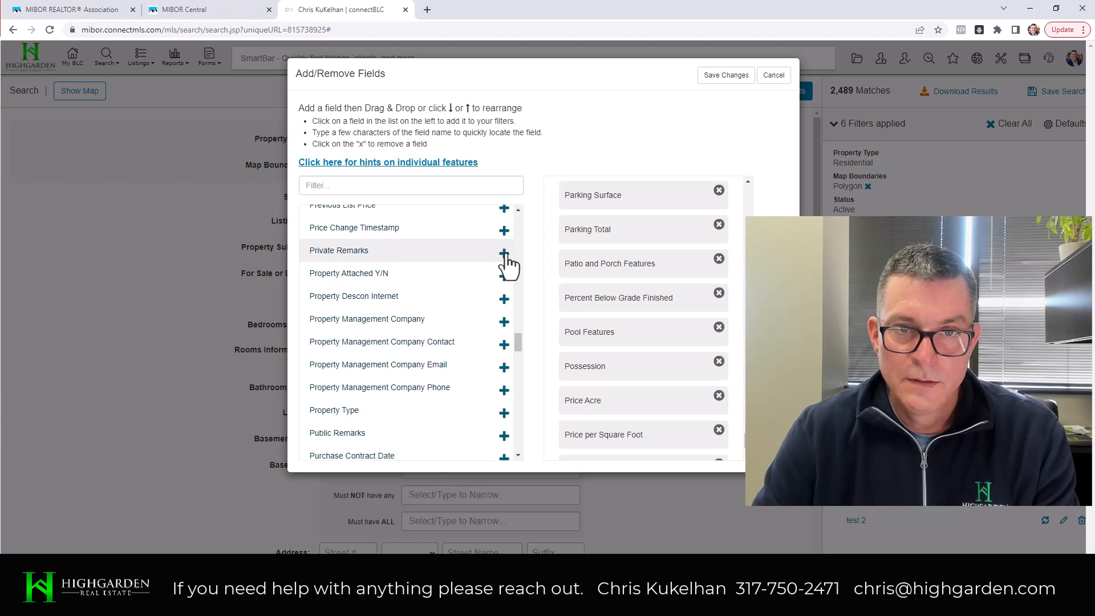
click(504, 253)
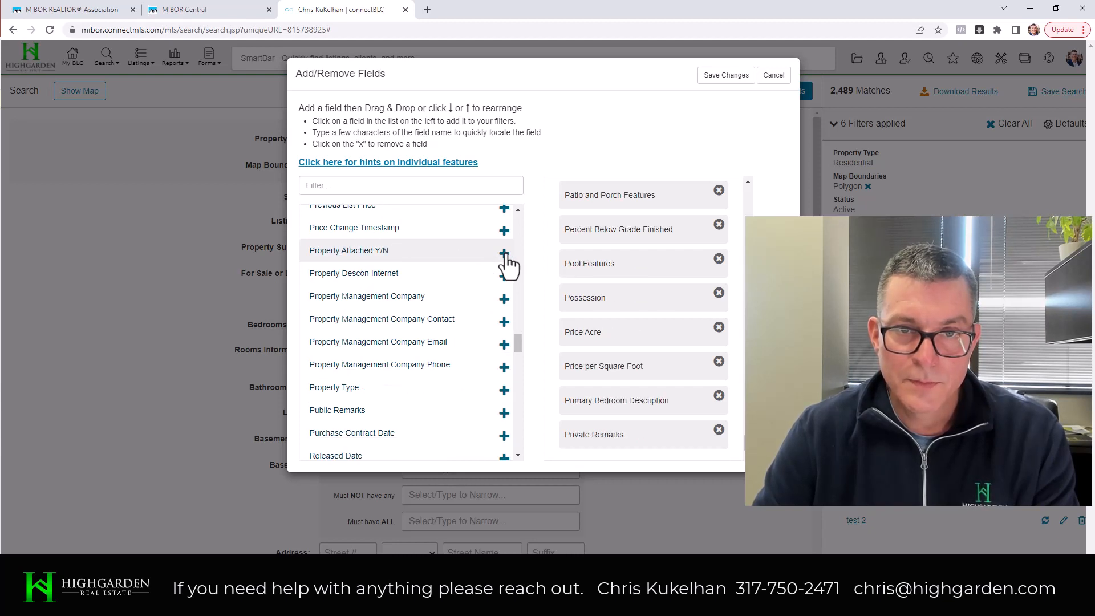
click(505, 253)
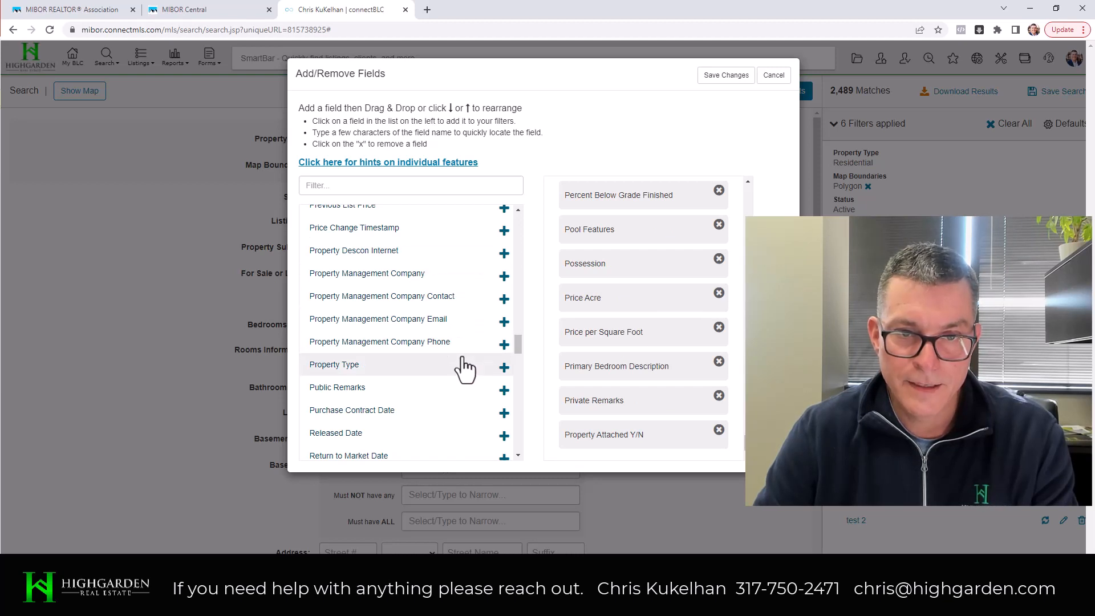
Step: Add the Property Type, Public Remarks, Purchase Contract Date, Released Date, Return to Market Date and Room Count fields to the selected list
click(504, 367)
click(505, 367)
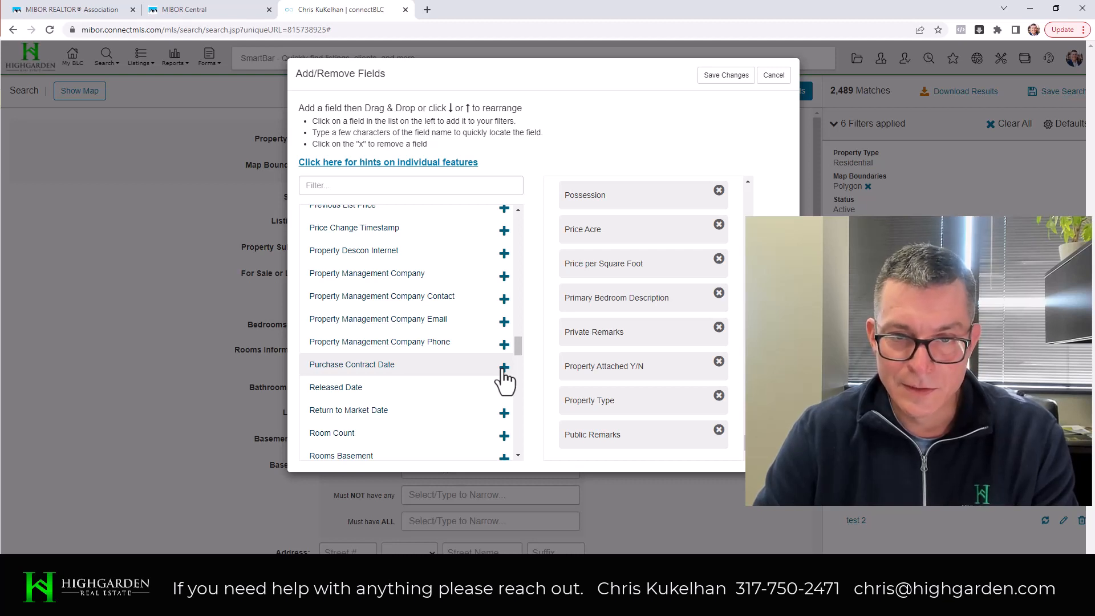
click(505, 366)
click(504, 367)
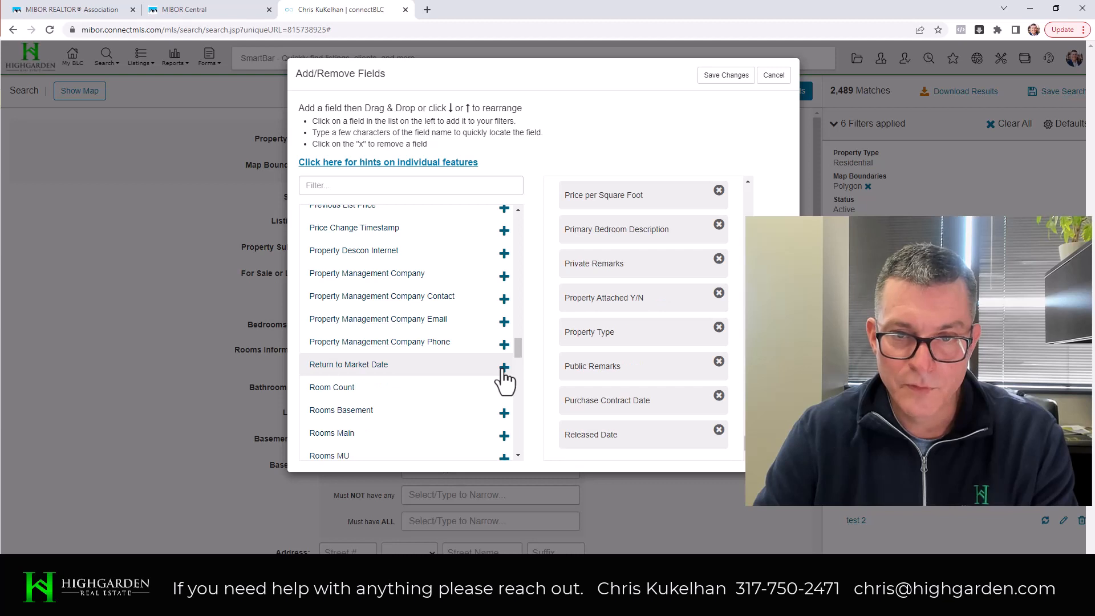
click(505, 367)
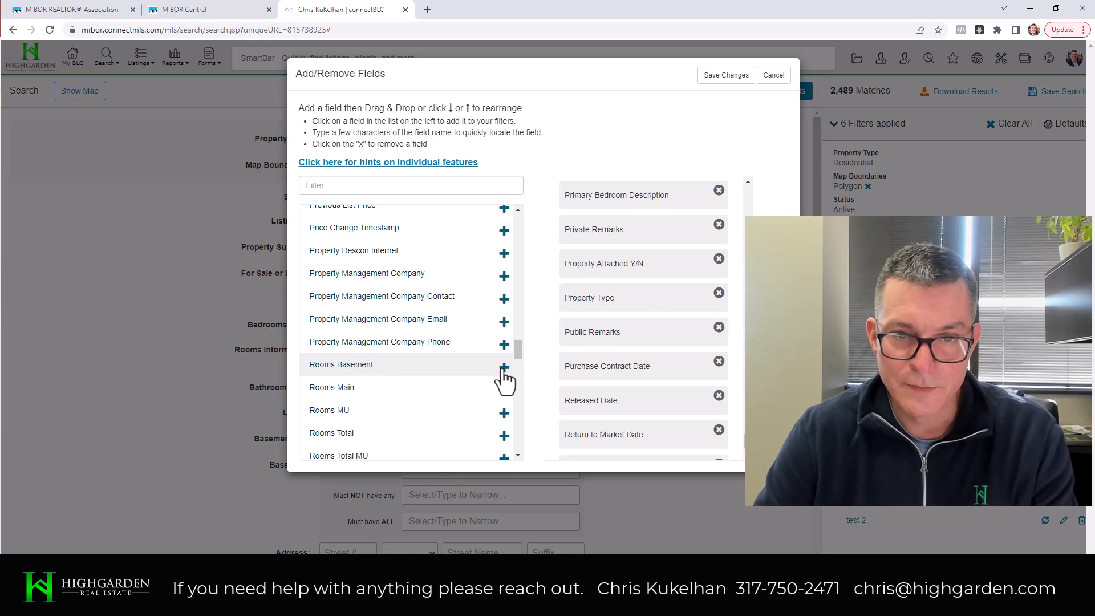
Step: Add the Rooms Basement, Rooms Main, Rooms MU, Rooms Total, Rooms Total MU and Rooms Upper fields to the selected list
click(504, 367)
click(504, 366)
click(504, 366)
click(504, 367)
click(505, 367)
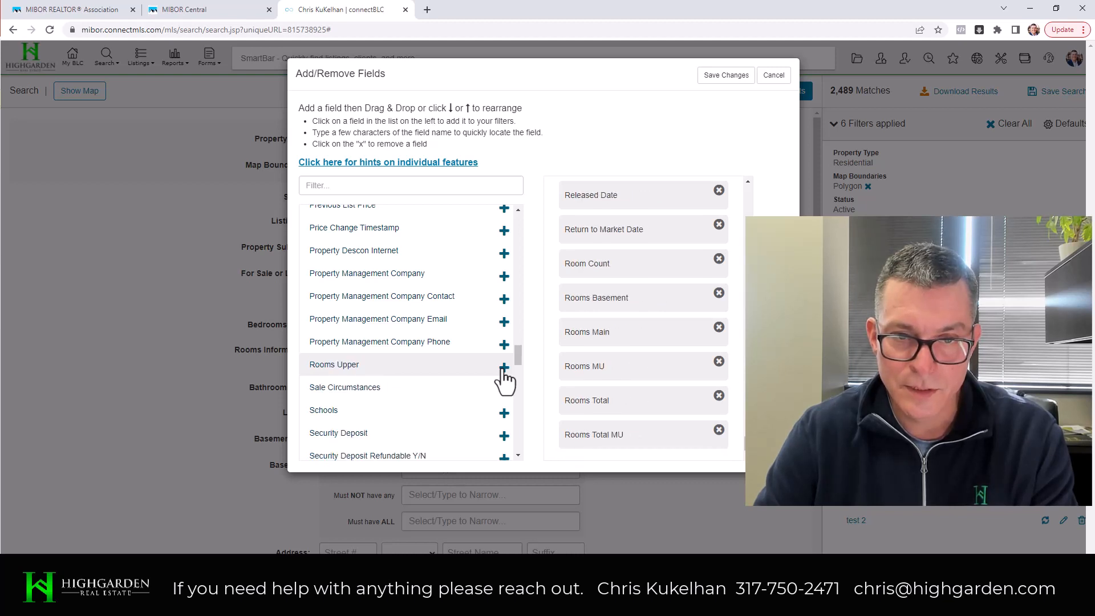
click(504, 366)
Step: Add the Sale Circumstances, Schools and Security Deposit fields to the selected list, and remove Security Deposit again
click(504, 367)
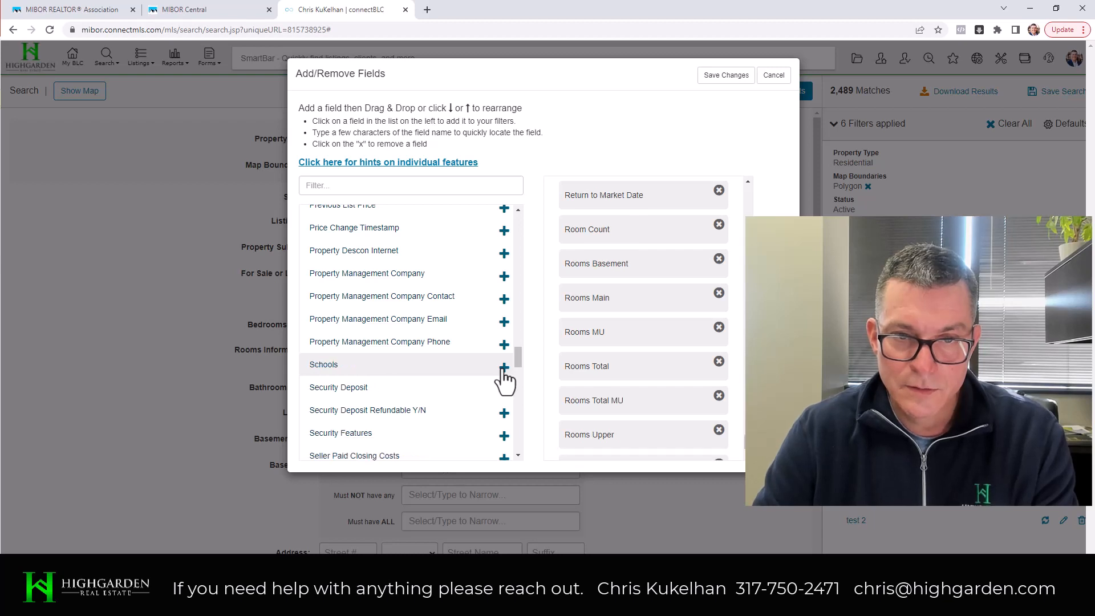
click(505, 366)
click(504, 367)
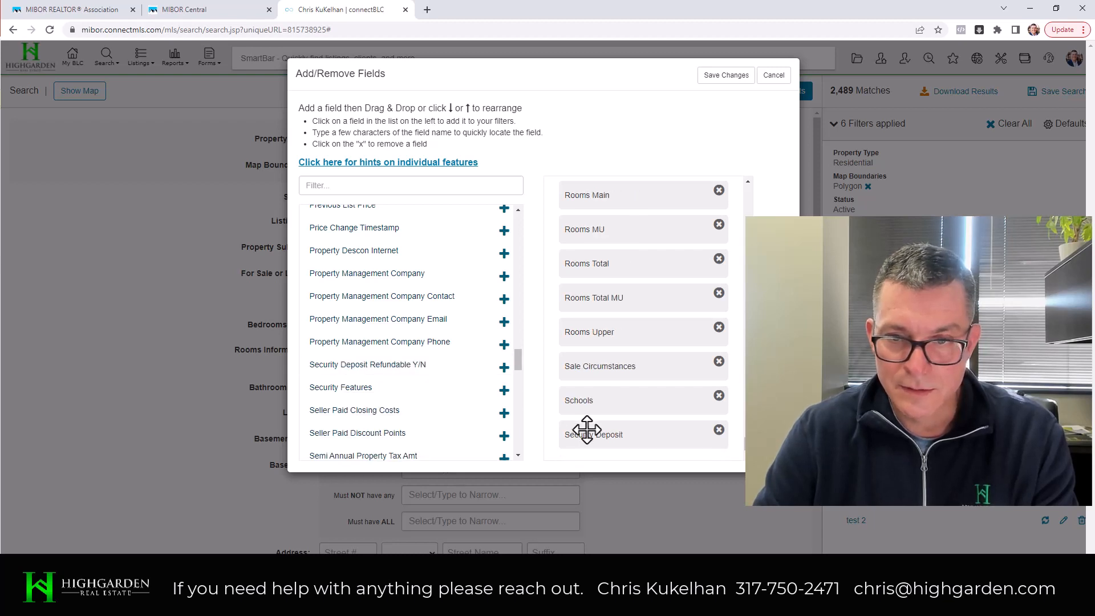
click(719, 430)
Step: Add the Security Features, Seller Paid Closing Costs, Seller Paid Discount Points, Semi Annual Property Tax Amt and Sewer fields to the selected list
scroll(465, 386, down, 2)
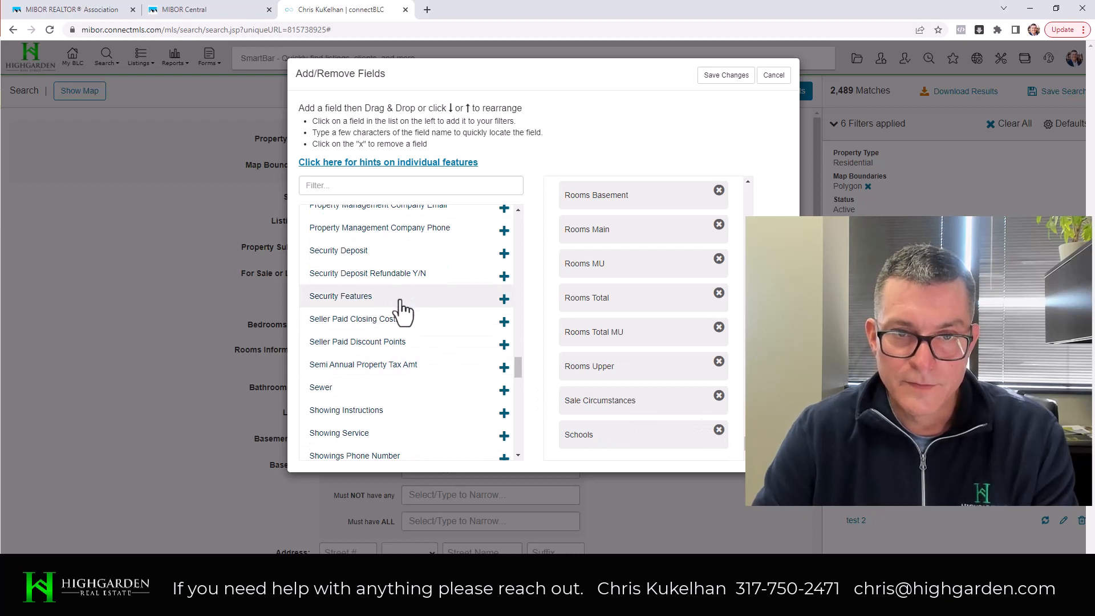
click(505, 299)
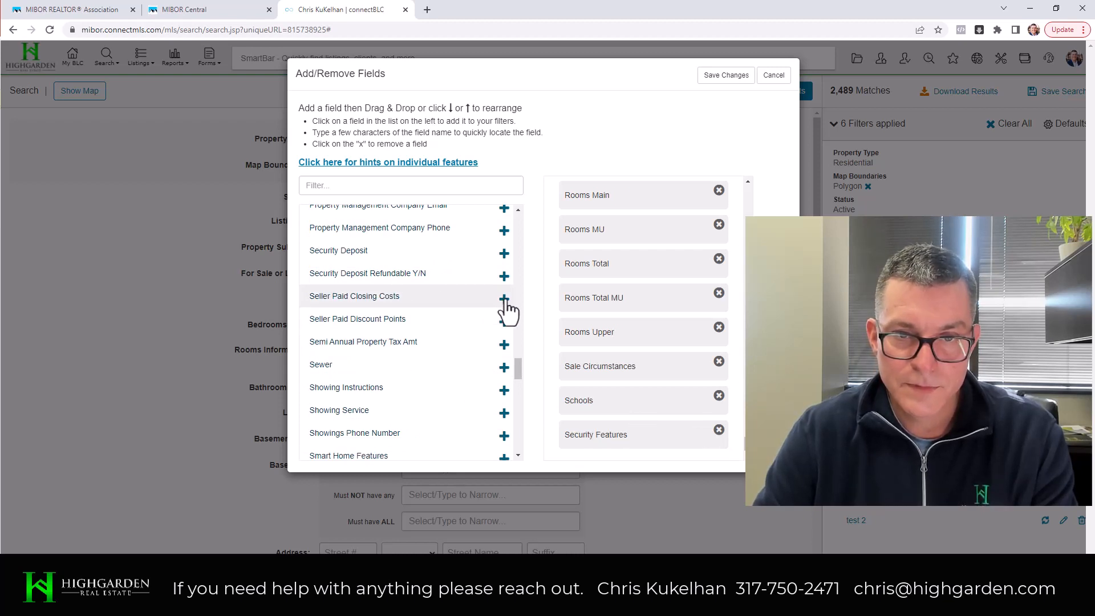
click(504, 298)
click(504, 299)
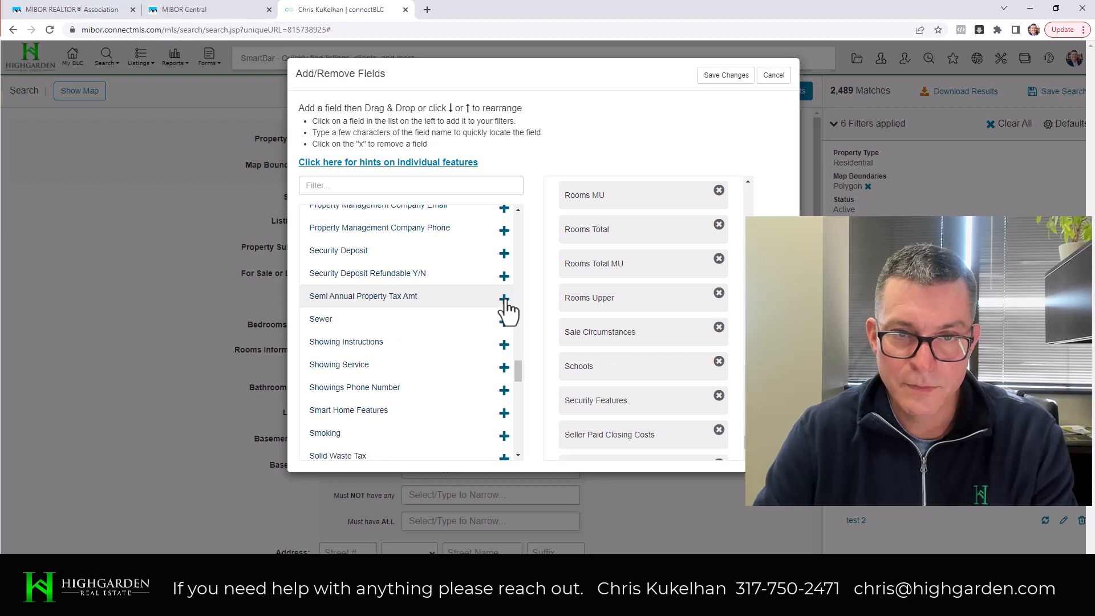
click(504, 299)
click(504, 299)
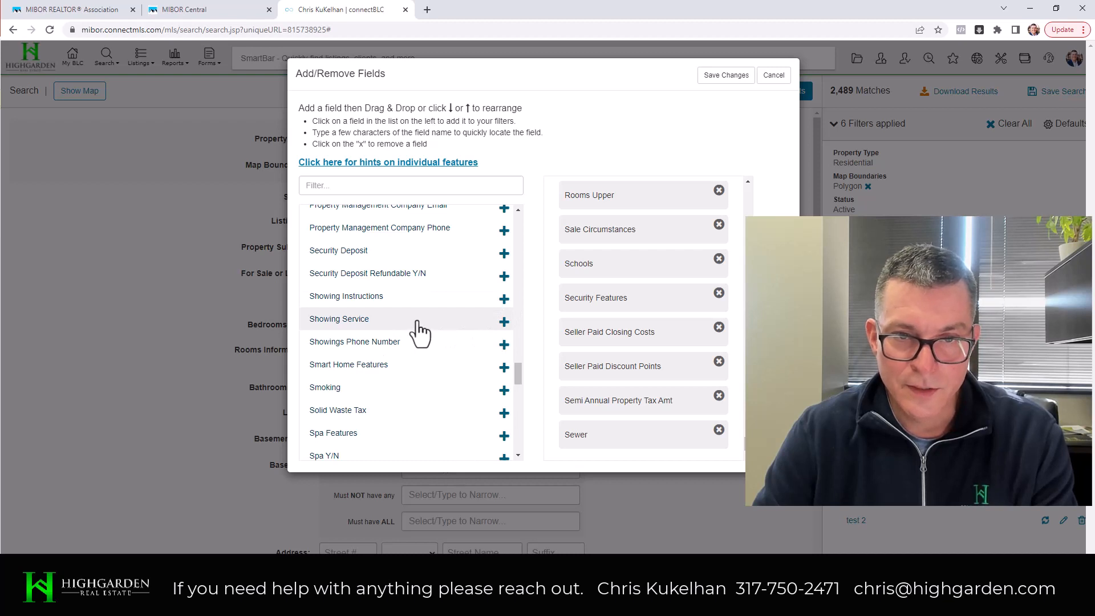
Step: Add the Smart Home Features, Smoking, Solid Waste Tax, Spa Features, Spa Y/N and Special Listing Conditions fields to the selected list
scroll(421, 334, down, 2)
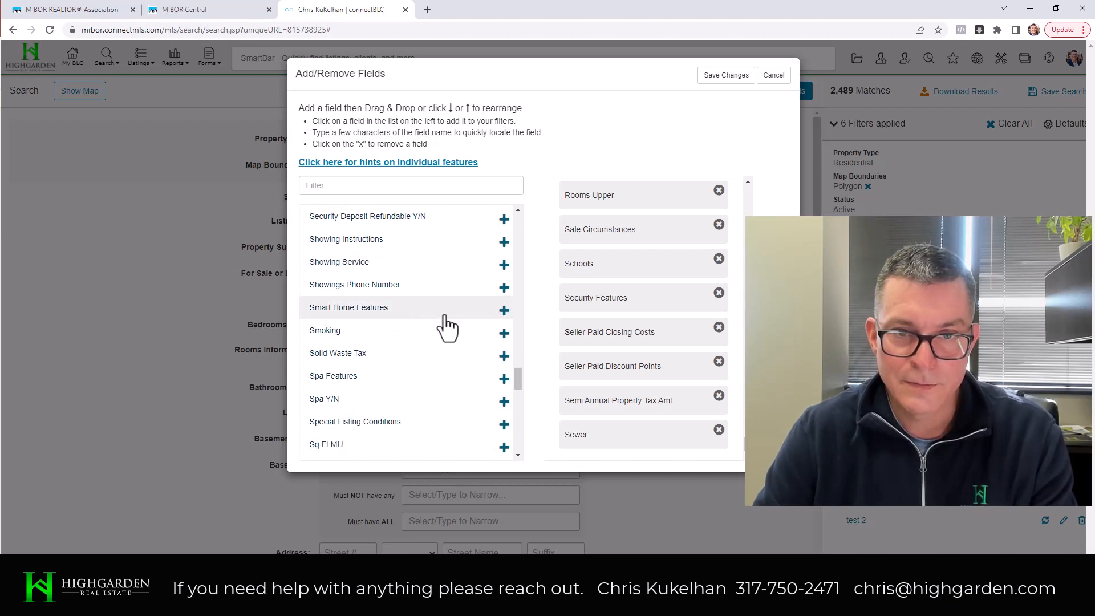
click(505, 311)
click(504, 310)
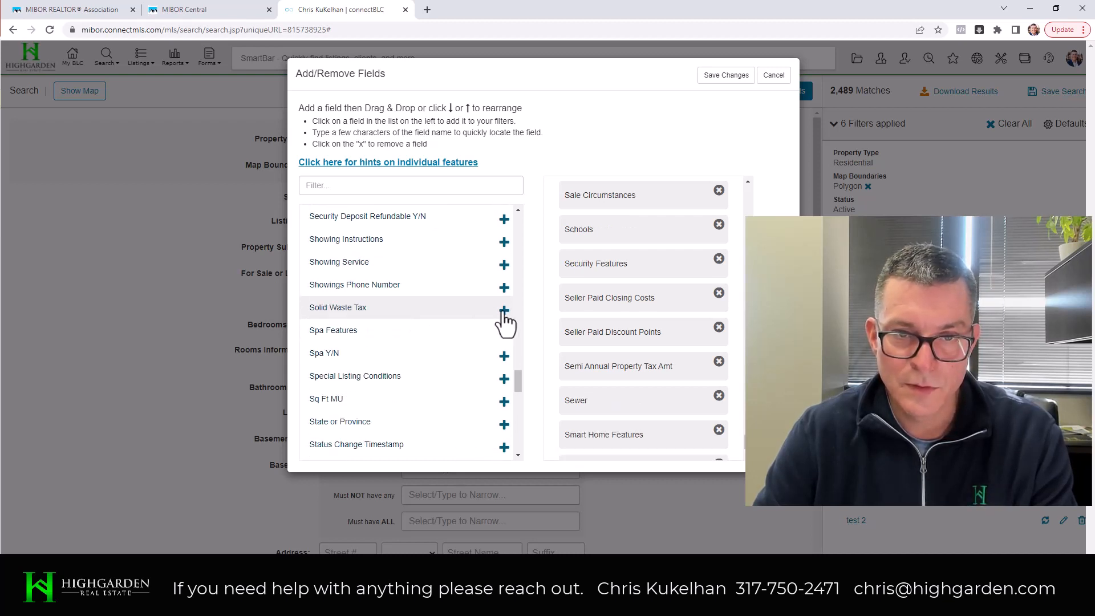
click(504, 311)
click(504, 310)
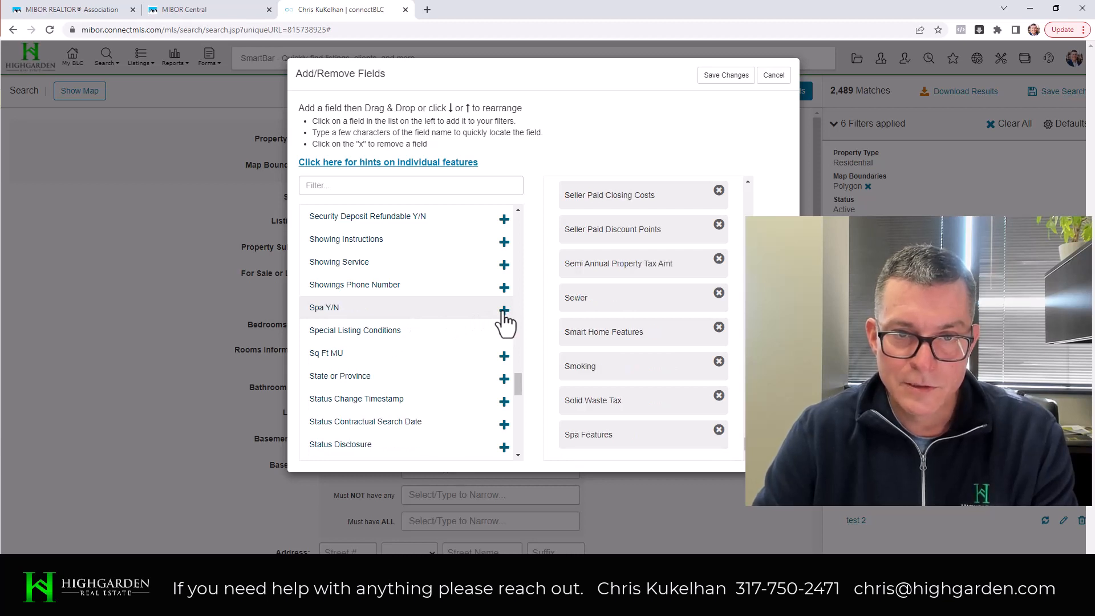
click(504, 310)
click(504, 311)
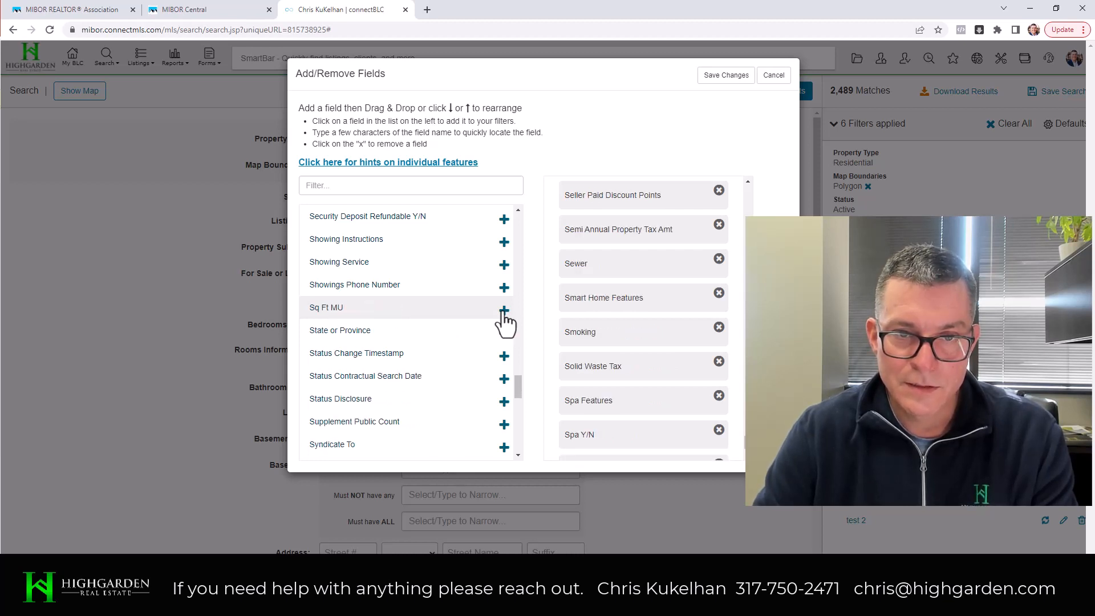
Step: Add the Sq Ft MU, Tax Block, Tax Exemption, Tax Legal Description, Tax Lot and Tax Year fields to the selected list
click(504, 310)
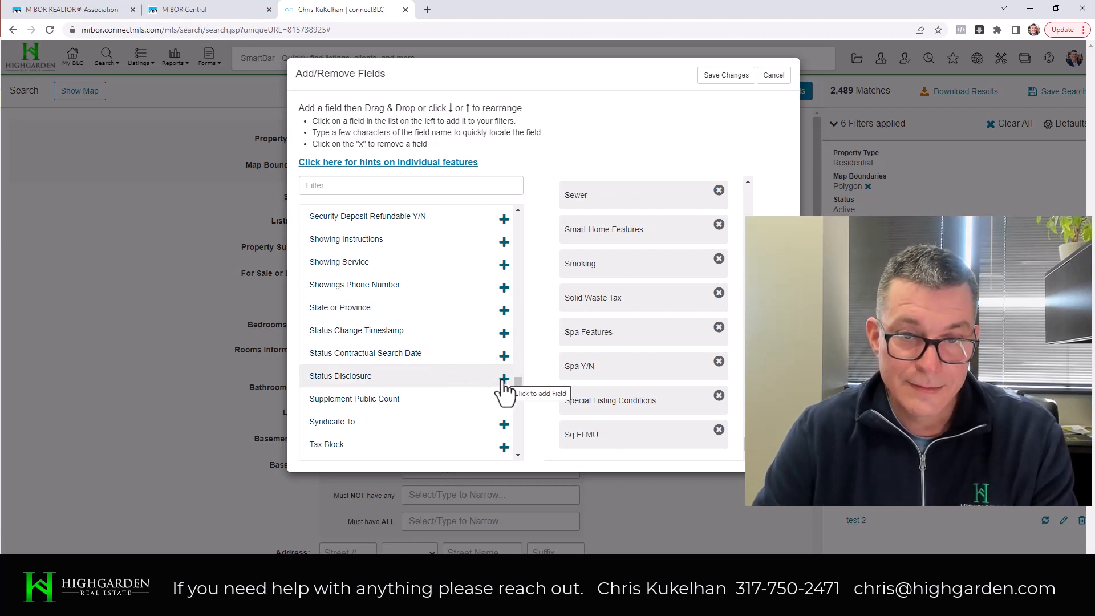
scroll(468, 394, down, 2)
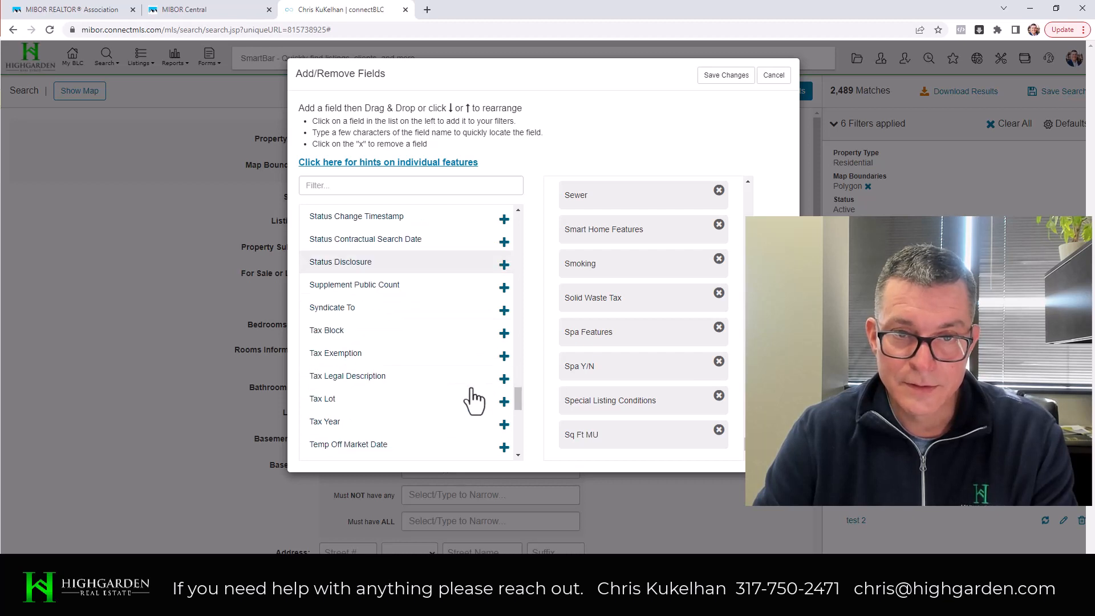
click(504, 336)
click(505, 335)
click(505, 336)
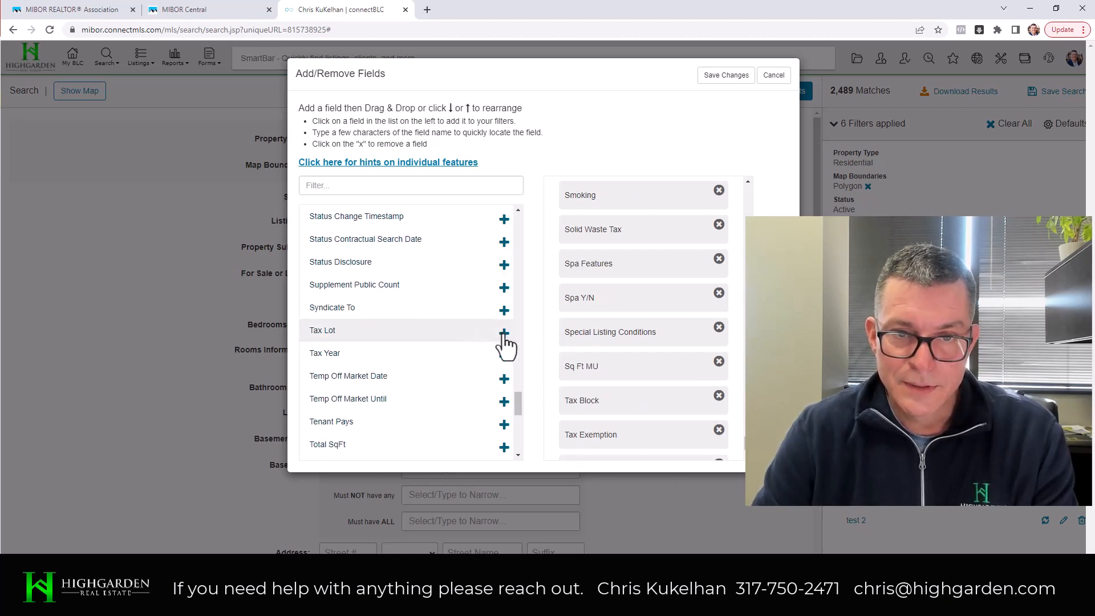
click(505, 335)
click(505, 335)
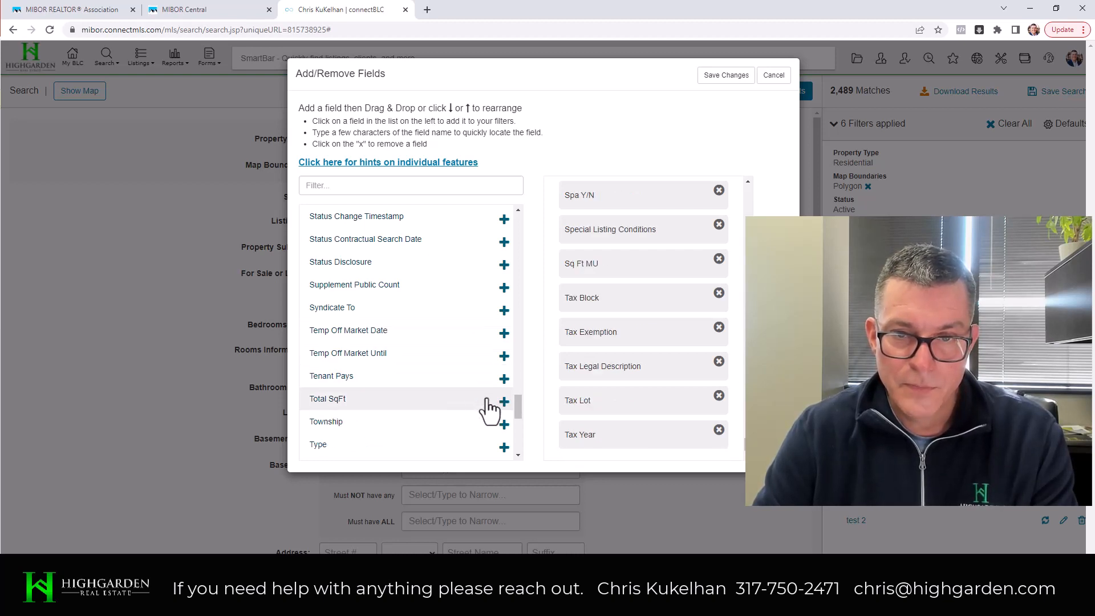
Step: Add the Total SqFt, Township, Type, Unit Entry Level and Unit Number fields to the selected list
click(505, 402)
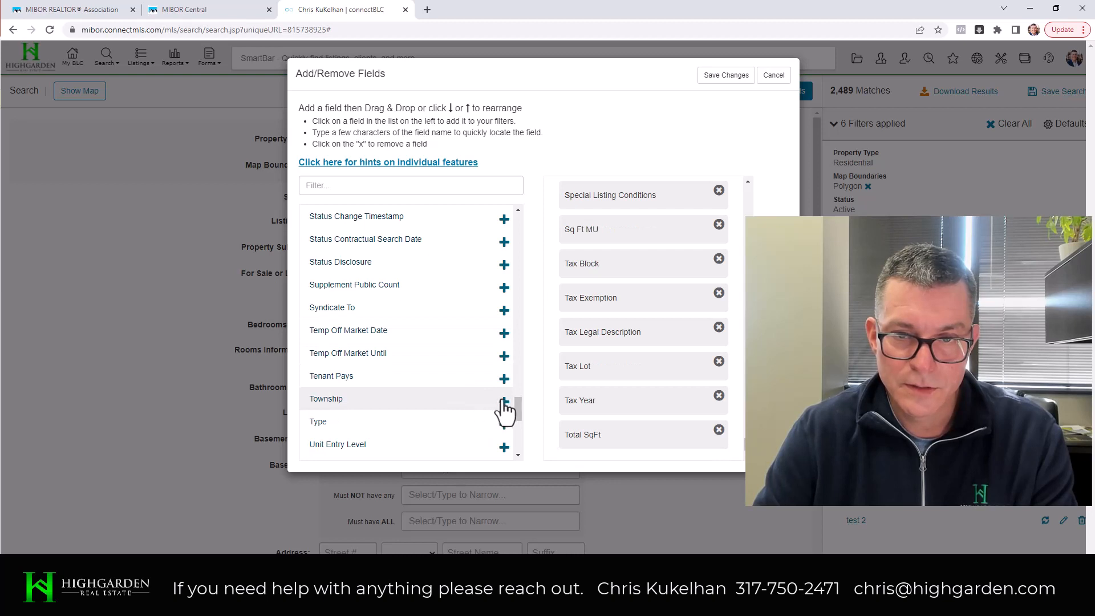
click(504, 402)
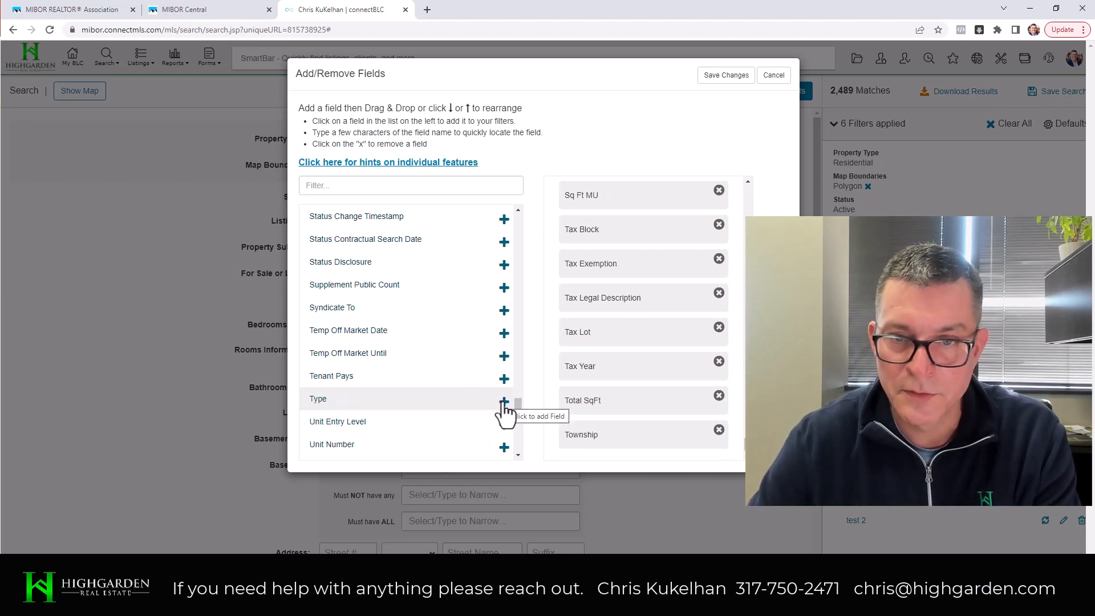
click(504, 402)
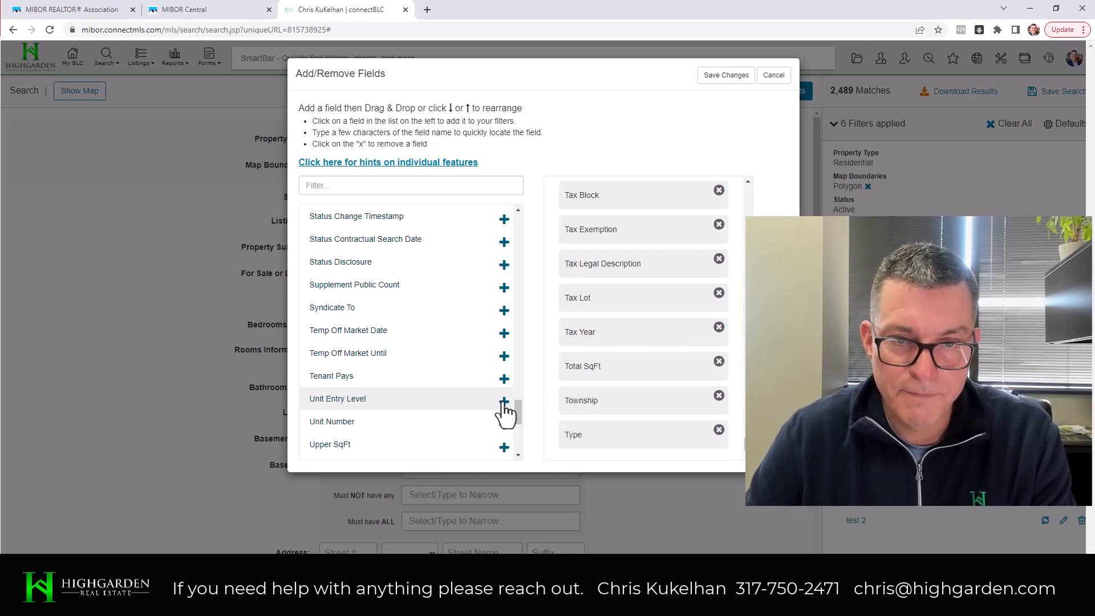
click(504, 402)
click(504, 402)
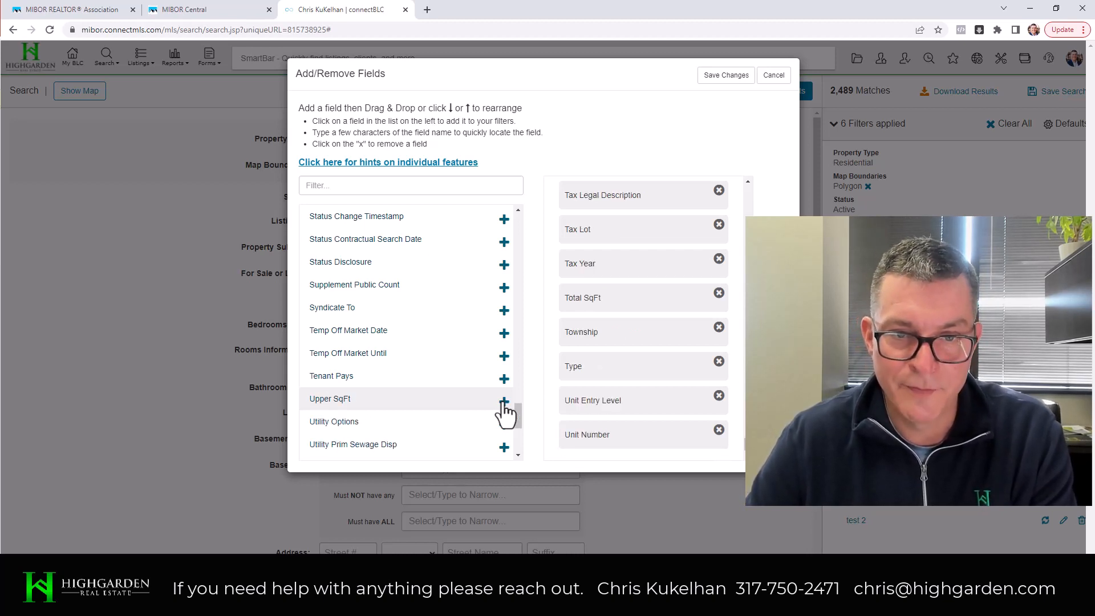
Step: Add the Upper SqFt, Utility Options, Utility Prim Sewage Disp and Utility Prime Water Source fields to the selected list
click(505, 402)
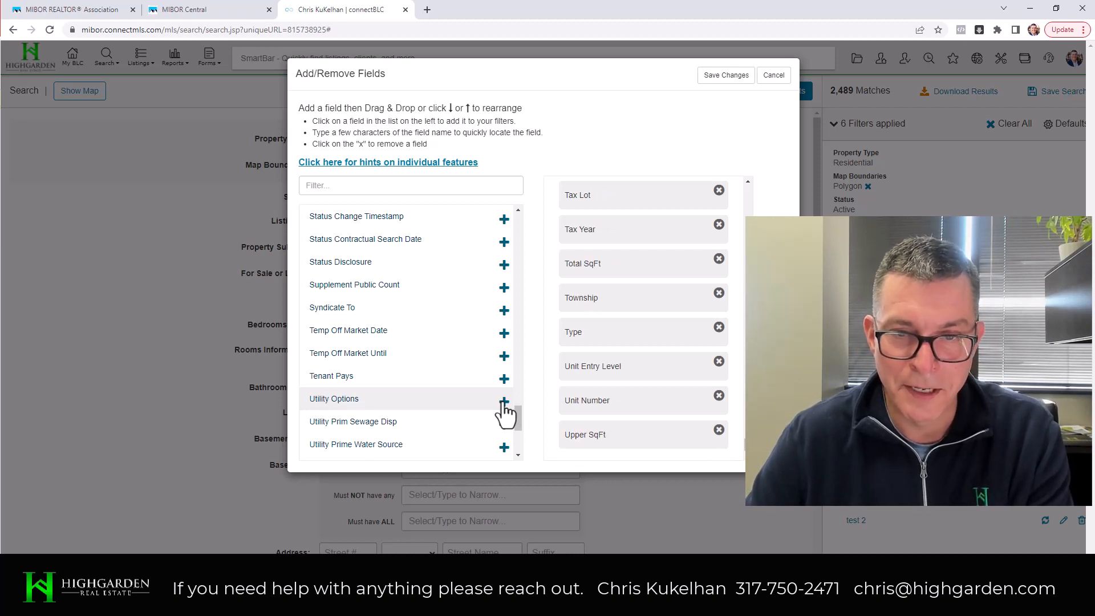
click(504, 402)
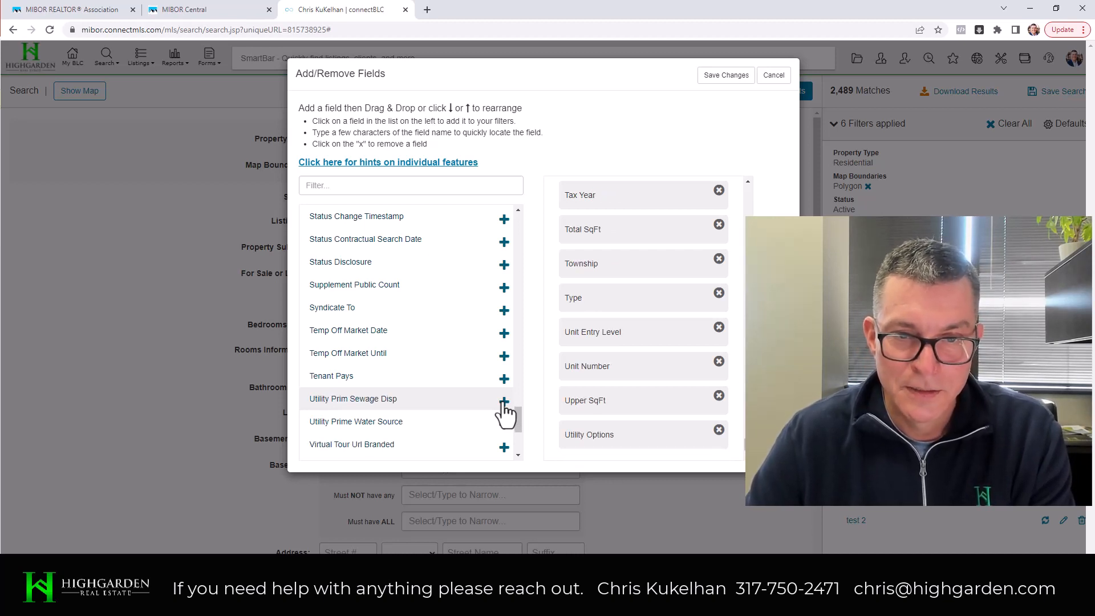
click(504, 402)
click(504, 402)
Step: Add the Waterfront Features, Waterfront Y/N, Zoning and Year Taxes Paid fields to the selected list
scroll(485, 403, down, 3)
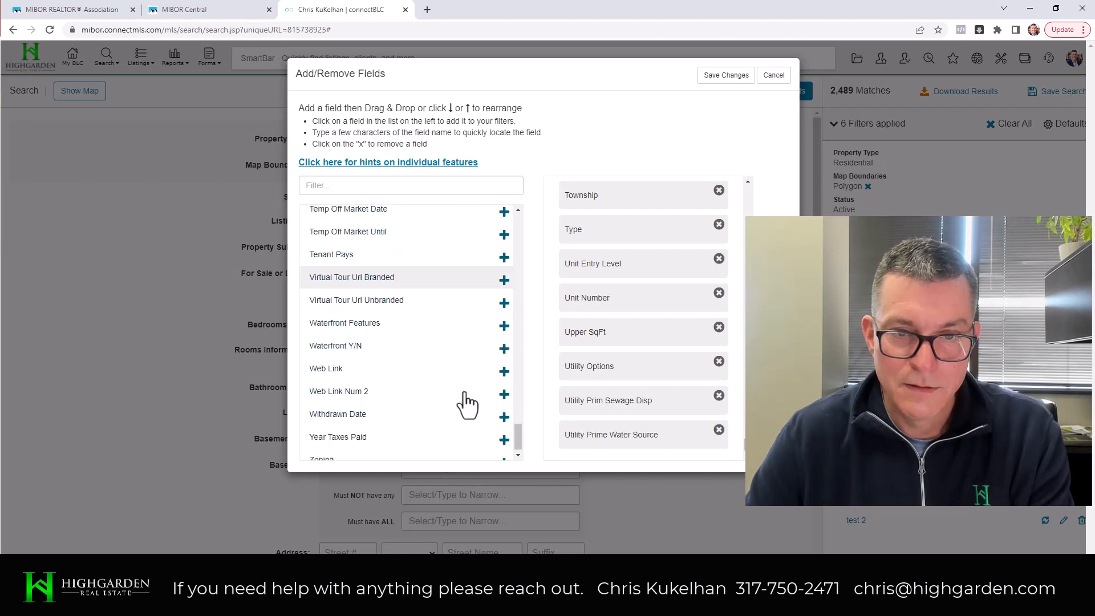
click(504, 314)
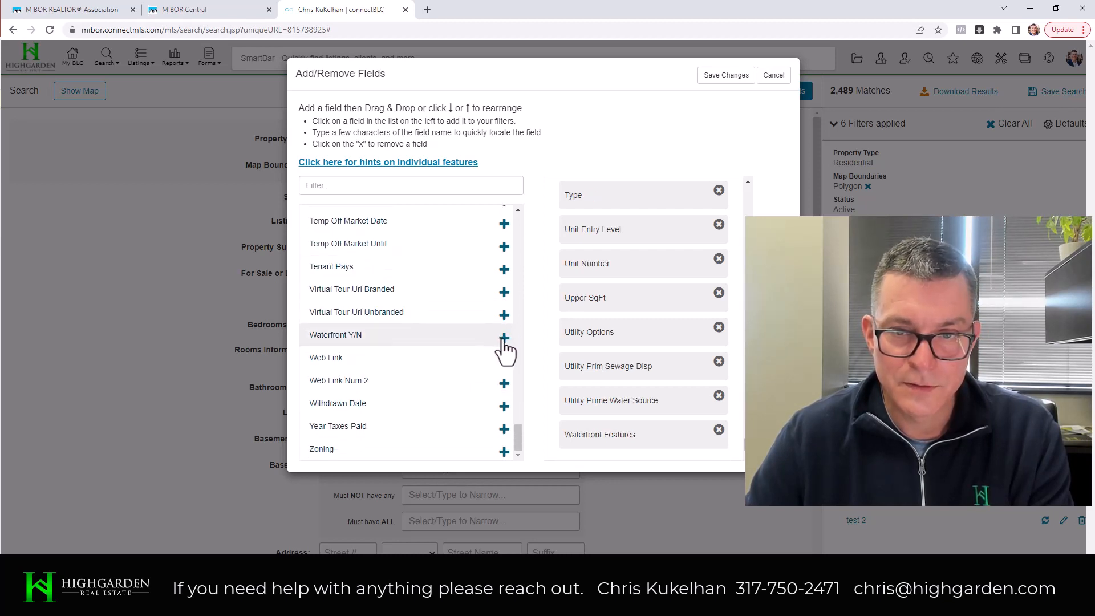
click(504, 338)
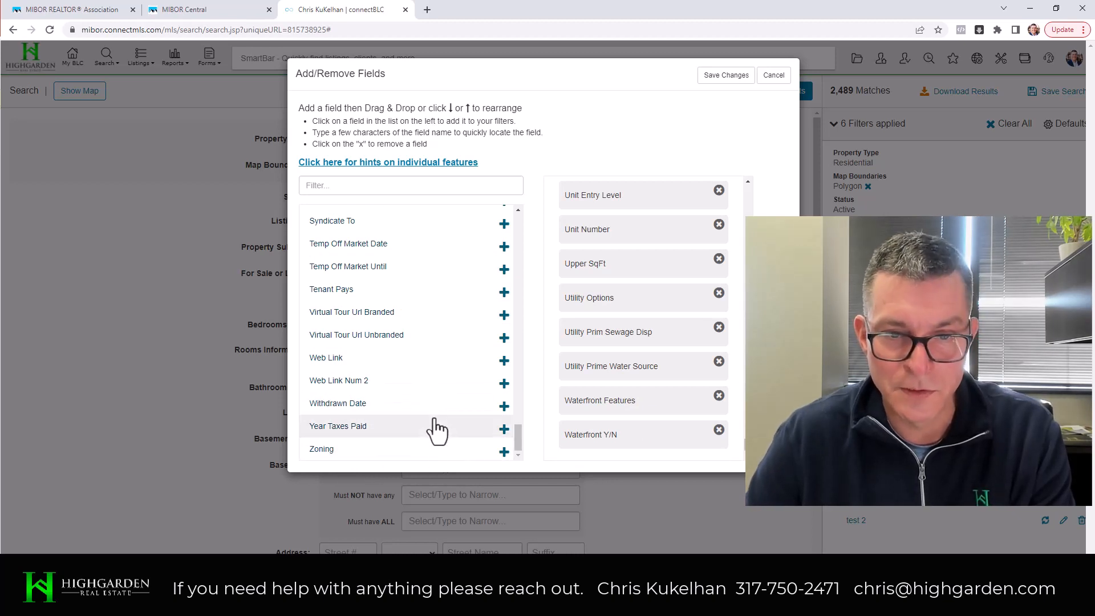
click(504, 451)
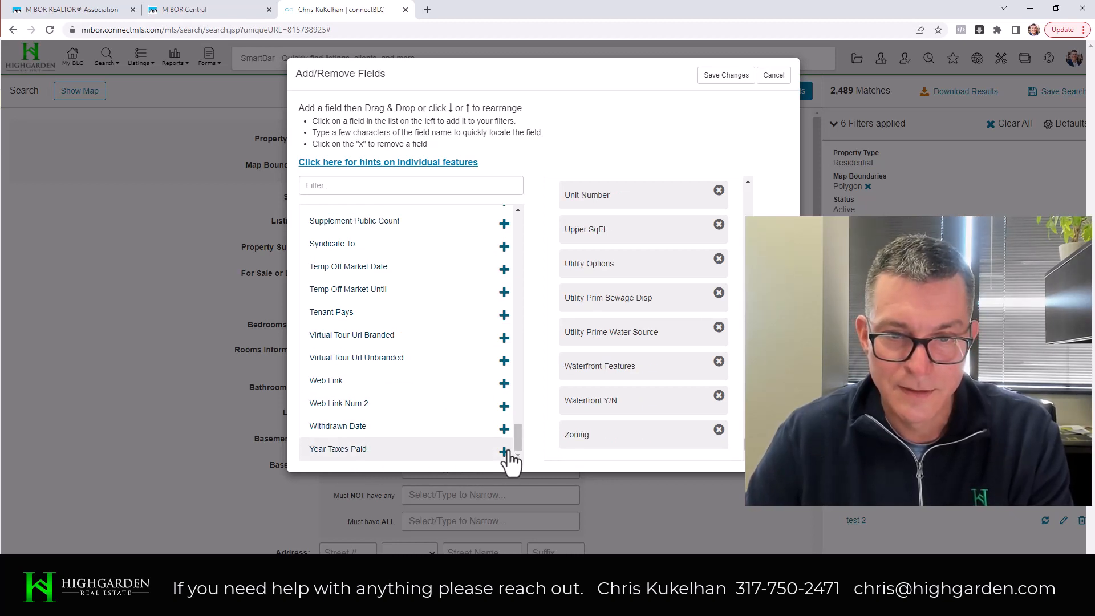
click(504, 452)
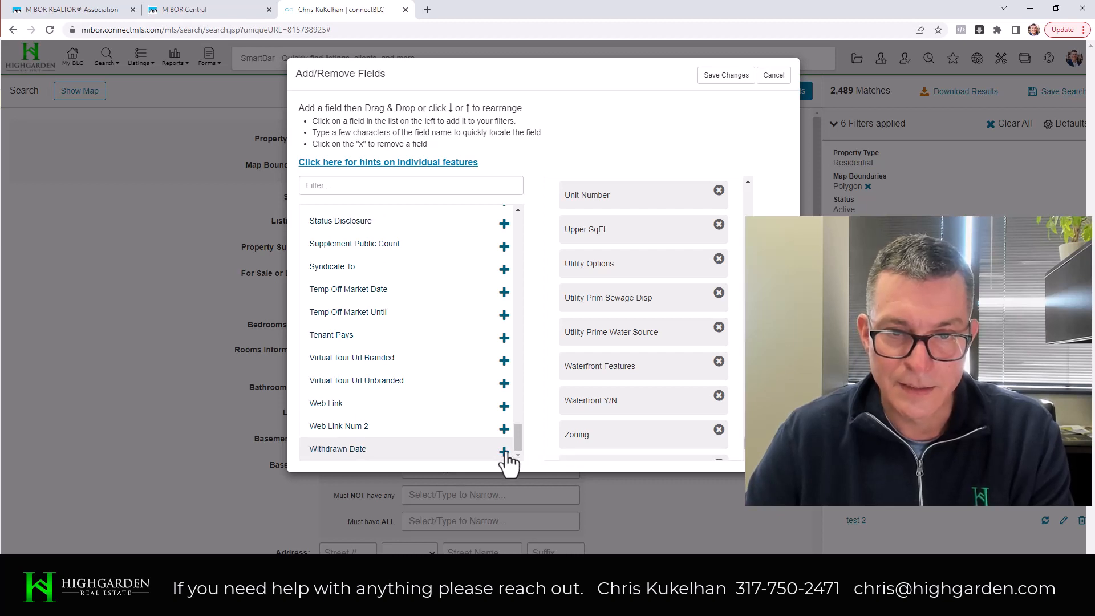
Step: Save the field list changes and look through the extended Residential search form
scroll(422, 411, up, 10)
scroll(424, 408, up, 4)
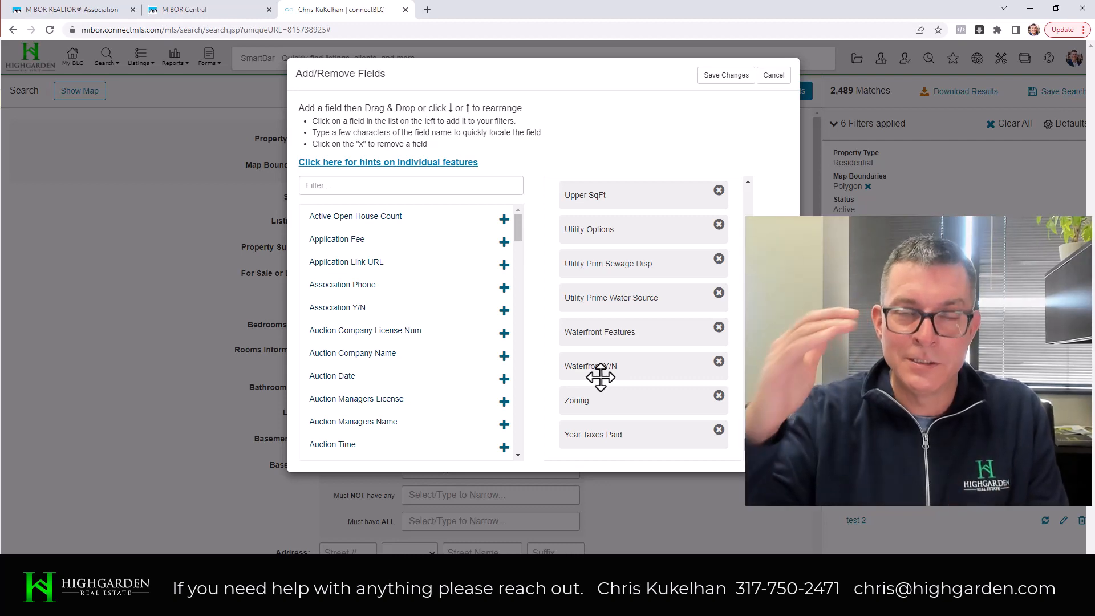
click(720, 78)
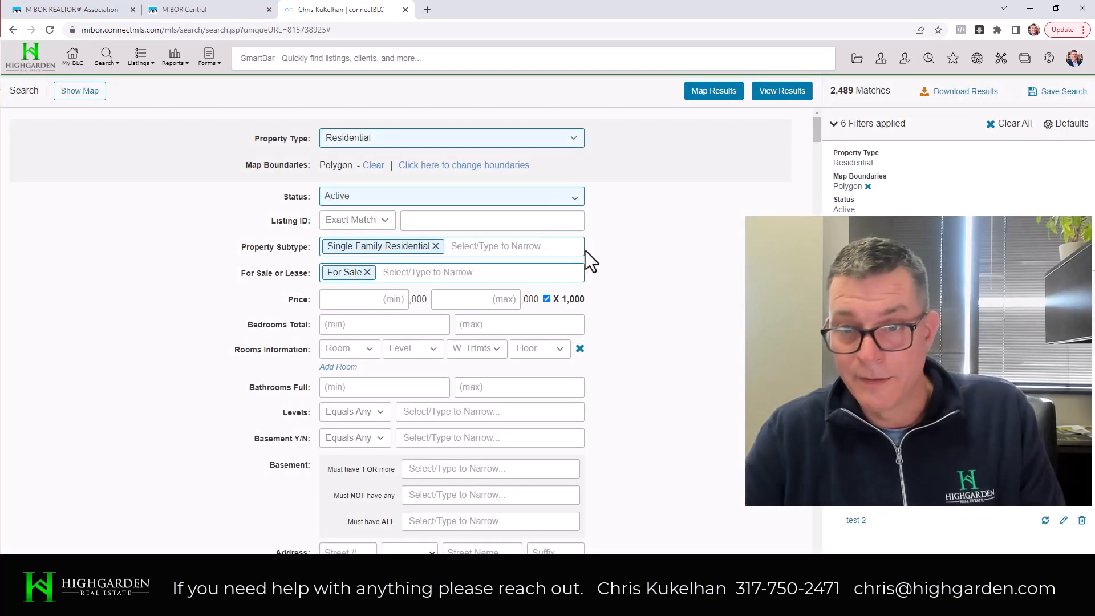
scroll(602, 327, down, 15)
scroll(592, 349, down, 5)
scroll(592, 349, up, 20)
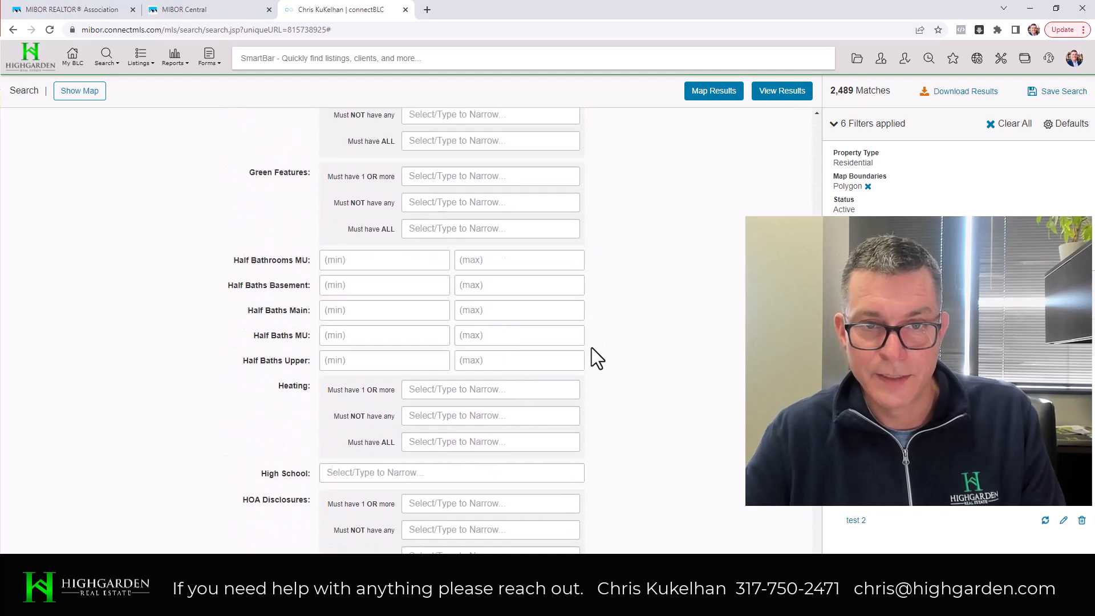
scroll(591, 347, up, 10)
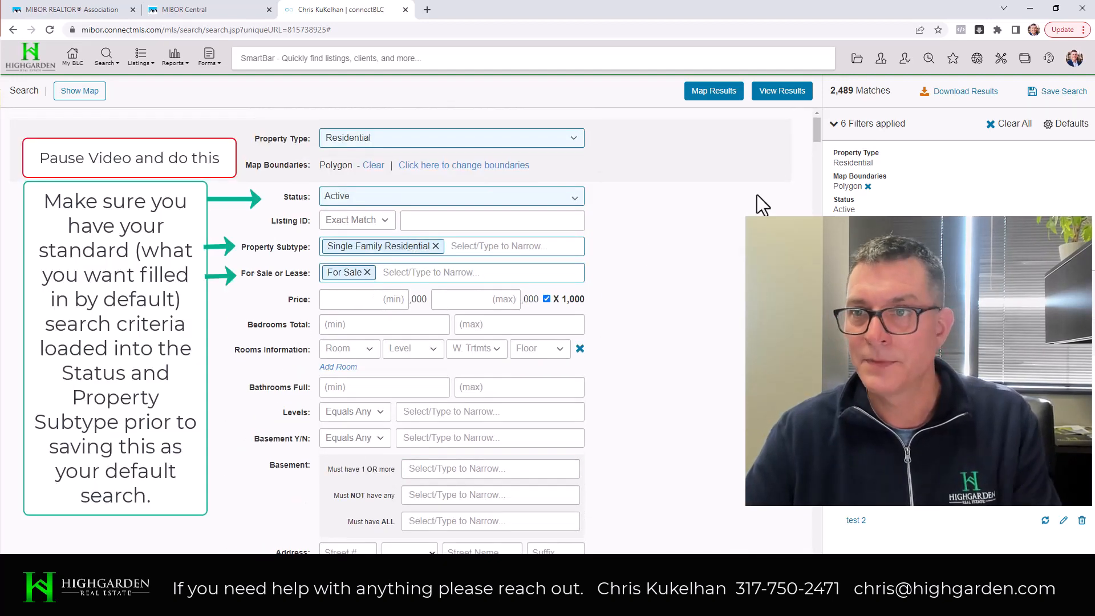
Step: Save the current criteria as the default search for Residential without making it the primary default search
click(1076, 127)
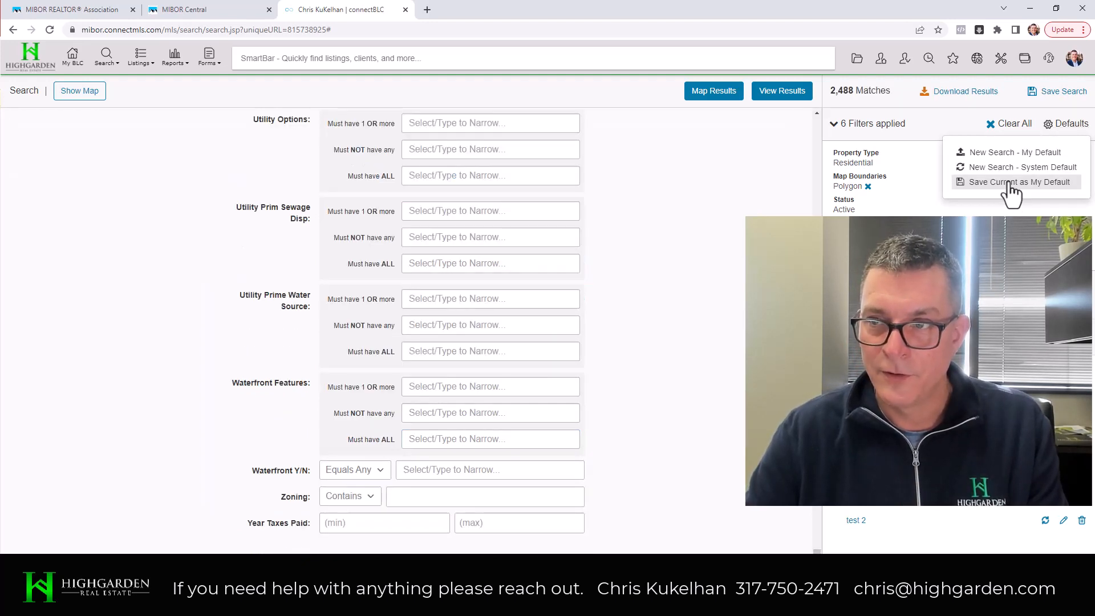
click(1010, 186)
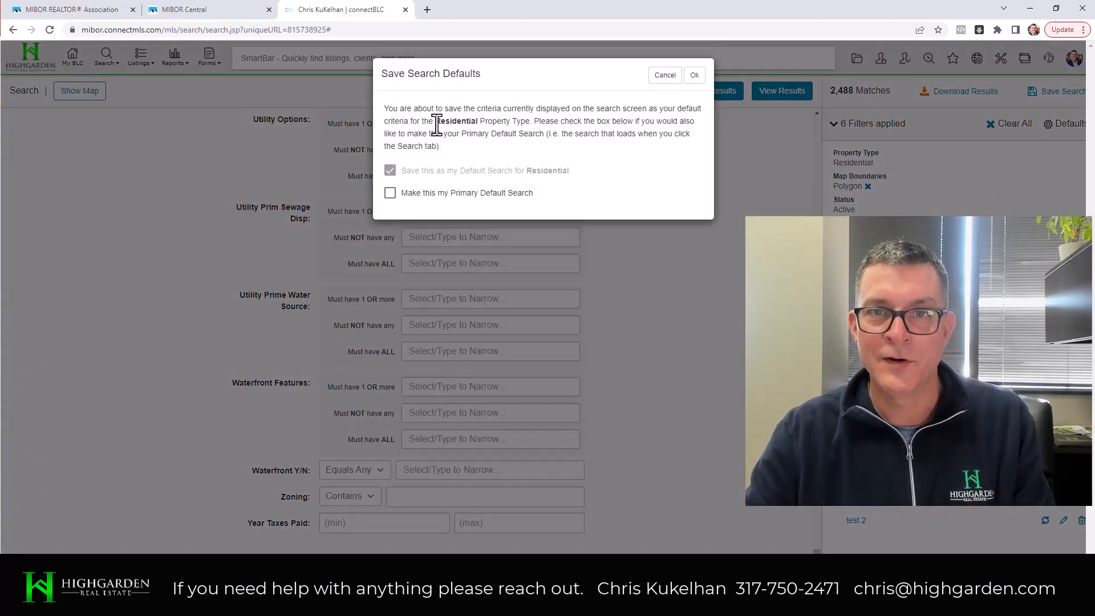
drag(436, 121, 530, 121)
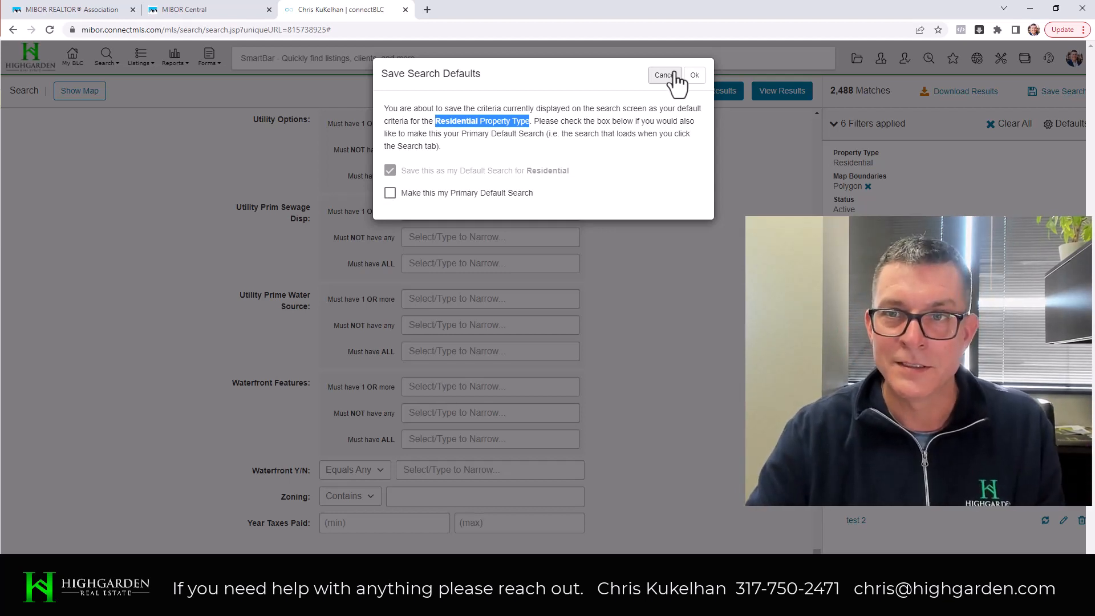
click(402, 157)
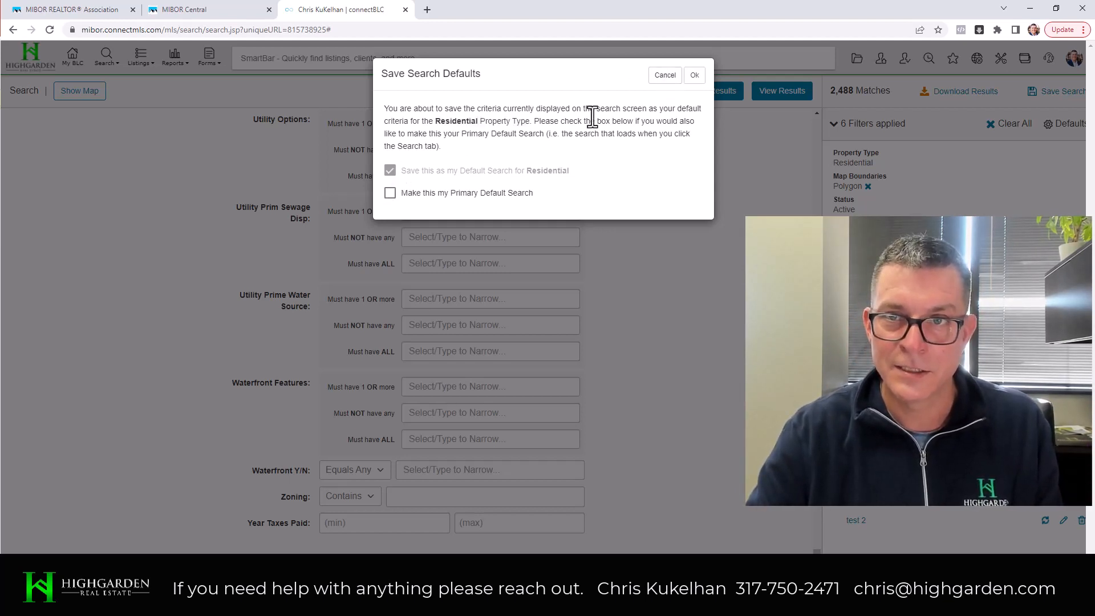
click(693, 79)
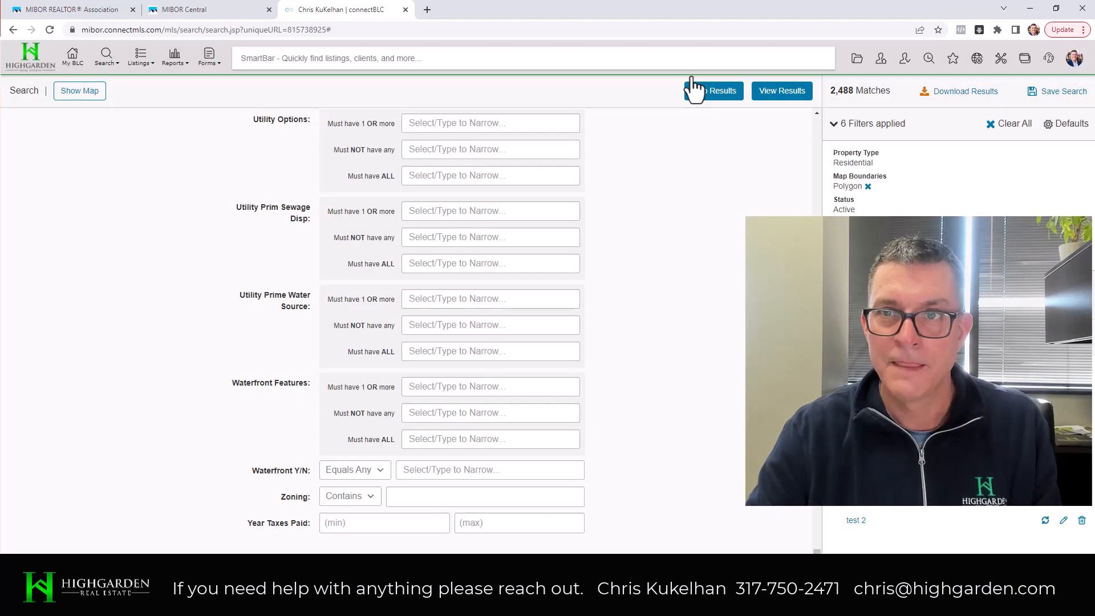
Step: Switch the property type to Cross Property and look through the fields on its search form
scroll(400, 357, up, 20)
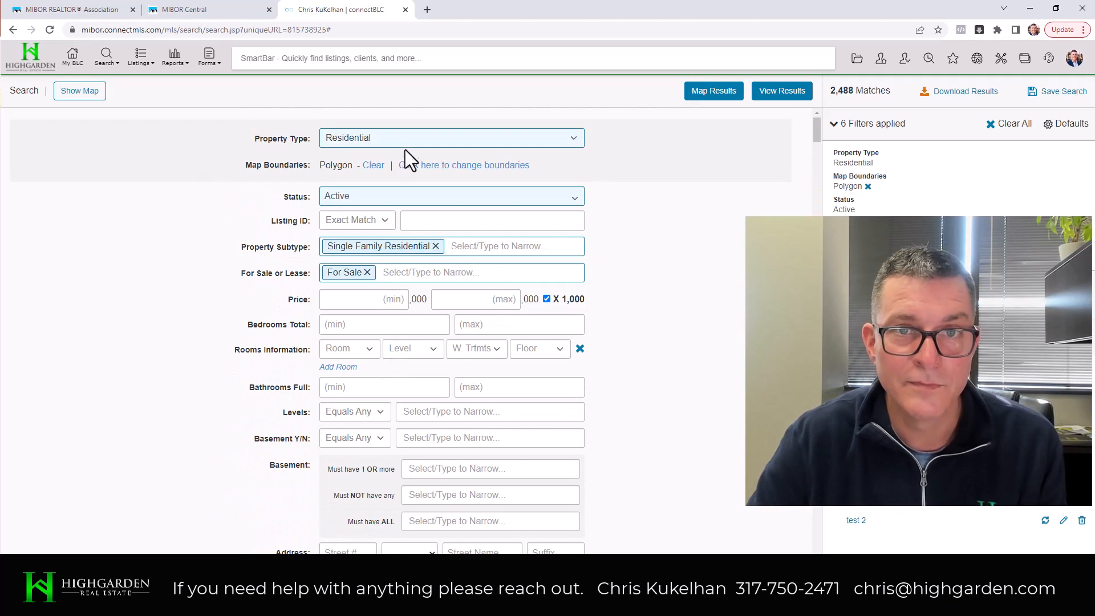
click(408, 147)
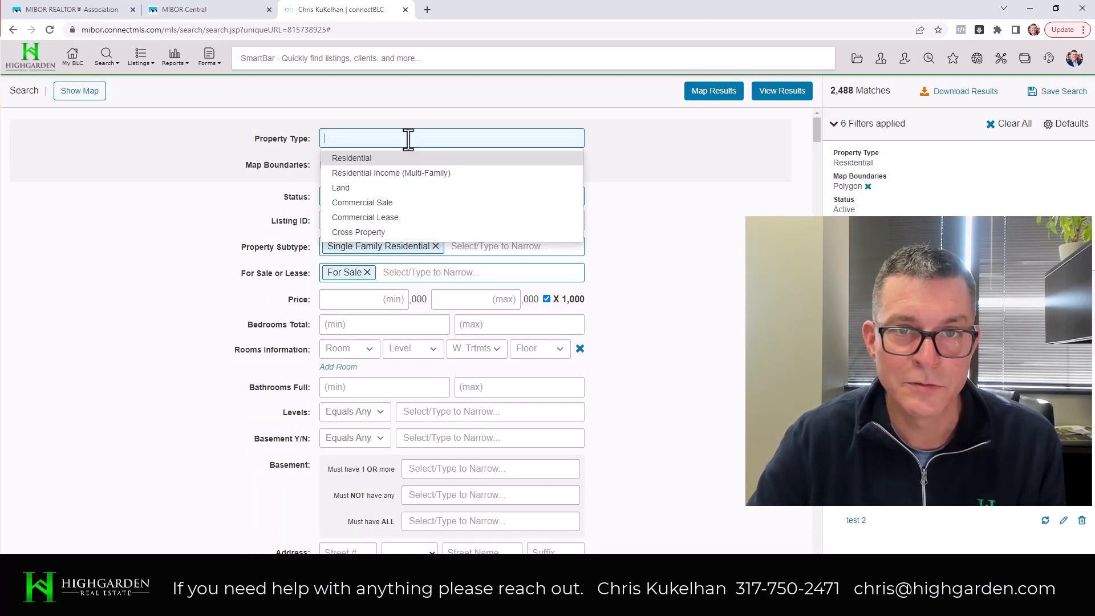
click(358, 232)
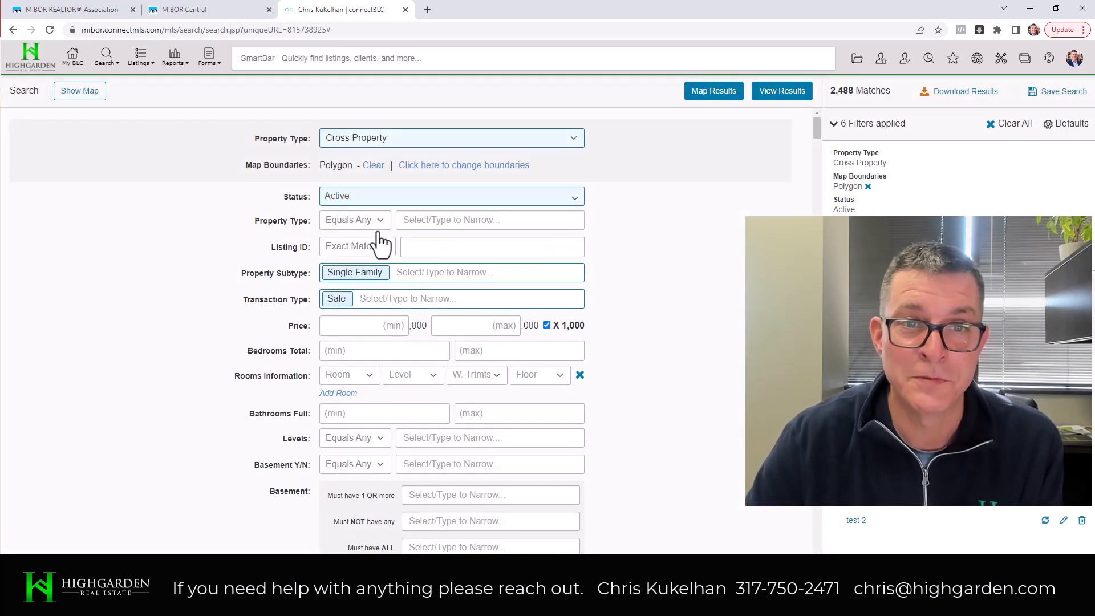
scroll(361, 262, down, 1)
scroll(368, 291, down, 15)
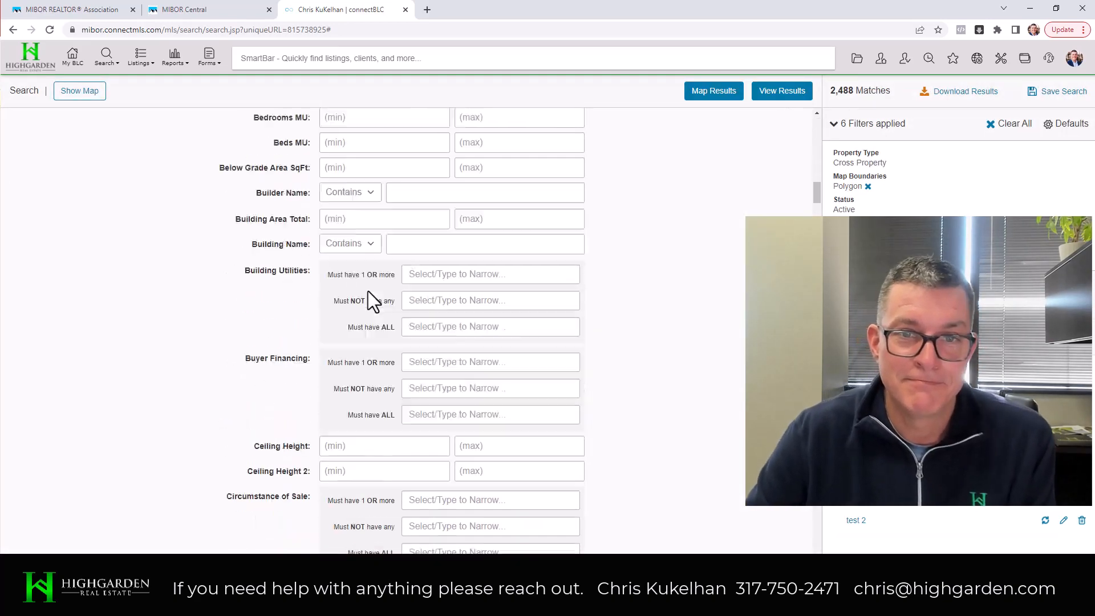
scroll(368, 291, up, 20)
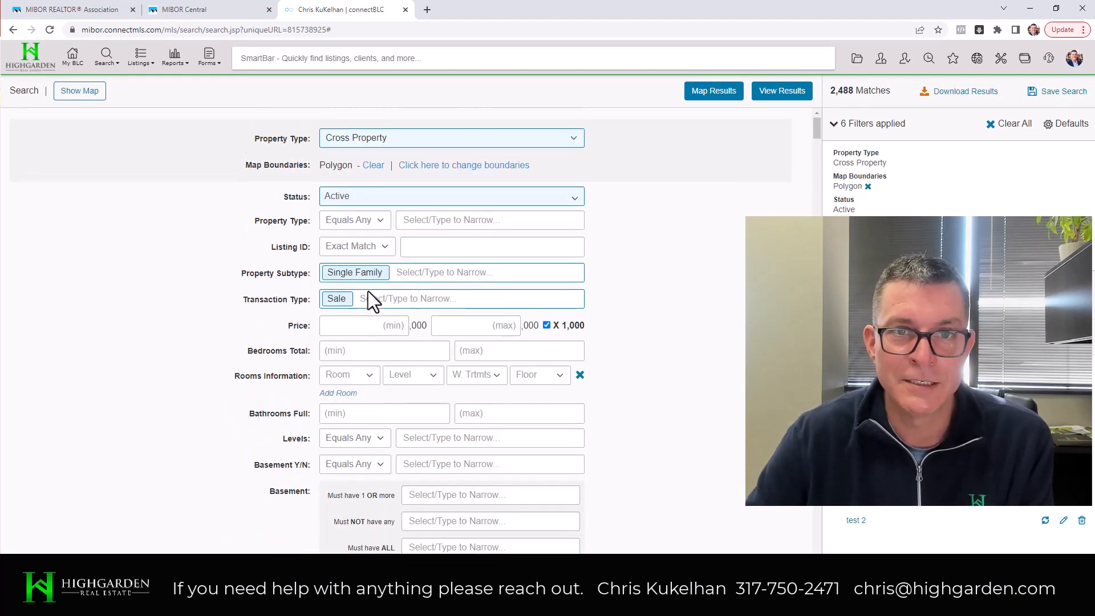
Step: Return to the My BLC home page, open the default Cross Property search from there and look through its fields
click(74, 52)
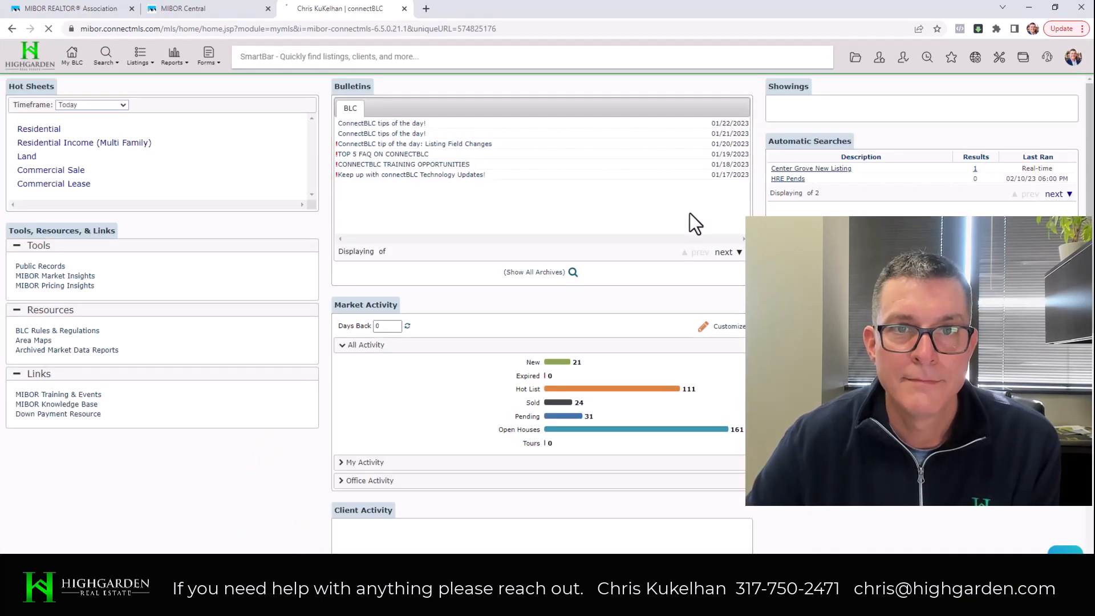
scroll(707, 202, down, 2)
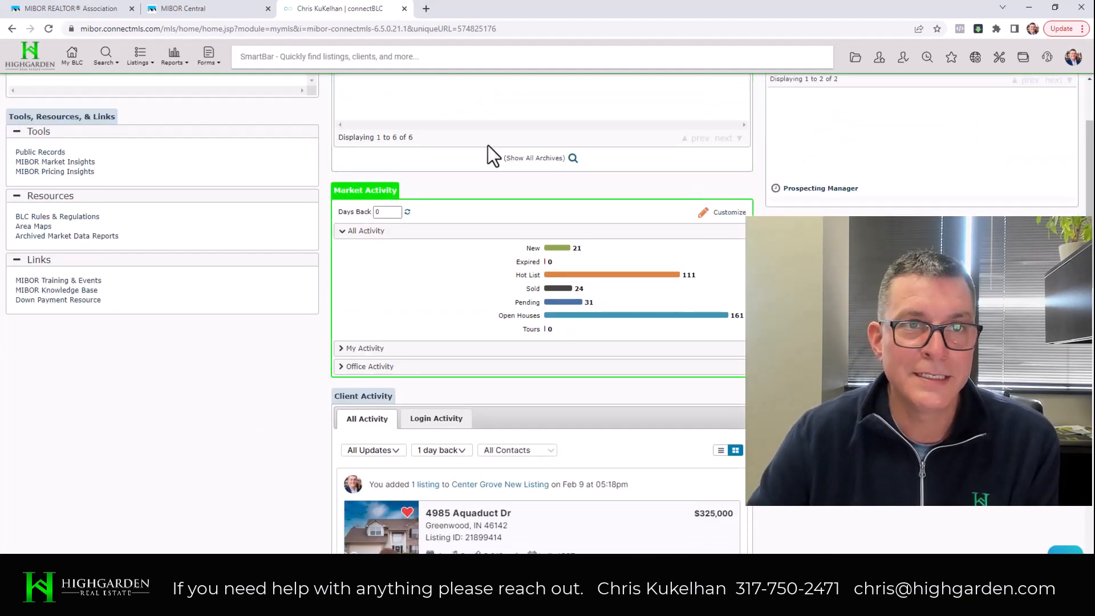
click(102, 57)
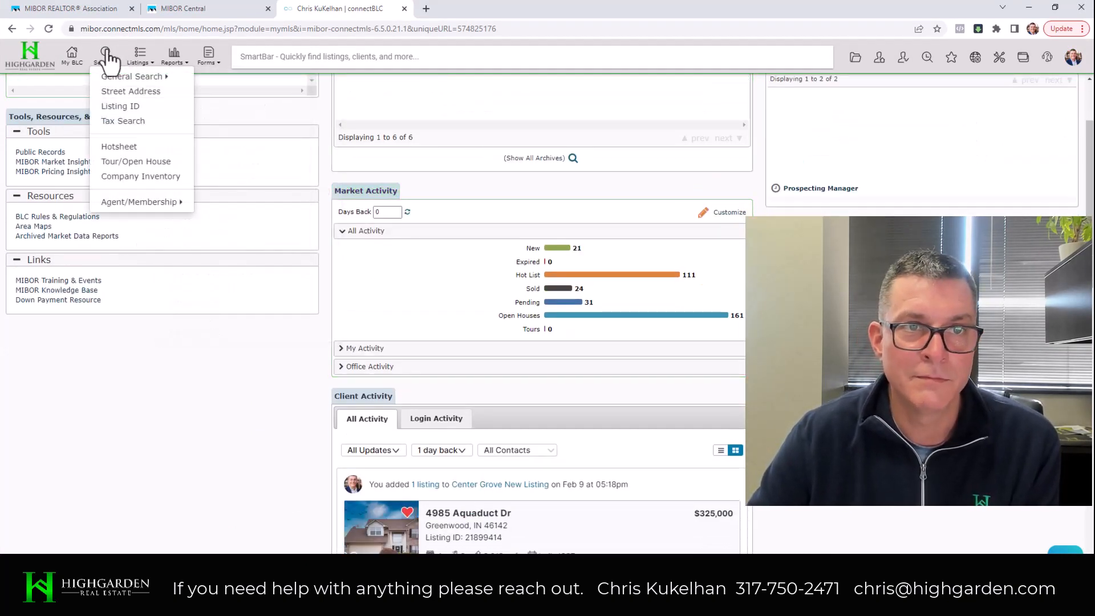
mouse_move(162, 79)
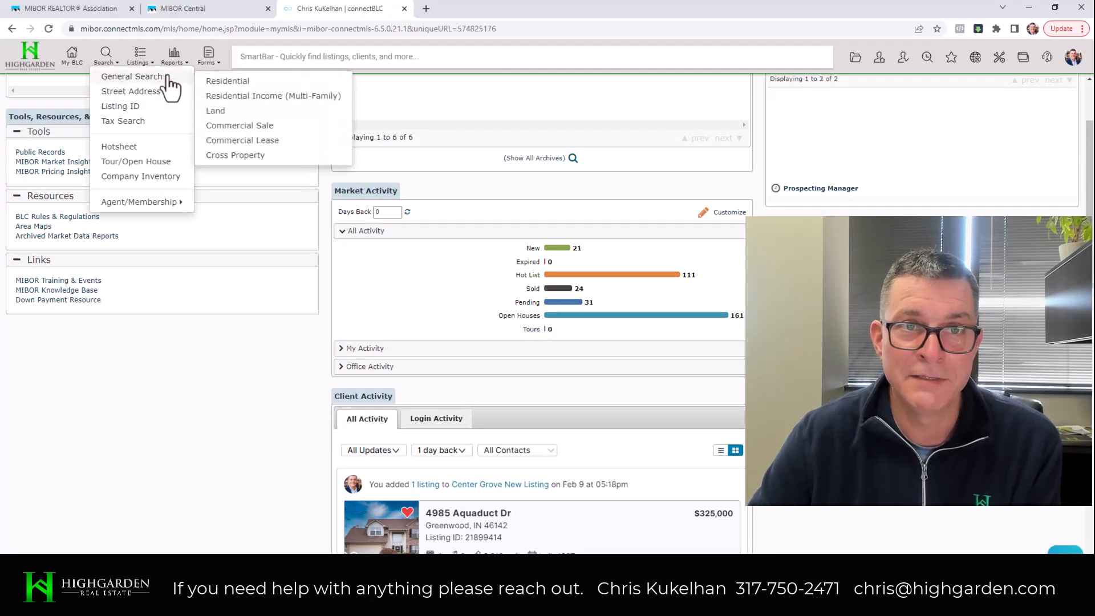
mouse_move(106, 55)
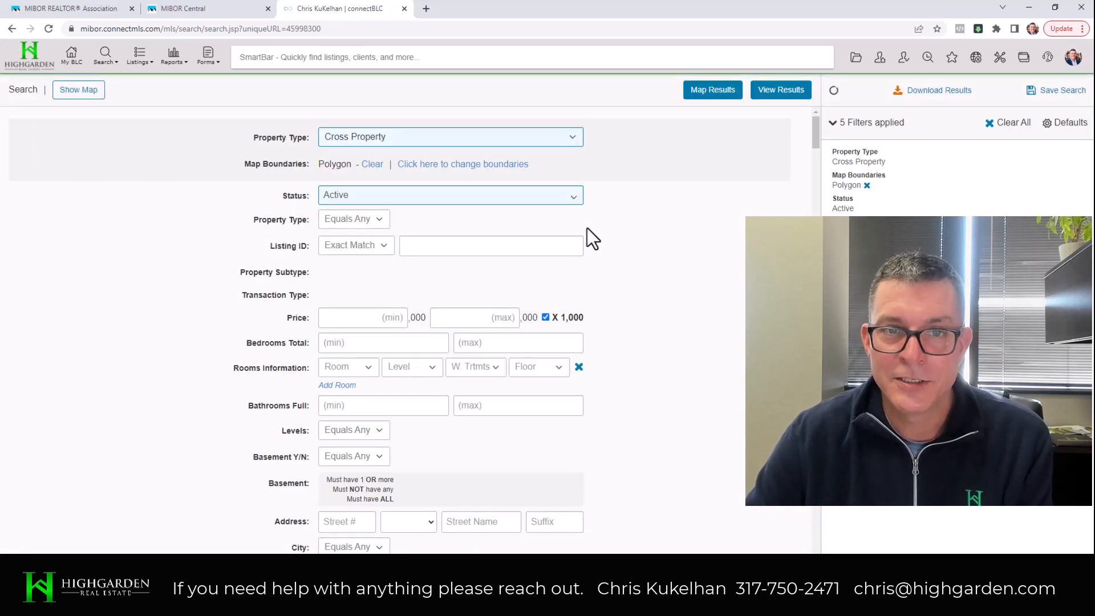
scroll(243, 252, down, 10)
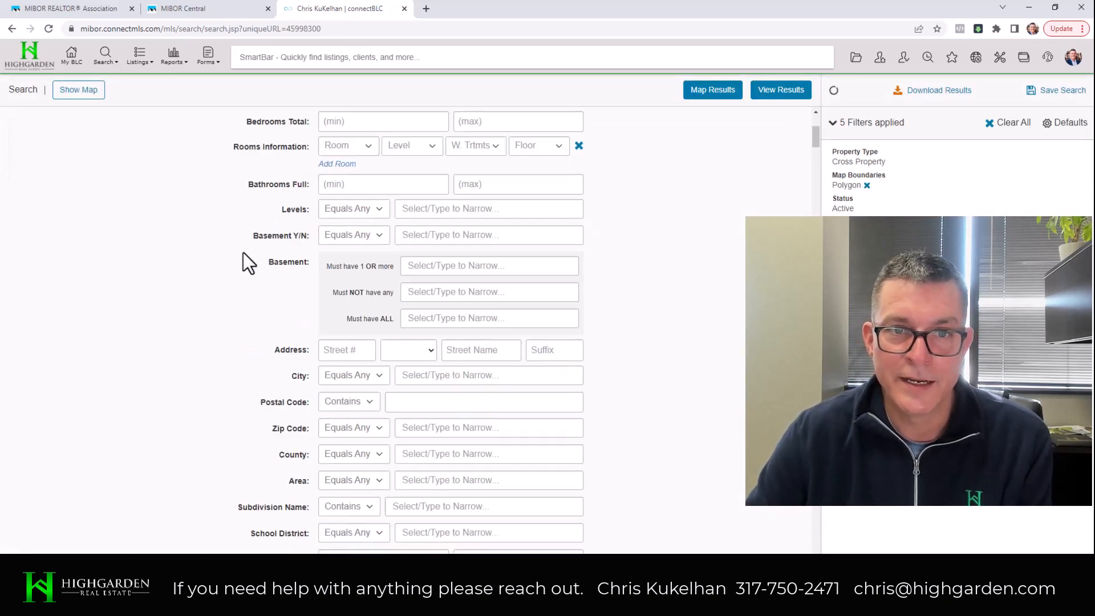
Step: Examine the remaining fields on the default Cross Property search form, from Accessibility Features down to Roof and the room counts
scroll(243, 252, down, 2)
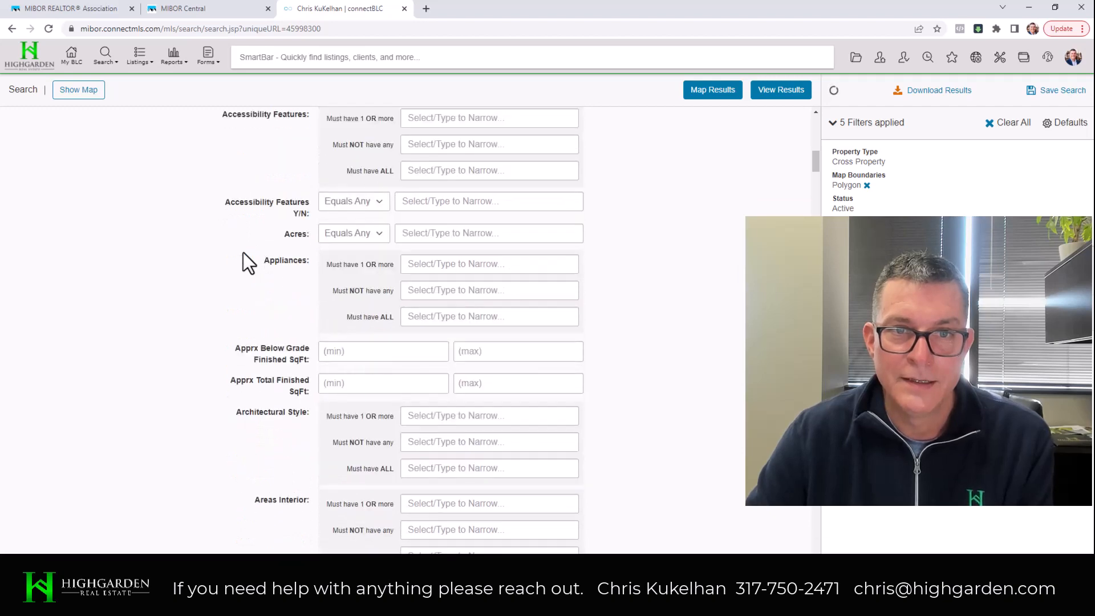
scroll(243, 252, up, 1)
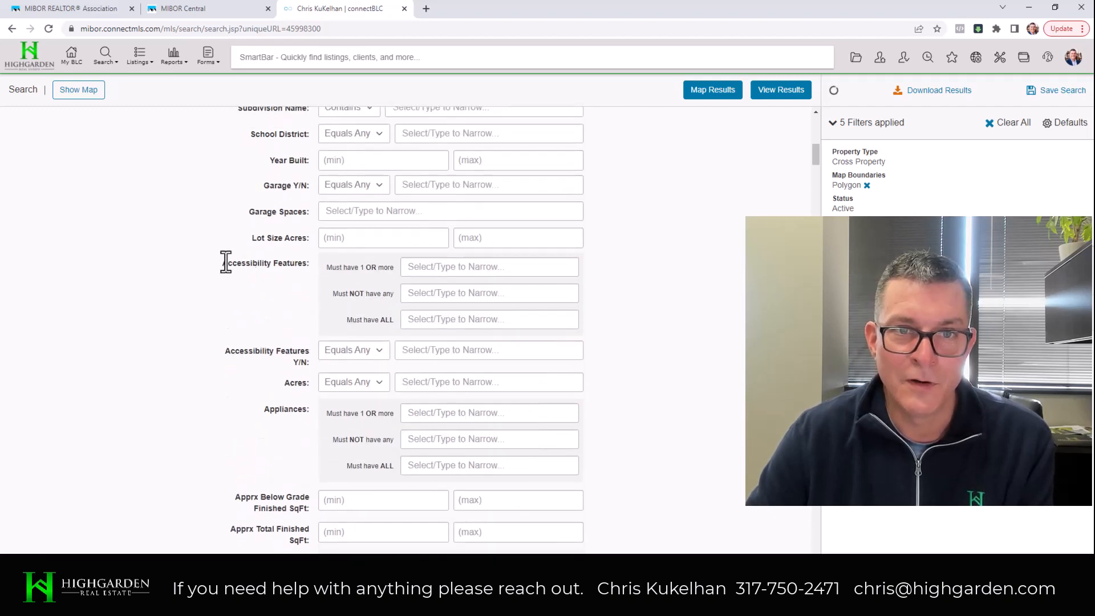
drag(229, 263, 313, 269)
scroll(280, 303, down, 10)
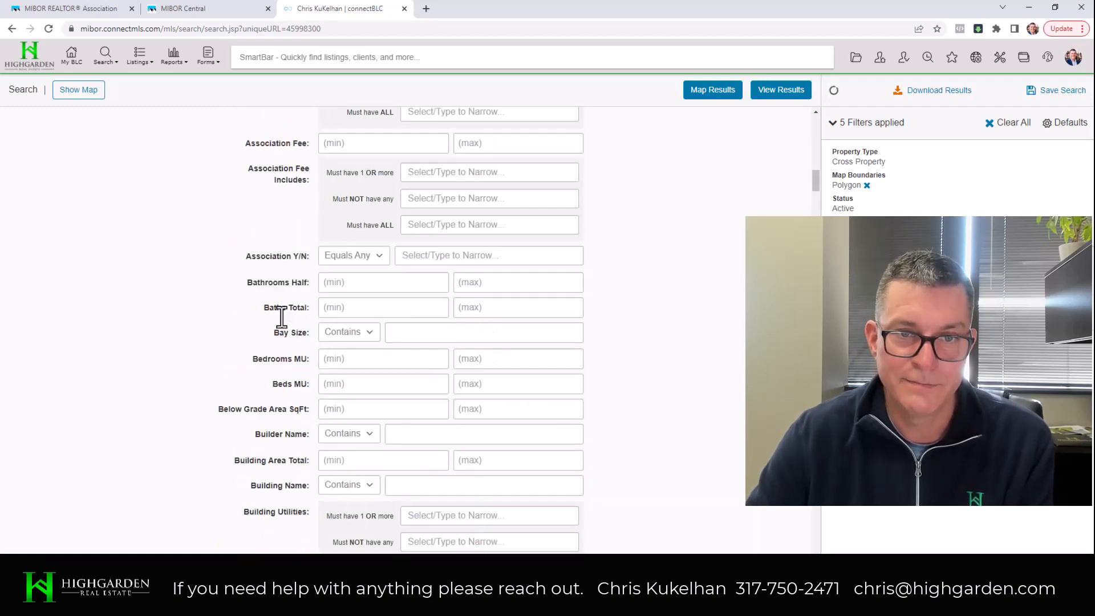
scroll(279, 318, down, 15)
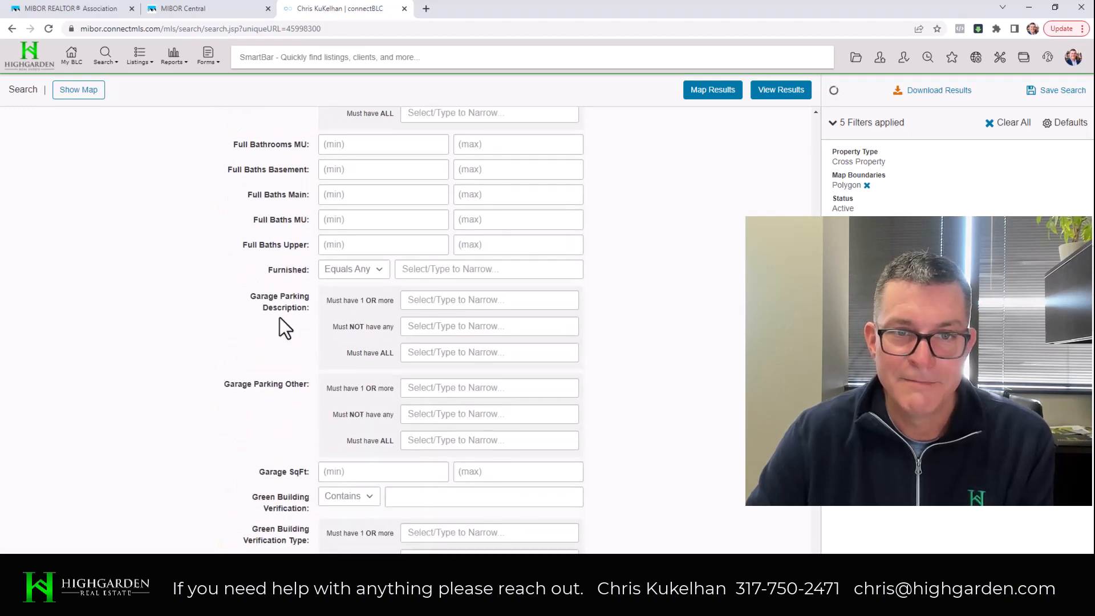
scroll(279, 318, down, 10)
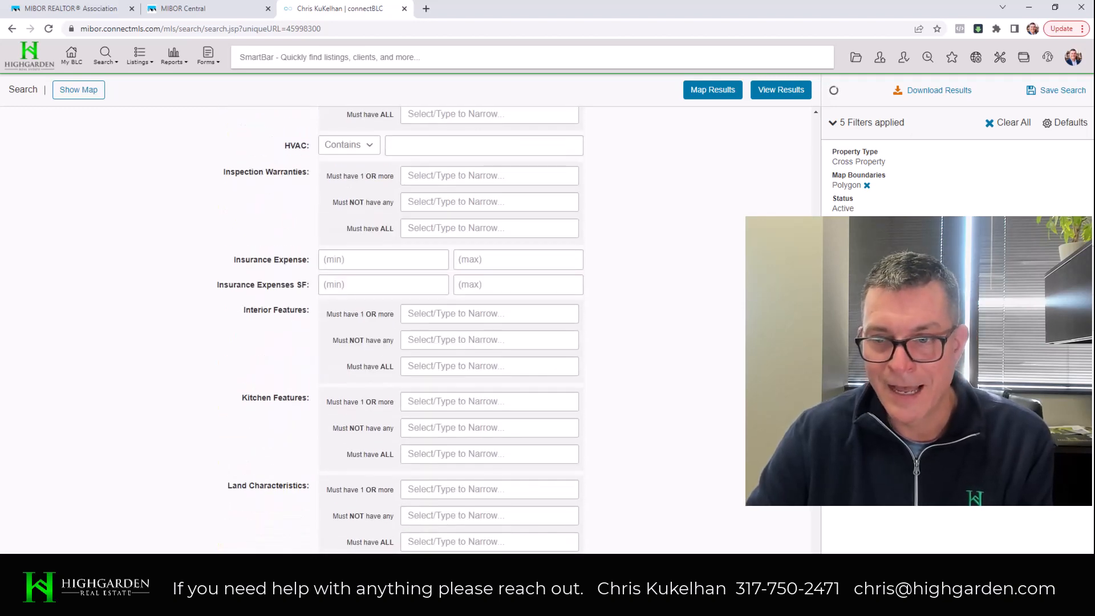
scroll(228, 274, down, 20)
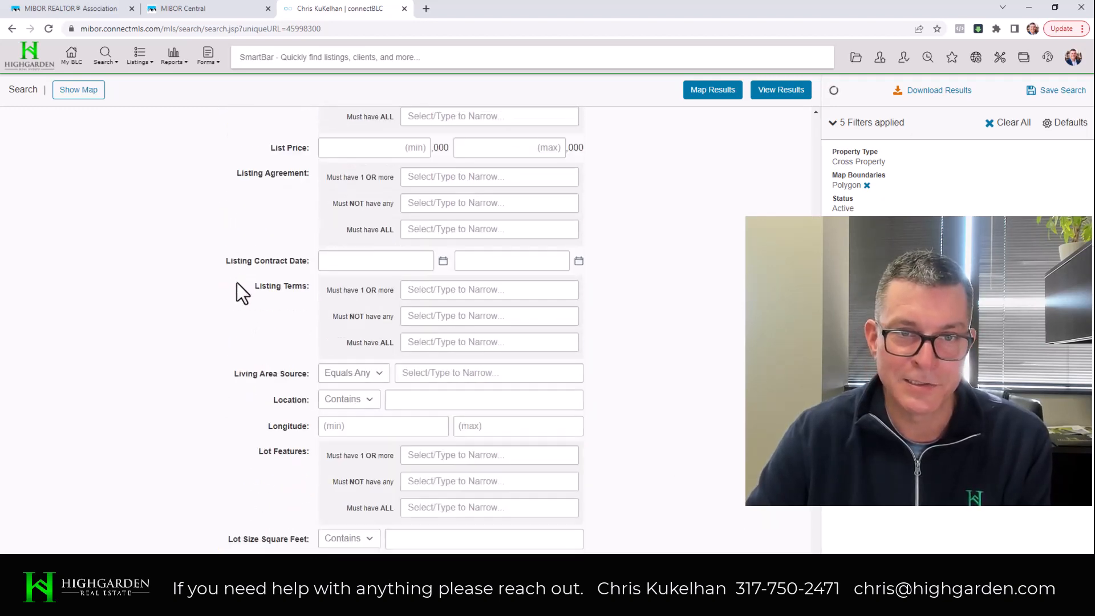
scroll(254, 316, down, 17)
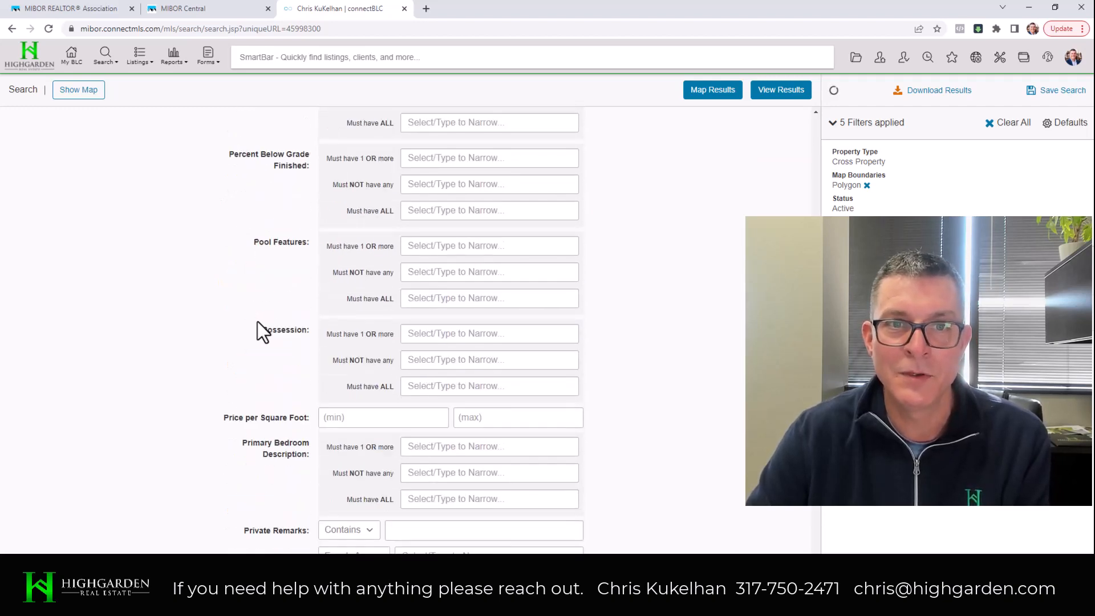
scroll(257, 323, down, 15)
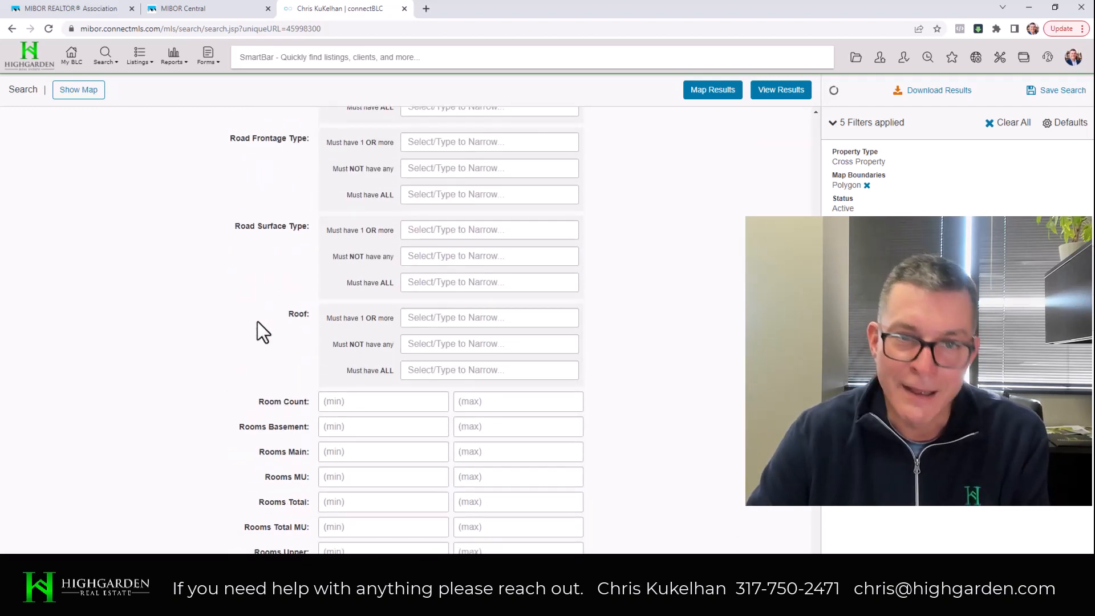
scroll(257, 323, up, 20)
scroll(254, 317, up, 20)
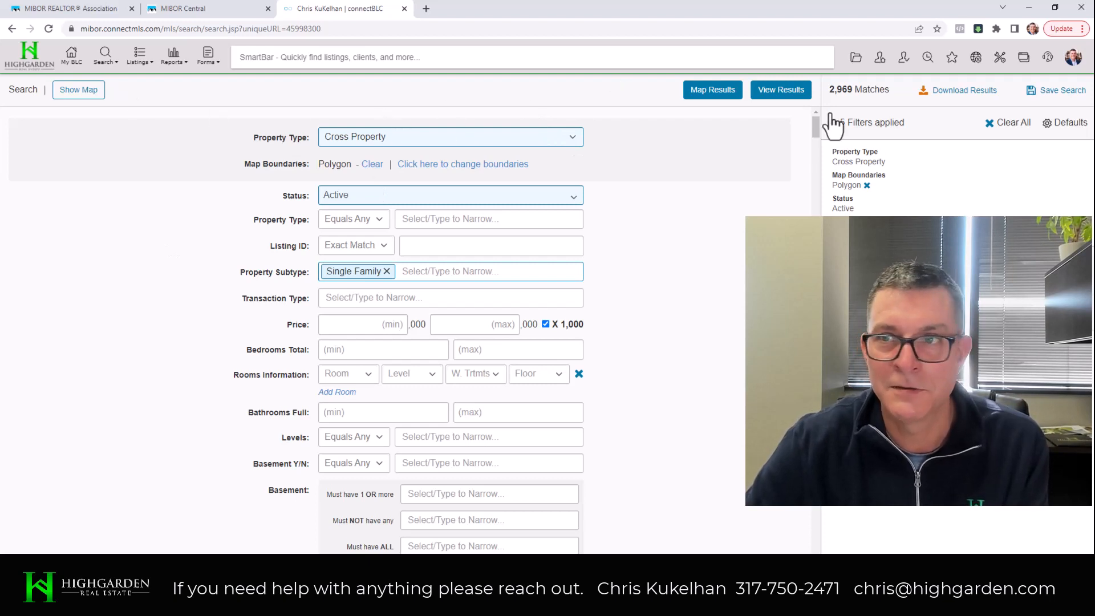
Step: Show the Cross Property search results on the map and look at the active listings around Bargersville
drag(830, 91, 852, 92)
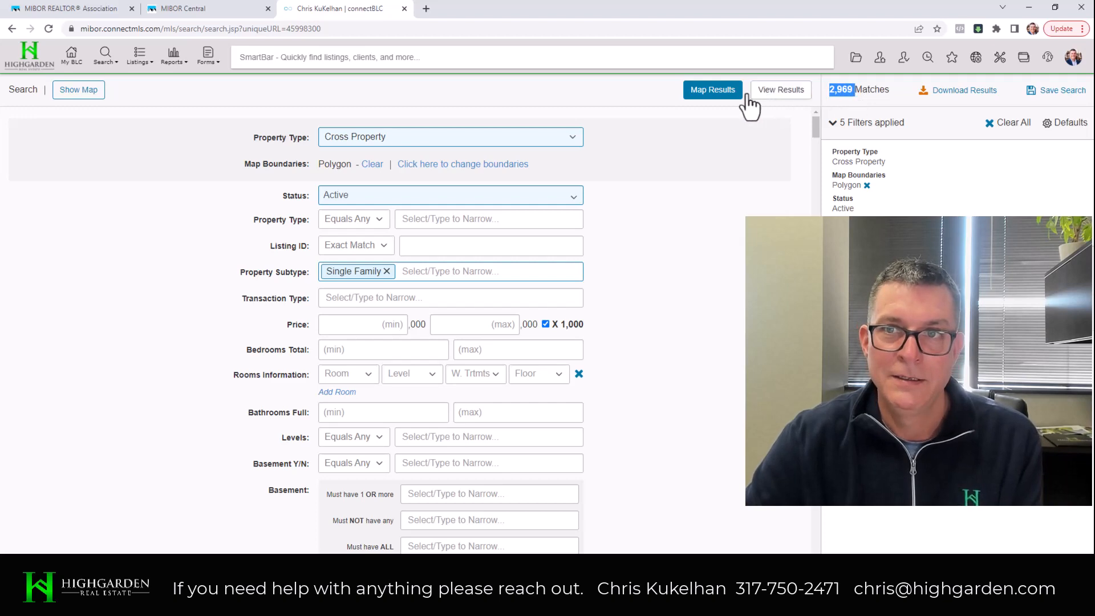
click(710, 91)
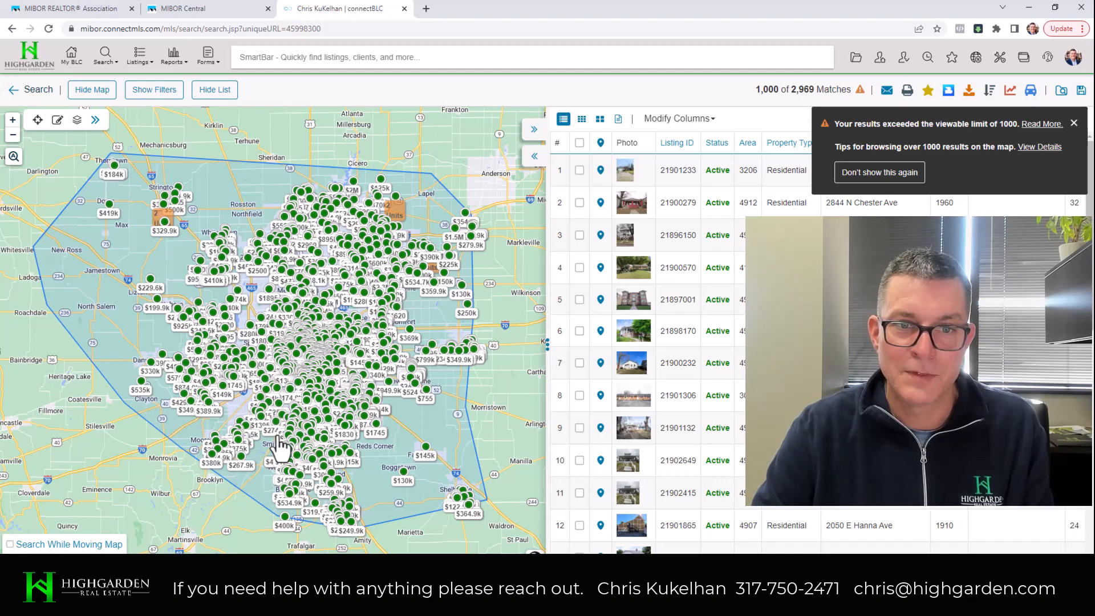
scroll(279, 449, up, 3)
drag(237, 438, 308, 220)
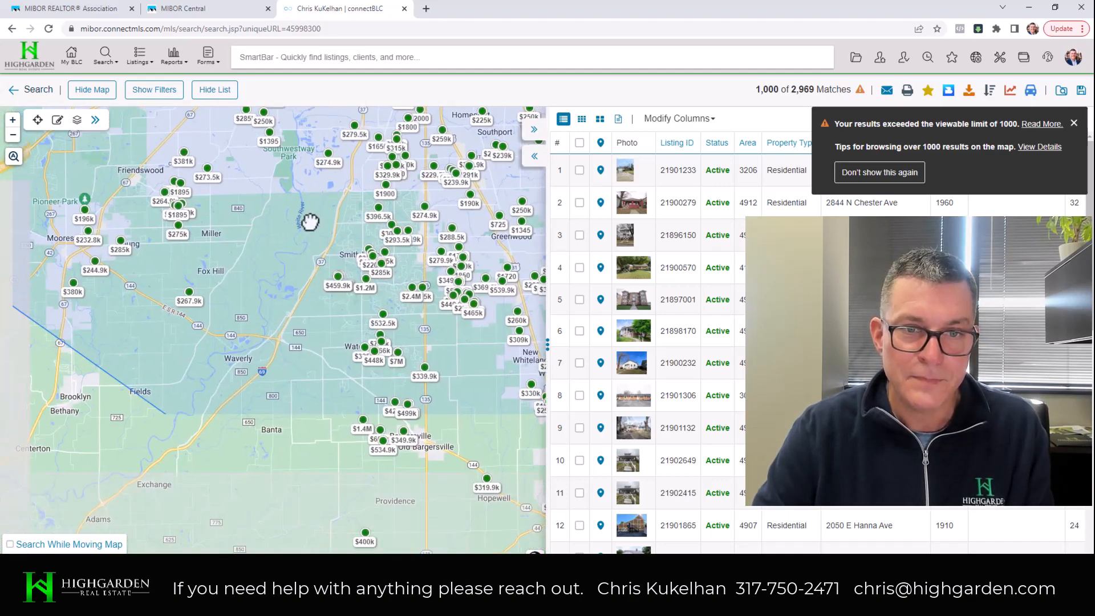
scroll(333, 427, up, 1)
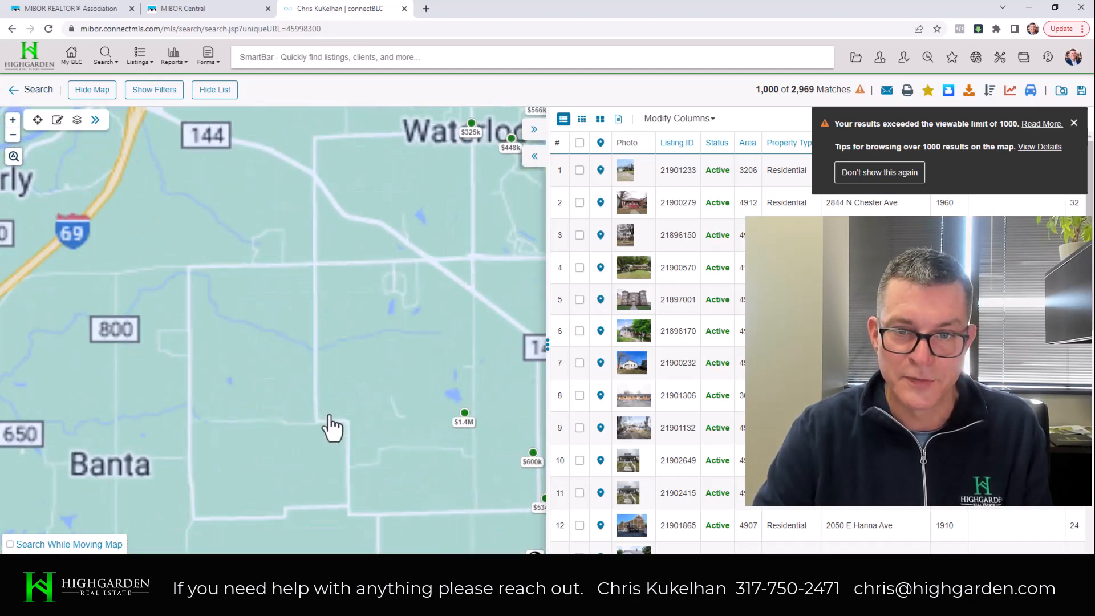
drag(331, 427, 128, 354)
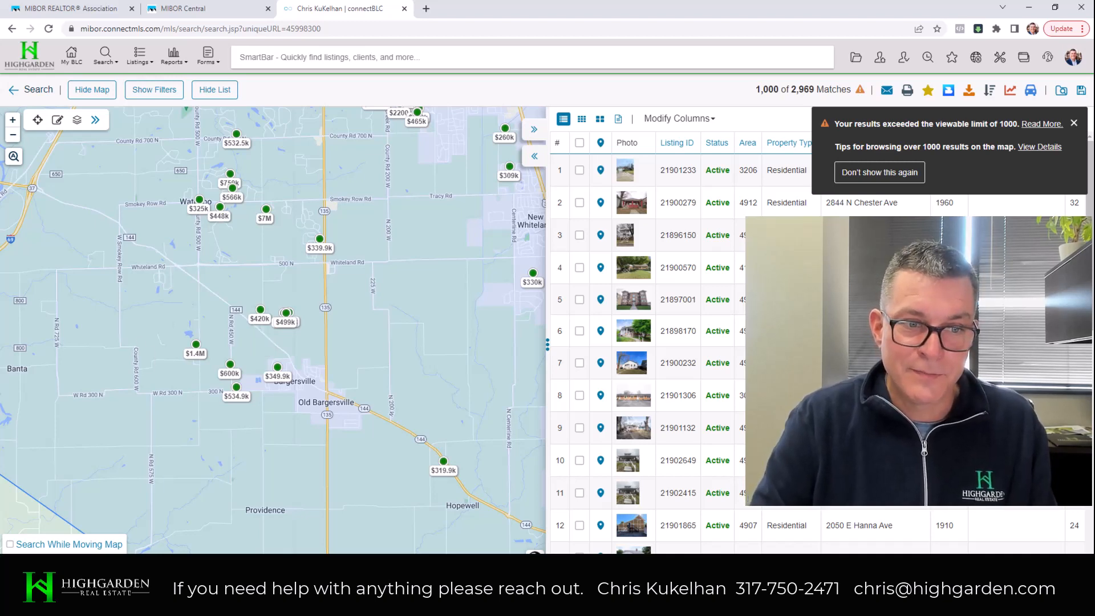
Step: Enable Search While Moving Map so the listings refresh for the displayed Bargersville area
click(9, 545)
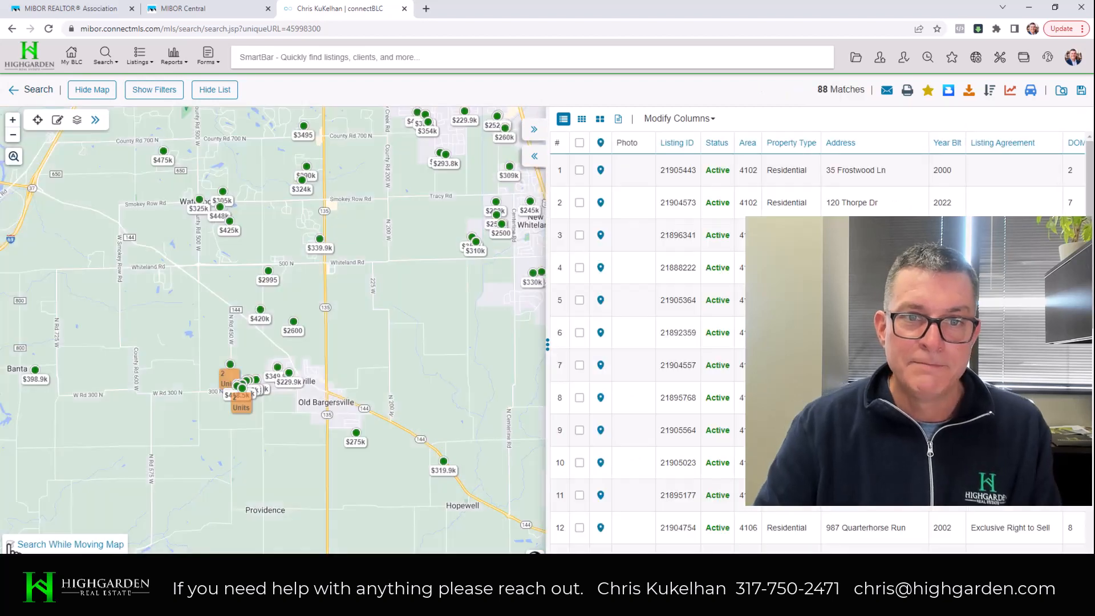
scroll(279, 439, up, 1)
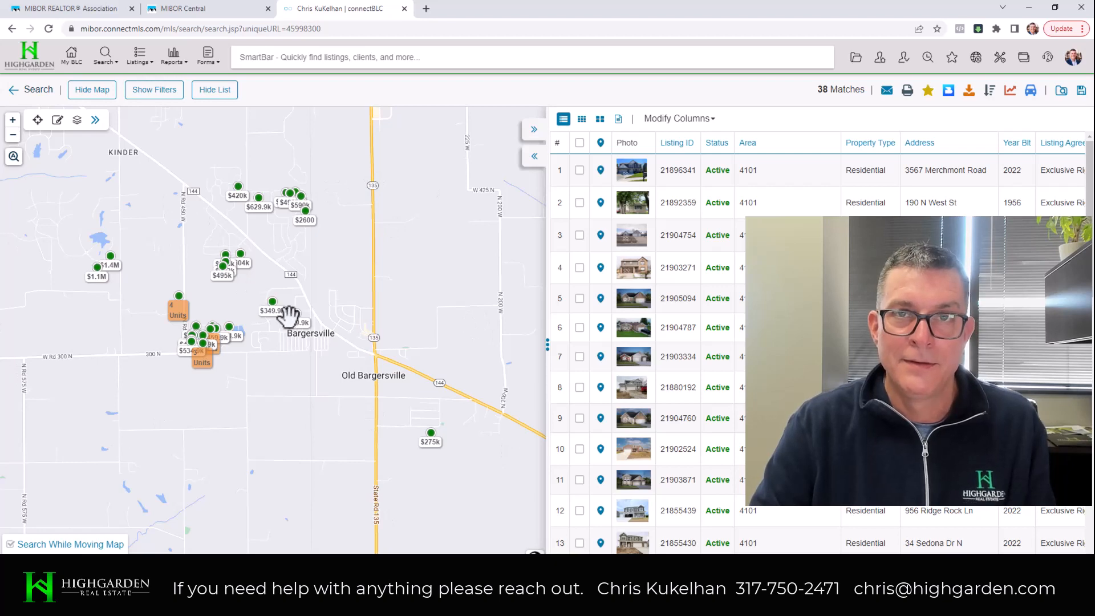
scroll(294, 335, down, 1)
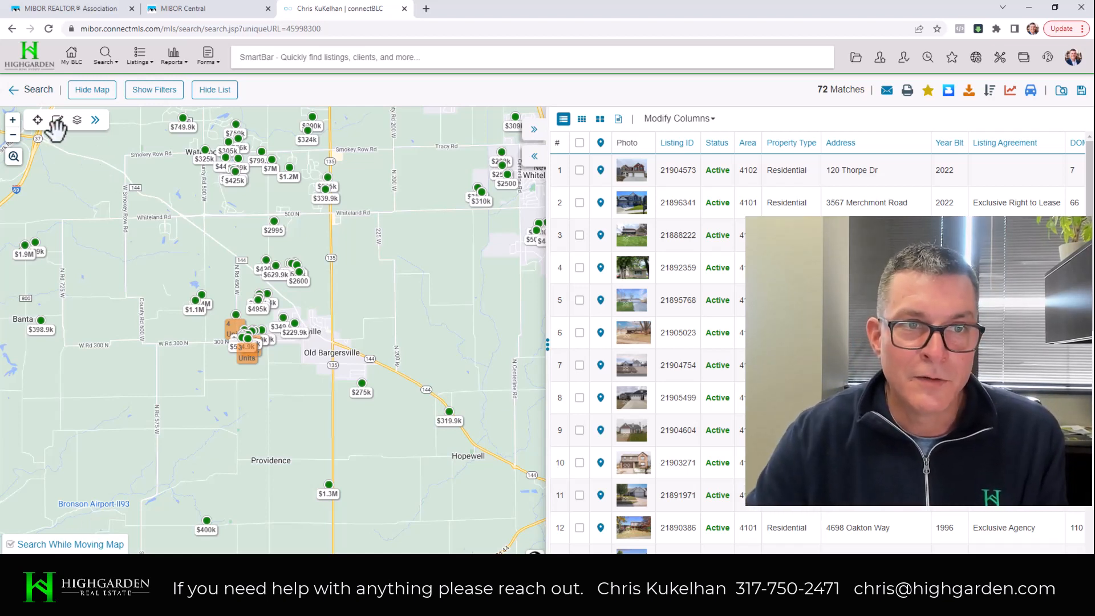
Step: Expand the map tools and turn on the Parcels layer with the Address/Tax Link option
click(96, 120)
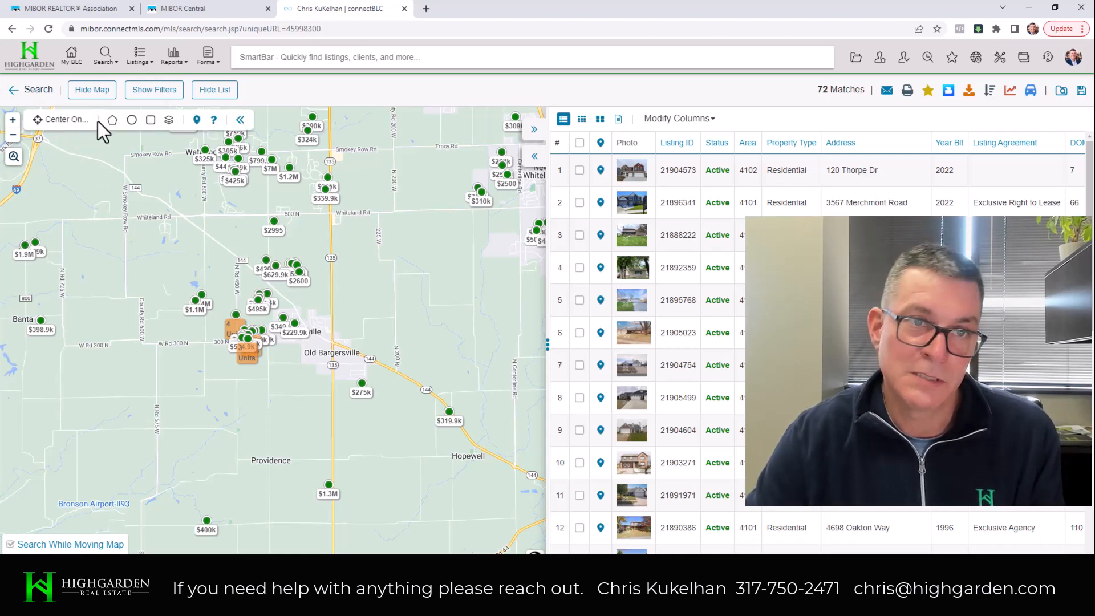
click(169, 122)
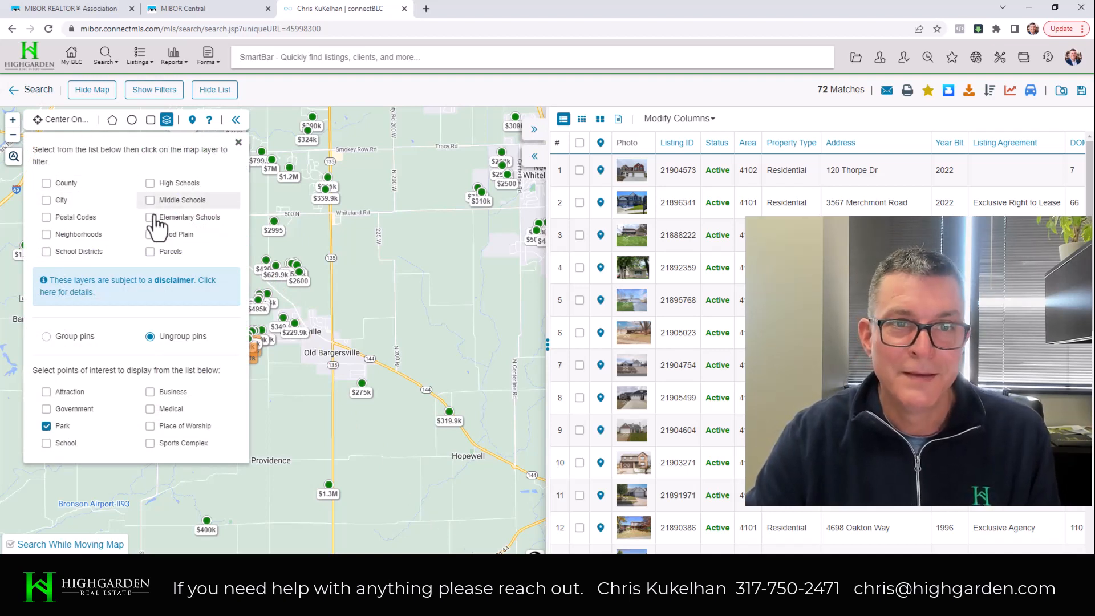
click(150, 252)
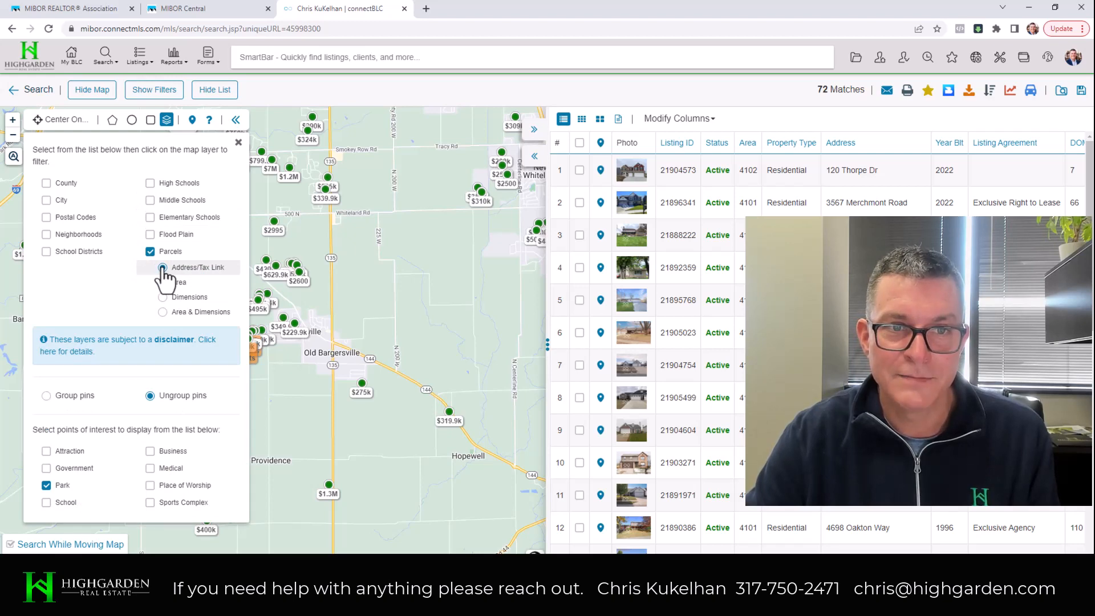
click(342, 293)
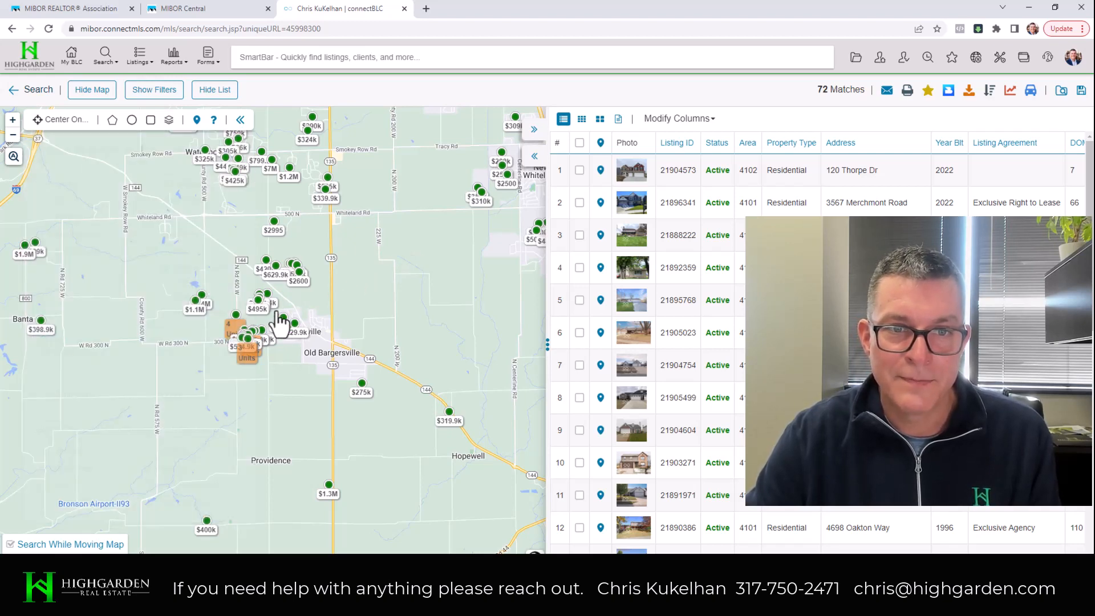
Step: Examine the owner and property details of several residential parcels in the neighborhood west of Windisch Park
scroll(278, 322, up, 2)
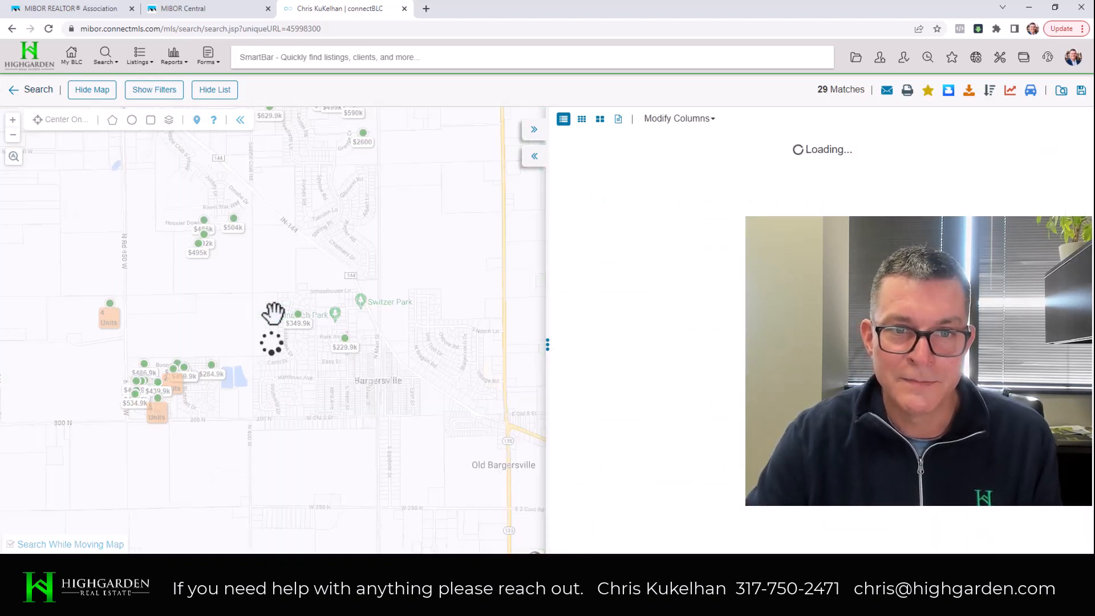
scroll(274, 315, up, 2)
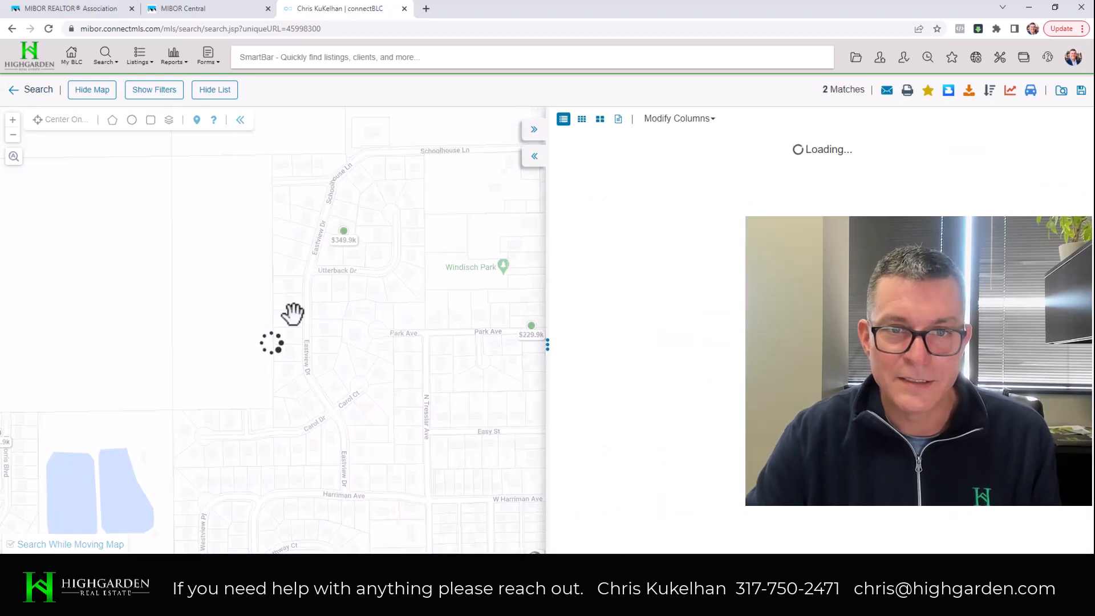
click(320, 287)
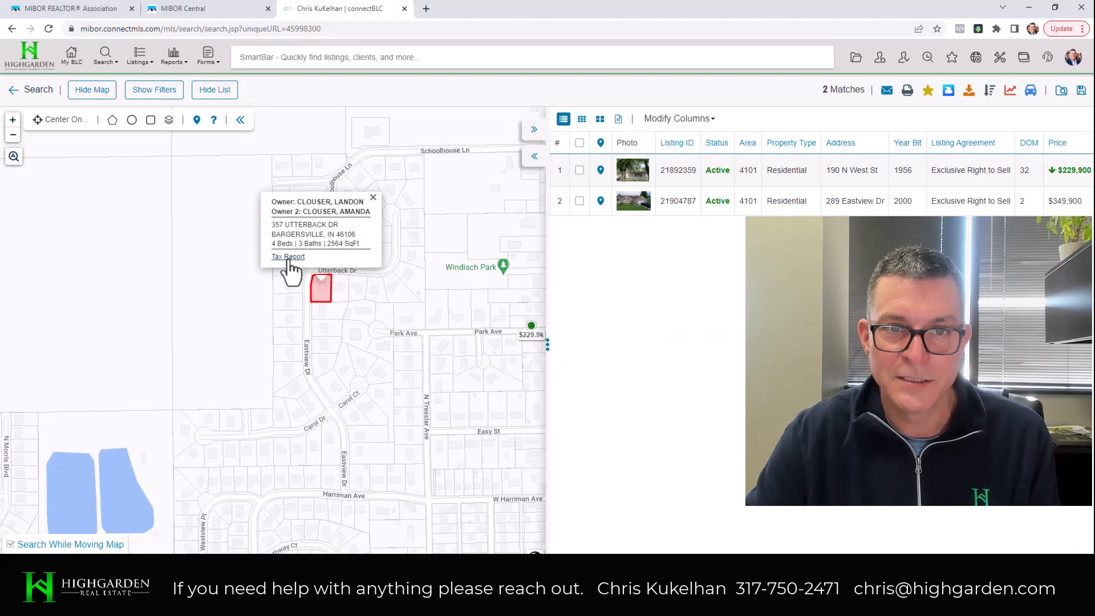
click(354, 286)
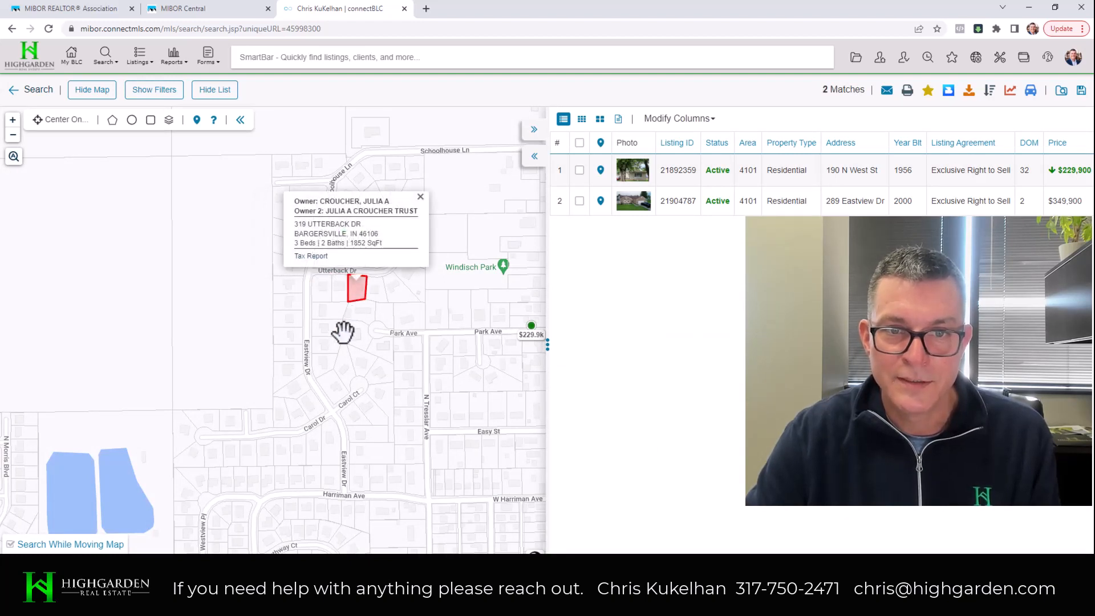
click(311, 344)
click(291, 351)
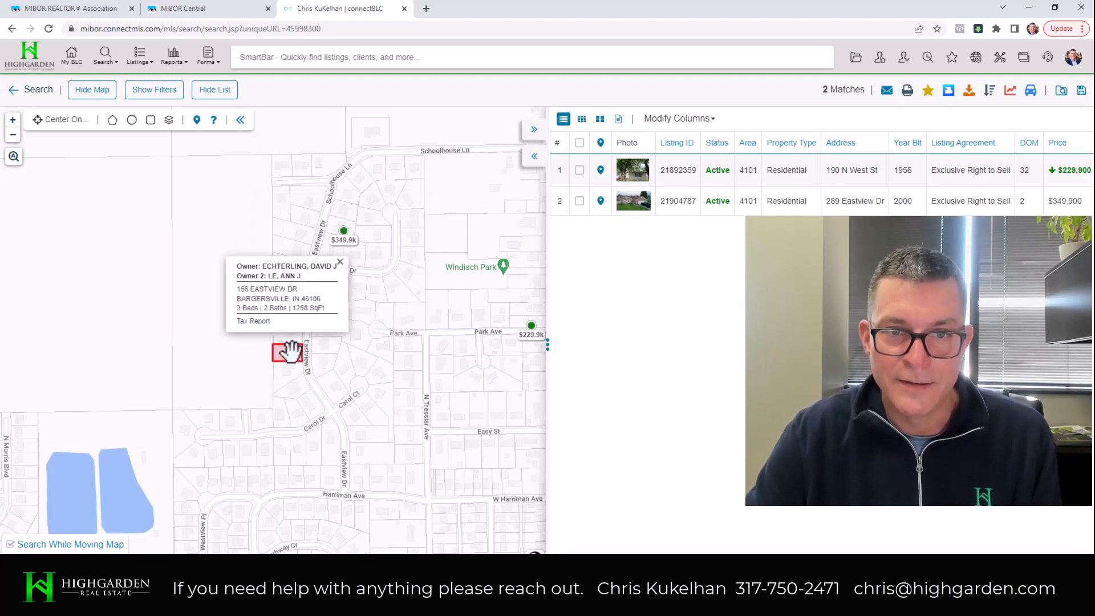
click(308, 201)
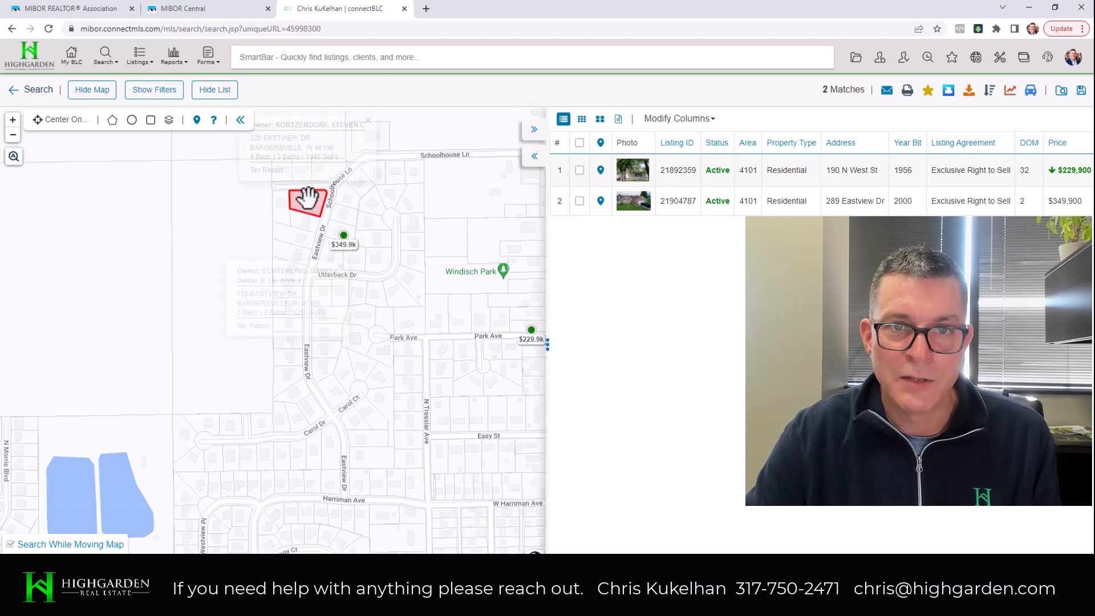
click(347, 206)
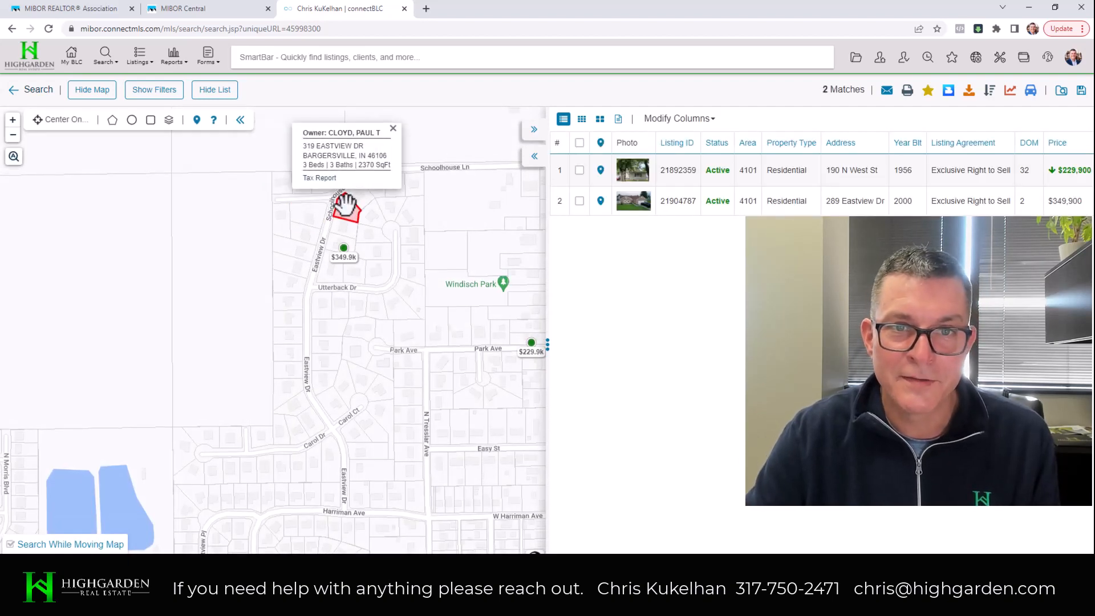
Step: Replace the Parcels map layer with Elementary Schools and look at the school boundaries around Bargersville
click(169, 120)
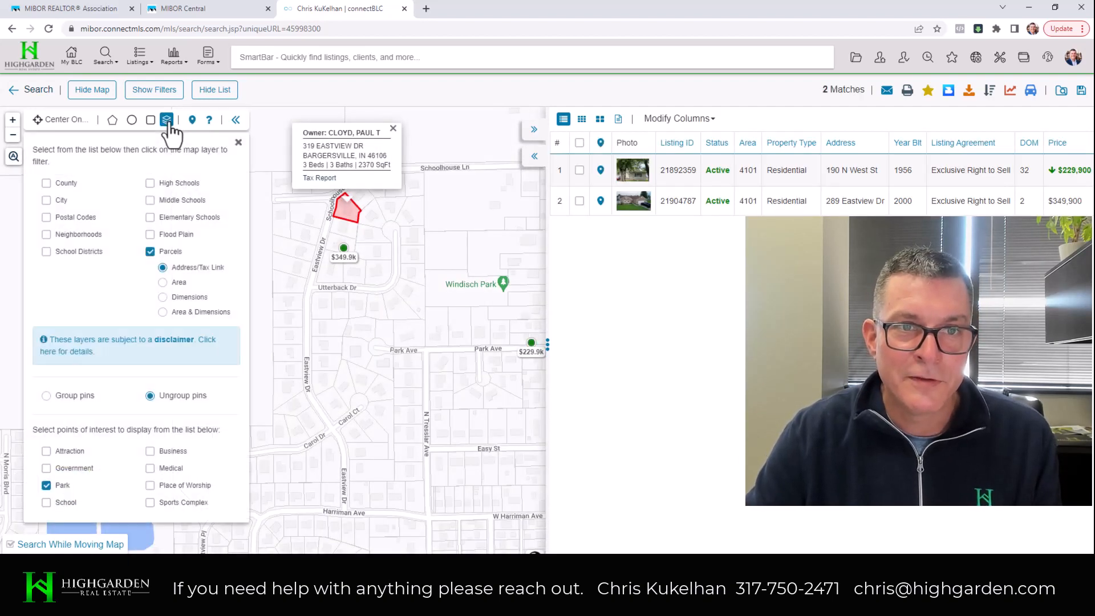
click(150, 218)
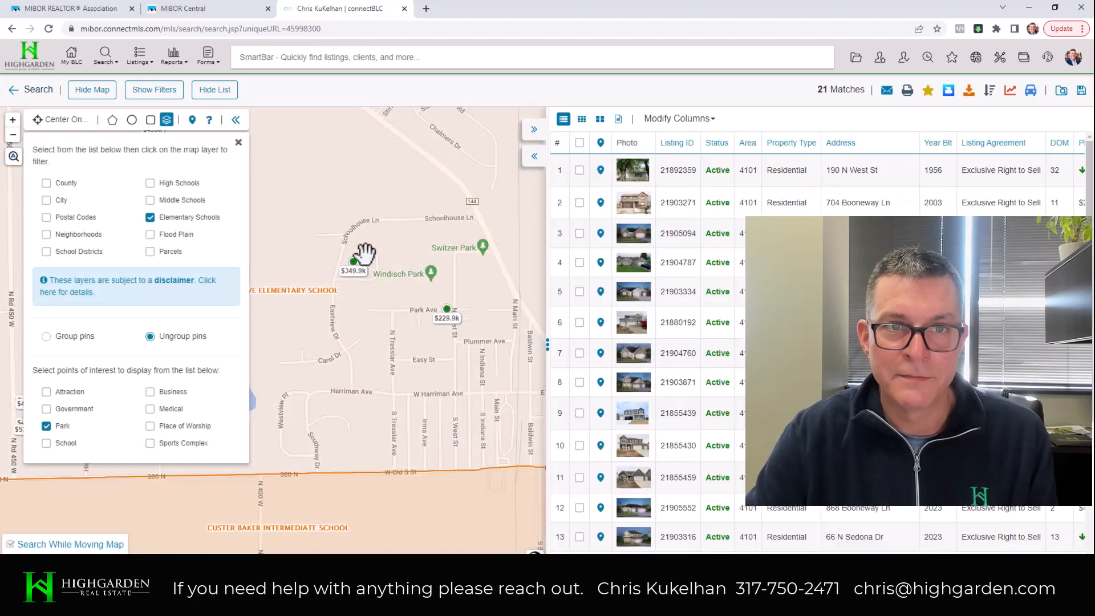
scroll(283, 201, down, 1)
scroll(254, 163, up, 1)
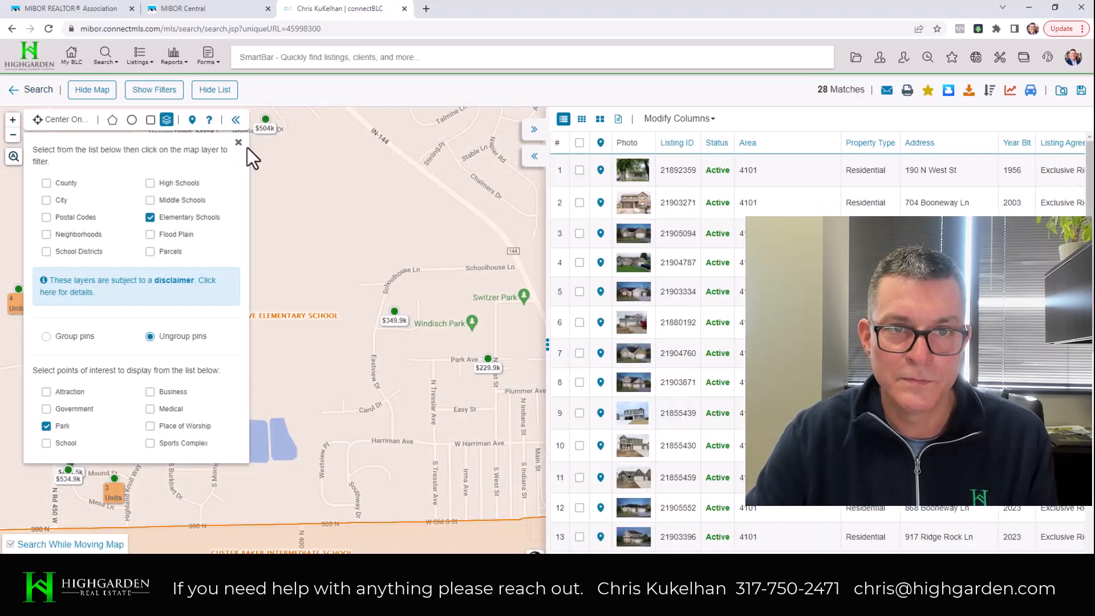
click(239, 142)
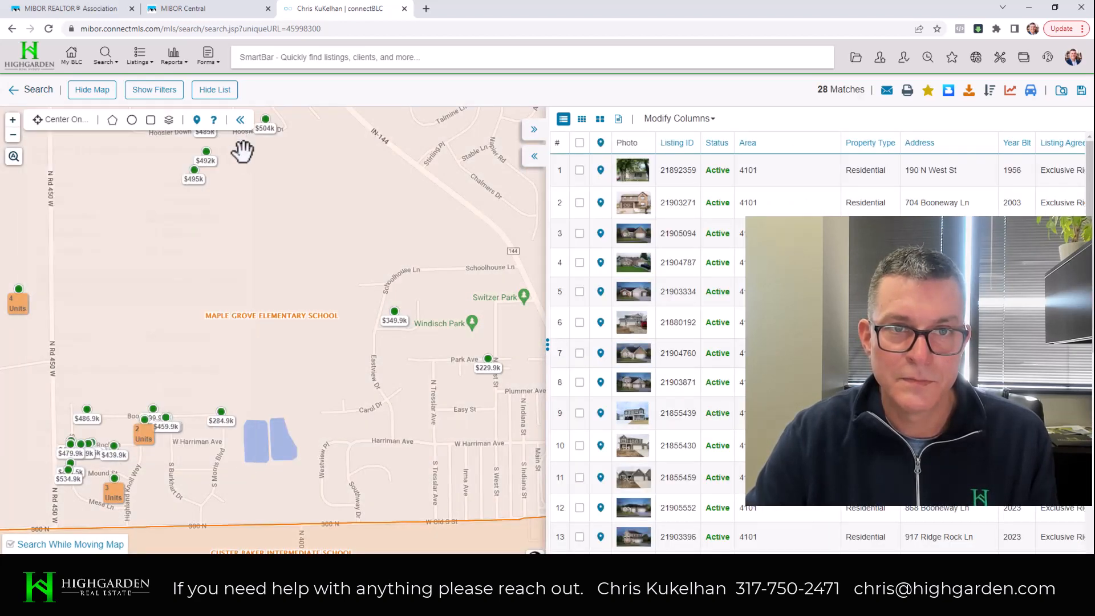
scroll(280, 228, down, 2)
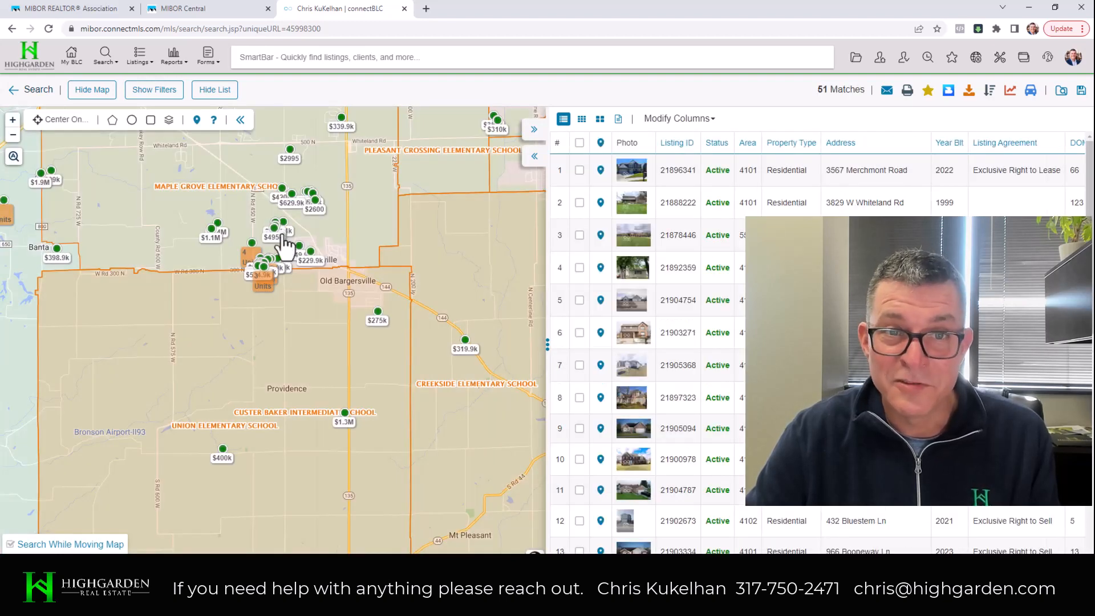
Step: Replace the Elementary Schools map layer with School Districts and look at the district boundaries around Bargersville and beyond
click(168, 119)
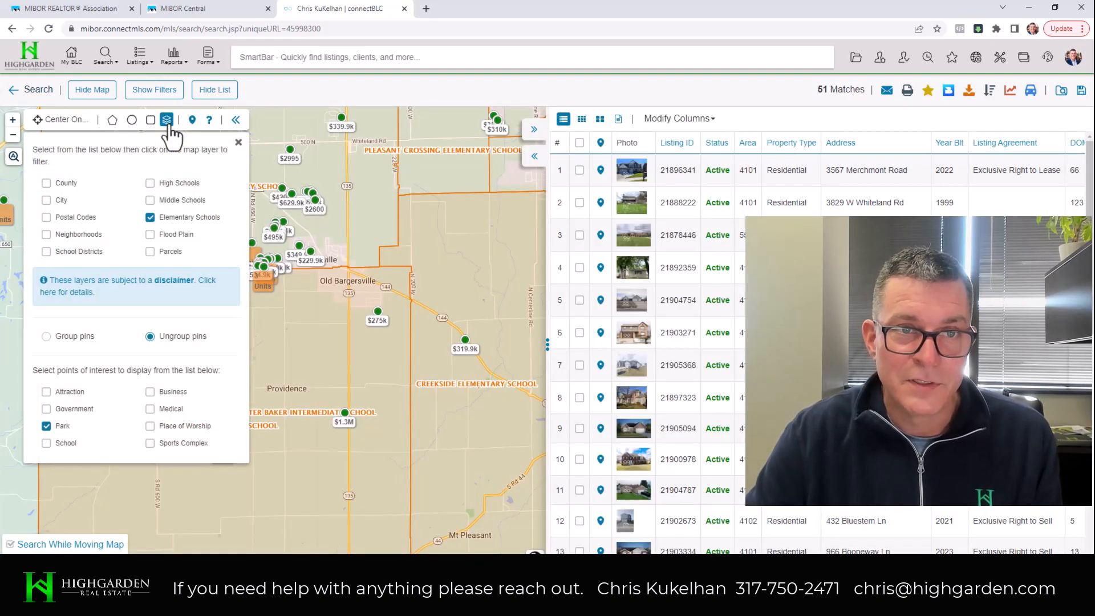
click(150, 217)
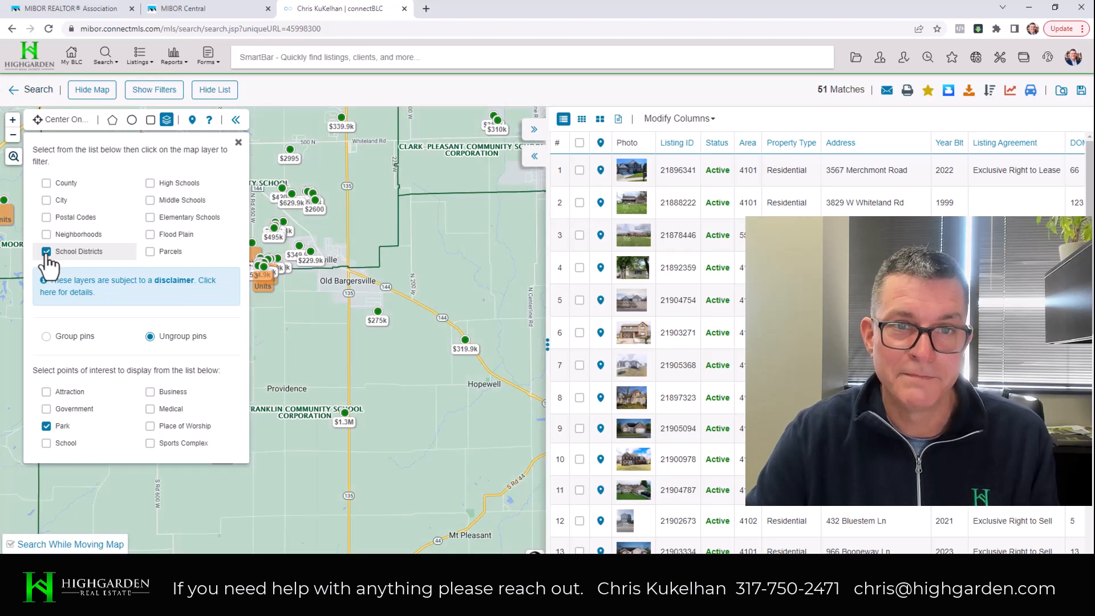
click(356, 264)
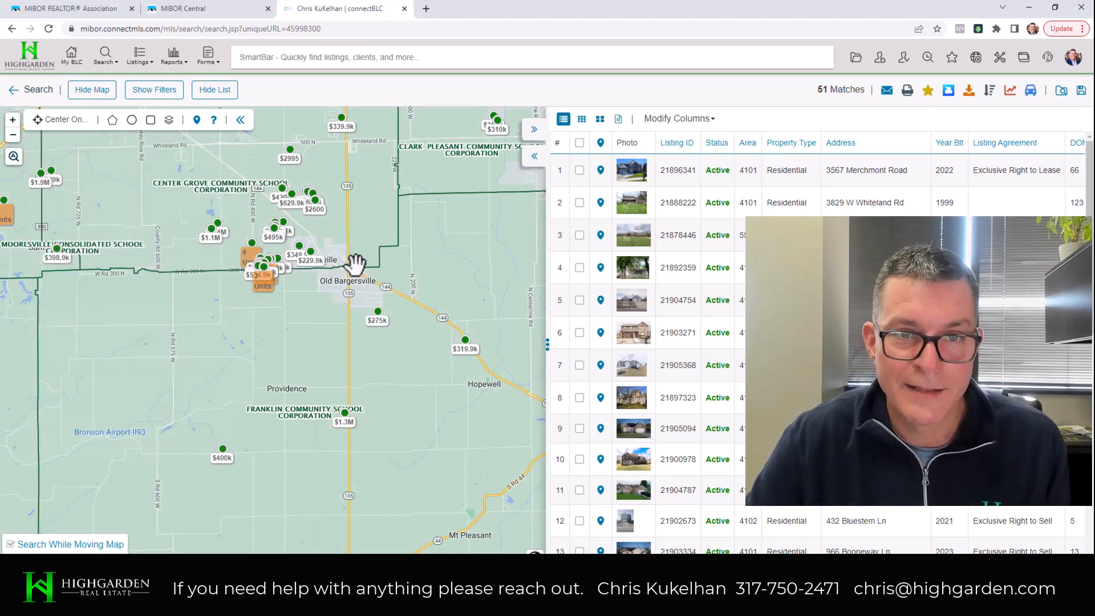
scroll(354, 264, down, 4)
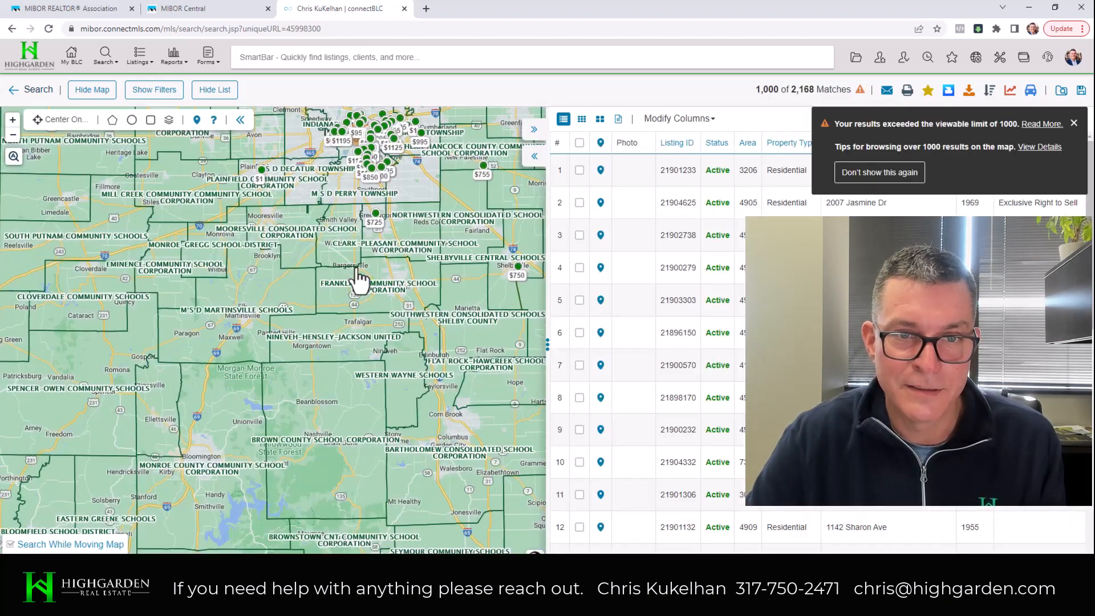
scroll(356, 267, up, 2)
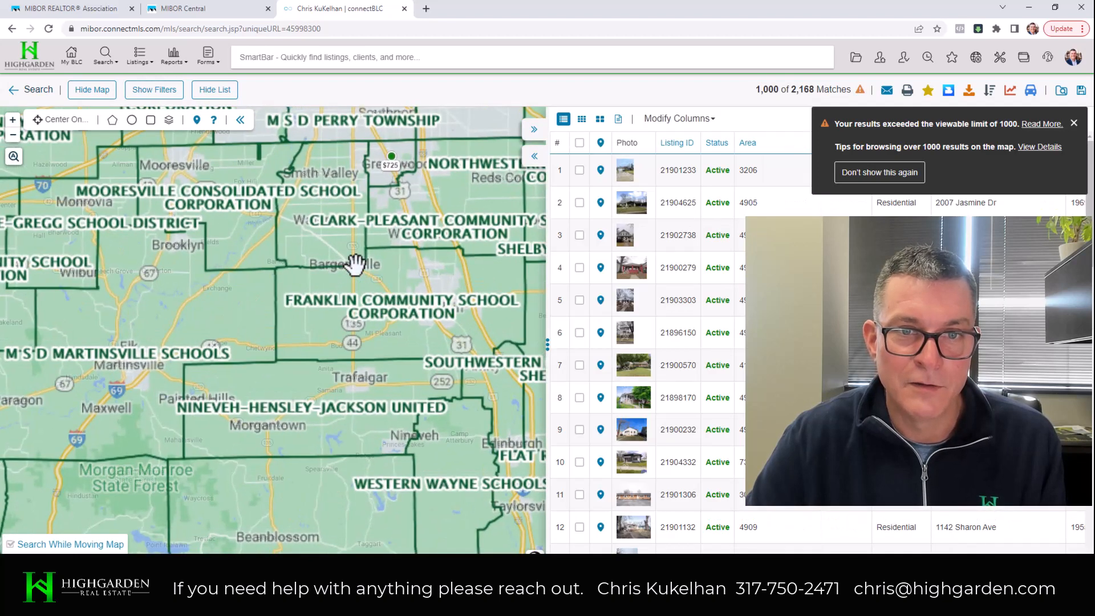